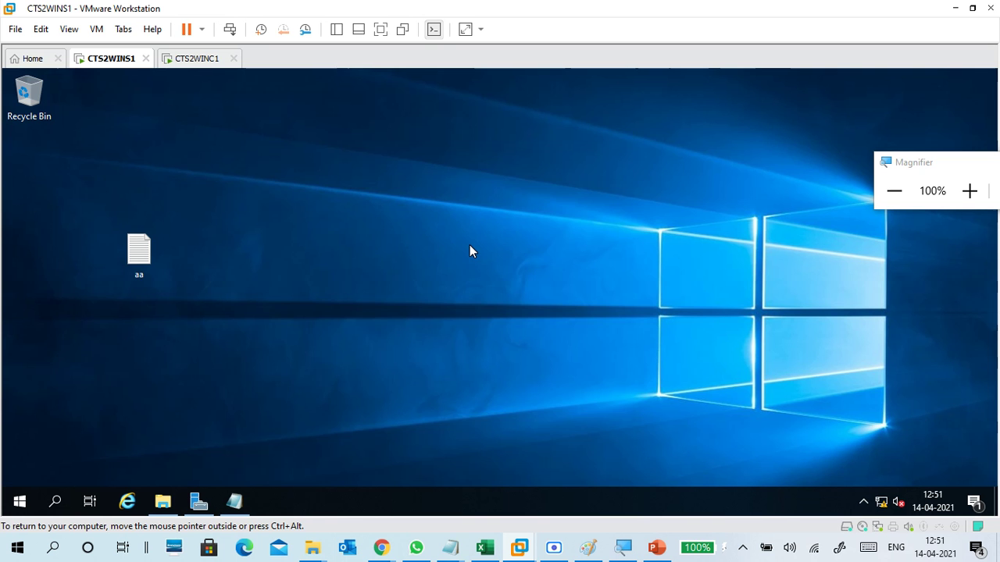
Search for powershell on the CTS2WINS1 server and launch the Windows PowerShell desktop app.
{"action": "key", "text": "super+s"}
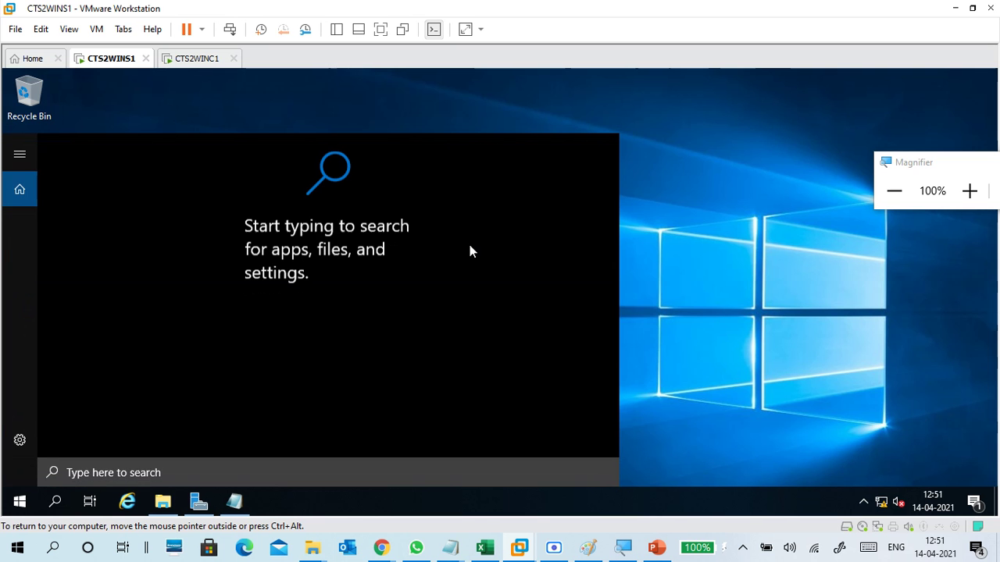
{"action": "left_click", "coordinate": [82, 472]}
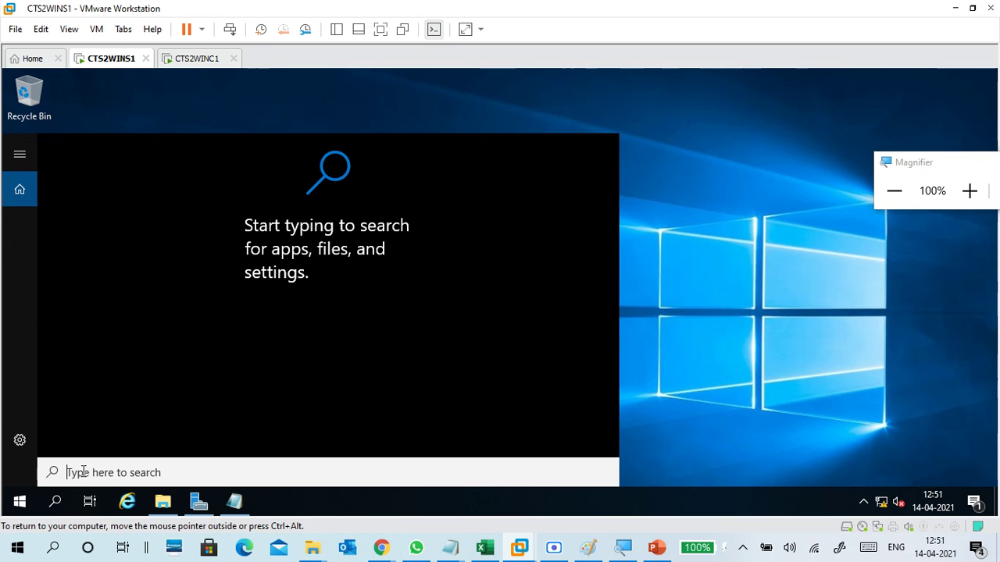
{"action": "type", "text": "p"}
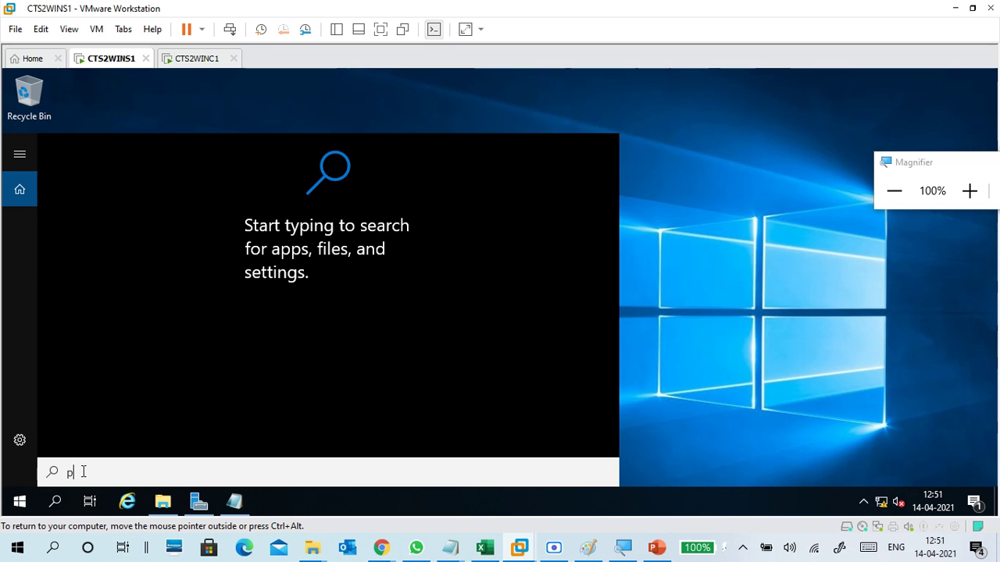
{"action": "type", "text": "ower"}
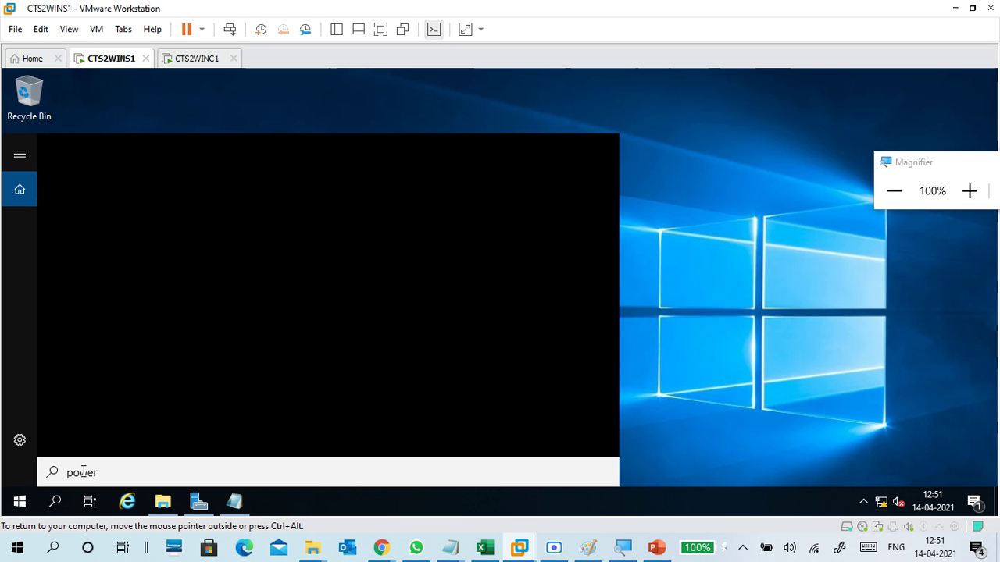
{"action": "type", "text": "shell"}
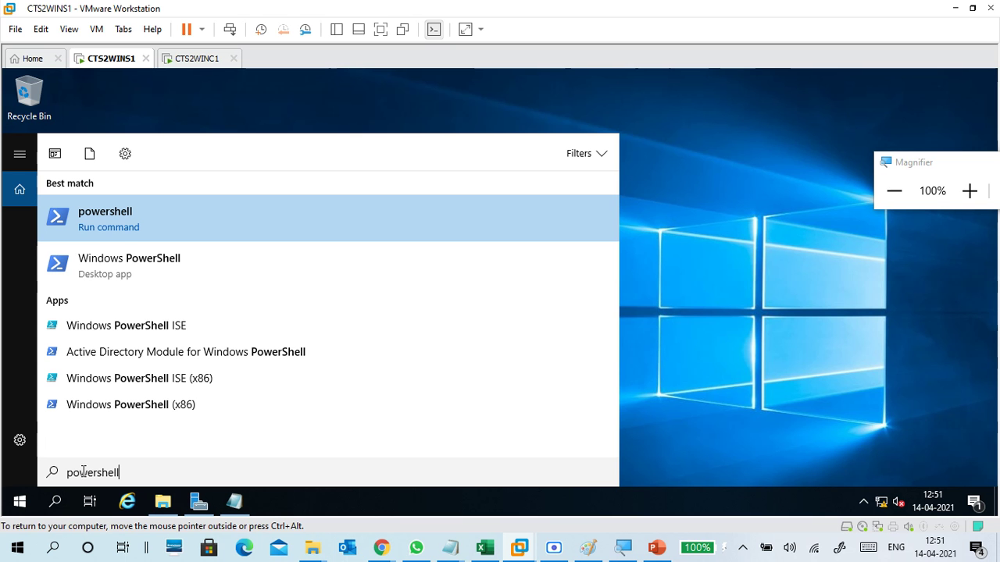
{"action": "key", "text": "Down"}
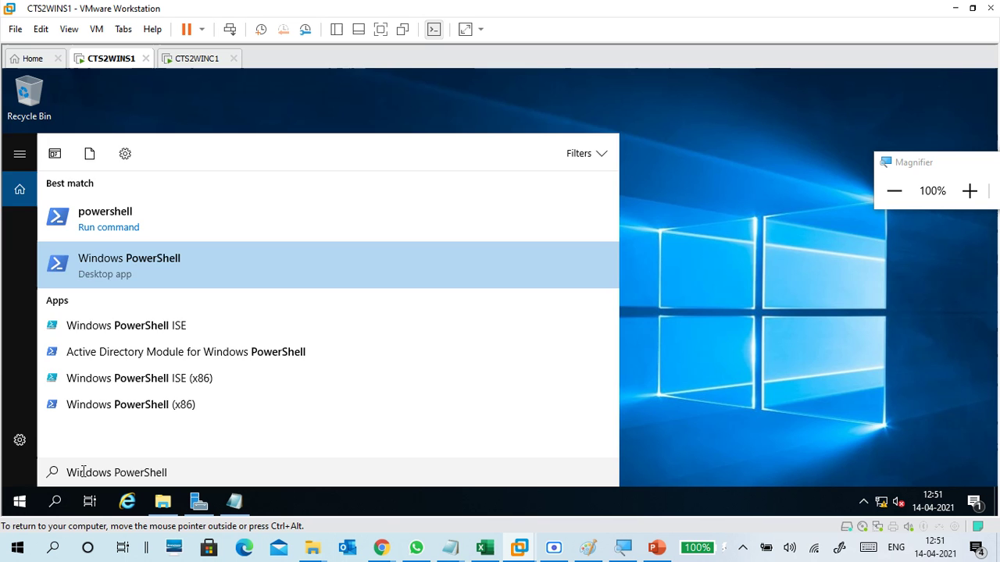
{"action": "key", "text": "Return"}
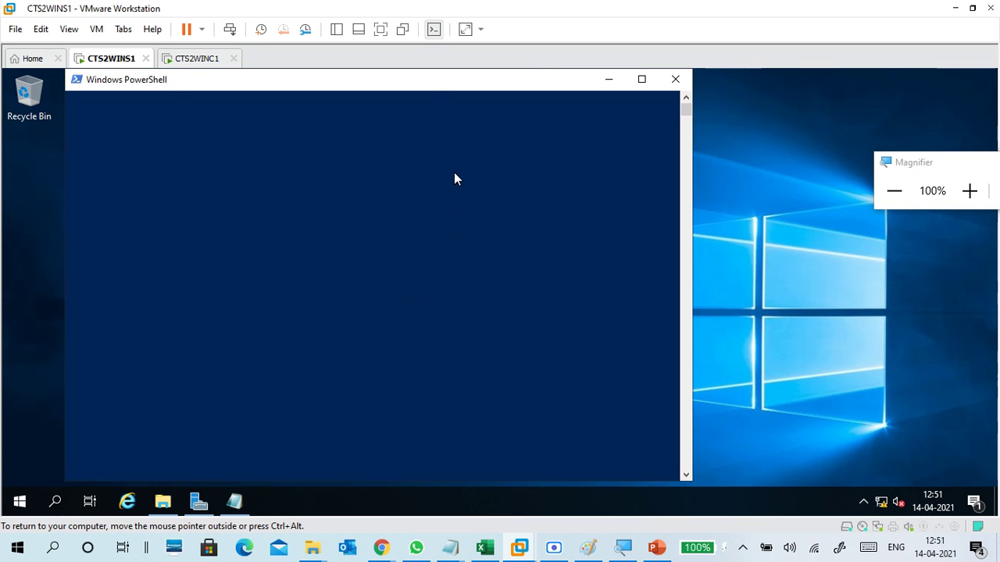
Show the CTS2WINS1 virtual machine in full screen and reposition the PowerShell window on its desktop.
{"action": "left_click_drag", "start_coordinate": [430, 86], "coordinate": [539, 82]}
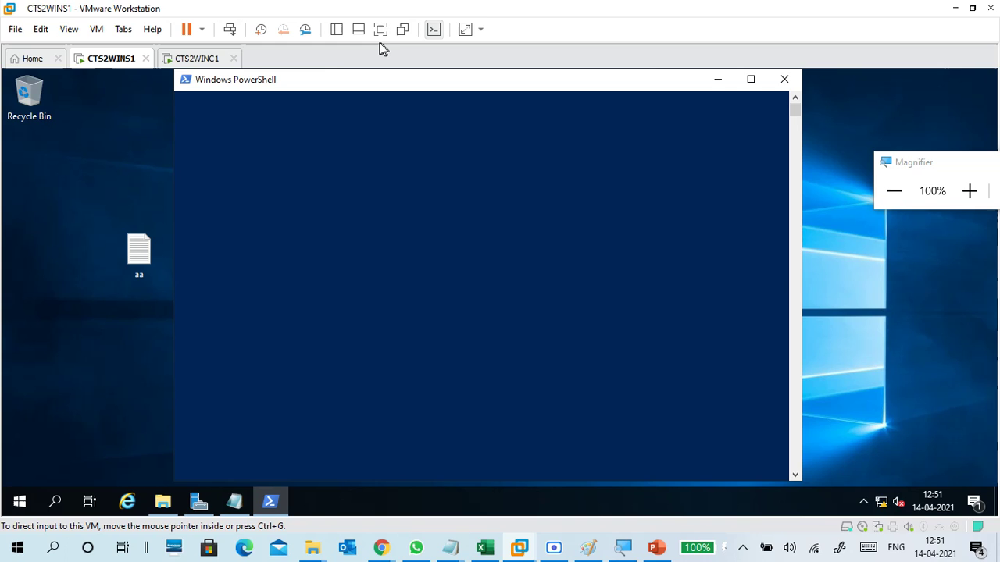
{"action": "left_click", "coordinate": [380, 29]}
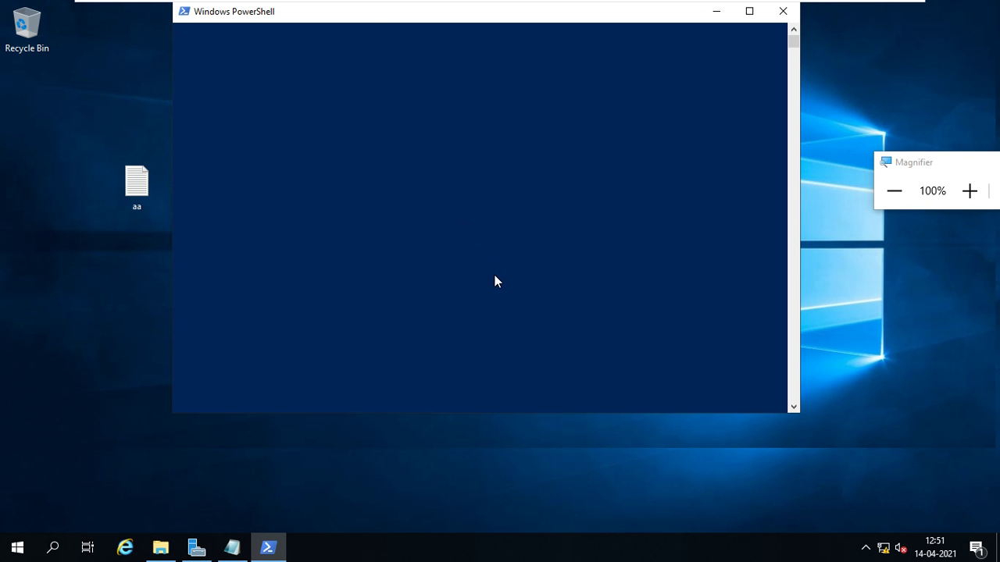
{"action": "left_click_drag", "start_coordinate": [364, 13], "coordinate": [383, 91]}
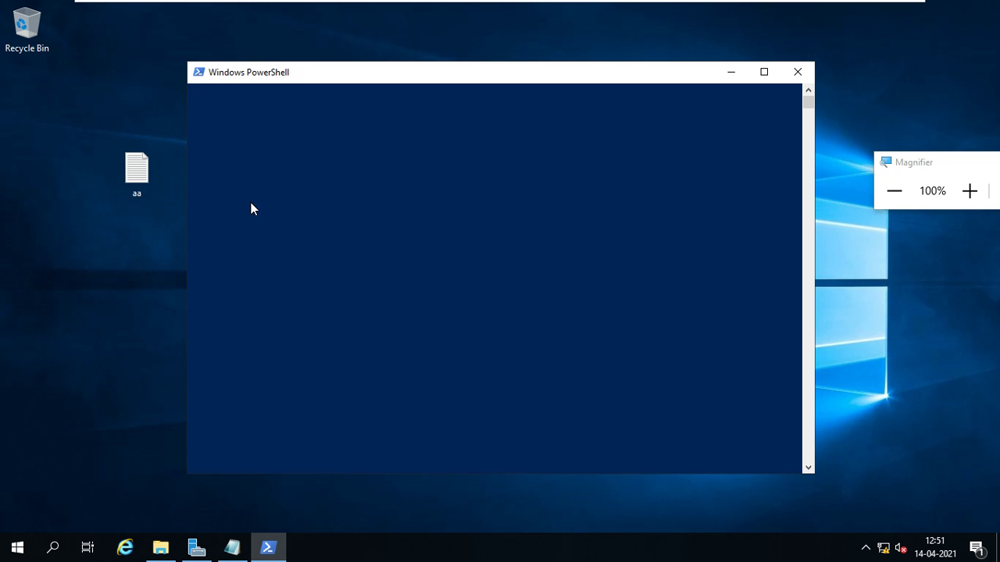
Set the PowerShell console font size to 20 with bold fonts in the window properties.
{"action": "key", "text": "alt+space"}
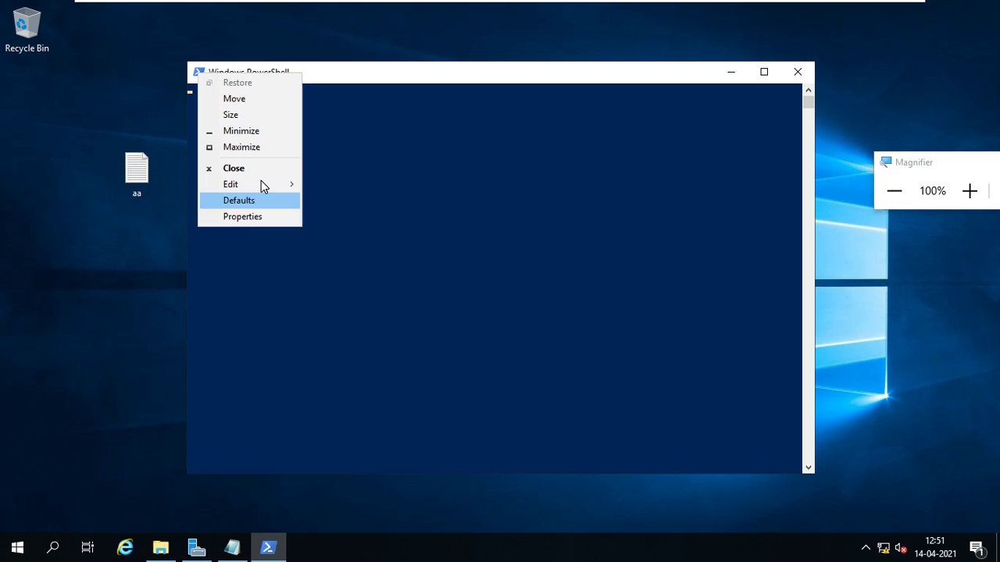
{"action": "left_click", "coordinate": [244, 218]}
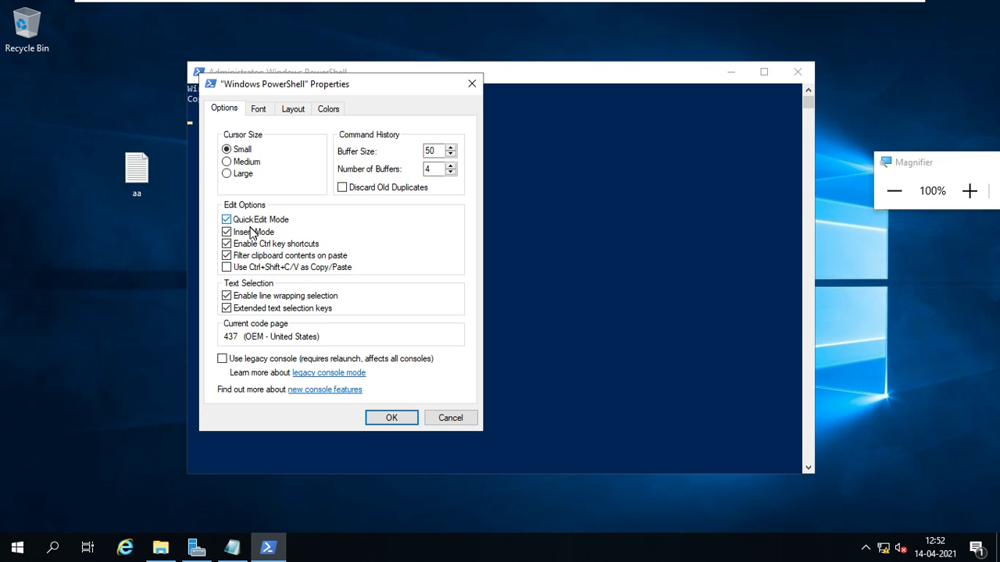
{"action": "left_click", "coordinate": [258, 109]}
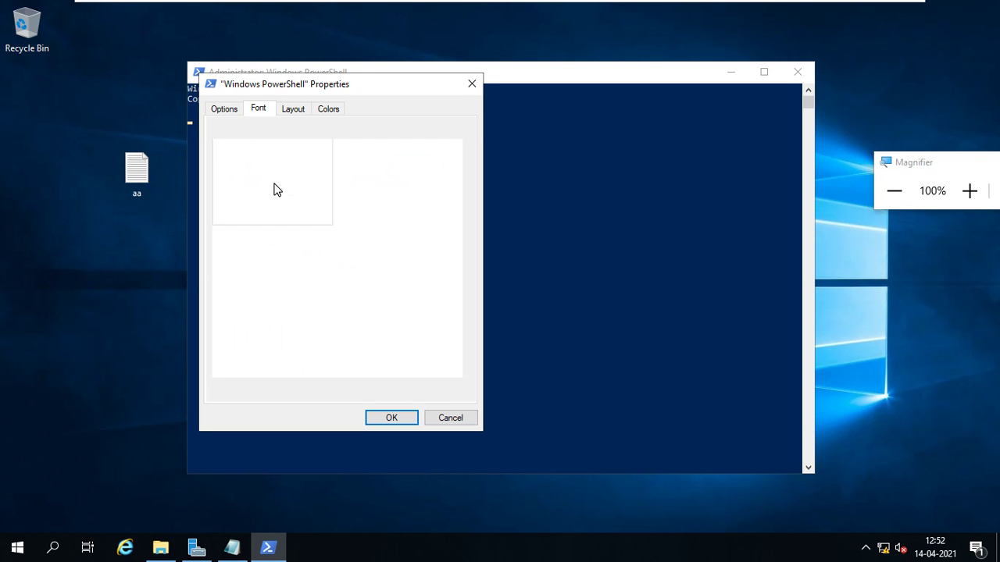
{"action": "left_click", "coordinate": [226, 188]}
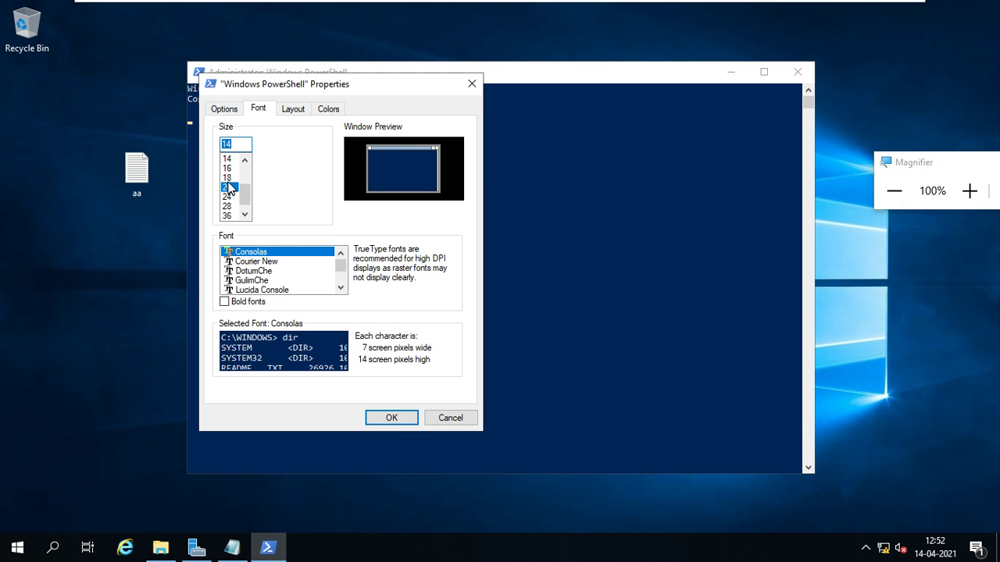
{"action": "left_click", "coordinate": [227, 178]}
{"action": "left_click", "coordinate": [226, 189]}
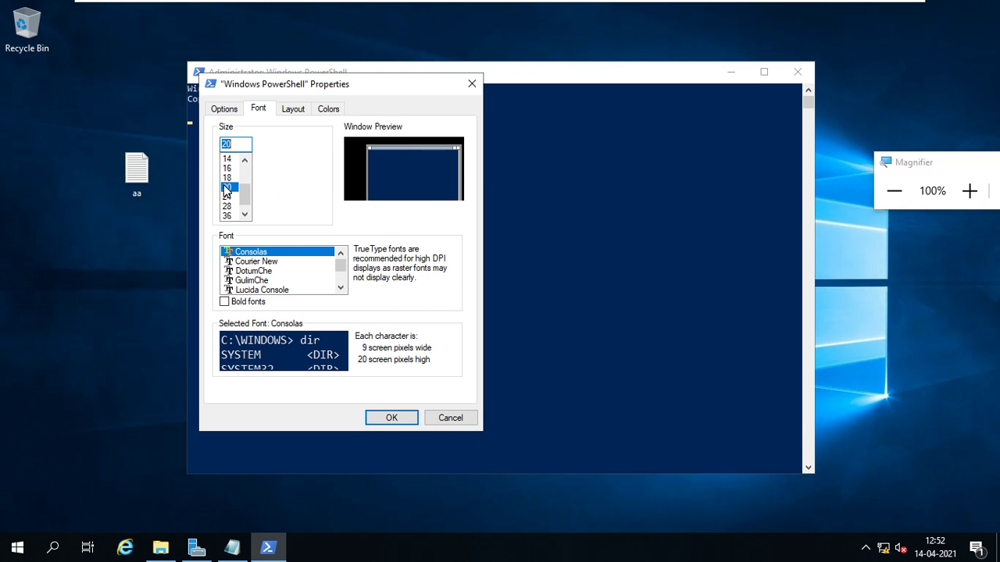
{"action": "left_click", "coordinate": [225, 302]}
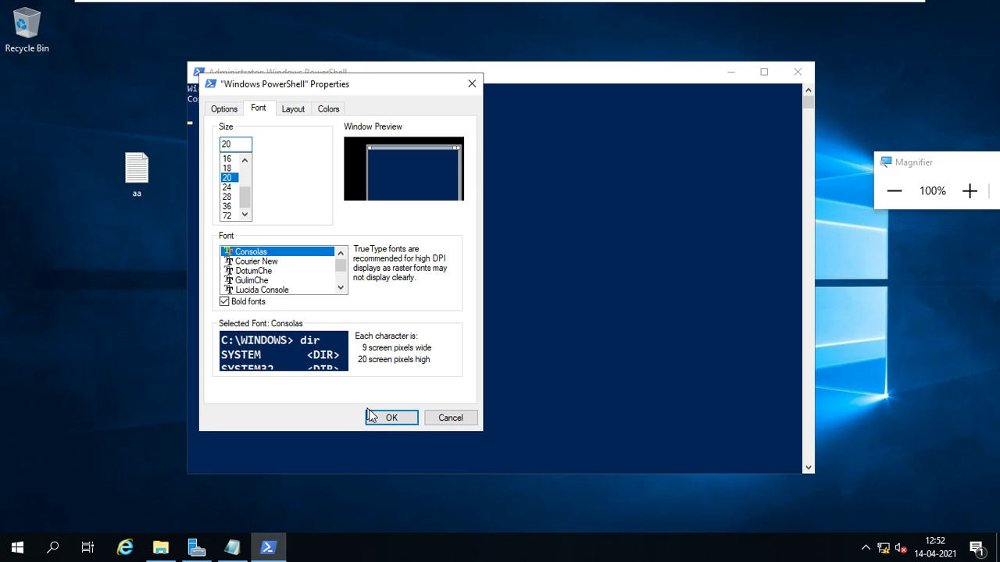
{"action": "left_click", "coordinate": [377, 418]}
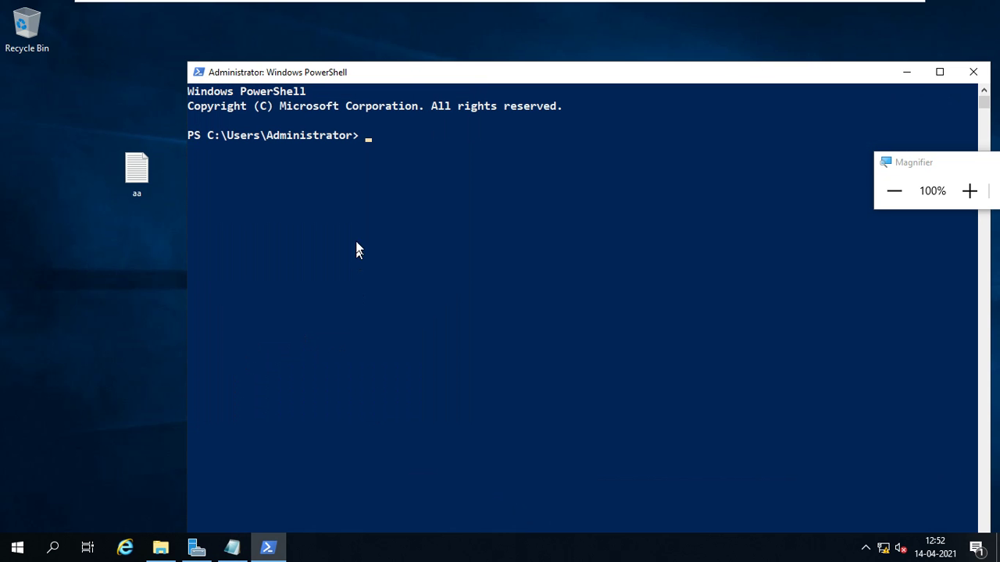
Move and shrink the PowerShell window so that it fits entirely on the server's desktop.
{"action": "left_click_drag", "start_coordinate": [400, 83], "coordinate": [306, 33]}
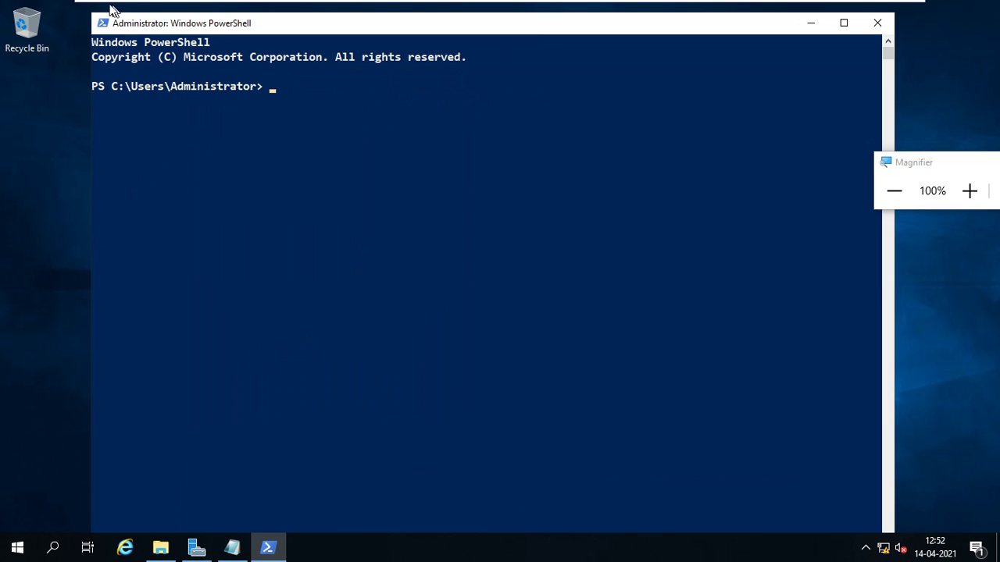
{"action": "left_click_drag", "start_coordinate": [92, 13], "coordinate": [227, 125]}
{"action": "left_click_drag", "start_coordinate": [307, 143], "coordinate": [205, 48]}
{"action": "left_click_drag", "start_coordinate": [299, 458], "coordinate": [164, 467]}
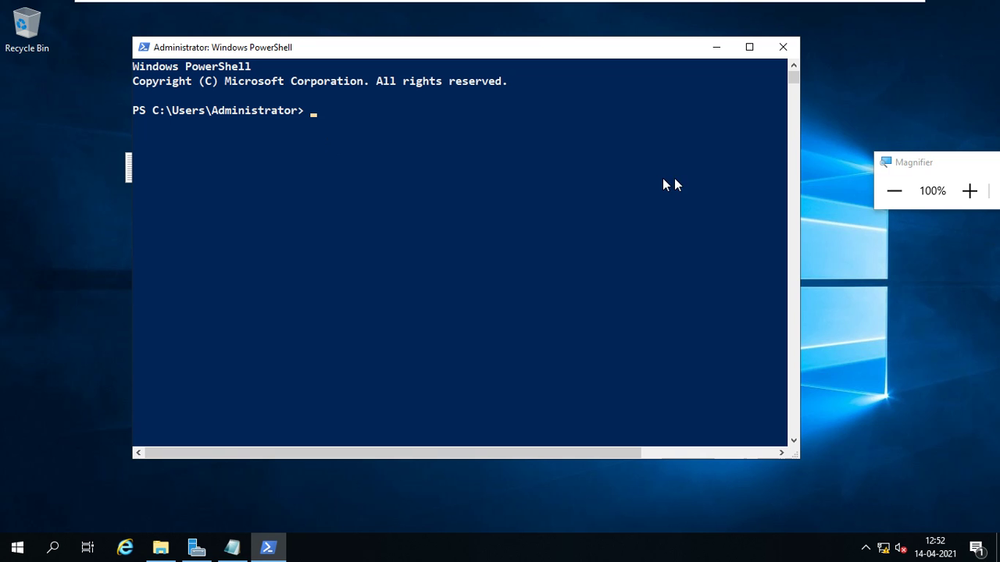
Magnify the screen to 125% and enter get-aduser at the PowerShell prompt without running it.
{"action": "type", "text": "get"}
{"action": "left_click_drag", "start_coordinate": [886, 171], "coordinate": [848, 56]}
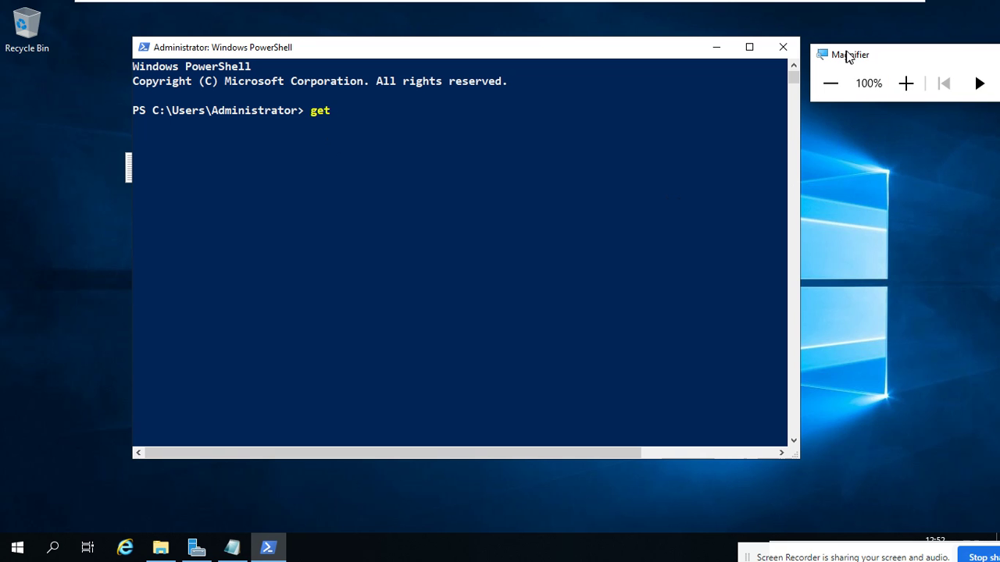
{"action": "left_click", "coordinate": [903, 85]}
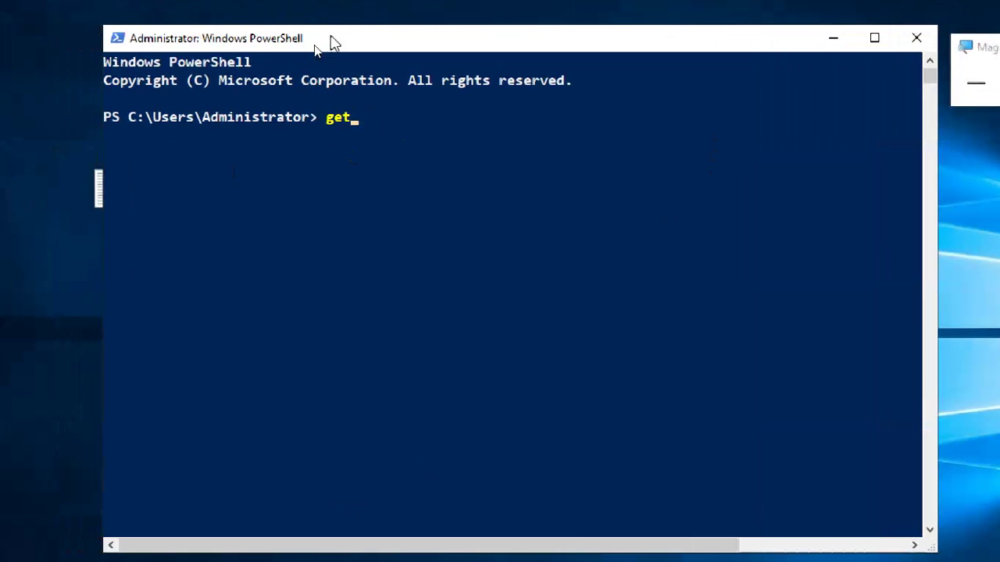
{"action": "left_click", "coordinate": [372, 124]}
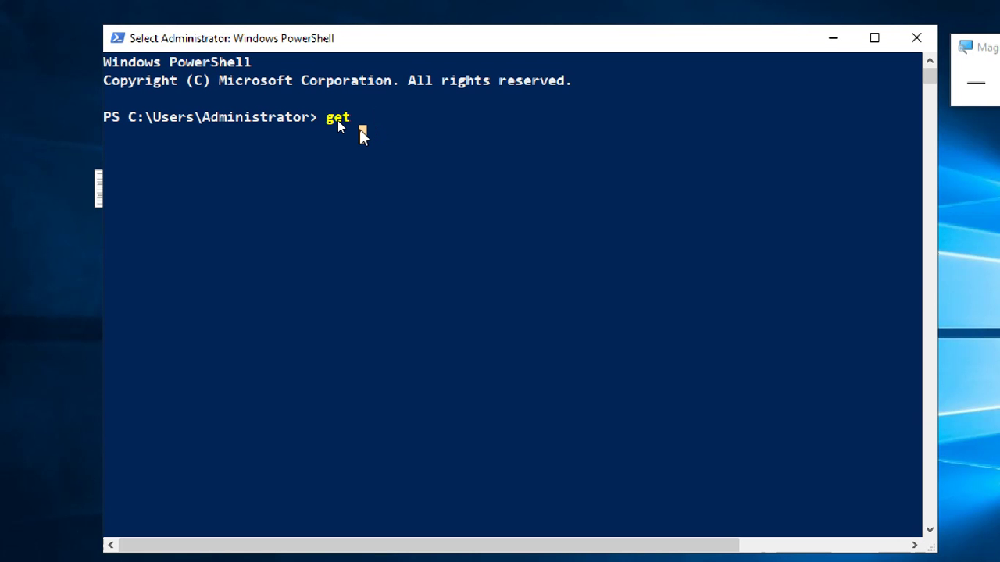
{"action": "type", "text": "-a"}
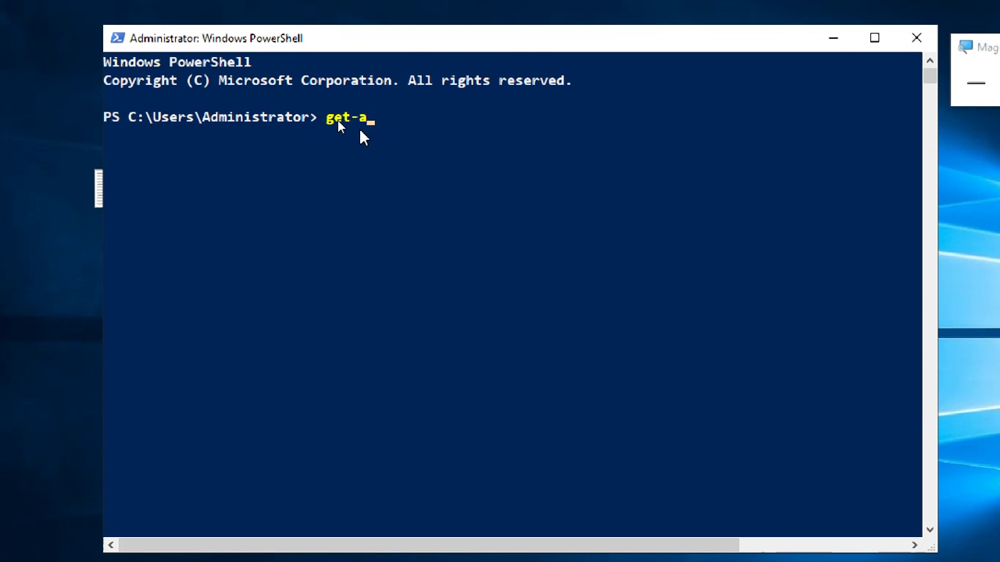
{"action": "type", "text": "duser"}
{"action": "key", "text": "Tab"}
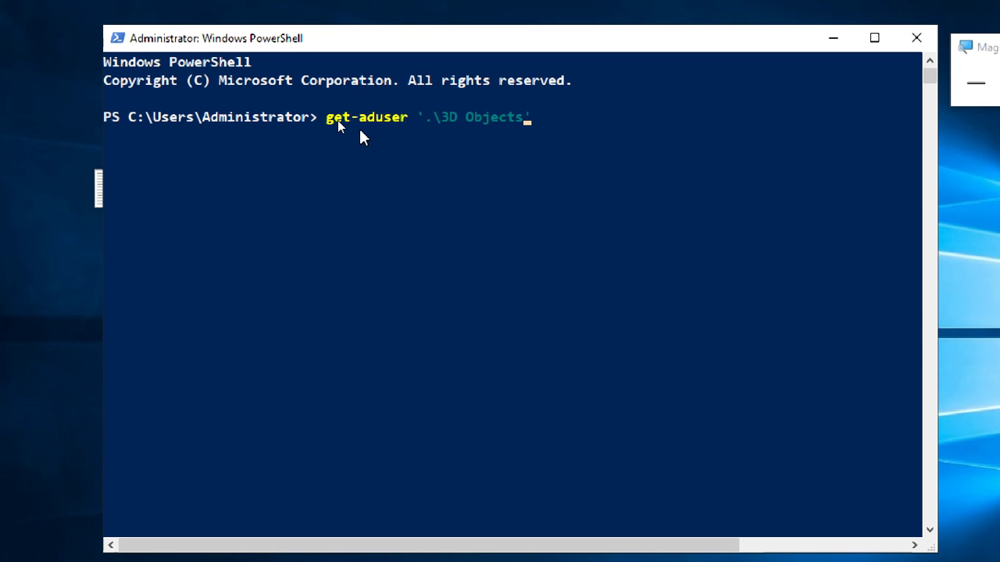
{"action": "key", "text": "BackSpace"}
{"action": "key", "text": "BackSpace"}
{"action": "key", "text": "BackSpace"}
{"action": "key", "text": "BackSpace"}
{"action": "key", "text": "BackSpace"}
{"action": "key", "text": "BackSpace"}
{"action": "key", "text": "BackSpace"}
{"action": "key", "text": "BackSpace"}
{"action": "key", "text": "BackSpace"}
{"action": "key", "text": "BackSpace"}
{"action": "key", "text": "BackSpace"}
{"action": "key", "text": "BackSpace"}
{"action": "key", "text": "BackSpace"}
{"action": "key", "text": "BackSpace"}
{"action": "key", "text": "BackSpace"}
{"action": "key", "text": "BackSpace"}
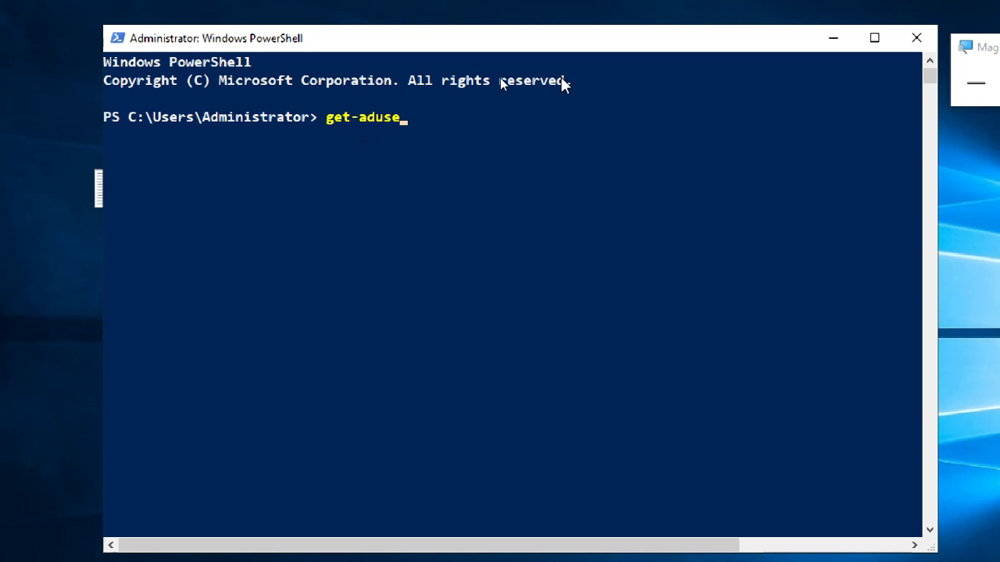
Leave the virtual machine's full-screen view and switch to the Chrome window with the "SID - adds" Google search.
{"action": "left_click", "coordinate": [964, 49]}
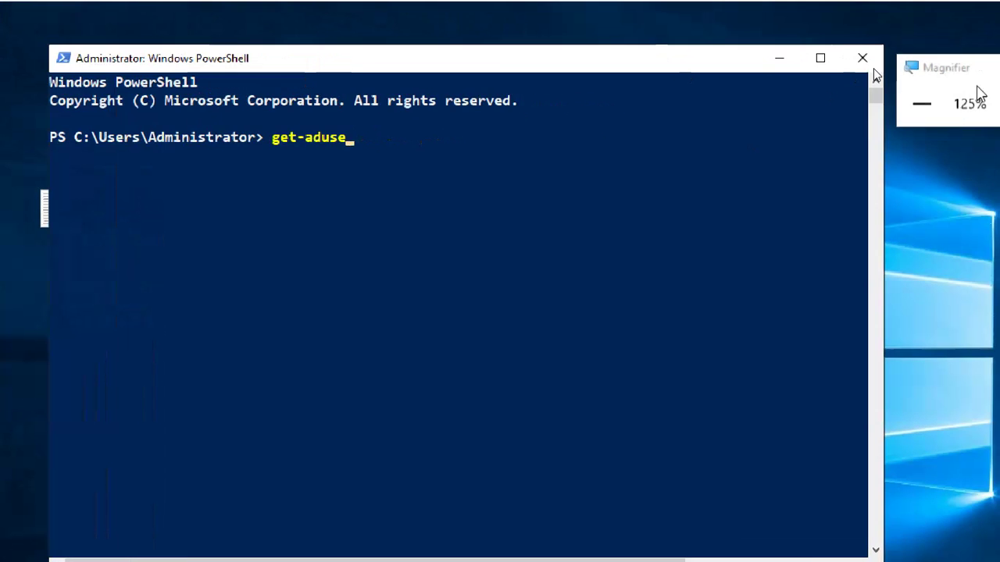
{"action": "mouse_move", "coordinate": [636, 7]}
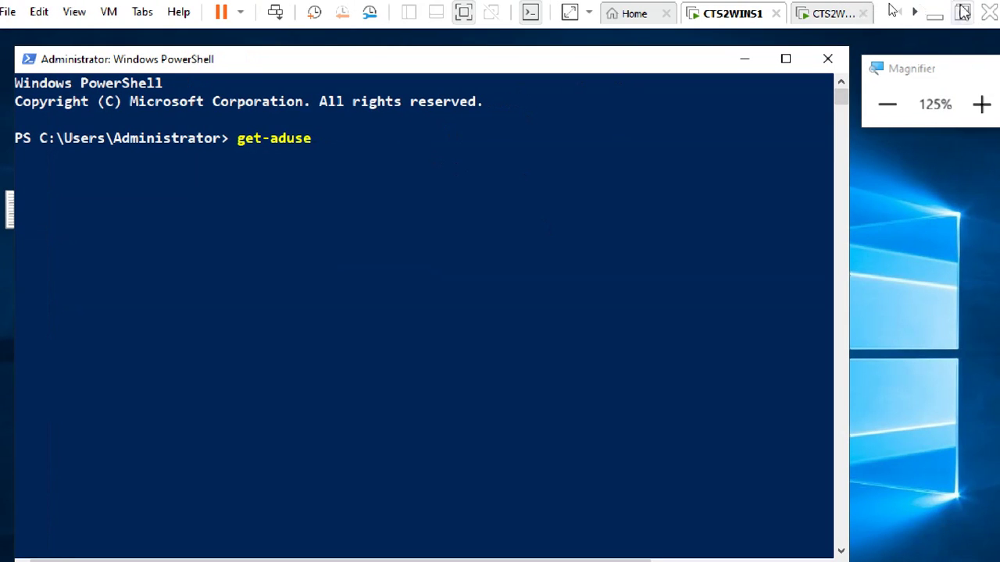
{"action": "left_click", "coordinate": [856, 16]}
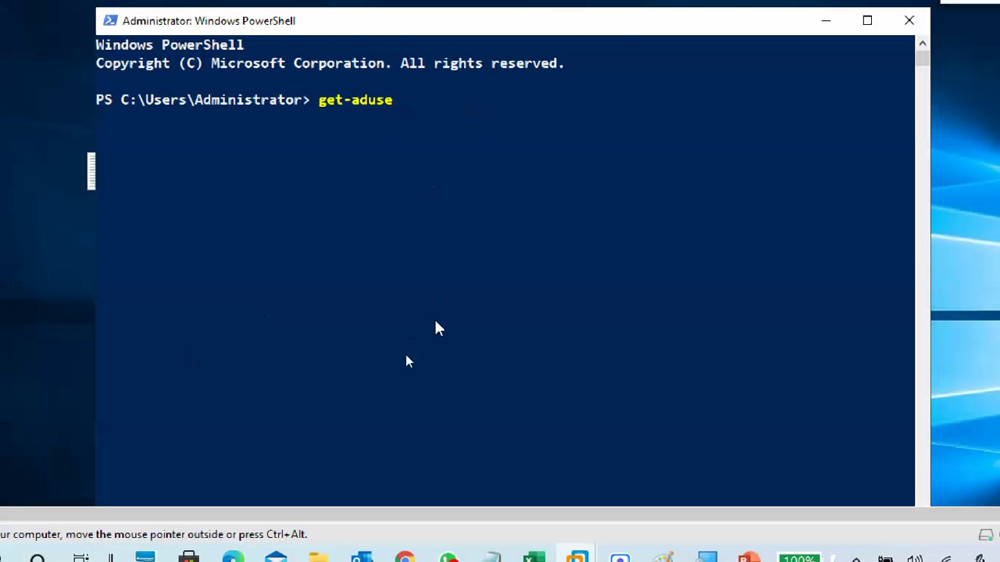
{"action": "mouse_move", "coordinate": [407, 542]}
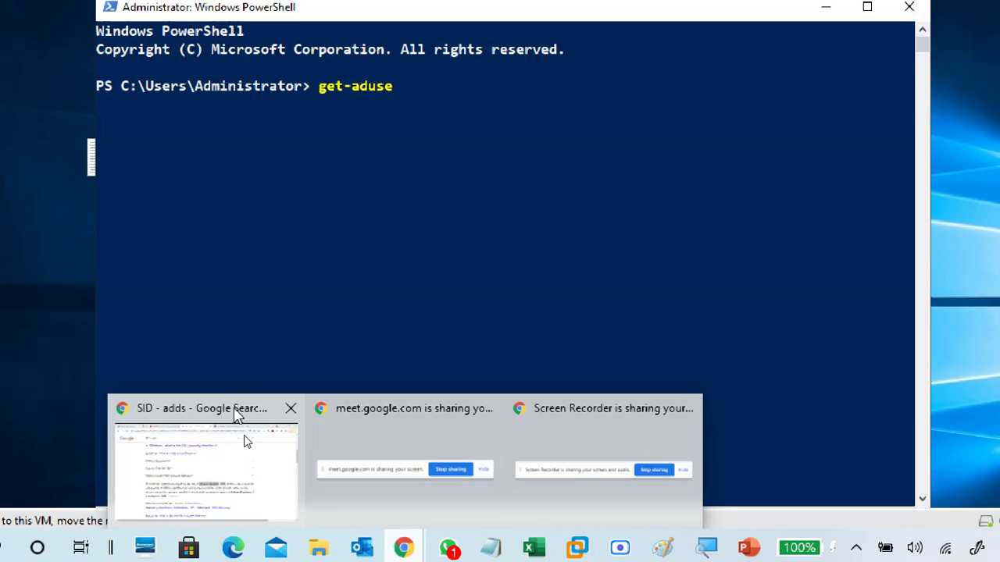
{"action": "left_click", "coordinate": [245, 414]}
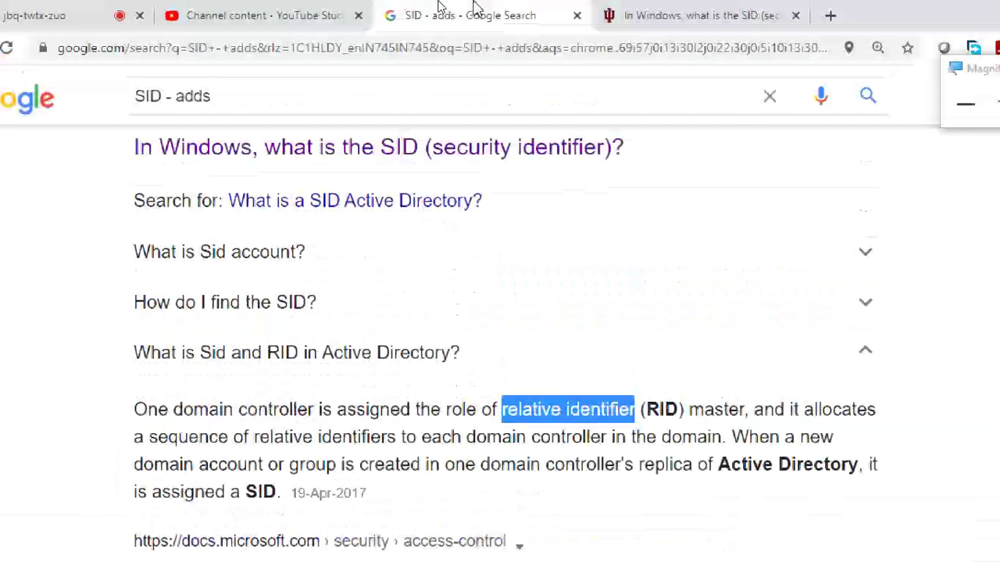
Search Google for "get-aduser sid" in a new browser tab.
{"action": "left_click", "coordinate": [830, 15]}
{"action": "left_click", "coordinate": [796, 48]}
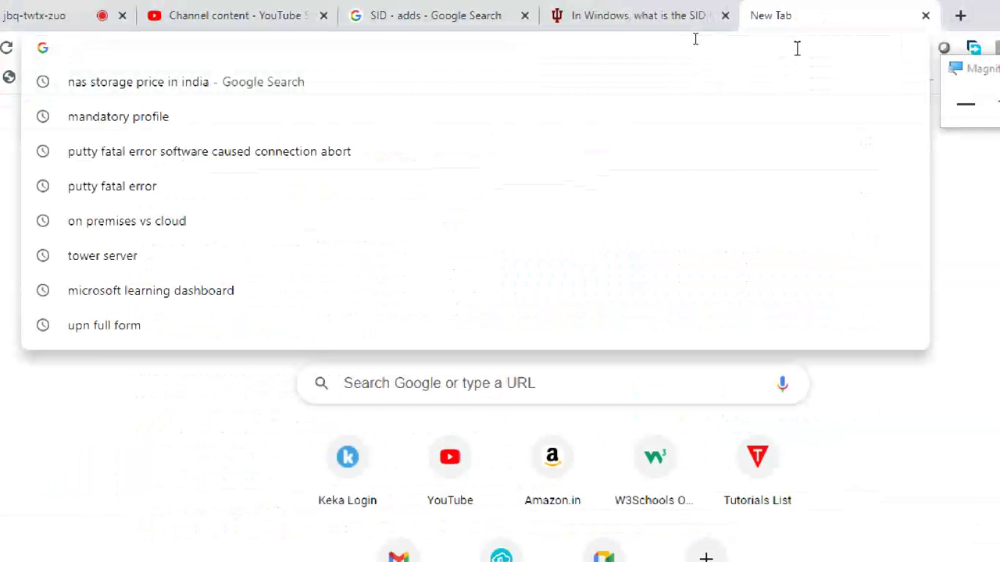
{"action": "type", "text": "get-a"}
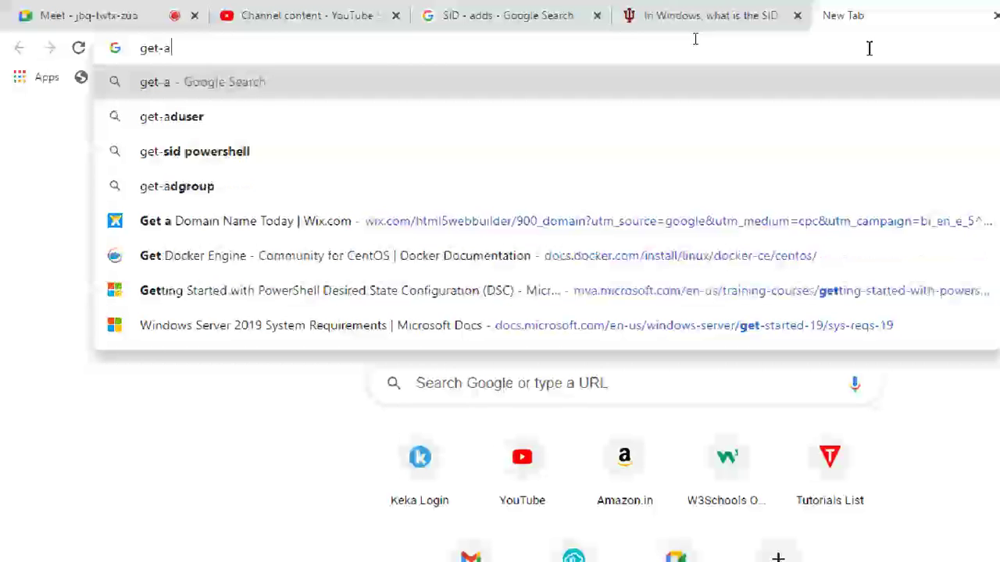
{"action": "type", "text": "duser "}
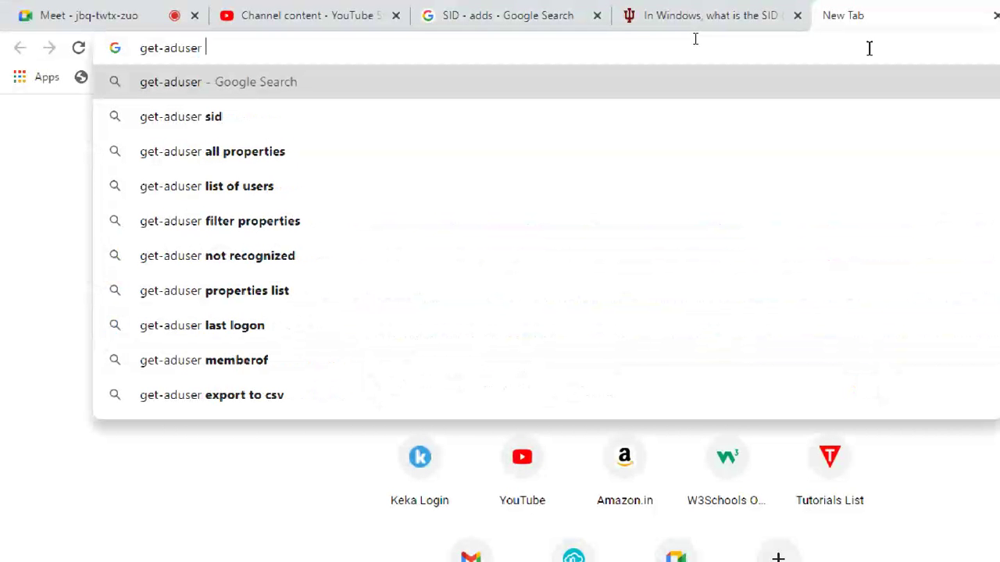
{"action": "type", "text": "sid"}
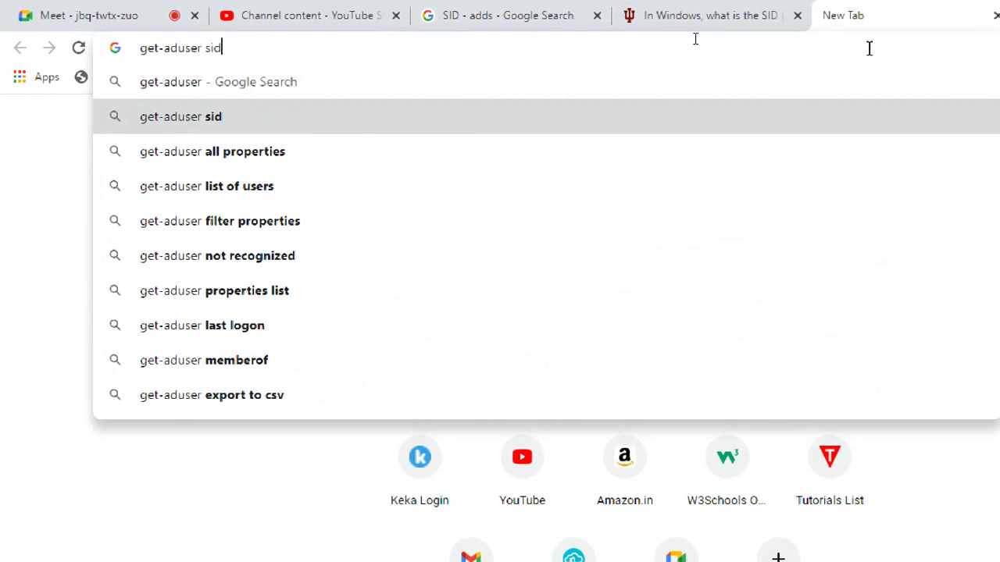
{"action": "key", "text": "Return"}
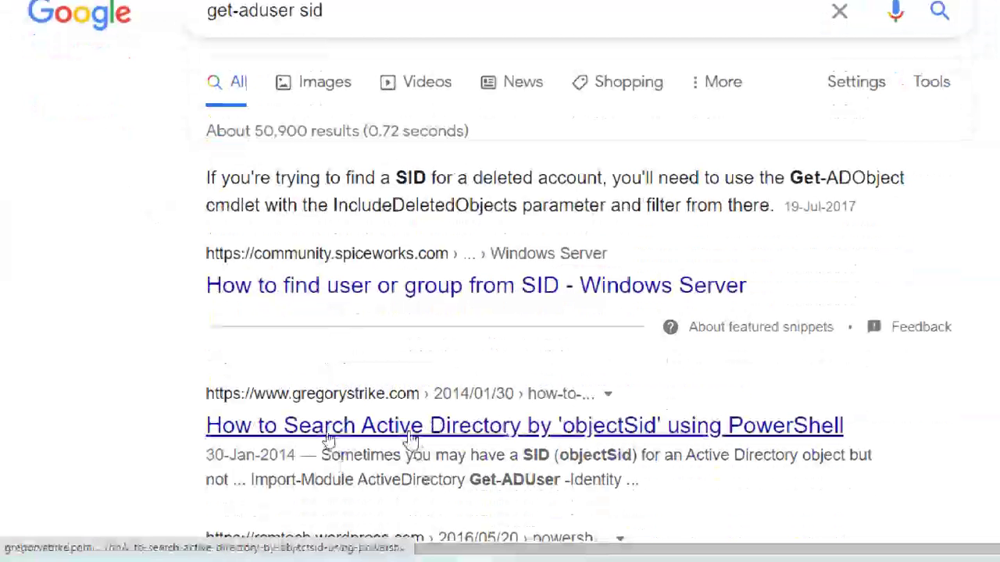
Open the gregorystrike.com article "How to Search Active Directory by 'objectSid' using PowerShell" and read through its Get-ADUser example.
{"action": "left_click", "coordinate": [407, 441]}
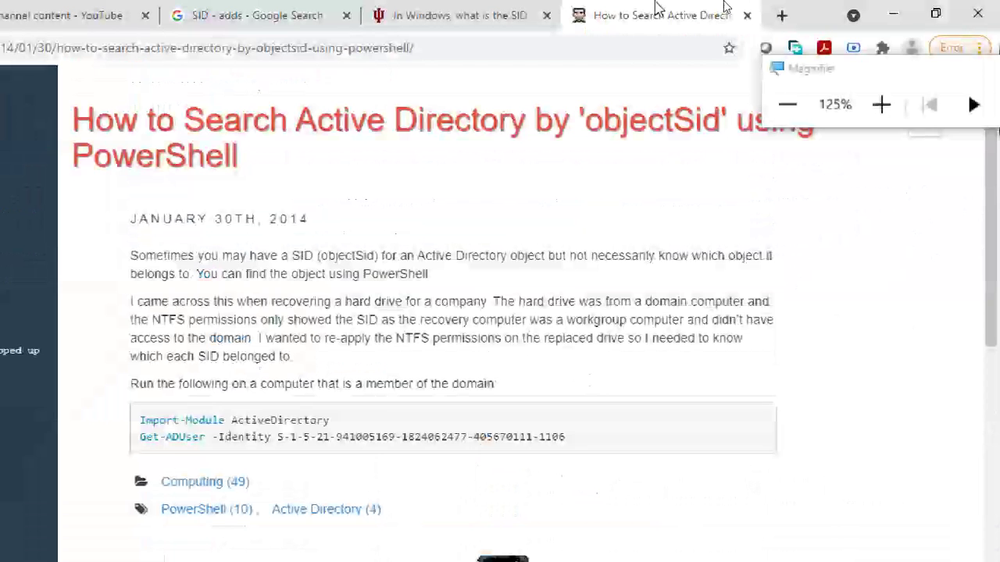
{"action": "left_click", "coordinate": [209, 16]}
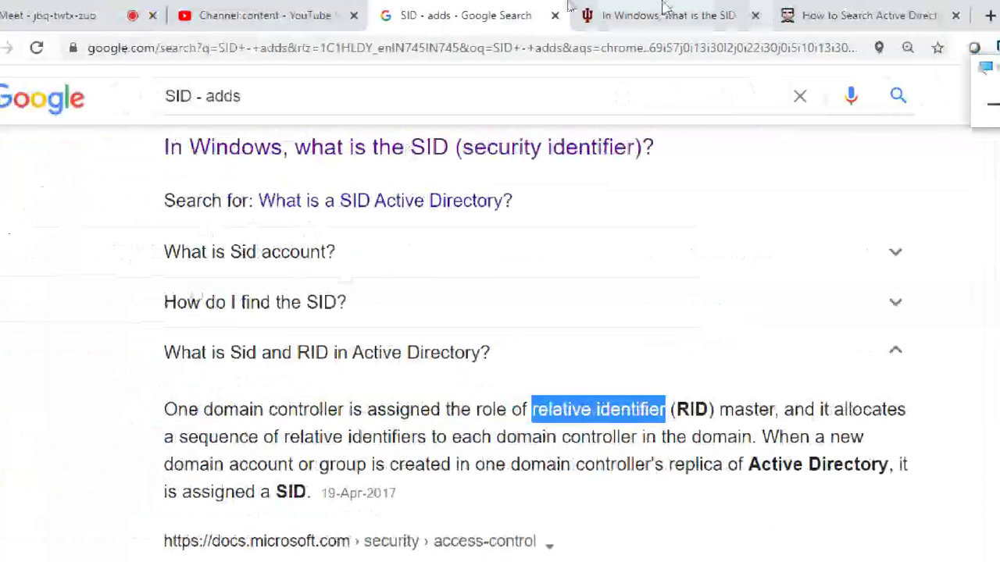
{"action": "left_click", "coordinate": [867, 15]}
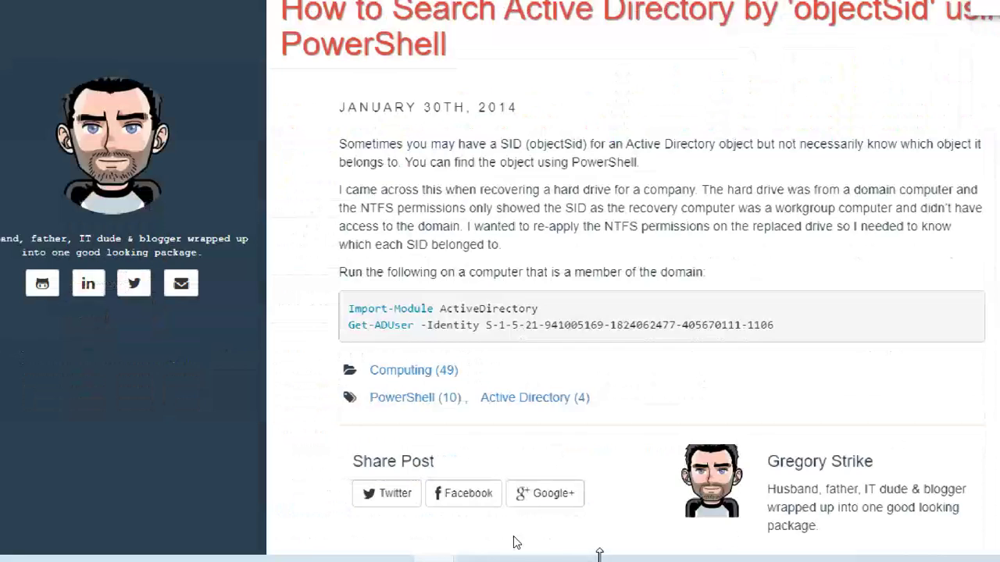
{"action": "scroll", "coordinate": [678, 338], "scroll_direction": "down", "scroll_amount": 5}
{"action": "scroll", "coordinate": [678, 339], "scroll_direction": "down", "scroll_amount": 3}
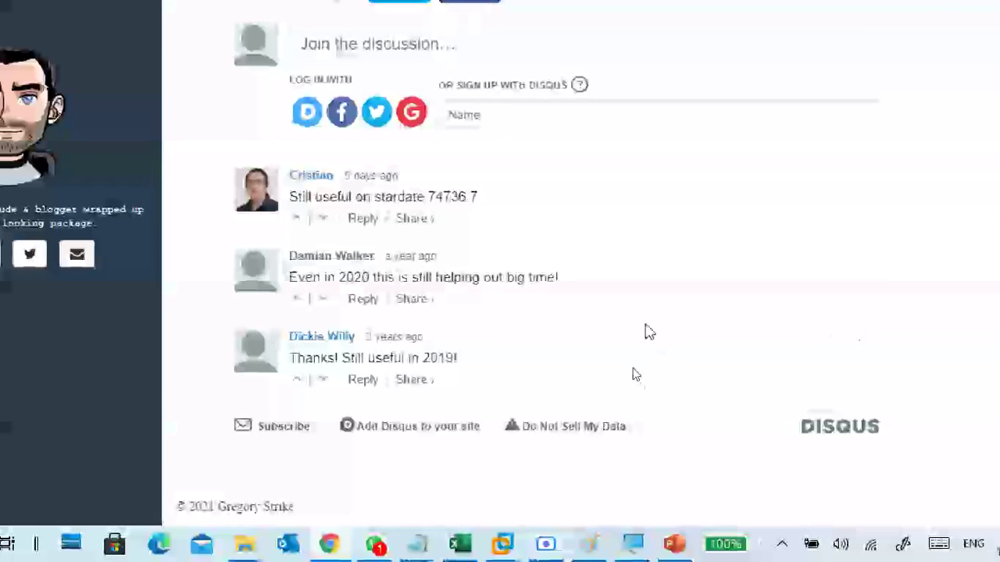
{"action": "scroll", "coordinate": [630, 310], "scroll_direction": "up", "scroll_amount": 8}
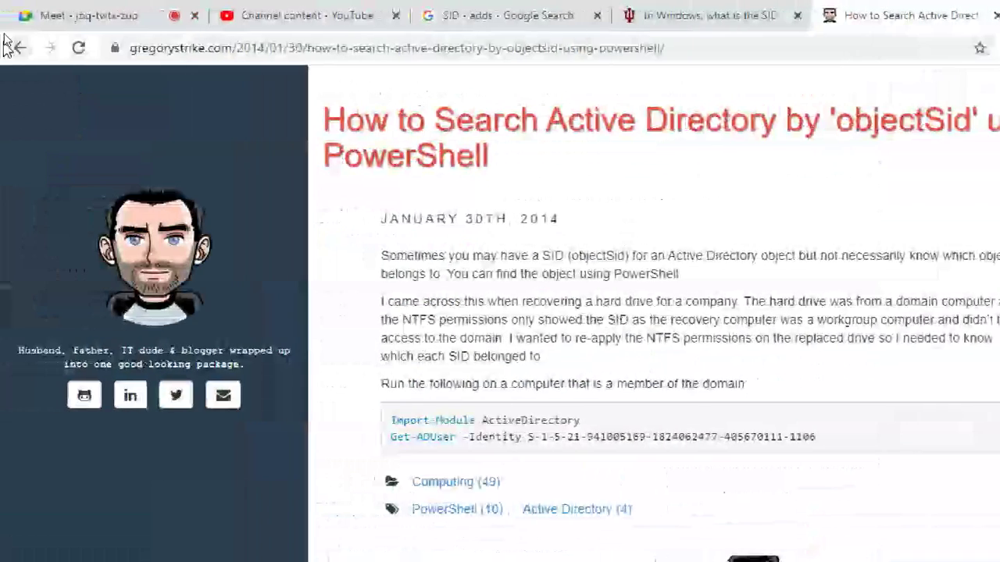
Return to the Google results and search for "get-aduser list of users" instead.
{"action": "left_click", "coordinate": [9, 47]}
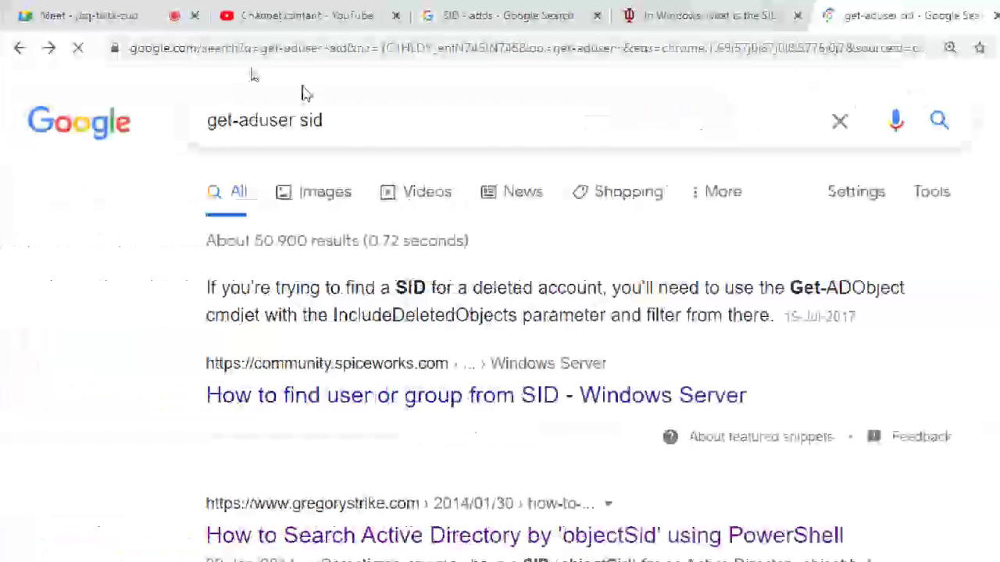
{"action": "left_click", "coordinate": [264, 113]}
{"action": "key", "text": "BackSpace"}
{"action": "key", "text": "BackSpace"}
{"action": "key", "text": "BackSpace"}
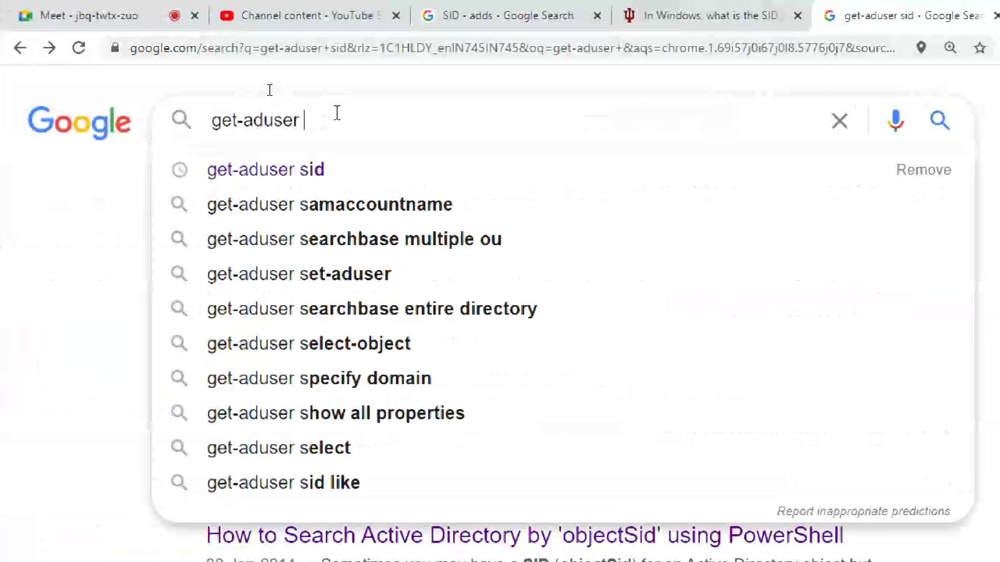
{"action": "key", "text": "Down"}
{"action": "key", "text": "Down"}
{"action": "key", "text": "Down"}
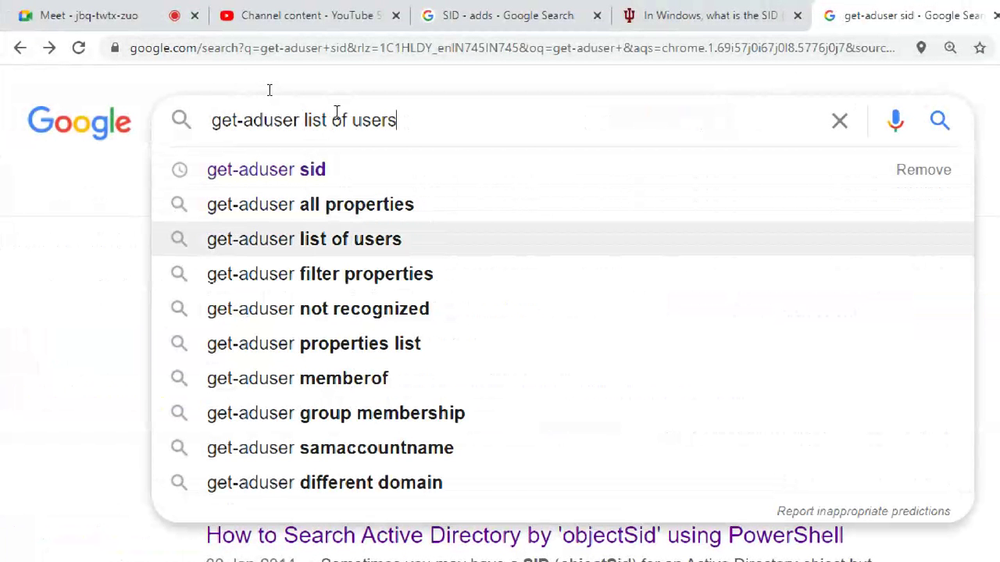
{"action": "key", "text": "Return"}
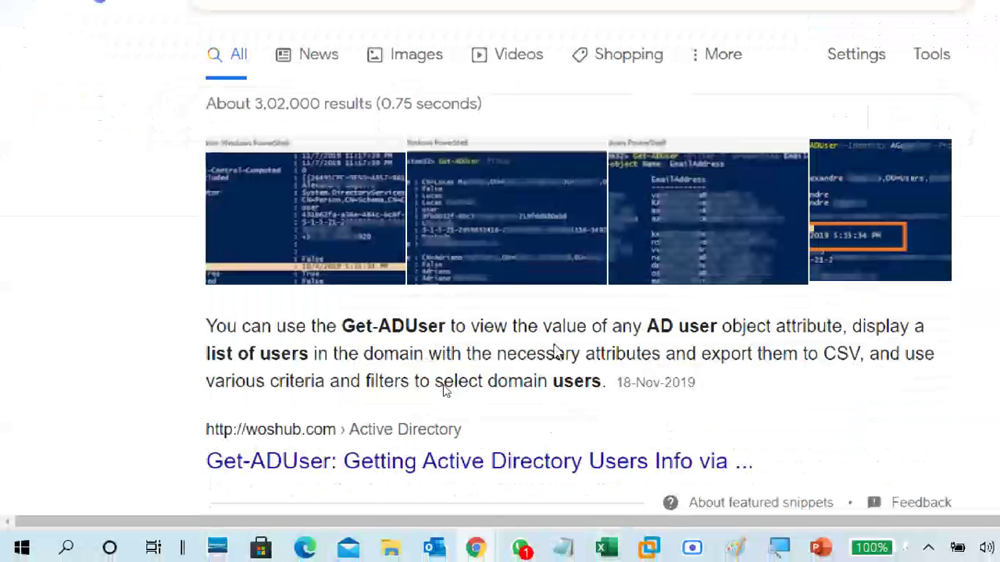
Open the community.idera.com thread "Get-ADUser -Filter for a specific list of user" and read the posted command.
{"action": "scroll", "coordinate": [547, 469], "scroll_direction": "down", "scroll_amount": 1}
{"action": "scroll", "coordinate": [539, 288], "scroll_direction": "down", "scroll_amount": 2}
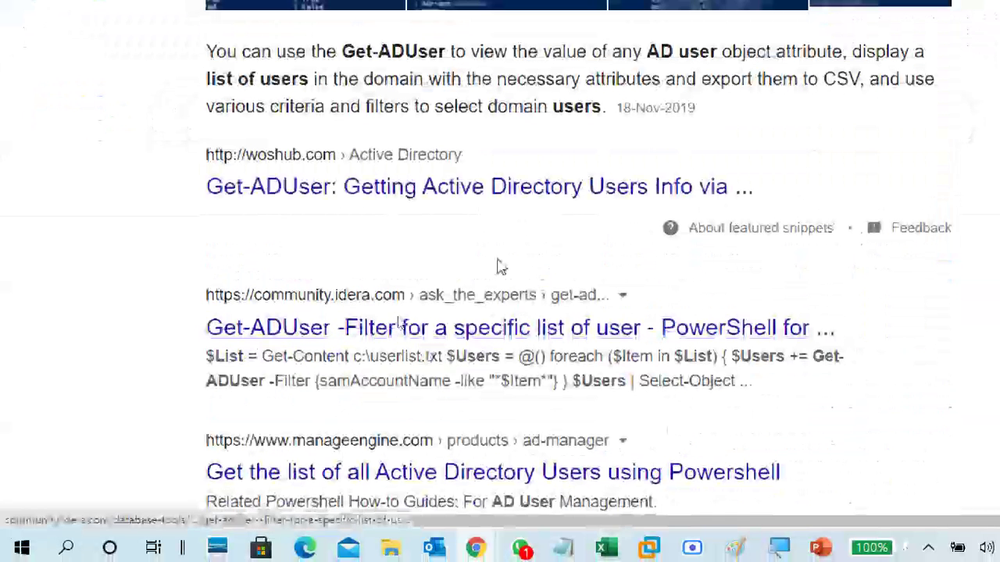
{"action": "left_click", "coordinate": [439, 342]}
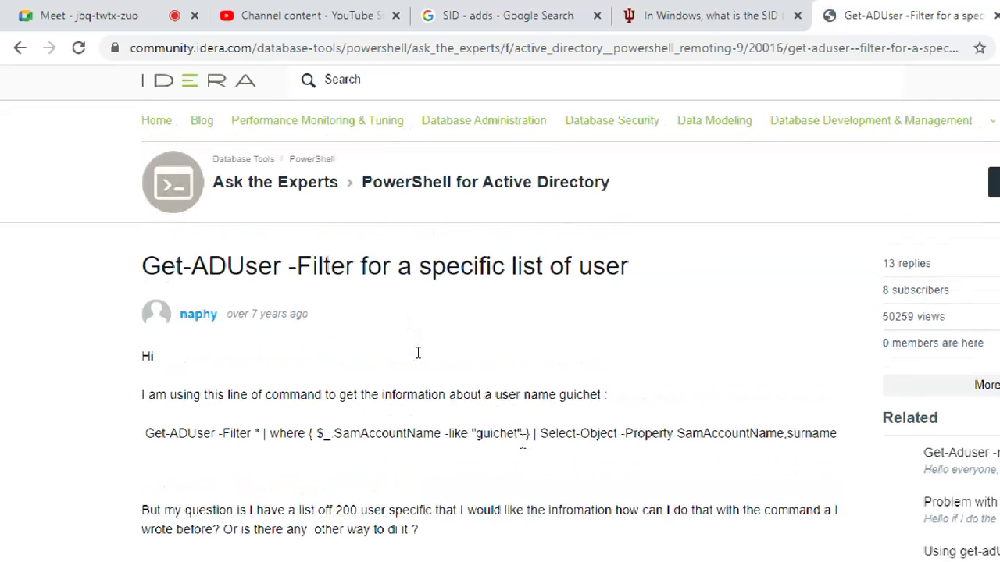
{"action": "scroll", "coordinate": [417, 352], "scroll_direction": "down", "scroll_amount": 2}
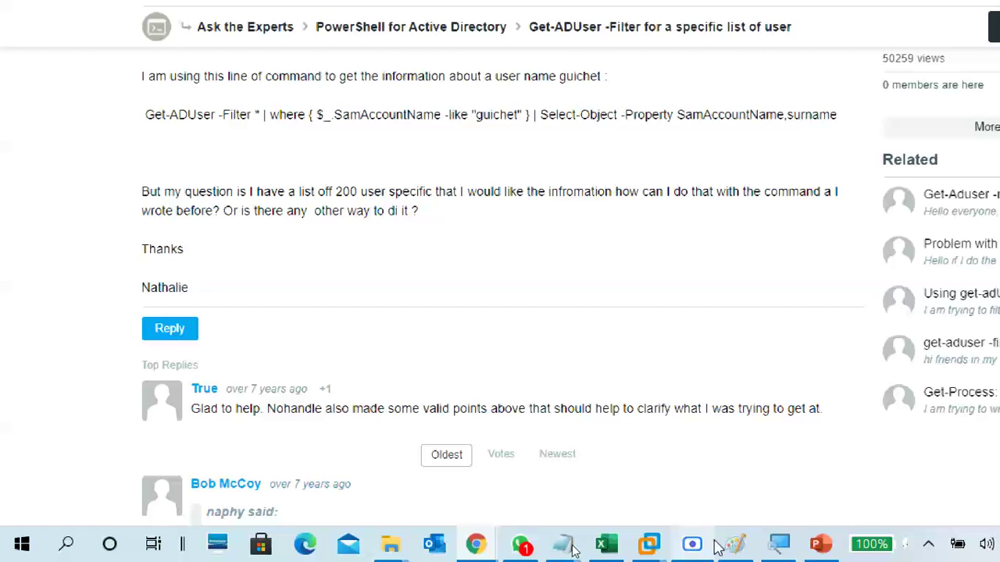
Switch to the CTS2WINS1 virtual machine and run Get-ADUser -Identity ituser1 in PowerShell.
{"action": "mouse_move", "coordinate": [652, 544]}
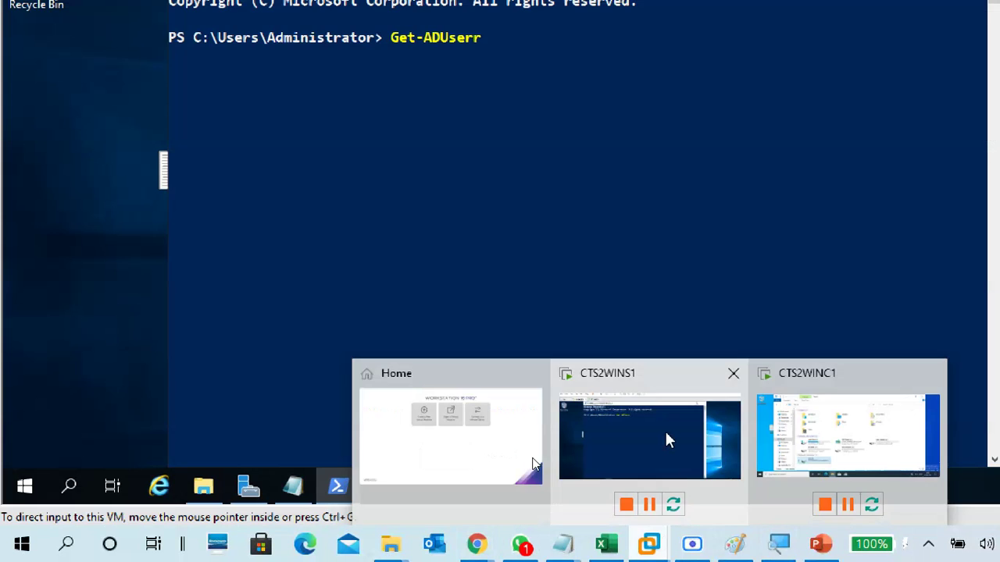
{"action": "left_click", "coordinate": [665, 437]}
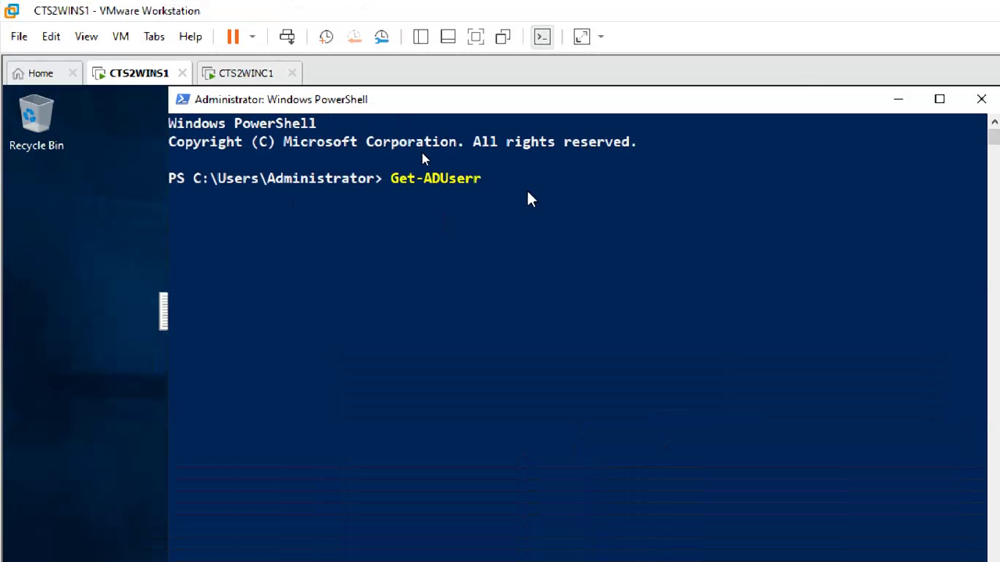
{"action": "key", "text": "BackSpace"}
{"action": "type", "text": "-ide"}
{"action": "key", "text": "Tab"}
{"action": "type", "text": "it"}
{"action": "type", "text": "user1"}
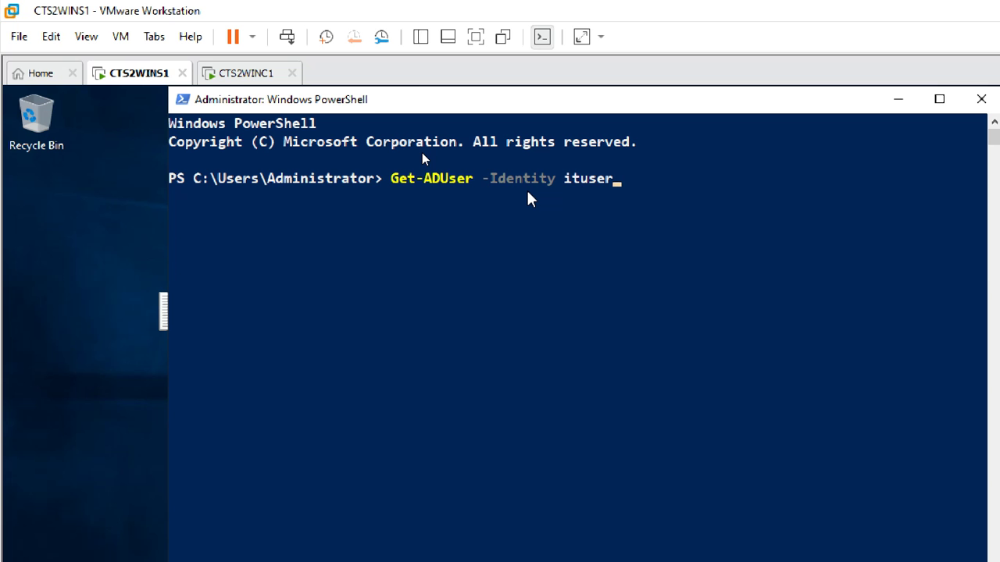
{"action": "key", "text": "Return"}
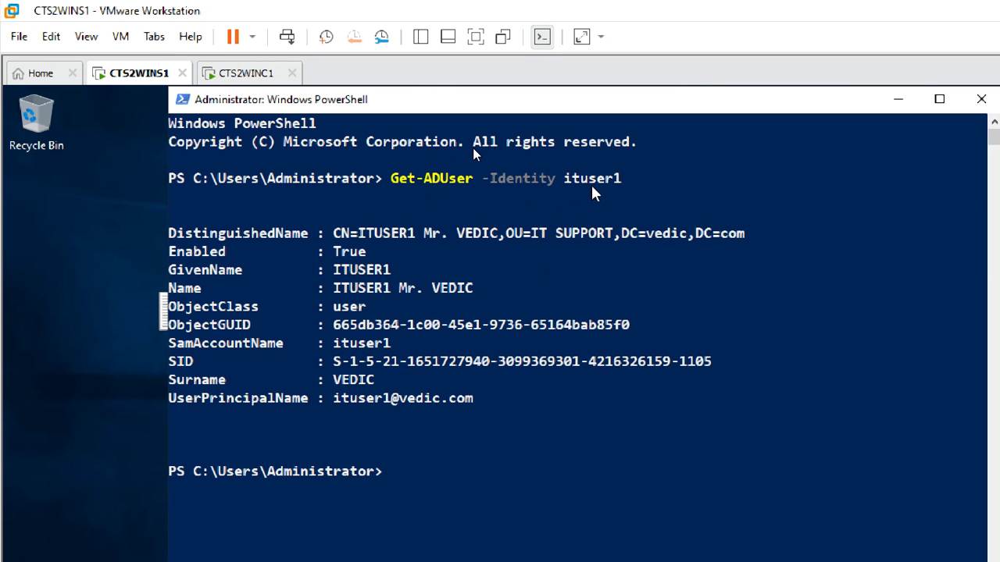
Examine the DistinguishedName and SID values in the ituser1 output by highlighting them, and clear the selection.
{"action": "left_click_drag", "start_coordinate": [333, 233], "coordinate": [750, 237]}
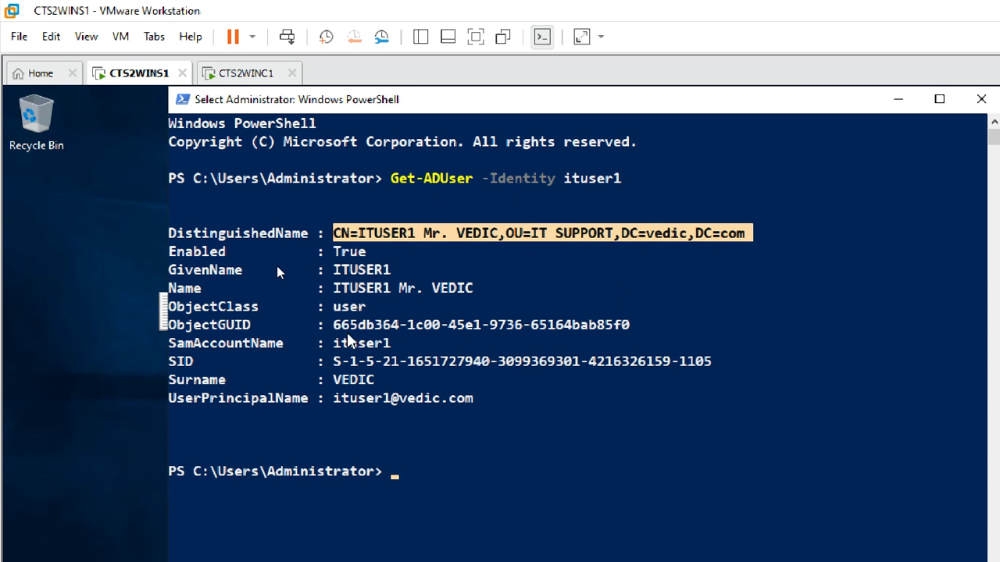
{"action": "left_click_drag", "start_coordinate": [329, 362], "coordinate": [719, 364]}
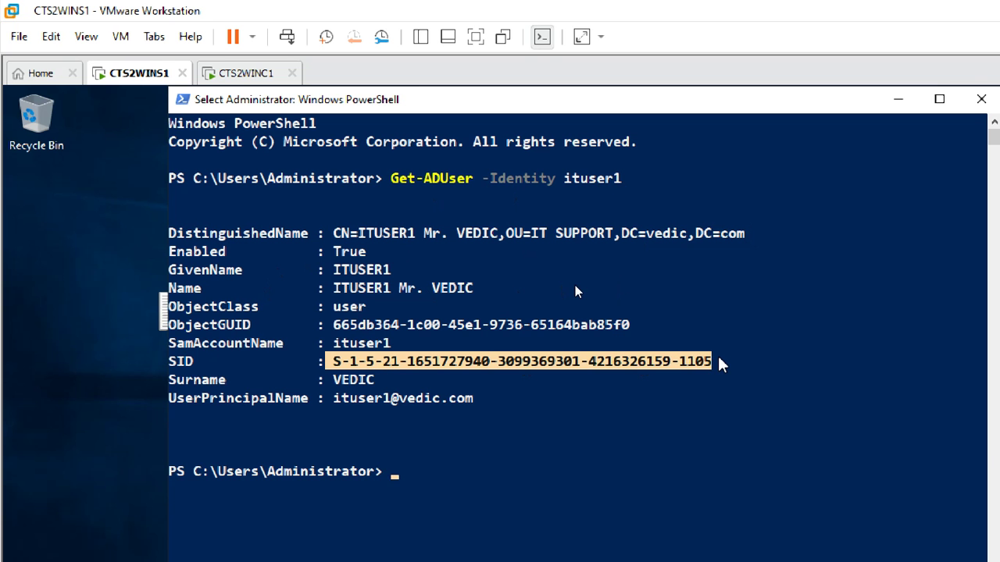
{"action": "left_click", "coordinate": [714, 366]}
{"action": "left_click_drag", "start_coordinate": [171, 361], "coordinate": [719, 364]}
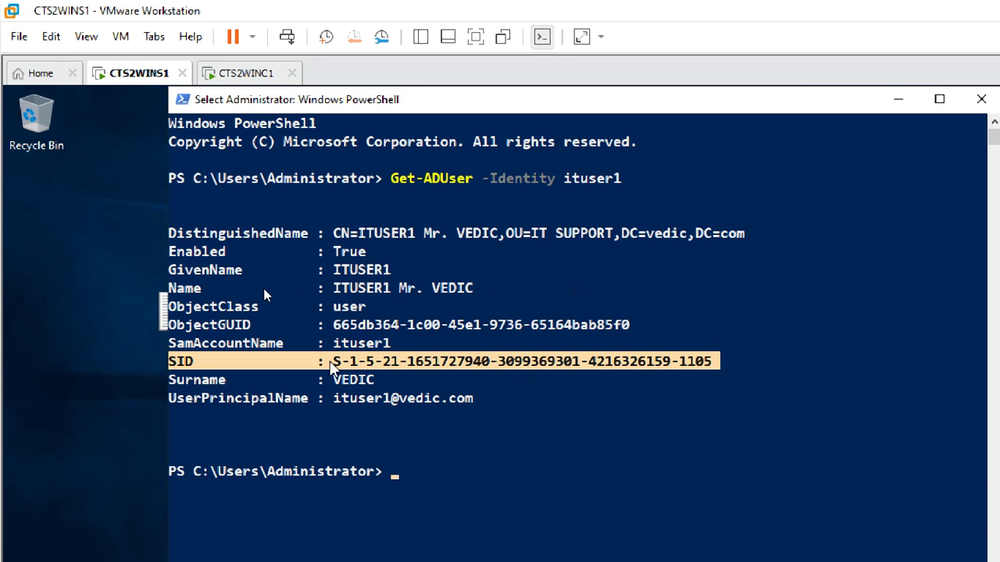
{"action": "left_click", "coordinate": [418, 363]}
{"action": "left_click_drag", "start_coordinate": [416, 362], "coordinate": [708, 364]}
{"action": "key", "text": "Escape"}
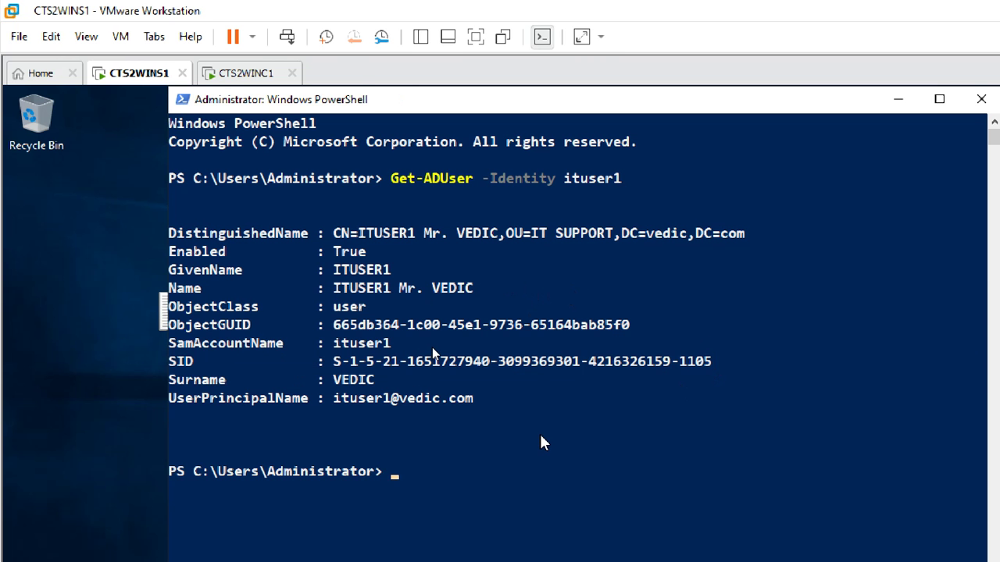
Run the Get-ADUser -Identity command again for ituser2.
{"action": "key", "text": "Up"}
{"action": "key", "text": "BackSpace"}
{"action": "type", "text": "2"}
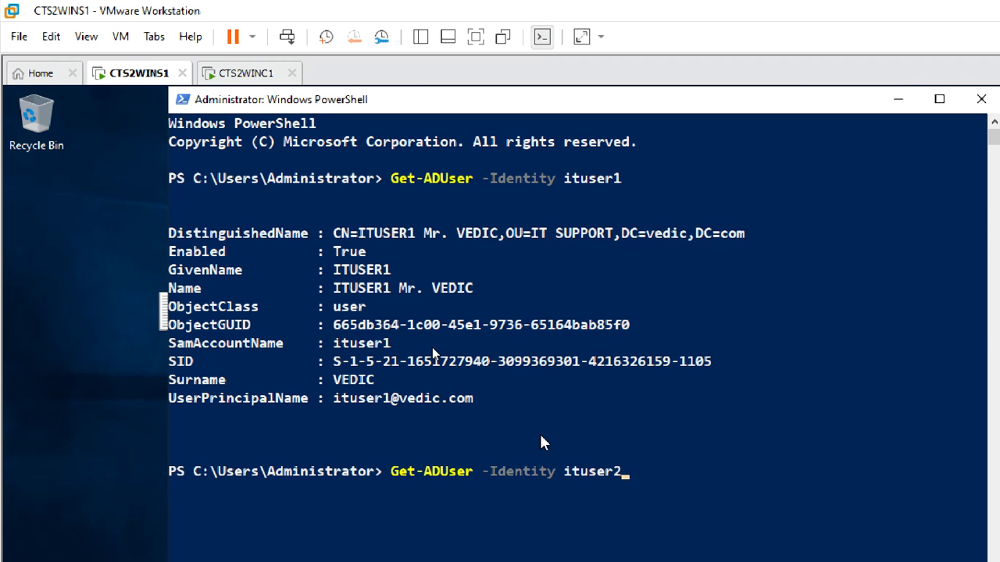
{"action": "key", "text": "Return"}
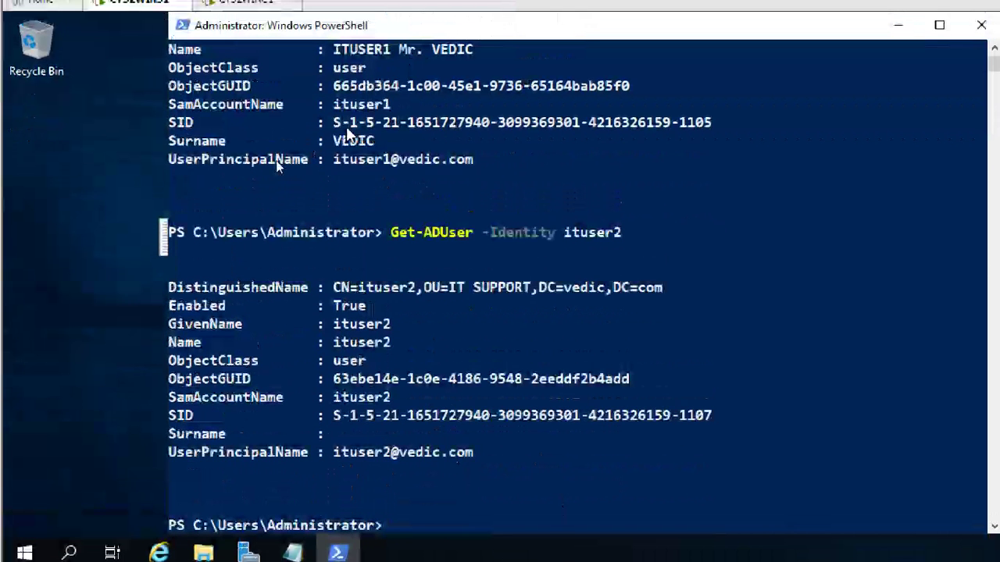
Compare the SIDs of ituser1 and ituser2 by highlighting their final number groups, and clear the selection.
{"action": "left_click_drag", "start_coordinate": [325, 123], "coordinate": [404, 143]}
{"action": "left_click_drag", "start_coordinate": [501, 415], "coordinate": [711, 416]}
{"action": "left_click", "coordinate": [675, 417]}
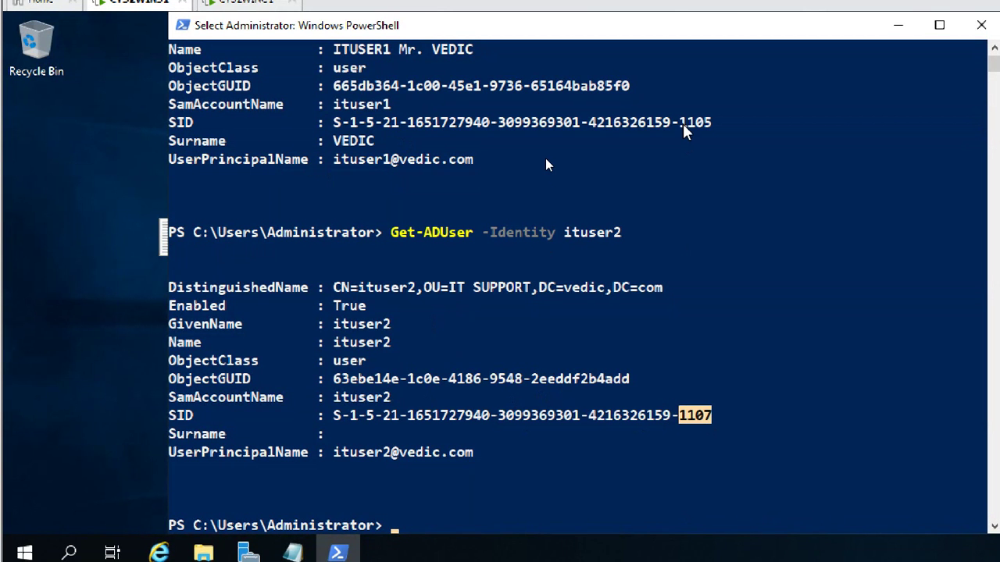
{"action": "left_click_drag", "start_coordinate": [679, 122], "coordinate": [711, 129]}
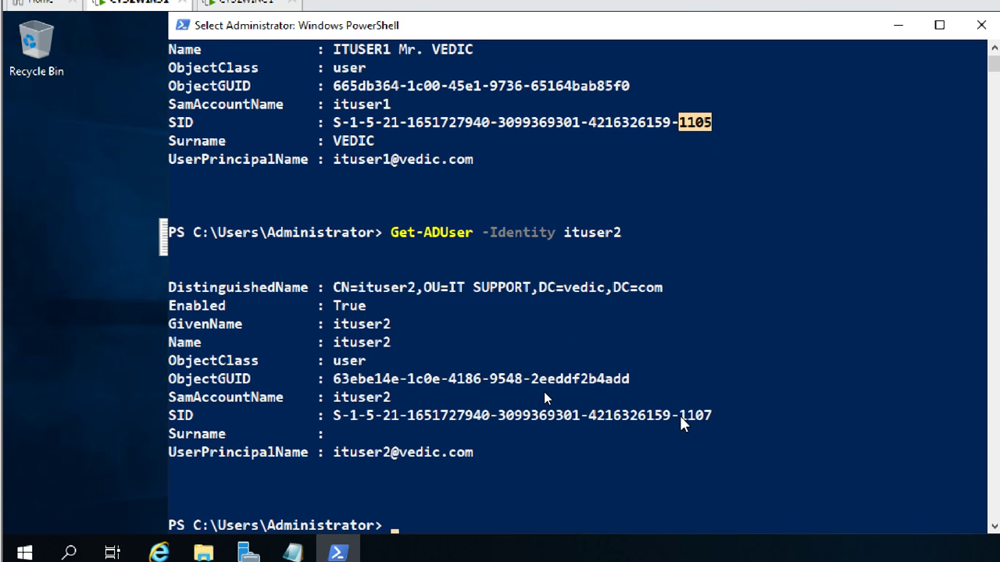
{"action": "left_click_drag", "start_coordinate": [682, 417], "coordinate": [712, 417]}
{"action": "left_click", "coordinate": [713, 417]}
{"action": "left_click", "coordinate": [601, 452]}
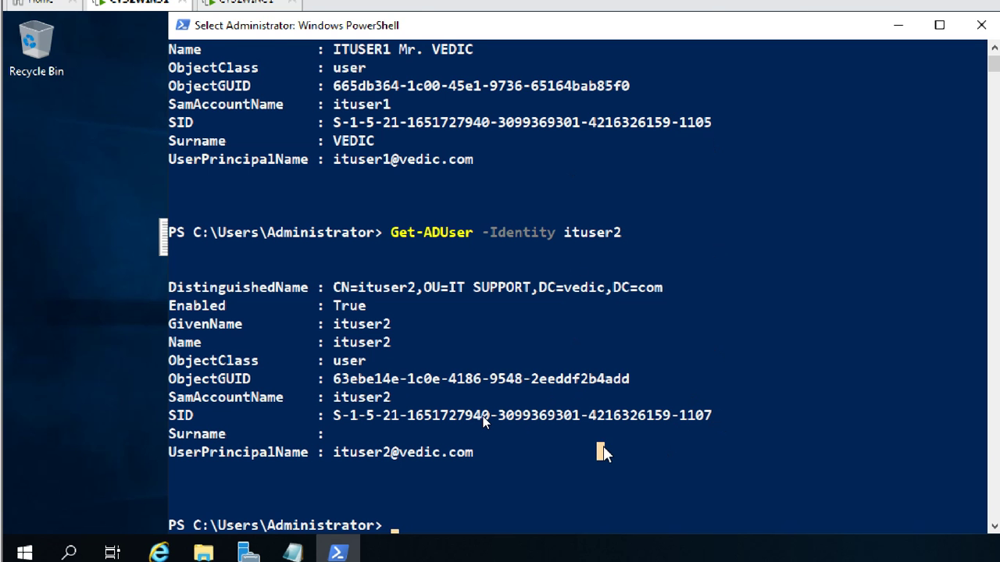
{"action": "key", "text": "Escape"}
Run the Get-ADUser -Identity command again with the account name of the user in the HR OU.
{"action": "key", "text": "Up"}
{"action": "key", "text": "BackSpace"}
{"action": "key", "text": "BackSpace"}
{"action": "key", "text": "BackSpace"}
{"action": "key", "text": "BackSpace"}
{"action": "key", "text": "BackSpace"}
{"action": "key", "text": "BackSpace"}
{"action": "key", "text": "BackSpace"}
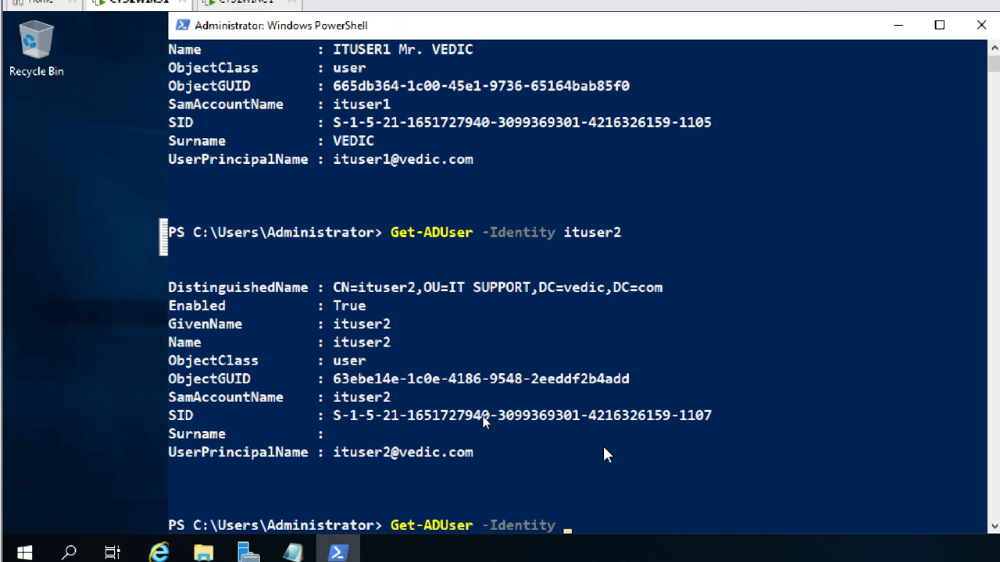
{"action": "type", "text": "sirisha"}
{"action": "key", "text": "Return"}
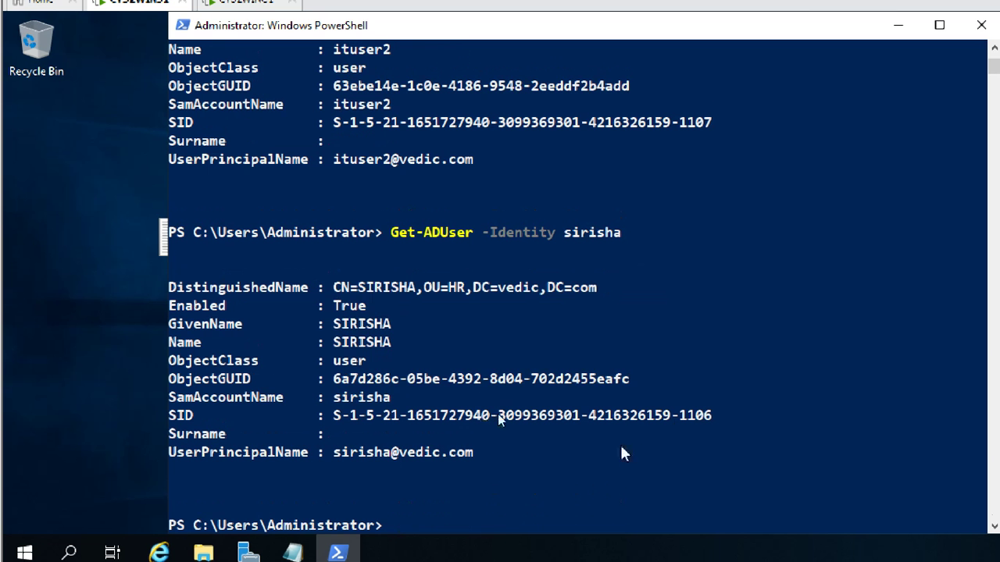
Examine the HR user's SID by highlighting its final number group and its preceding domain part, and clear the selection.
{"action": "left_click_drag", "start_coordinate": [678, 416], "coordinate": [714, 429]}
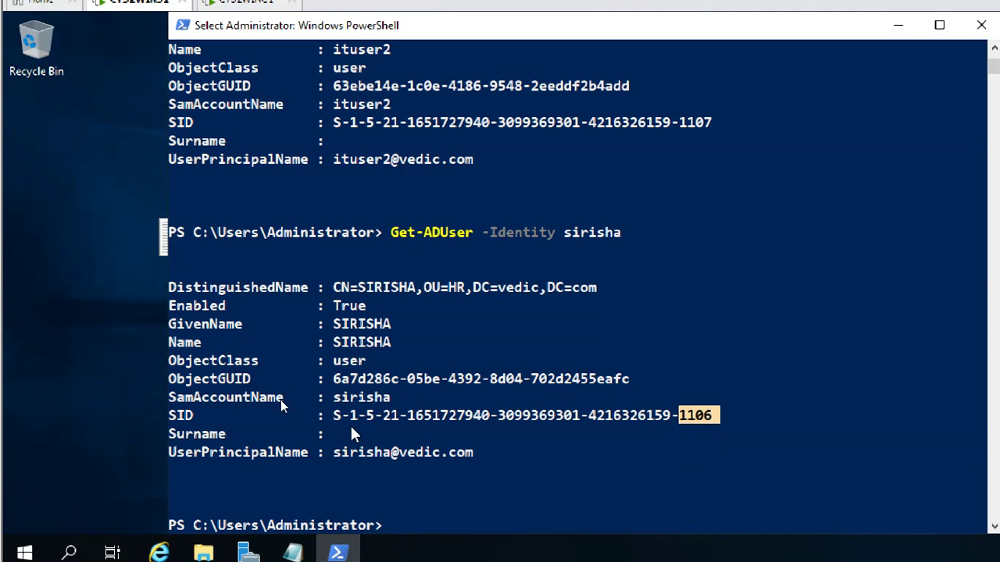
{"action": "left_click_drag", "start_coordinate": [342, 419], "coordinate": [674, 425]}
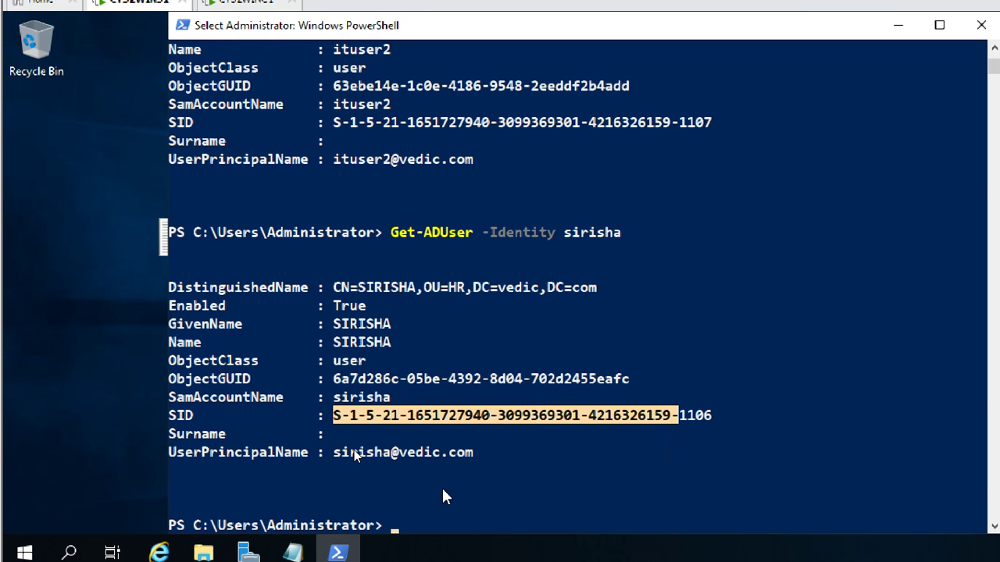
{"action": "key", "text": "Return"}
Run the Get-ADUser -Identity command again for the administrator account.
{"action": "key", "text": "Up"}
{"action": "key", "text": "BackSpace"}
{"action": "key", "text": "BackSpace"}
{"action": "key", "text": "BackSpace"}
{"action": "key", "text": "BackSpace"}
{"action": "key", "text": "BackSpace"}
{"action": "key", "text": "BackSpace"}
{"action": "key", "text": "BackSpace"}
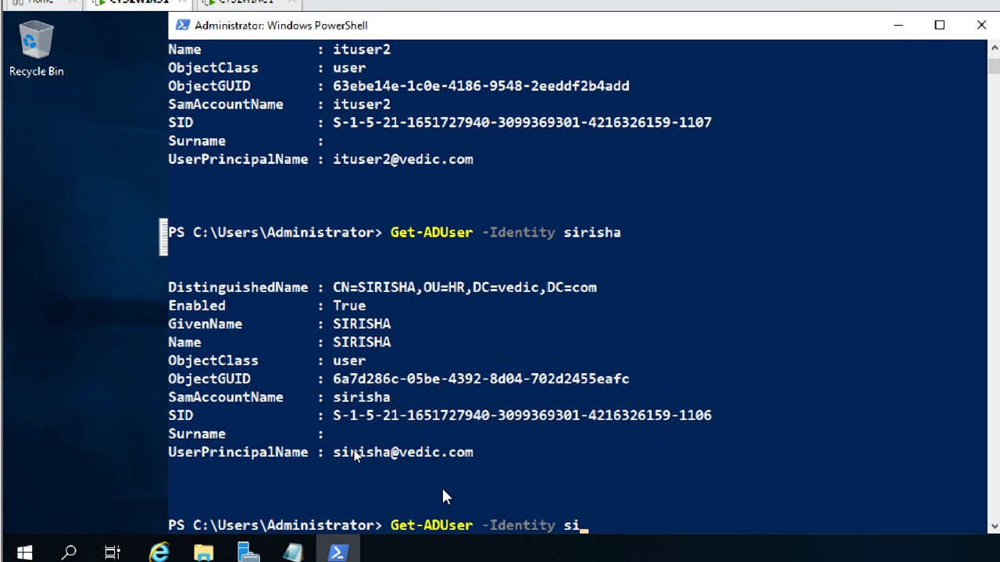
{"action": "type", "text": "administrator"}
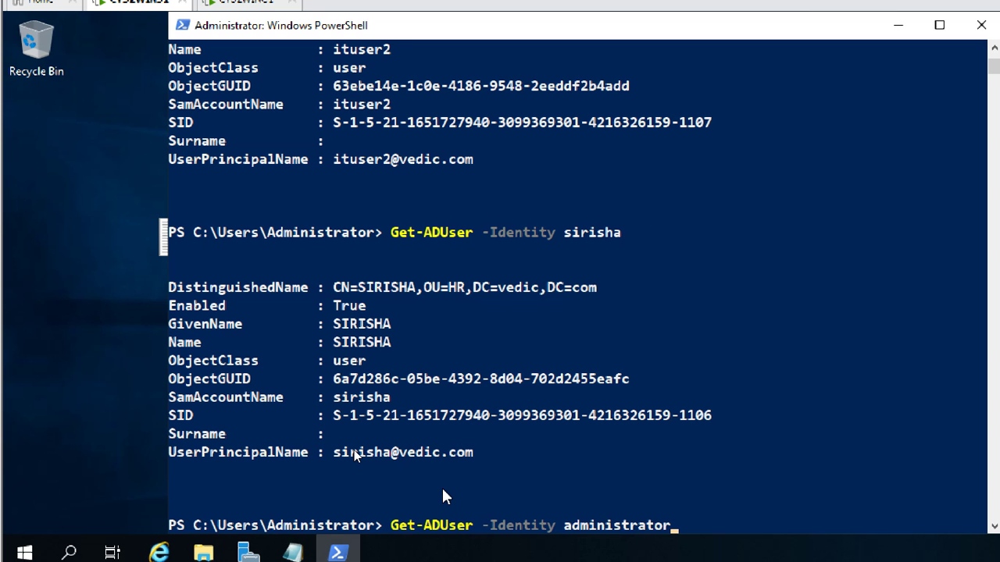
{"action": "key", "text": "Return"}
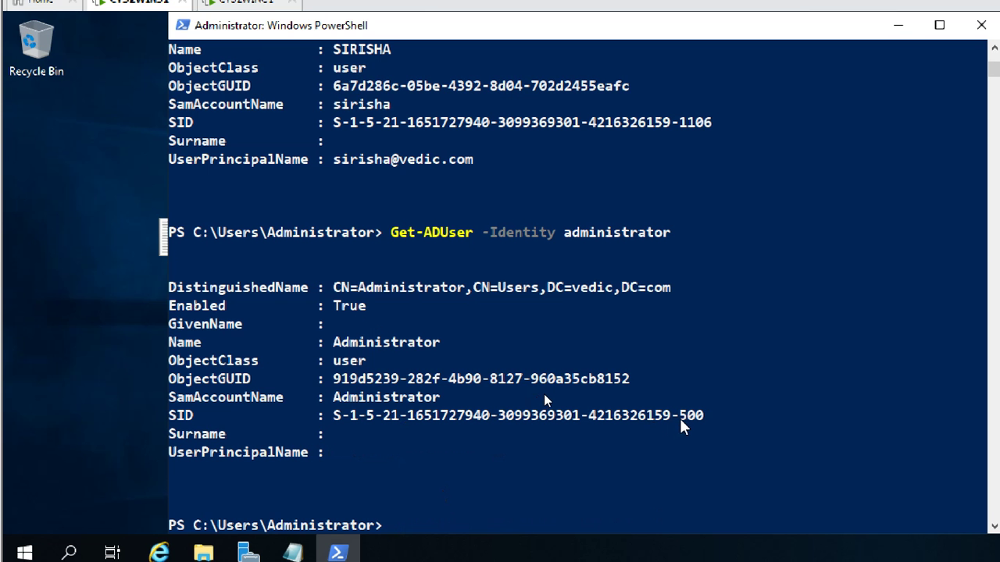
Highlight the final number group of the Administrator's SID and the UserPrincipalName line in the HR user's output.
{"action": "left_click_drag", "start_coordinate": [679, 416], "coordinate": [704, 415]}
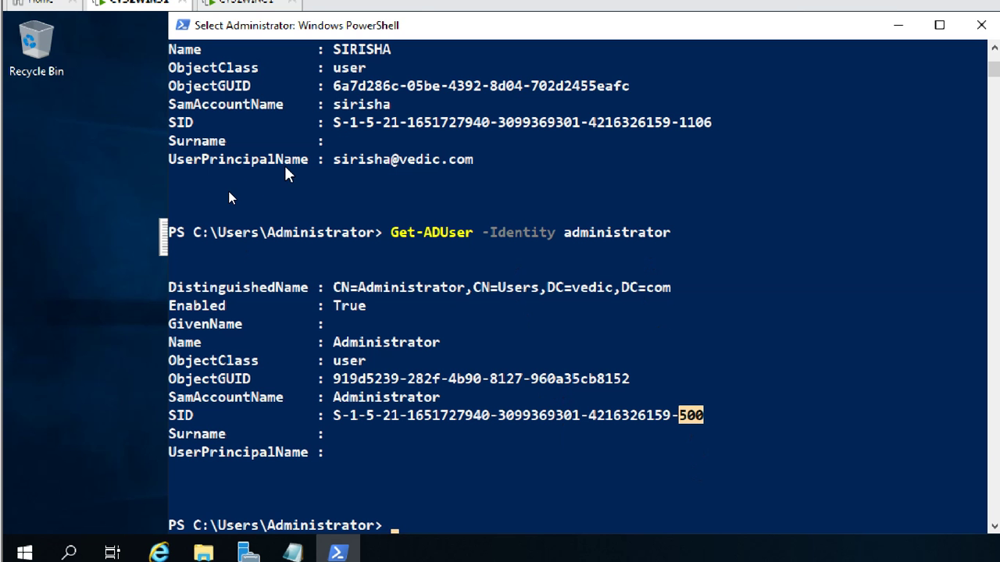
{"action": "left_click_drag", "start_coordinate": [315, 159], "coordinate": [168, 160]}
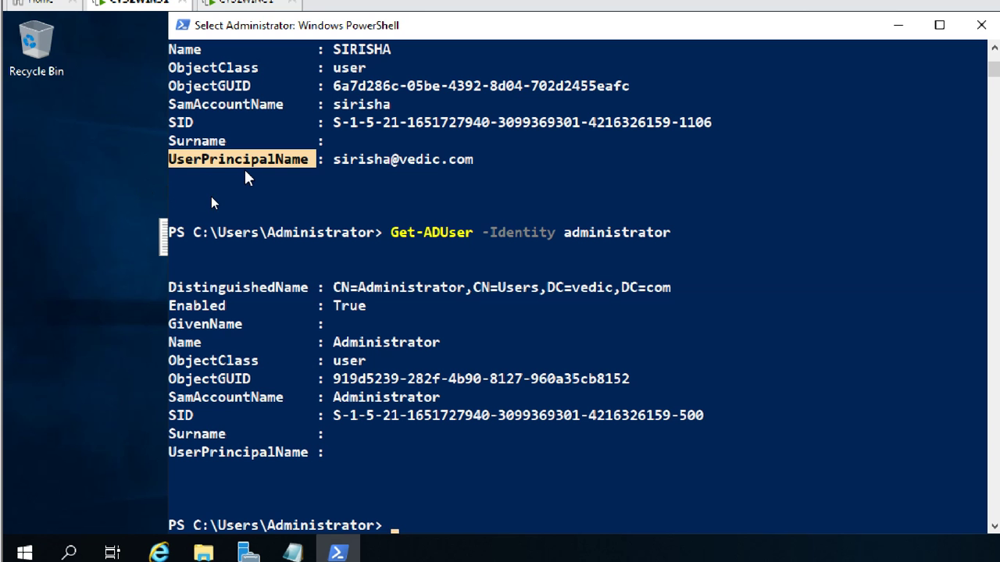
{"action": "left_click", "coordinate": [336, 160]}
{"action": "left_click", "coordinate": [482, 146], "text": "shift"}
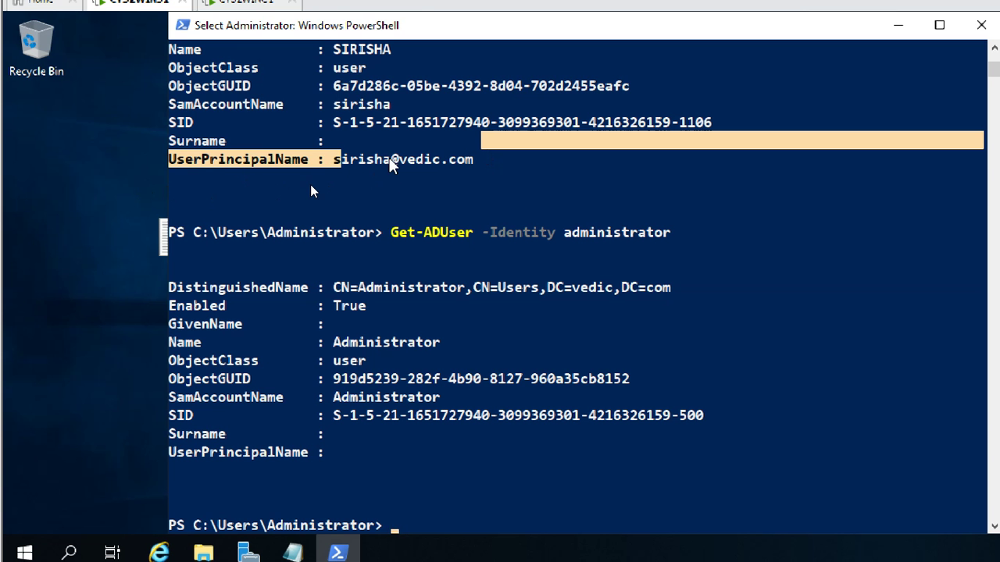
Highlight the SamAccountName line in the HR user's output and clear the selection.
{"action": "left_click", "coordinate": [184, 108]}
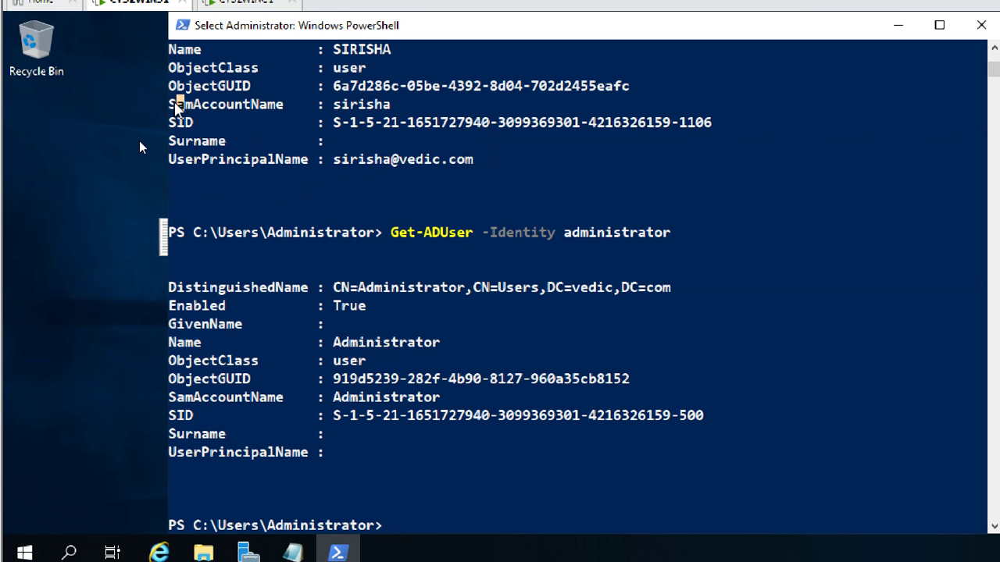
{"action": "left_click_drag", "start_coordinate": [170, 104], "coordinate": [397, 109]}
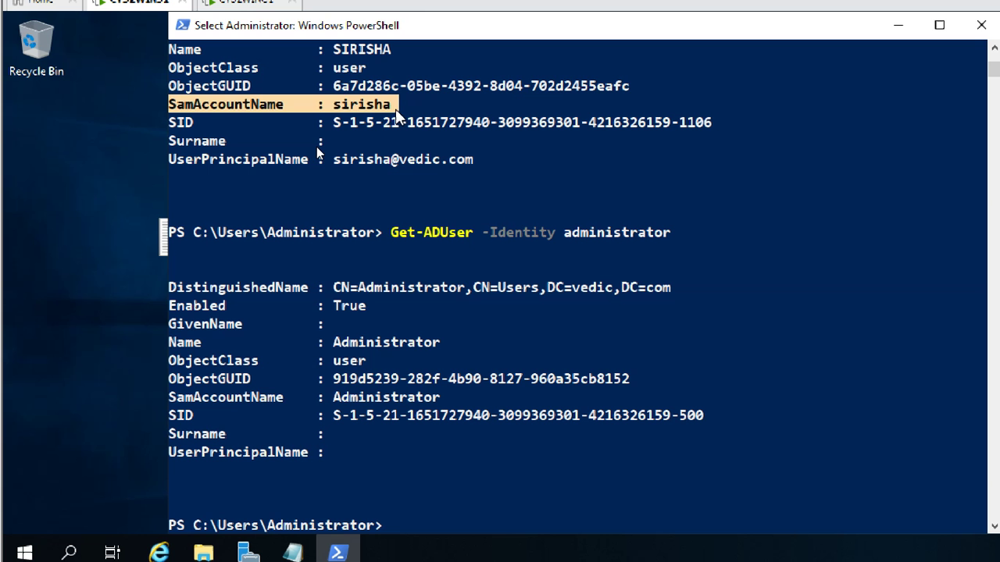
{"action": "left_click", "coordinate": [553, 386]}
Try to look up the administrators account by running Get-ADUser -Identity administrators.
{"action": "key", "text": "Up"}
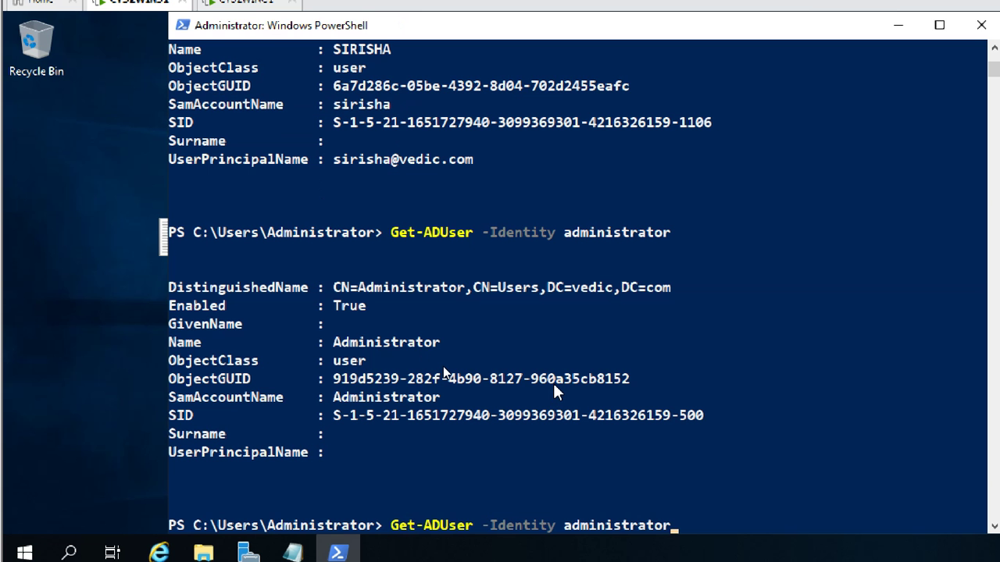
{"action": "type", "text": "s"}
{"action": "key", "text": "Return"}
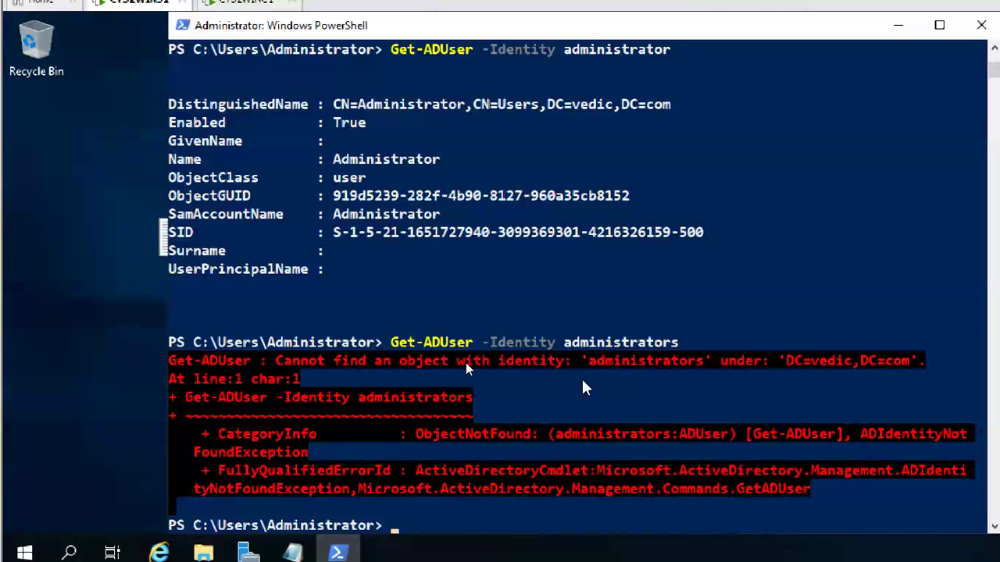
Change the previous command's cmdlet to Get-ADGroup and run it as Get-ADGroup -Identity administrators.
{"action": "key", "text": "Up"}
{"action": "key", "text": "Left"}
{"action": "key", "text": "Left"}
{"action": "key", "text": "Left"}
{"action": "key", "text": "Left"}
{"action": "key", "text": "Left"}
{"action": "key", "text": "Left"}
{"action": "key", "text": "Left"}
{"action": "key", "text": "Left"}
{"action": "key", "text": "Left"}
{"action": "key", "text": "Left"}
{"action": "key", "text": "Left"}
{"action": "key", "text": "Left"}
{"action": "key", "text": "Left"}
{"action": "key", "text": "Left"}
{"action": "key", "text": "Left"}
{"action": "key", "text": "Left"}
{"action": "key", "text": "Left"}
{"action": "key", "text": "Left"}
{"action": "key", "text": "Left"}
{"action": "key", "text": "Left"}
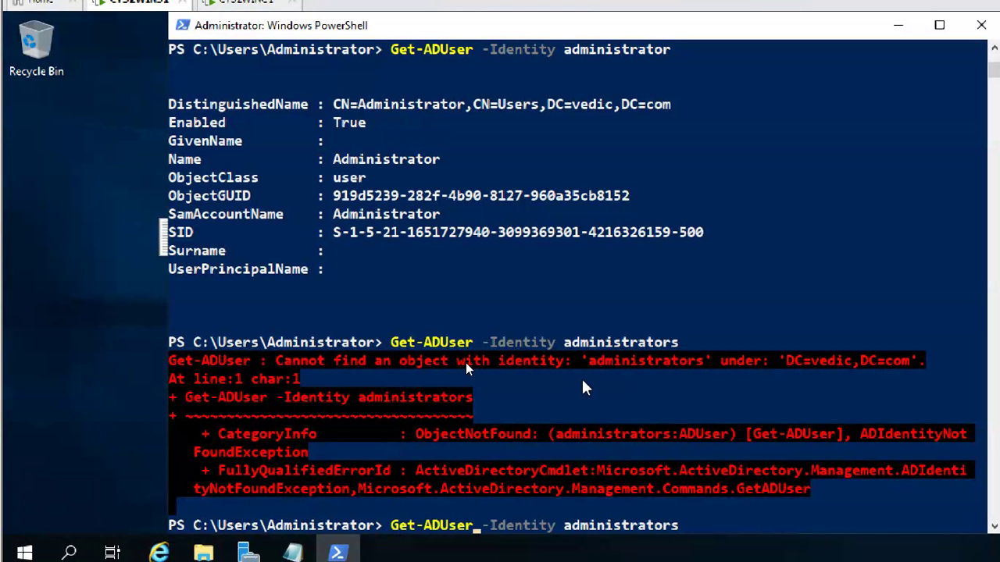
{"action": "key", "text": "Left"}
{"action": "key", "text": "BackSpace"}
{"action": "key", "text": "BackSpace"}
{"action": "key", "text": "BackSpace"}
{"action": "key", "text": "BackSpace"}
{"action": "type", "text": "g"}
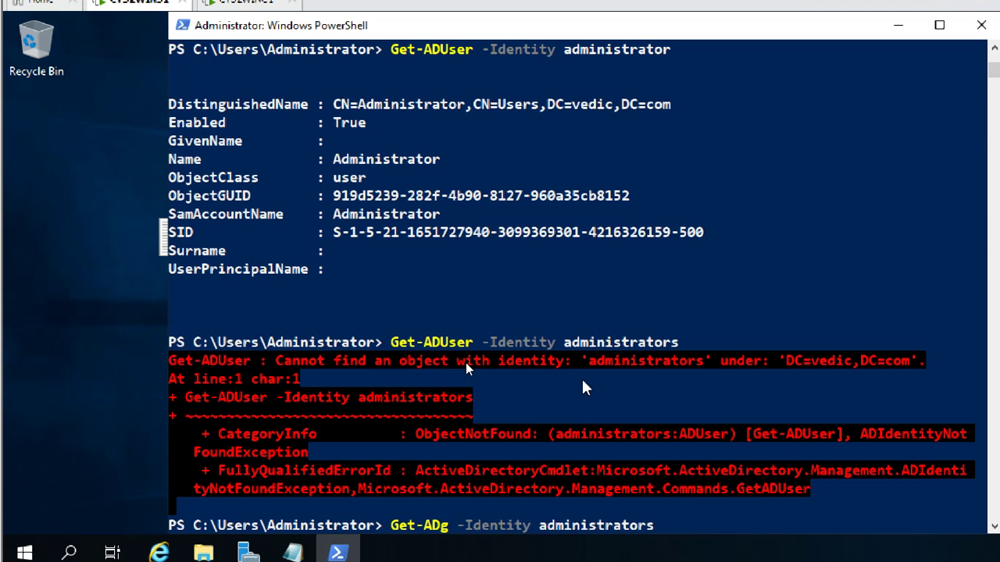
{"action": "type", "text": "rou"}
{"action": "key", "text": "Tab"}
{"action": "key", "text": "Return"}
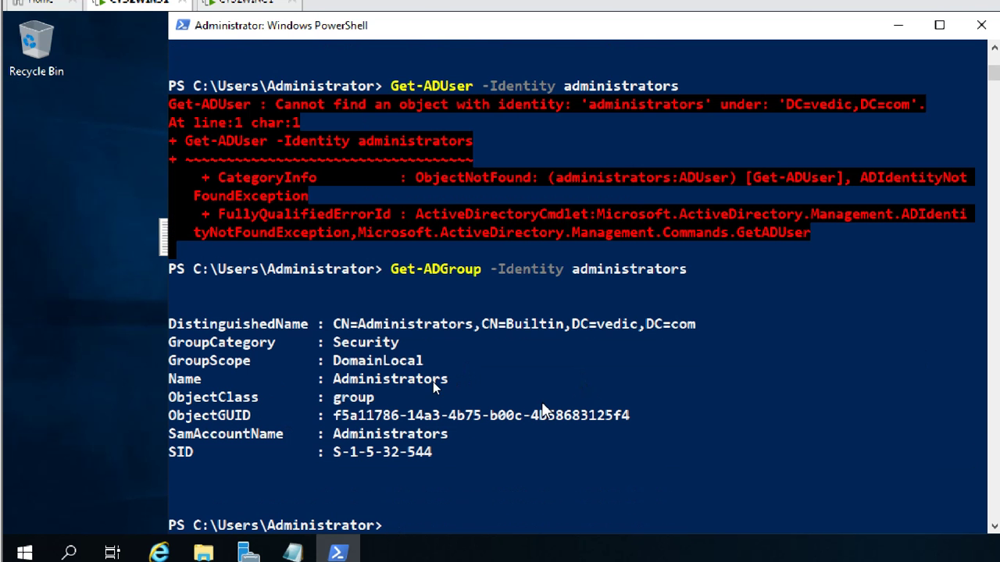
Examine the Administrators group's SID and the group name in the command by highlighting each, and clear the selection.
{"action": "left_click_drag", "start_coordinate": [334, 453], "coordinate": [428, 455]}
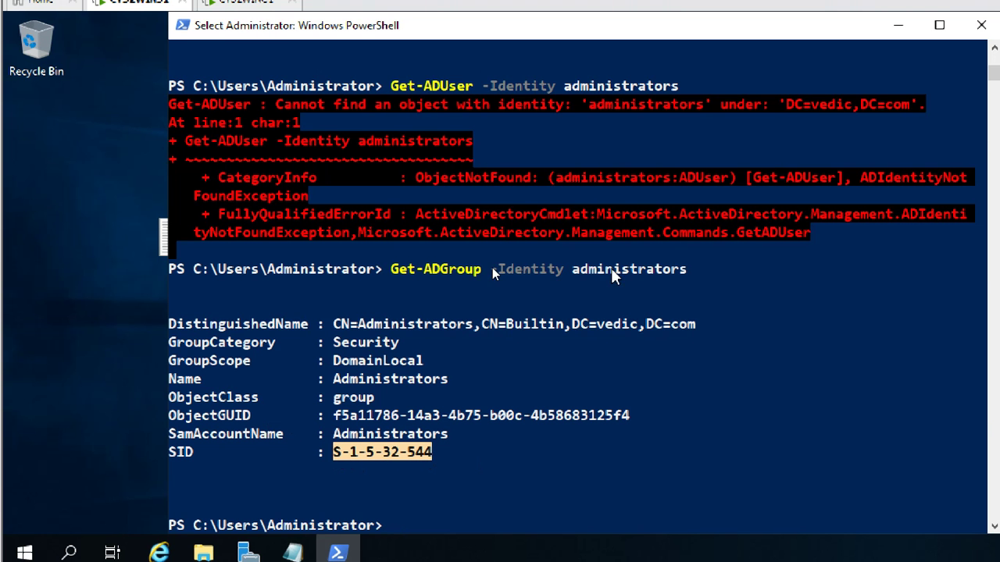
{"action": "left_click_drag", "start_coordinate": [691, 273], "coordinate": [572, 272]}
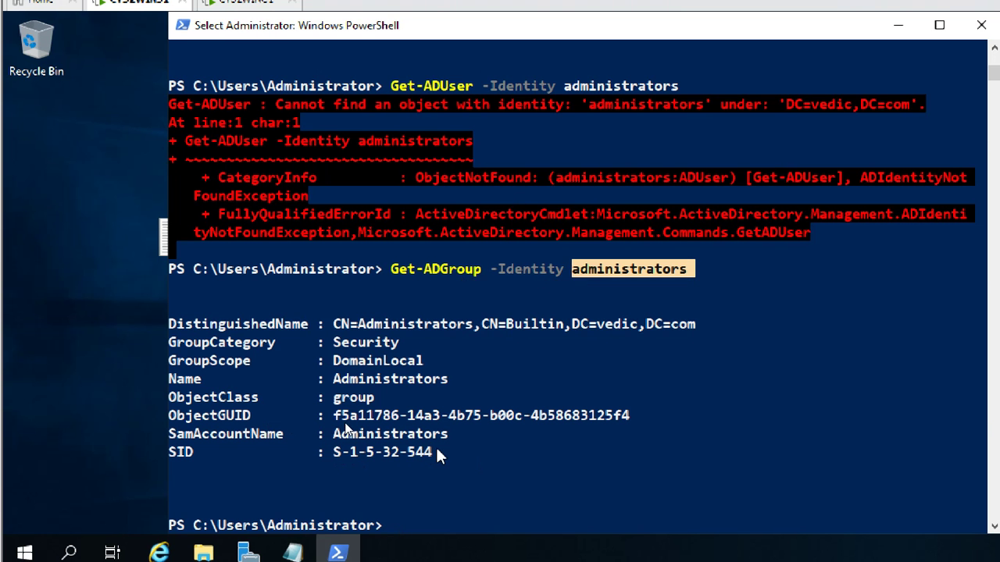
{"action": "left_click", "coordinate": [422, 459]}
{"action": "left_click", "coordinate": [426, 491]}
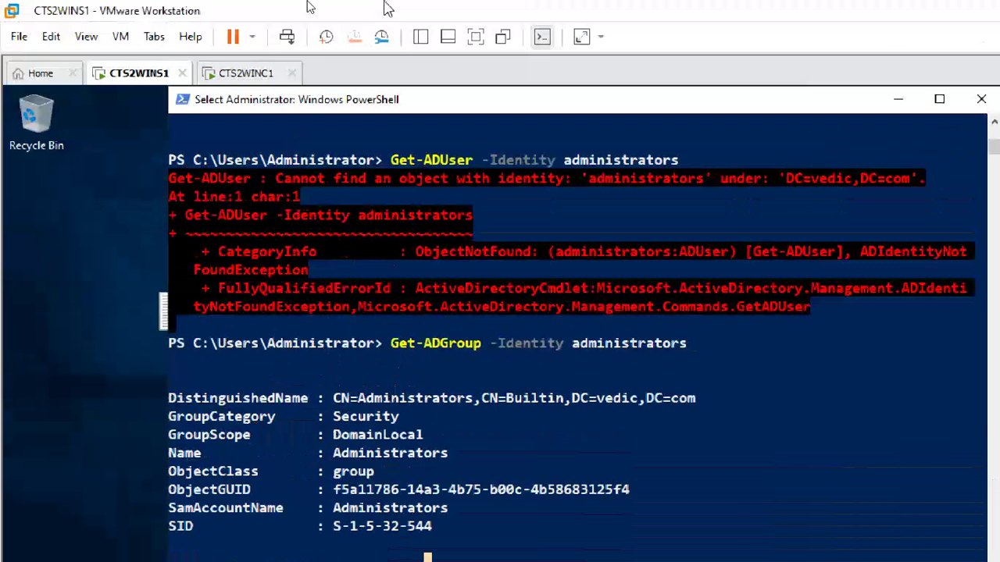
Show the server VM in full screen and bring Active Directory Users and Computers to the front, with Server Manager minimized.
{"action": "left_click", "coordinate": [476, 38]}
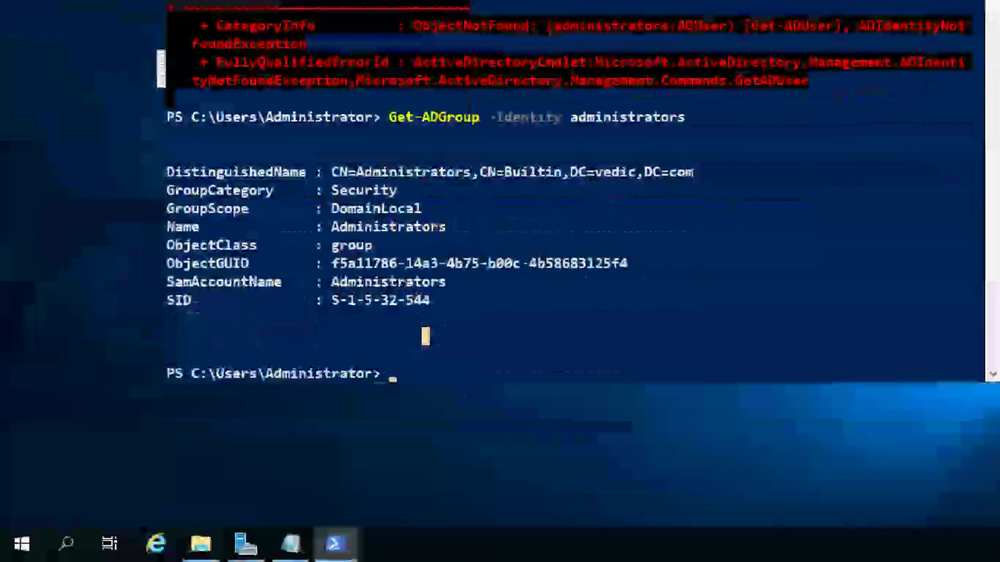
{"action": "left_click", "coordinate": [245, 543]}
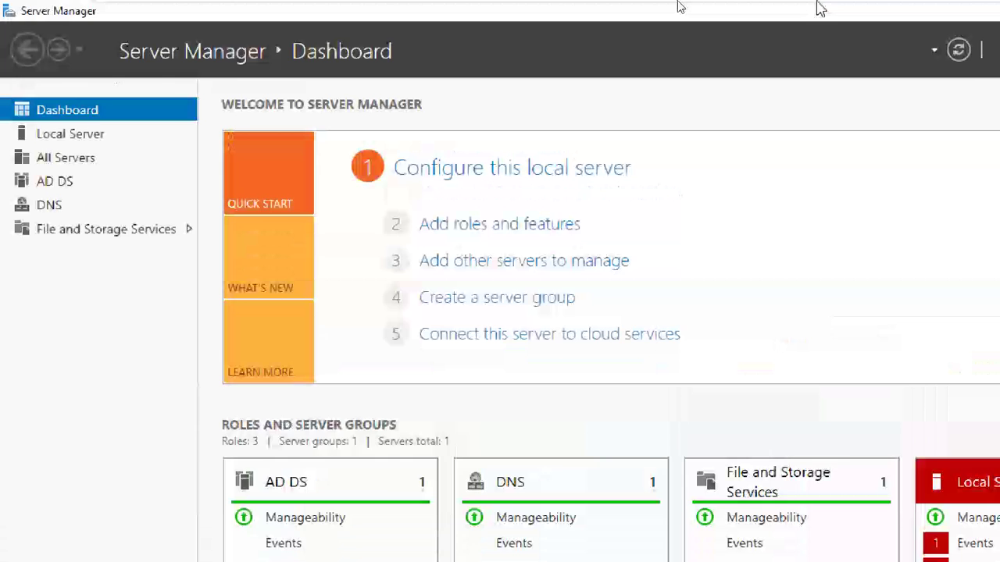
{"action": "left_click_drag", "start_coordinate": [883, 67], "coordinate": [930, 122]}
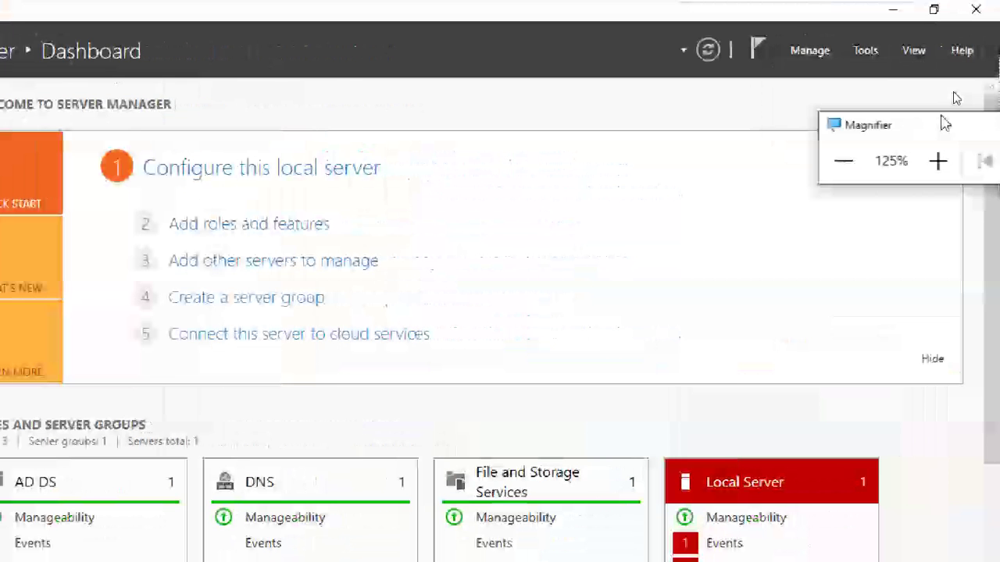
{"action": "left_click", "coordinate": [872, 51]}
{"action": "left_click", "coordinate": [752, 154]}
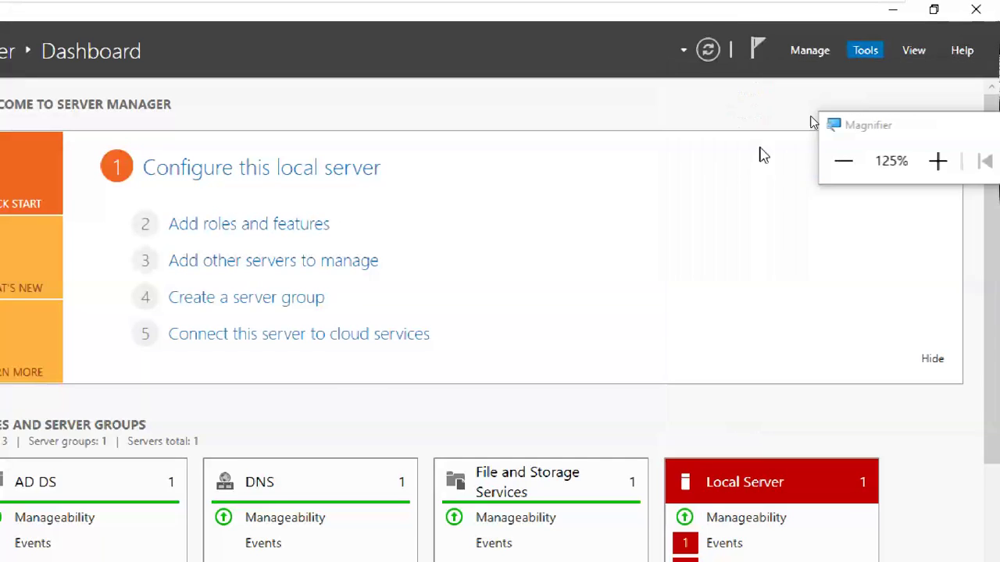
{"action": "left_click", "coordinate": [894, 13]}
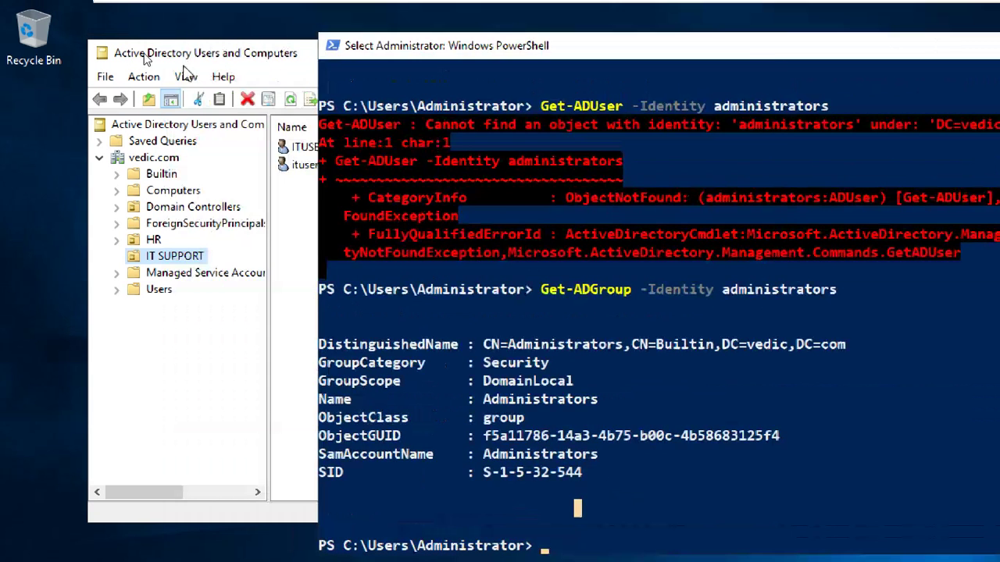
{"action": "left_click", "coordinate": [147, 53]}
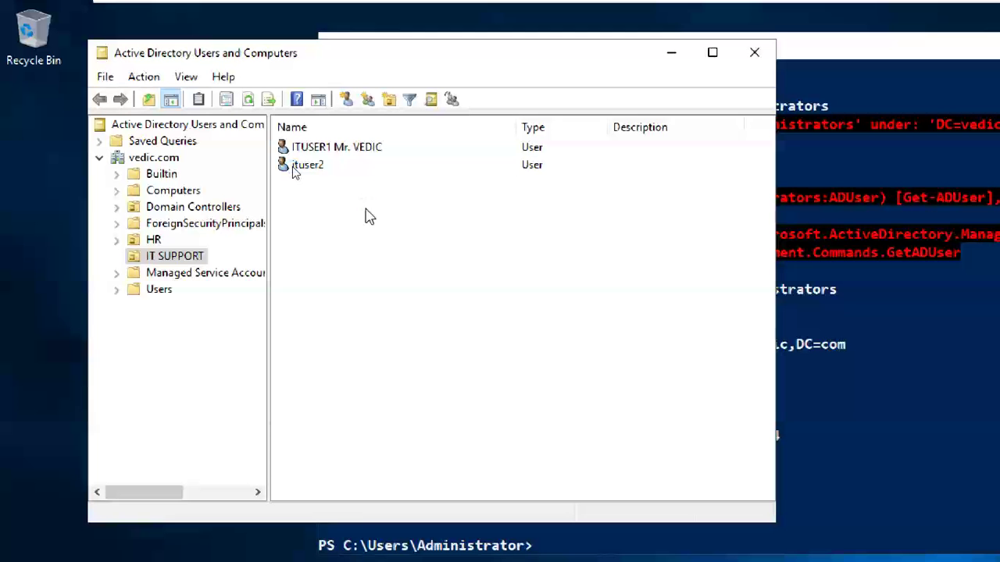
{"action": "right_click", "coordinate": [366, 209]}
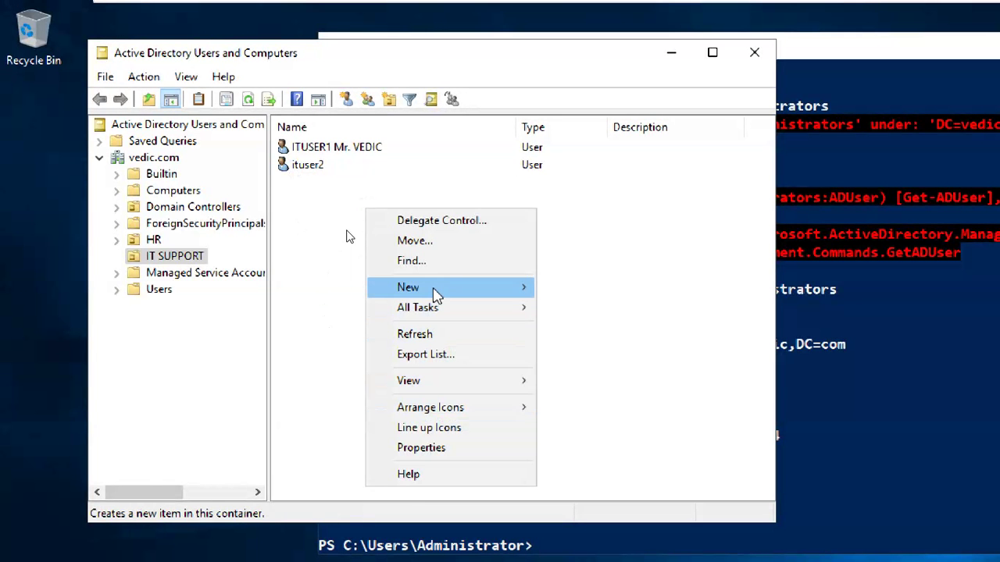
{"action": "left_click", "coordinate": [320, 207]}
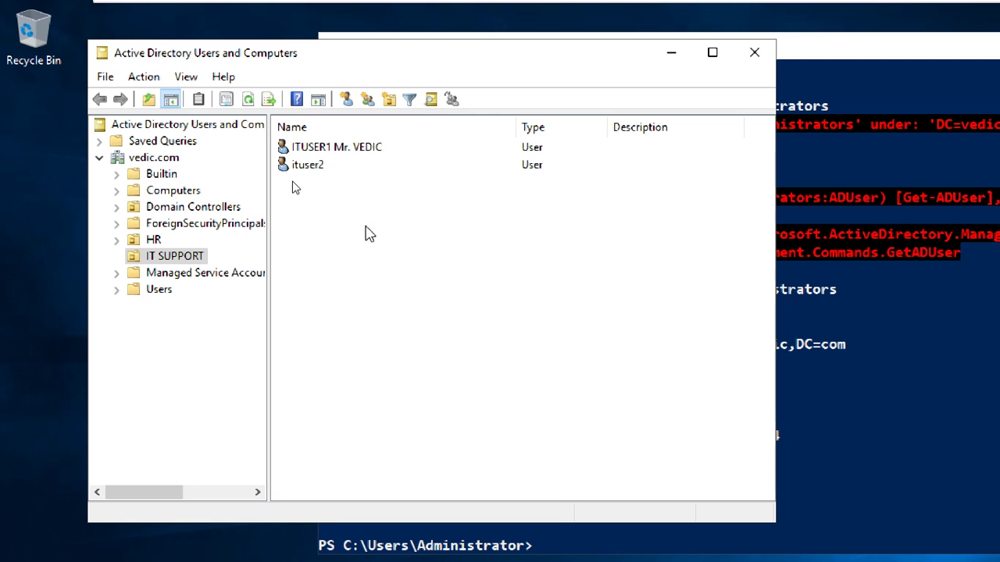
{"action": "left_click", "coordinate": [187, 259]}
{"action": "right_click", "coordinate": [346, 230]}
{"action": "mouse_move", "coordinate": [409, 307]}
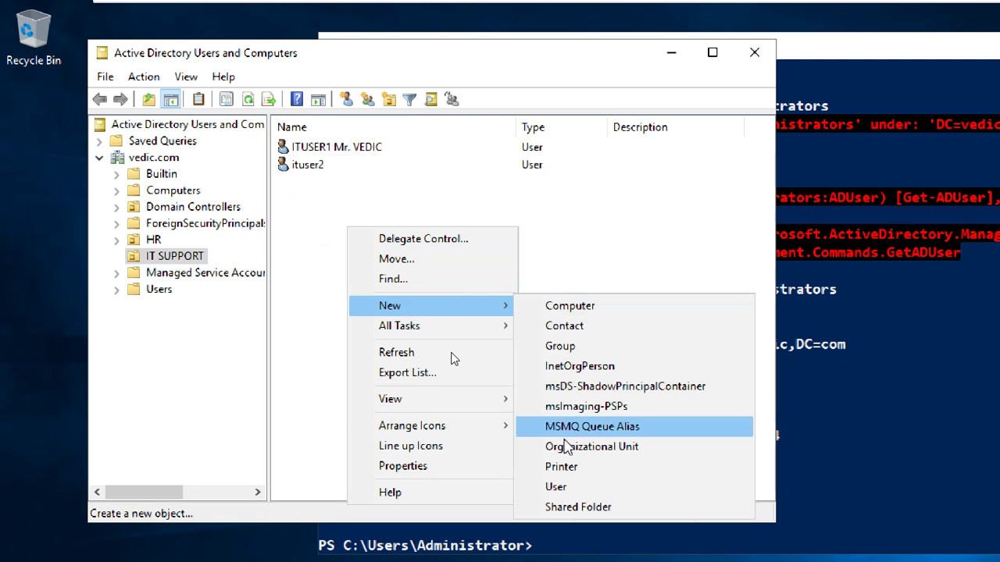
{"action": "left_click", "coordinate": [539, 346]}
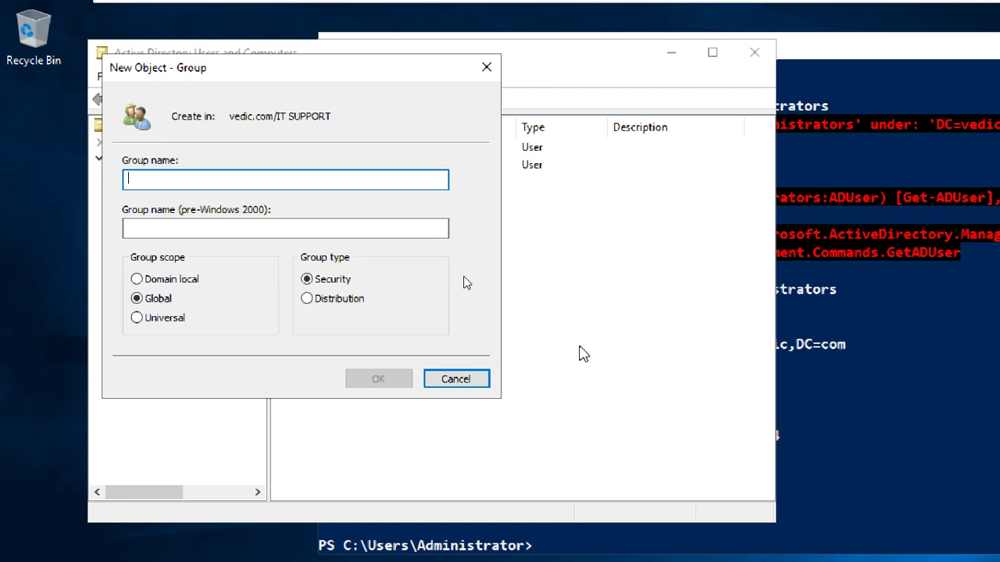
{"action": "left_click", "coordinate": [484, 379]}
{"action": "right_click", "coordinate": [467, 185]}
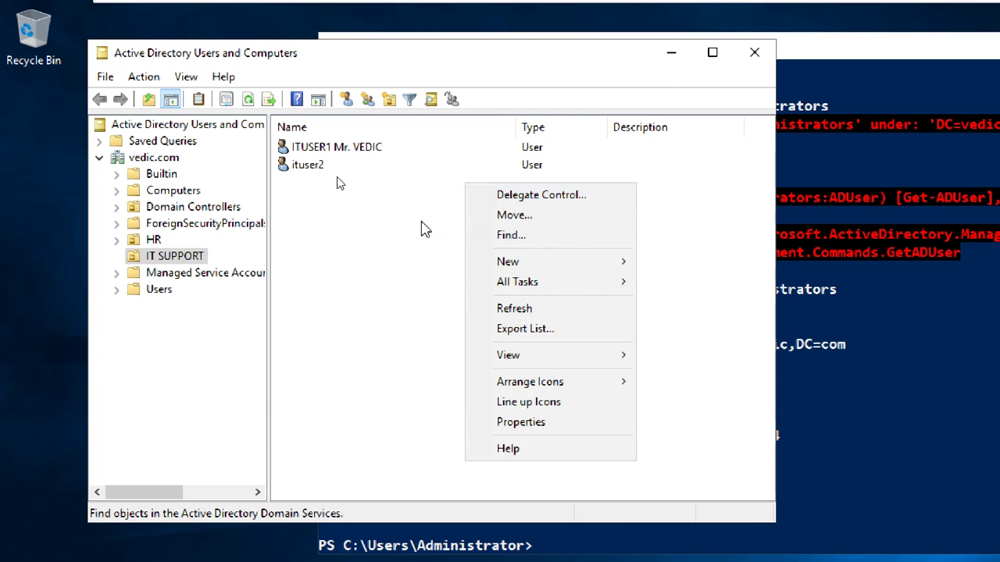
{"action": "left_click", "coordinate": [395, 233]}
Start a new group object in the IT SUPPORT organizational unit and enlarge the Magnifier view to 175%.
{"action": "right_click", "coordinate": [394, 228]}
{"action": "mouse_move", "coordinate": [442, 305]}
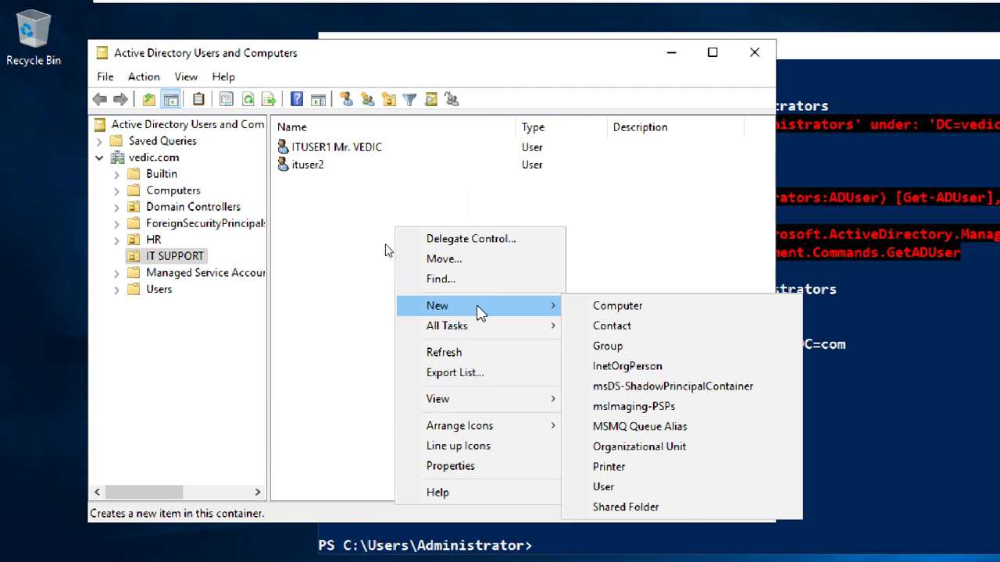
{"action": "left_click", "coordinate": [628, 349]}
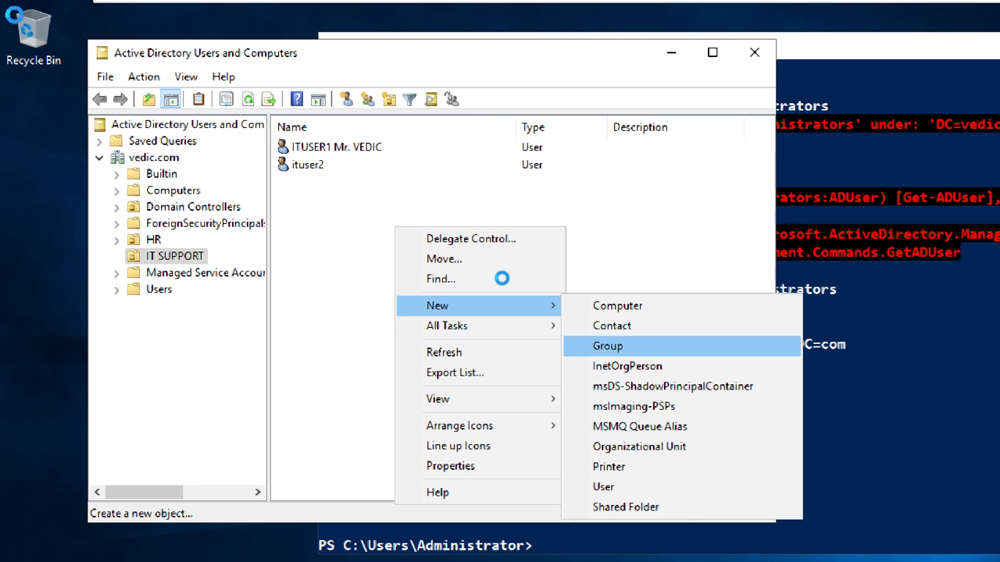
{"action": "left_click_drag", "start_coordinate": [258, 68], "coordinate": [364, 73]}
{"action": "left_click_drag", "start_coordinate": [928, 138], "coordinate": [580, 44]}
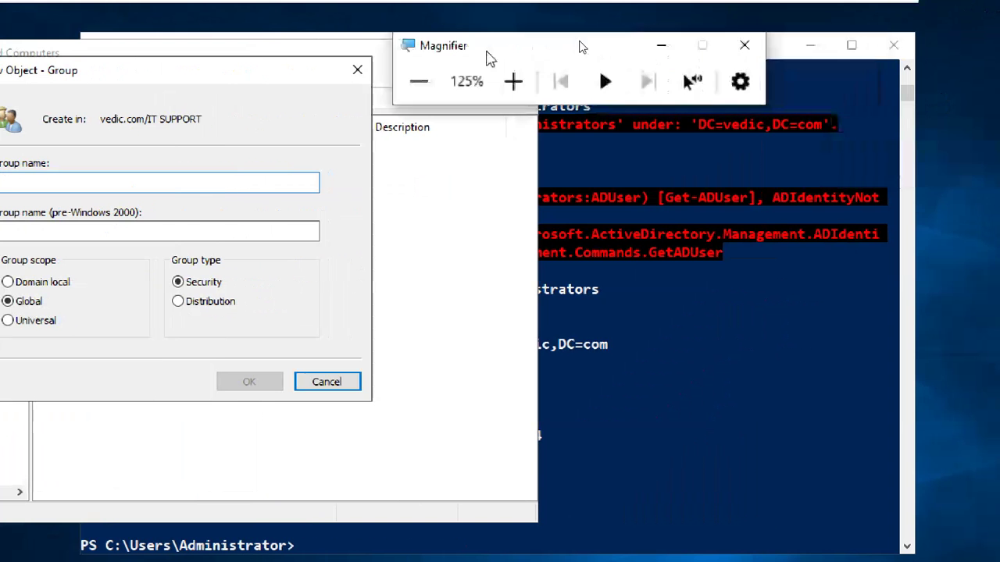
{"action": "left_click", "coordinate": [515, 82]}
{"action": "left_click", "coordinate": [515, 82]}
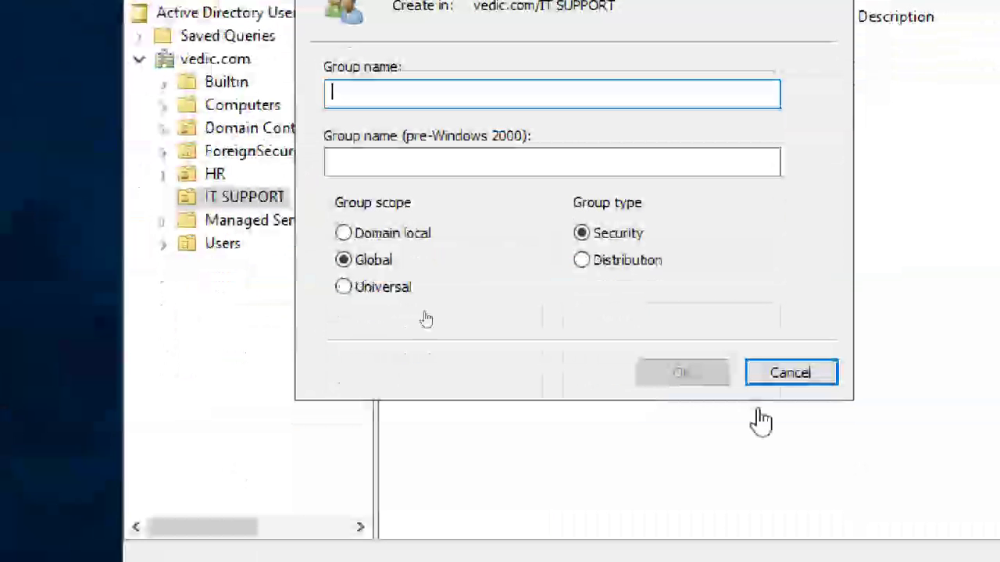
Create the group in IT SUPPORT with the name VSG1, Global scope and Security type.
{"action": "left_click", "coordinate": [638, 232]}
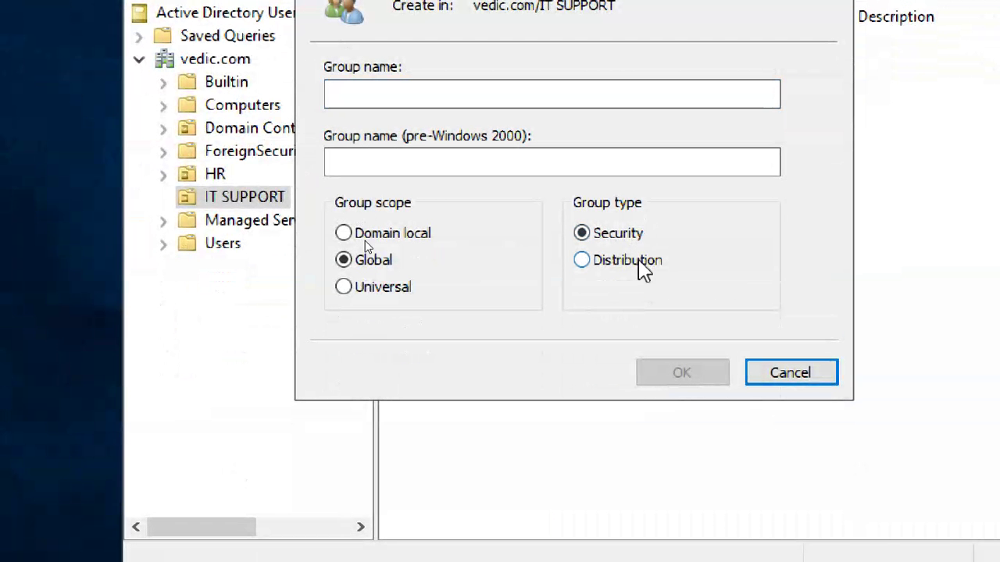
{"action": "left_click", "coordinate": [639, 261]}
{"action": "left_click", "coordinate": [645, 233]}
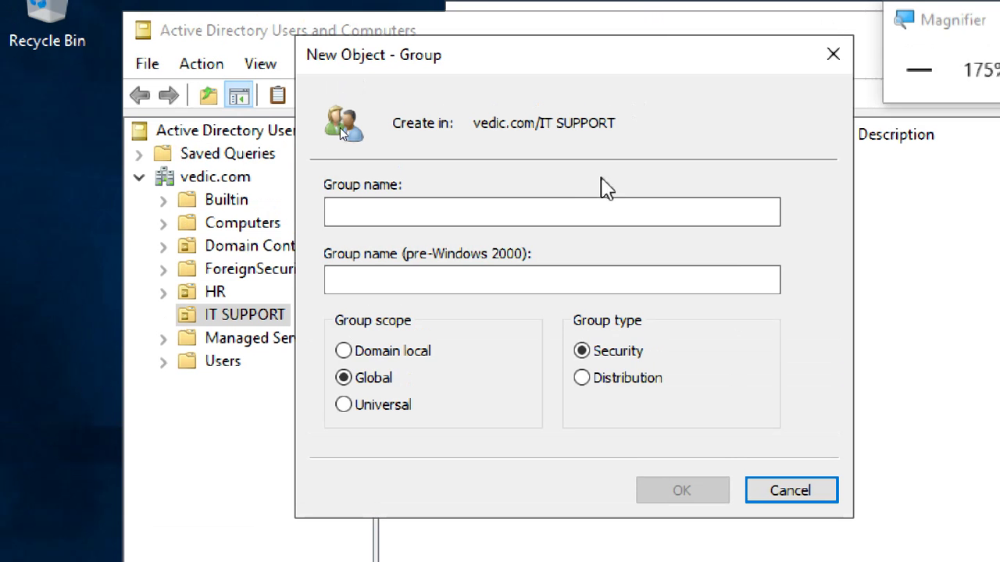
{"action": "left_click", "coordinate": [586, 212]}
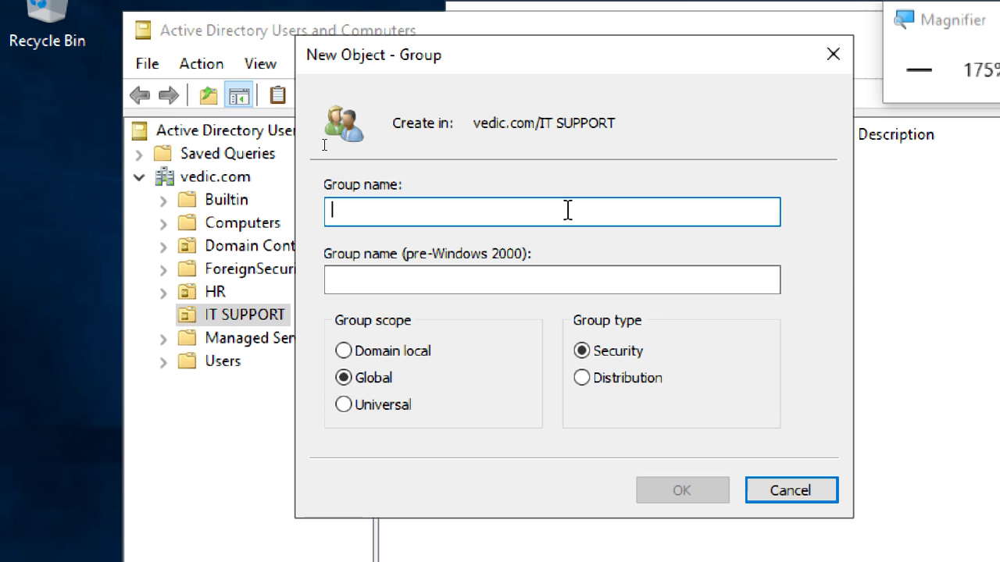
{"action": "type", "text": "v"}
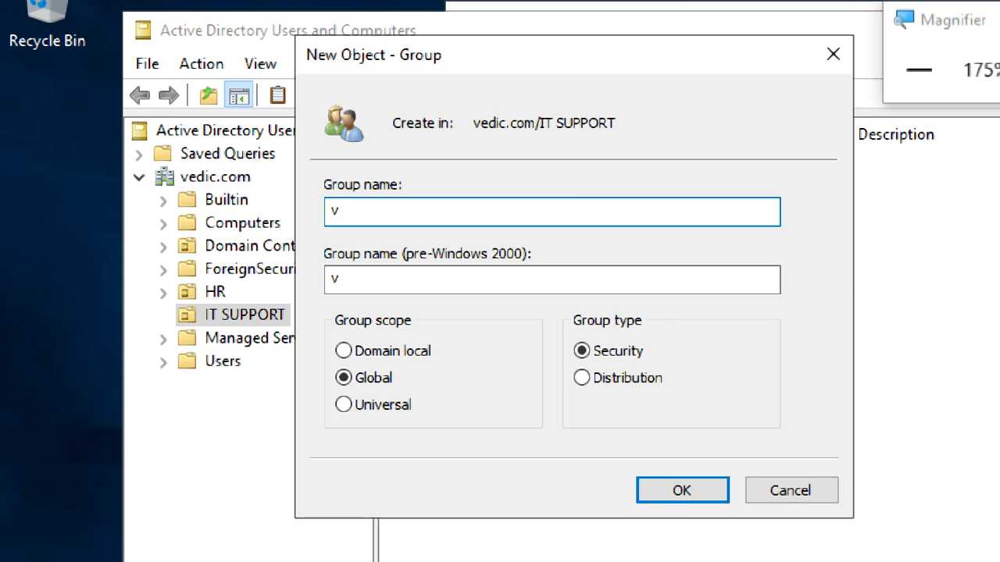
{"action": "key", "text": "BackSpace"}
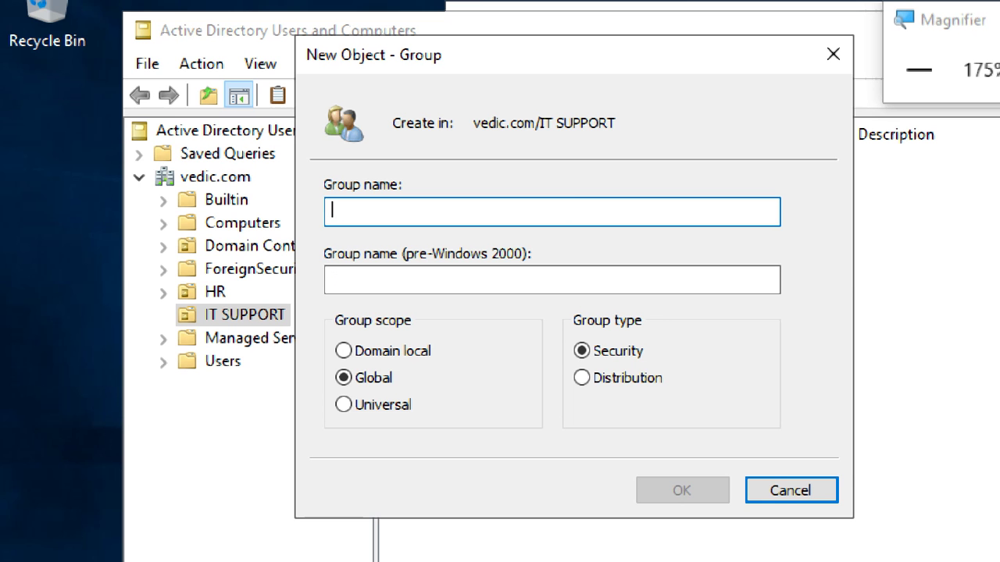
{"action": "type", "text": "V"}
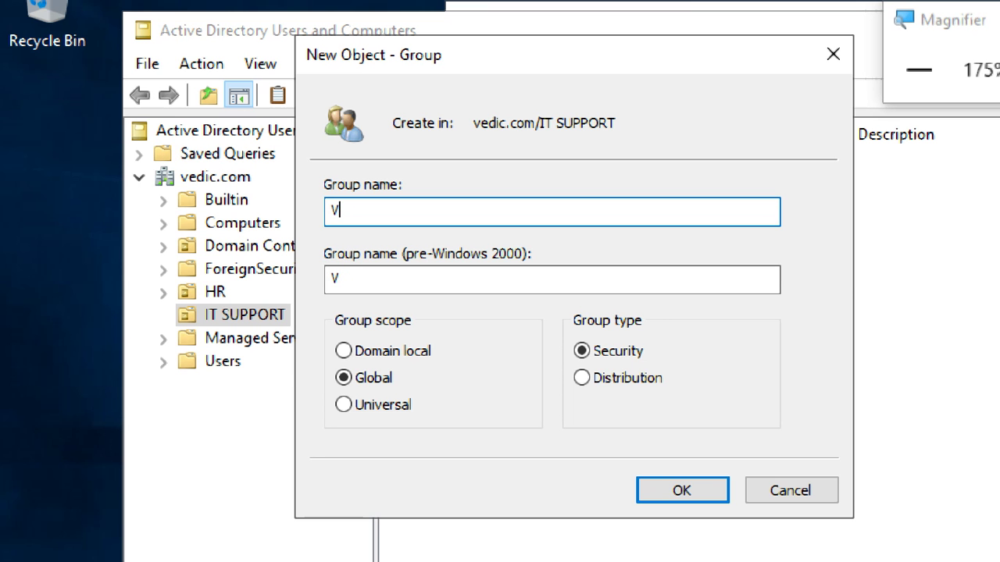
{"action": "type", "text": "SG1"}
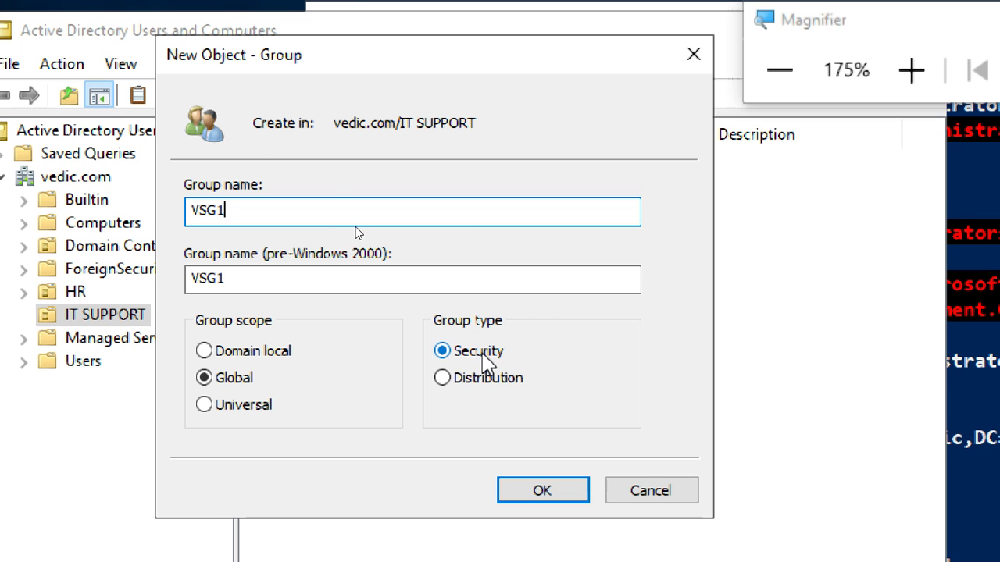
{"action": "left_click", "coordinate": [547, 492]}
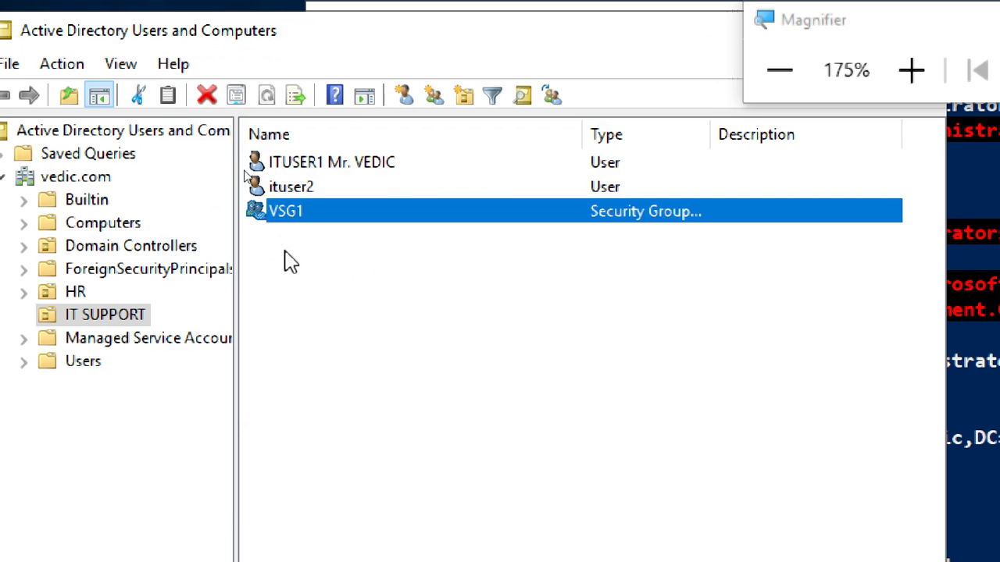
{"action": "right_click", "coordinate": [391, 292]}
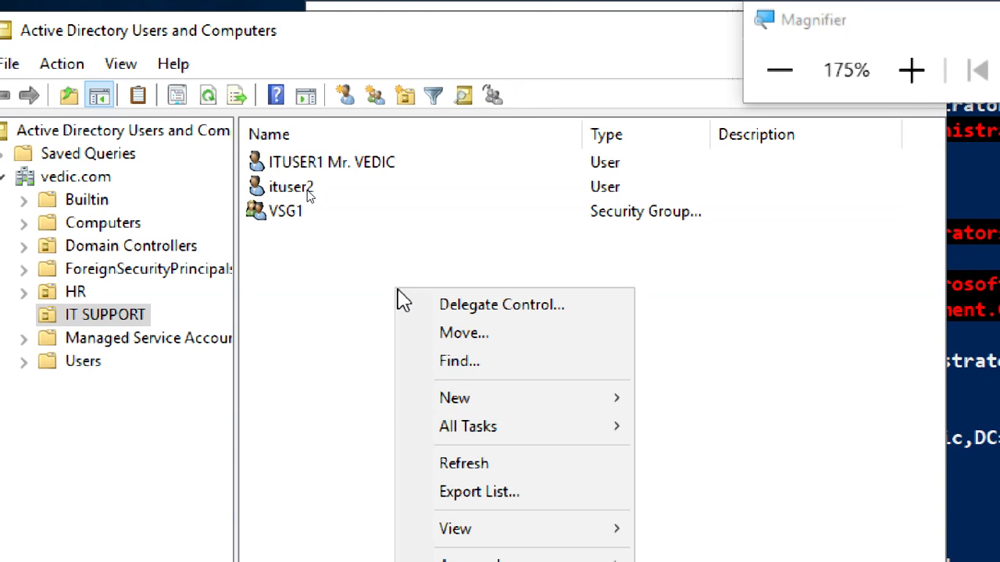
{"action": "left_click", "coordinate": [306, 268]}
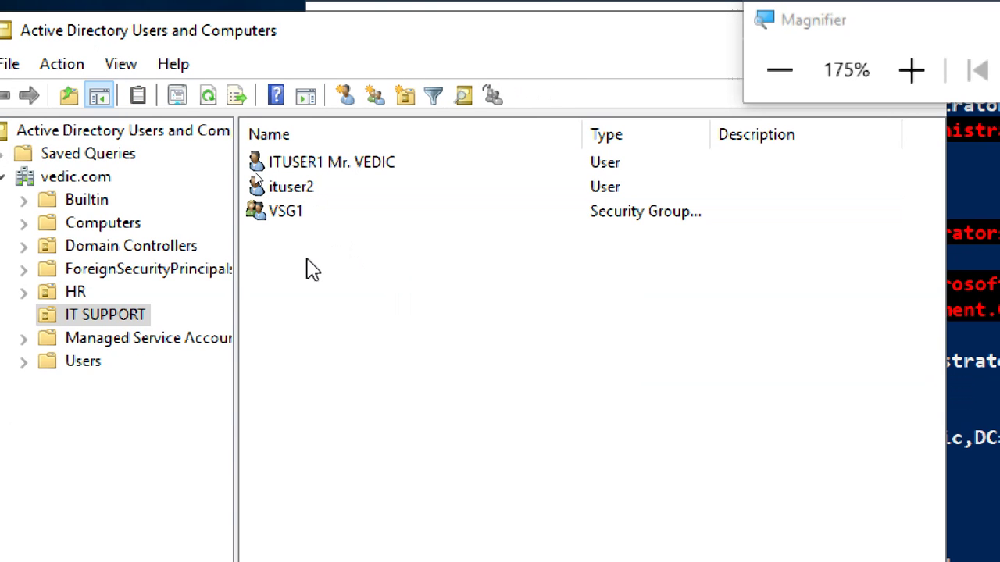
Create a group in the IT SUPPORT organizational unit with the name VDG1, Global scope and Distribution type.
{"action": "left_click", "coordinate": [106, 315]}
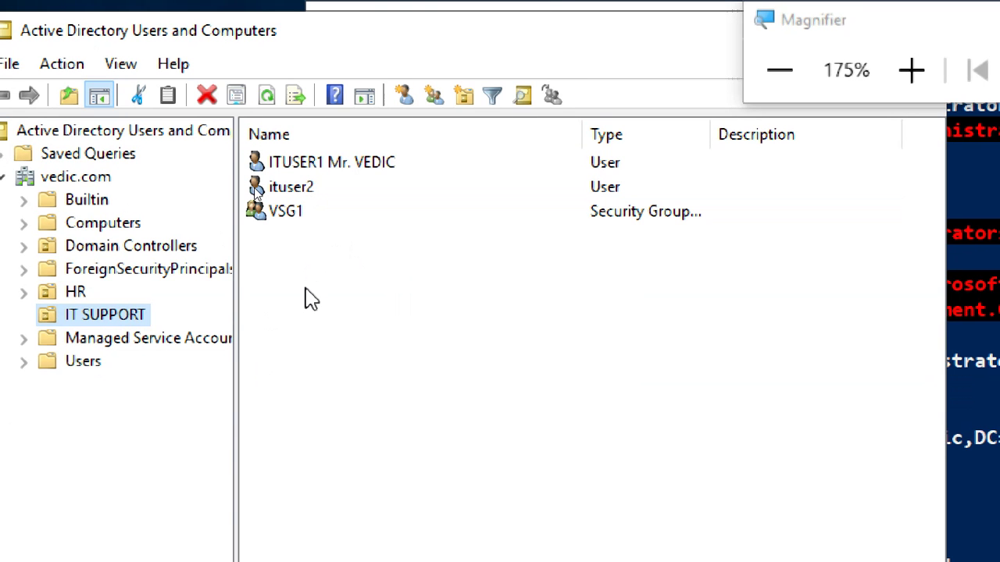
{"action": "left_click", "coordinate": [374, 531]}
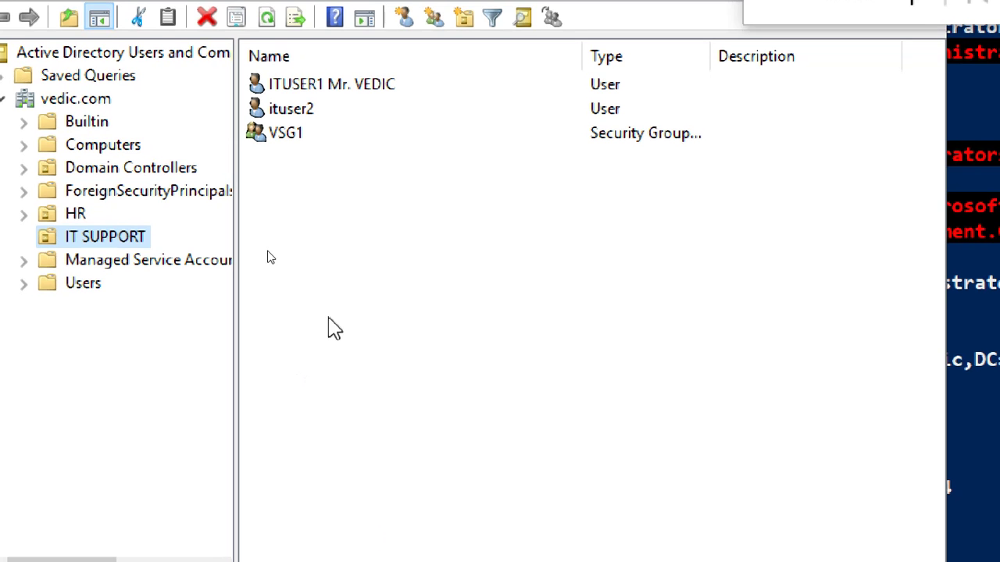
{"action": "right_click", "coordinate": [328, 201]}
{"action": "mouse_move", "coordinate": [411, 308]}
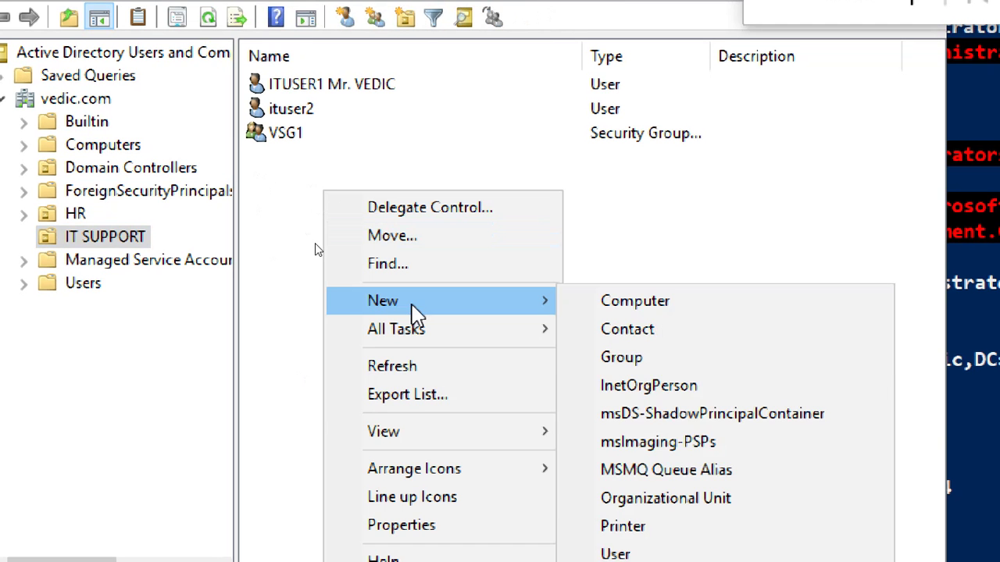
{"action": "left_click", "coordinate": [674, 362]}
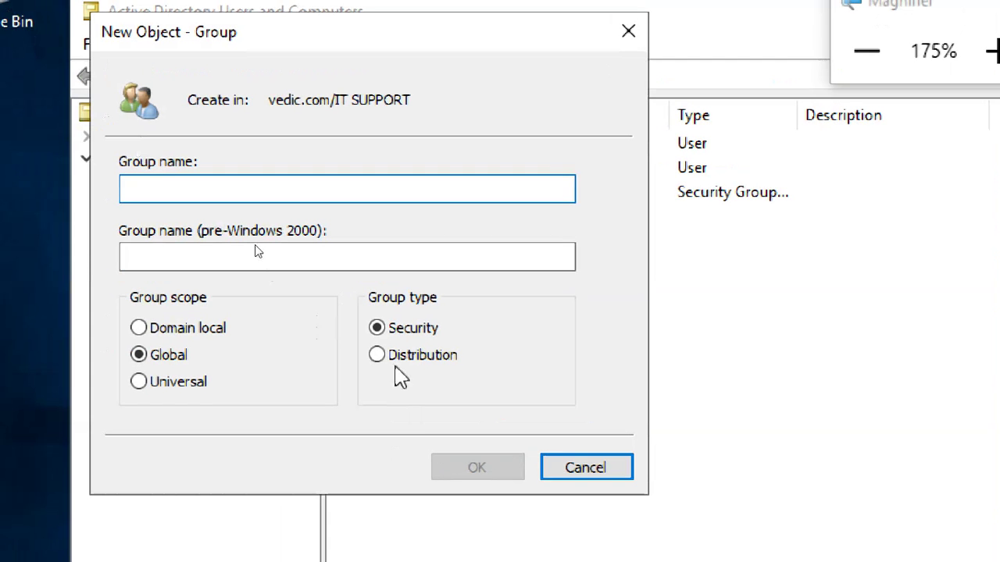
{"action": "left_click", "coordinate": [394, 364]}
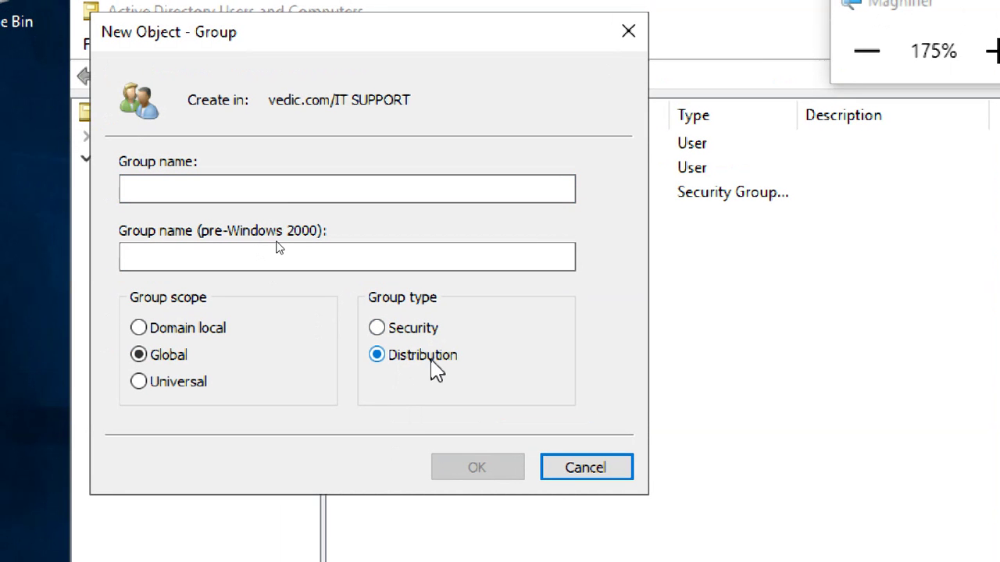
{"action": "left_click", "coordinate": [276, 189]}
{"action": "type", "text": "VD"}
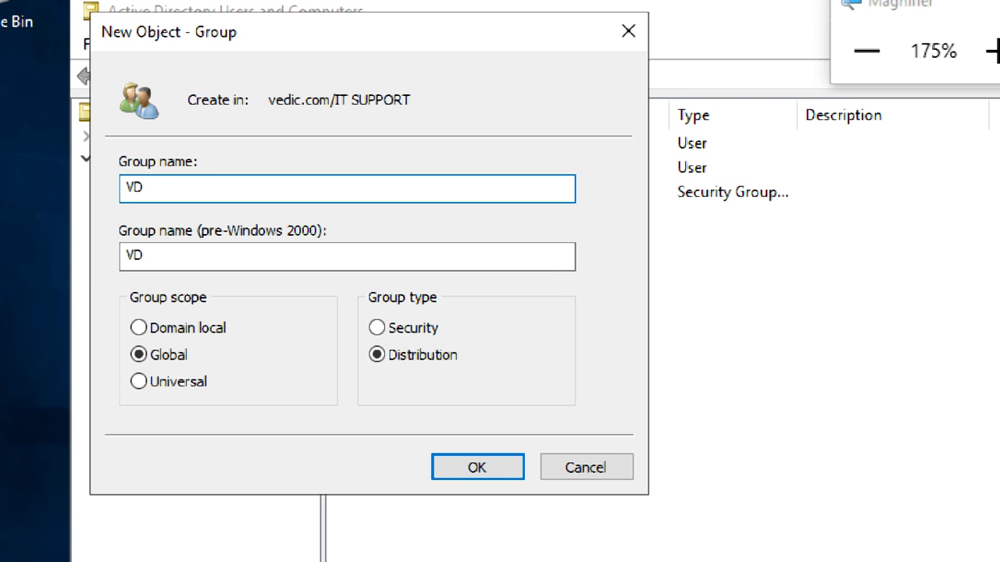
{"action": "type", "text": "G1"}
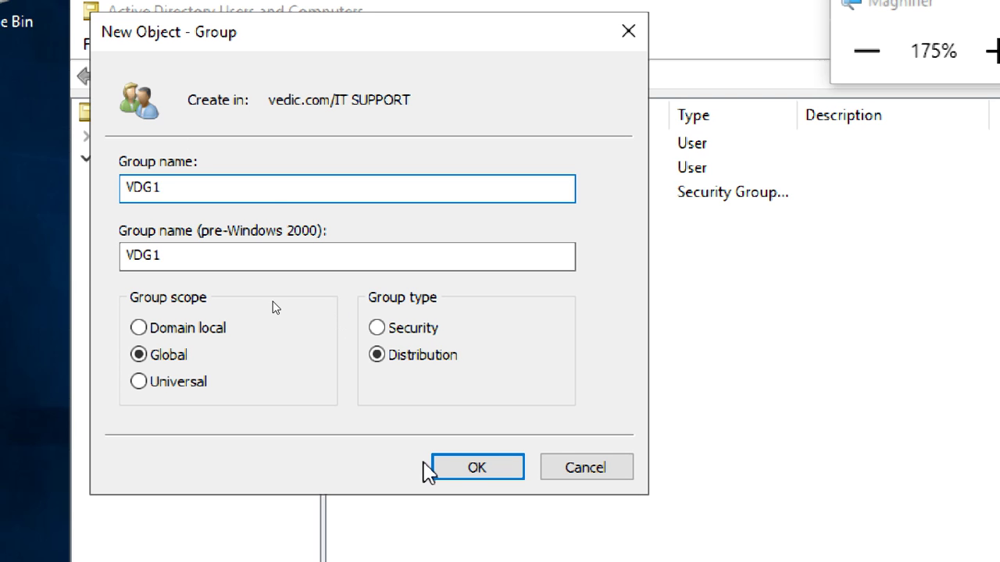
{"action": "left_click", "coordinate": [464, 474]}
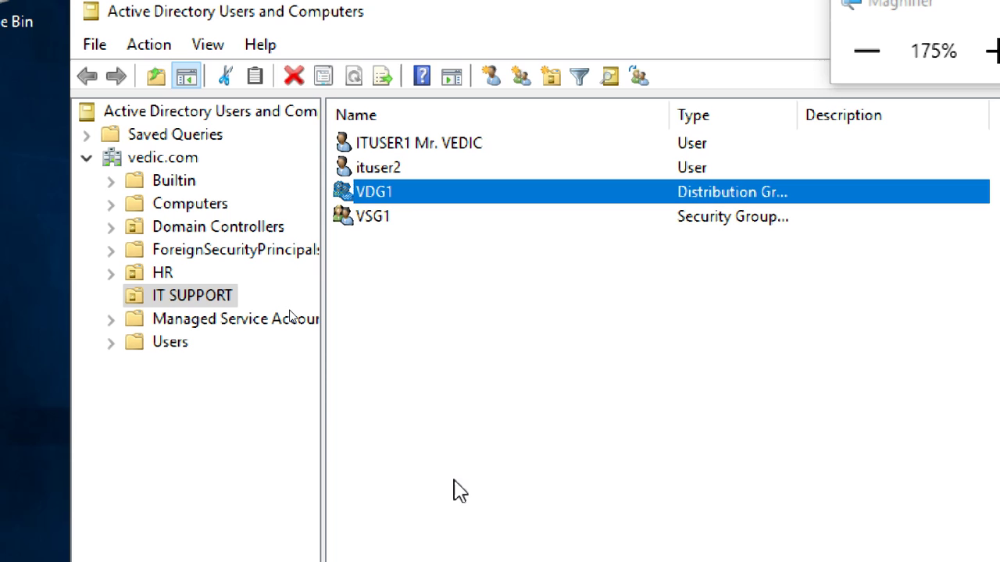
Widen the Type column to show the full group types, and select the VDG1 group.
{"action": "left_click", "coordinate": [406, 210]}
{"action": "left_click", "coordinate": [402, 199]}
{"action": "left_click", "coordinate": [408, 216]}
{"action": "left_click_drag", "start_coordinate": [798, 115], "coordinate": [892, 121]}
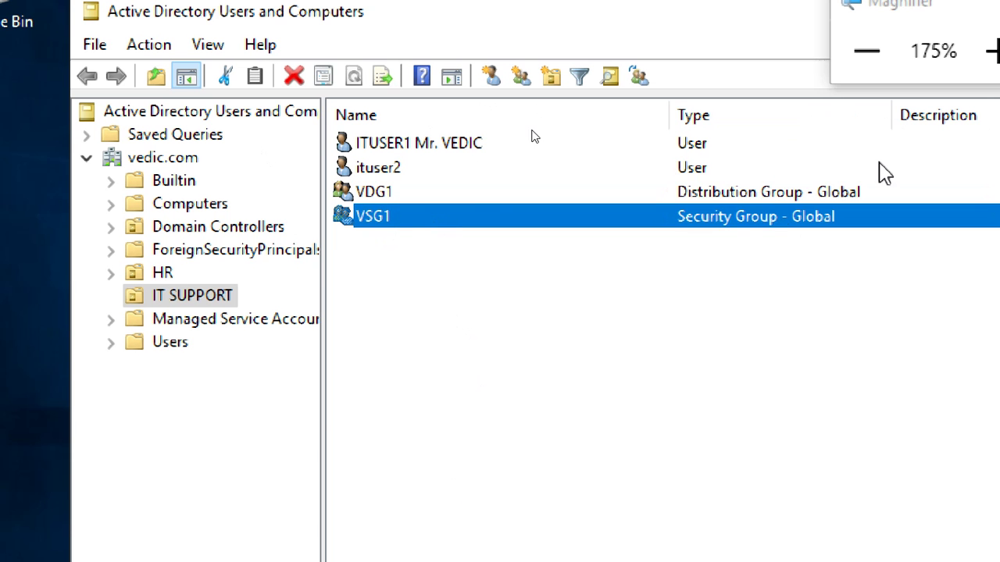
{"action": "left_click", "coordinate": [788, 193]}
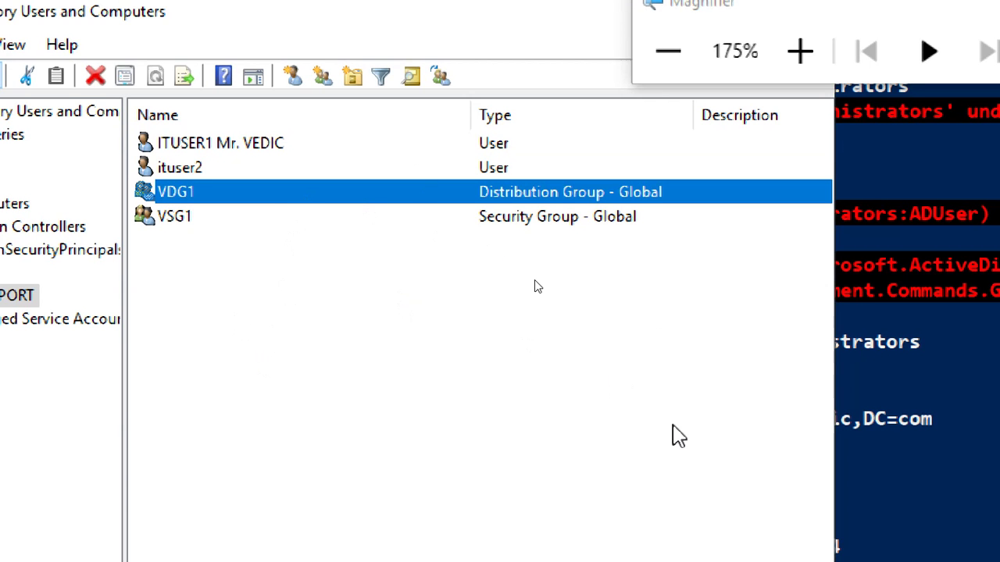
Switch to PowerShell and query the new security group with Get-ADGroup -Identity VSG1.
{"action": "left_click", "coordinate": [875, 413]}
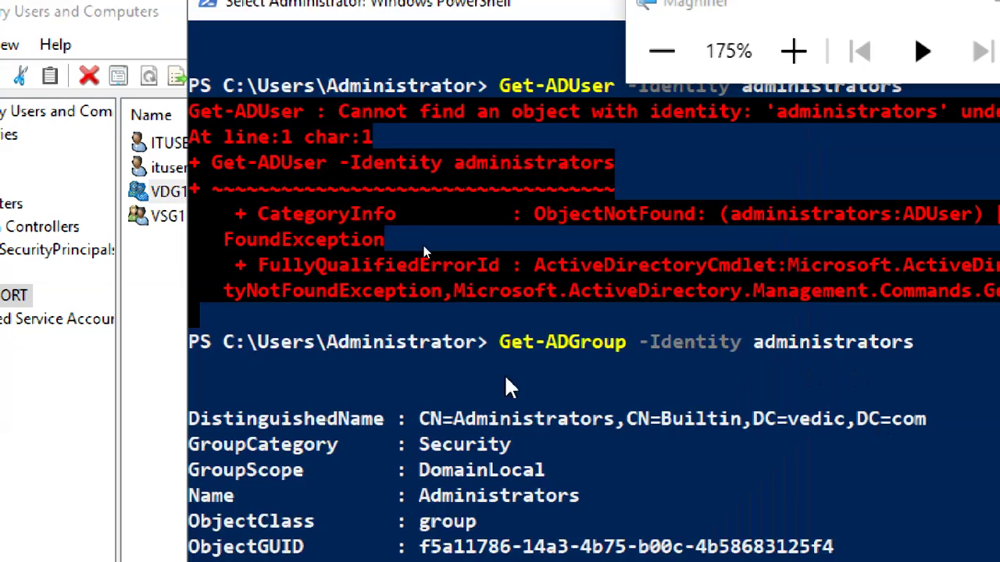
{"action": "scroll", "coordinate": [439, 207], "scroll_direction": "down", "scroll_amount": 4}
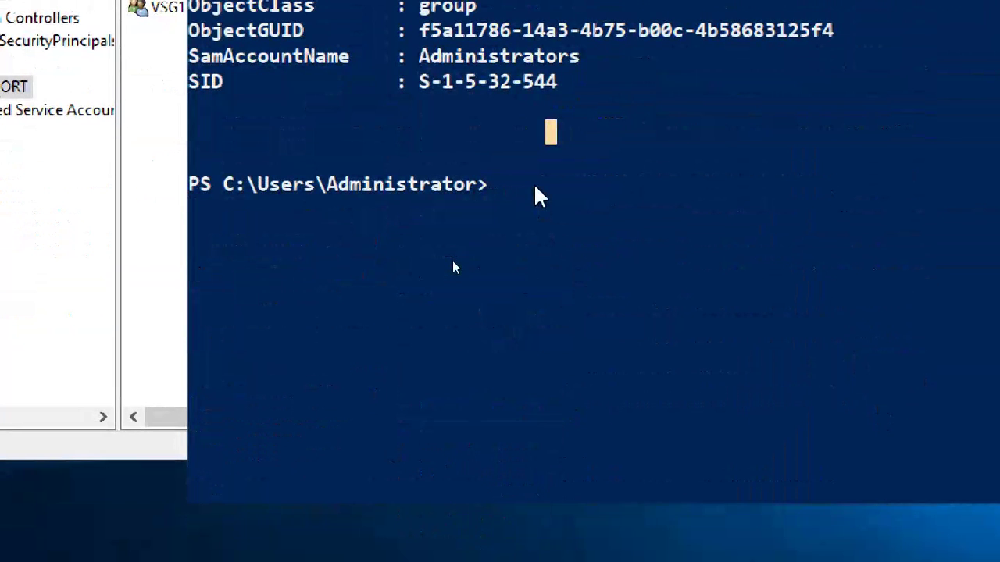
{"action": "key", "text": "Up"}
{"action": "key", "text": "BackSpace"}
{"action": "key", "text": "BackSpace"}
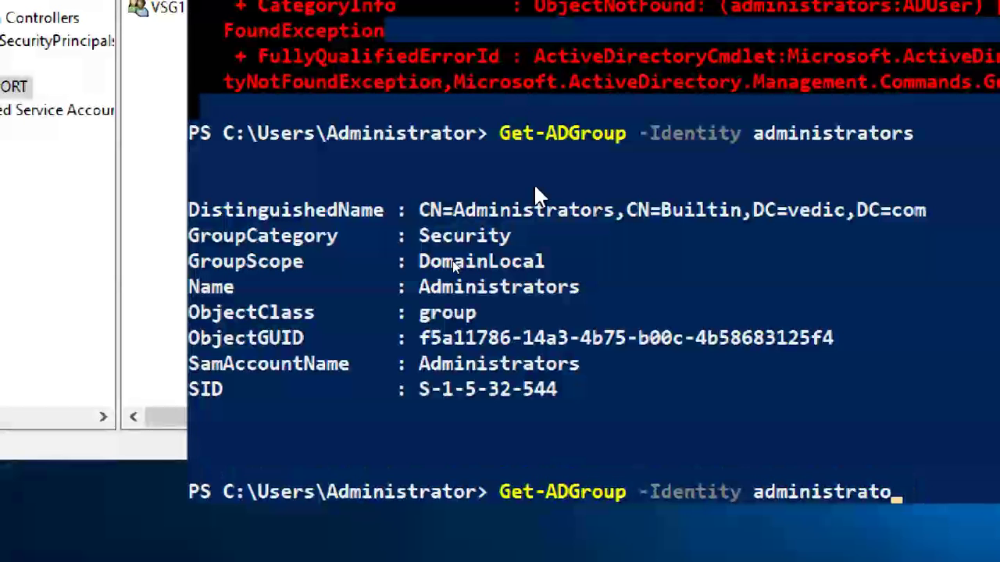
{"action": "key", "text": "BackSpace"}
{"action": "key", "text": "BackSpace"}
{"action": "key", "text": "BackSpace"}
{"action": "key", "text": "BackSpace"}
{"action": "key", "text": "BackSpace"}
{"action": "key", "text": "BackSpace"}
{"action": "key", "text": "BackSpace"}
{"action": "key", "text": "BackSpace"}
{"action": "key", "text": "BackSpace"}
{"action": "key", "text": "BackSpace"}
{"action": "key", "text": "BackSpace"}
{"action": "key", "text": "BackSpace"}
{"action": "key", "text": "BackSpace"}
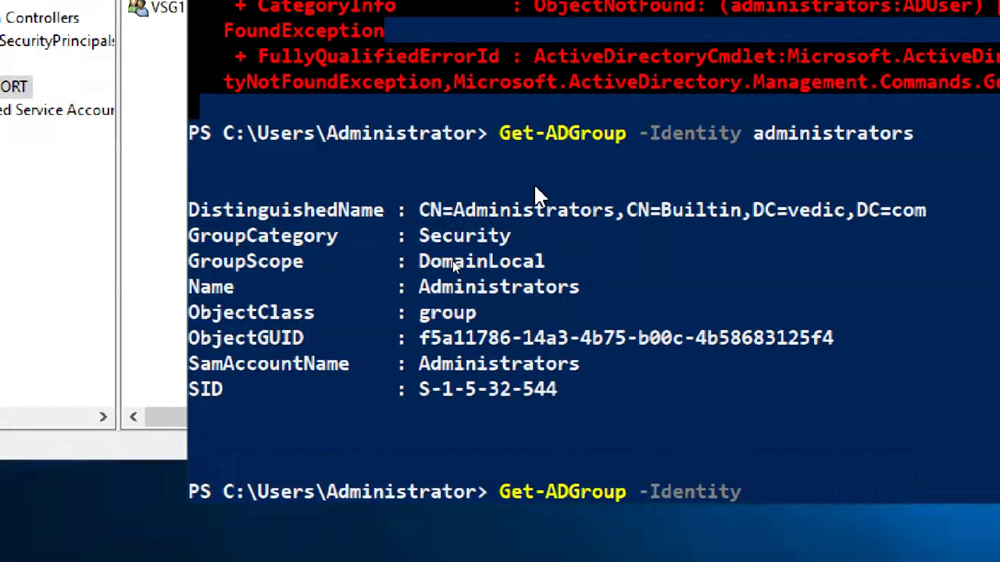
{"action": "type", "text": "VSG1"}
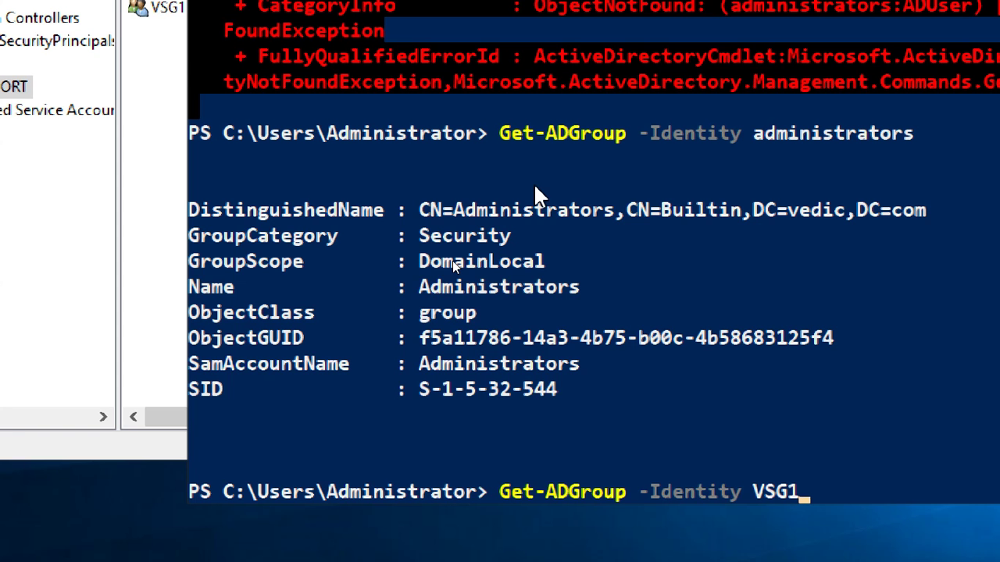
{"action": "key", "text": "Return"}
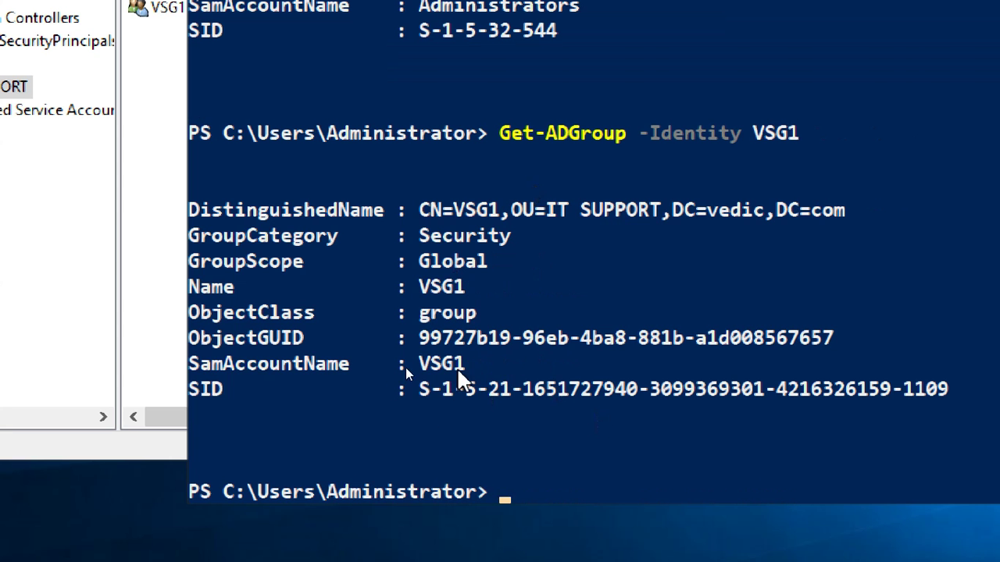
Examine VSG1's SID by highlighting the whole value and its leading part up to the fourth block.
{"action": "left_click_drag", "start_coordinate": [412, 393], "coordinate": [948, 391]}
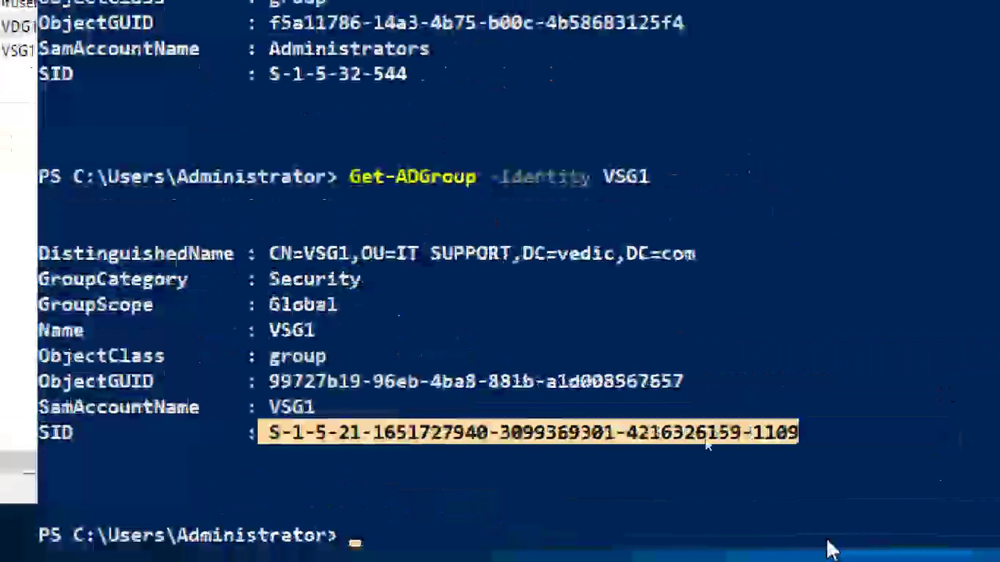
{"action": "left_click", "coordinate": [332, 434]}
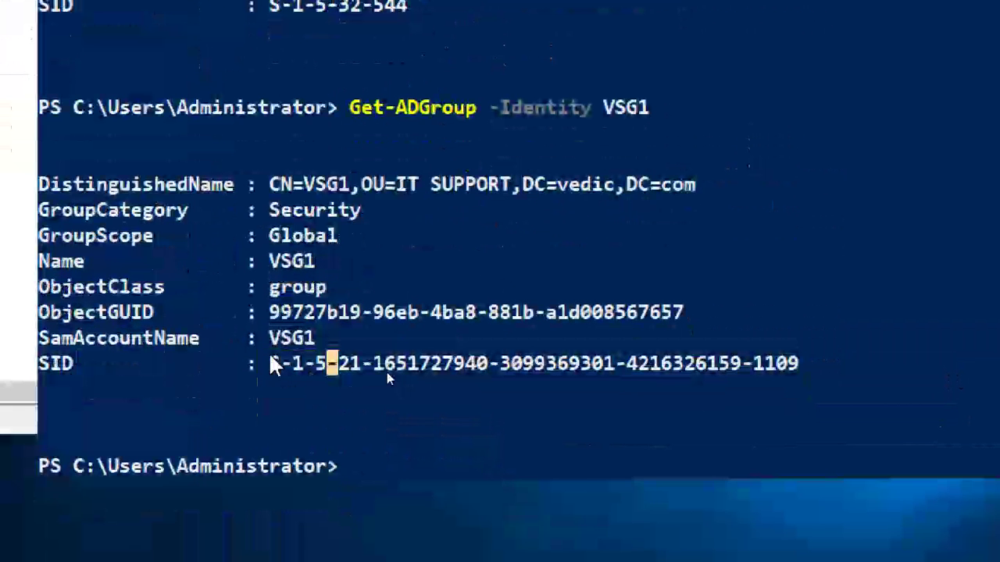
{"action": "left_click_drag", "start_coordinate": [266, 365], "coordinate": [361, 369]}
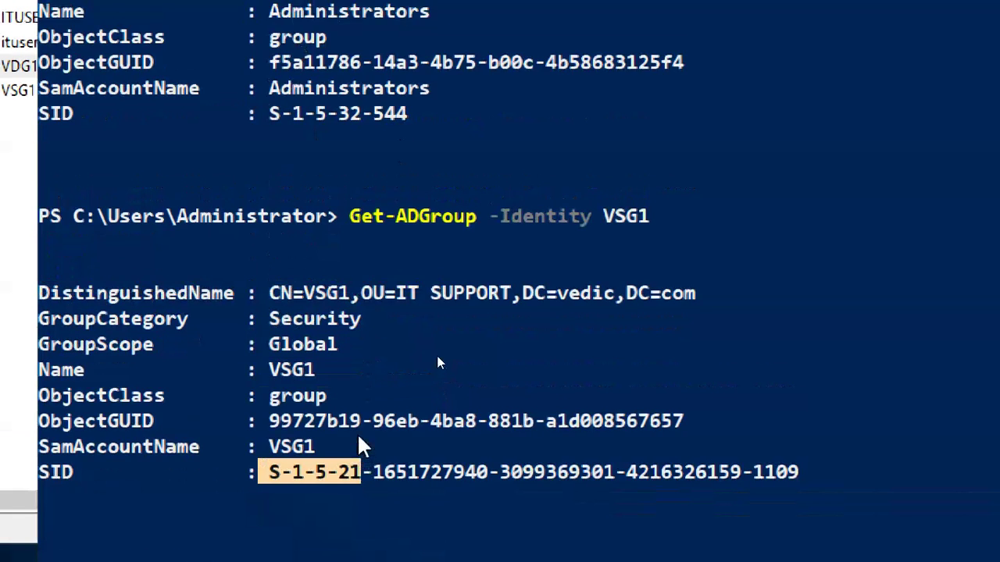
Compare the start of the Administrator user's SID with VSG1's SID, and highlight the final block of VSG1's SID.
{"action": "scroll", "coordinate": [359, 445], "scroll_direction": "up", "scroll_amount": 10}
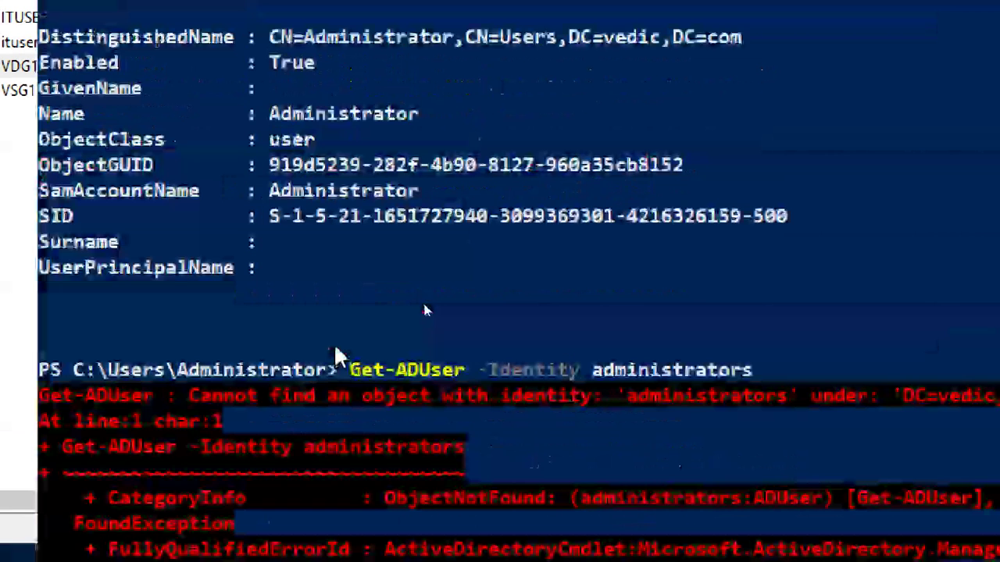
{"action": "left_click_drag", "start_coordinate": [263, 219], "coordinate": [439, 226]}
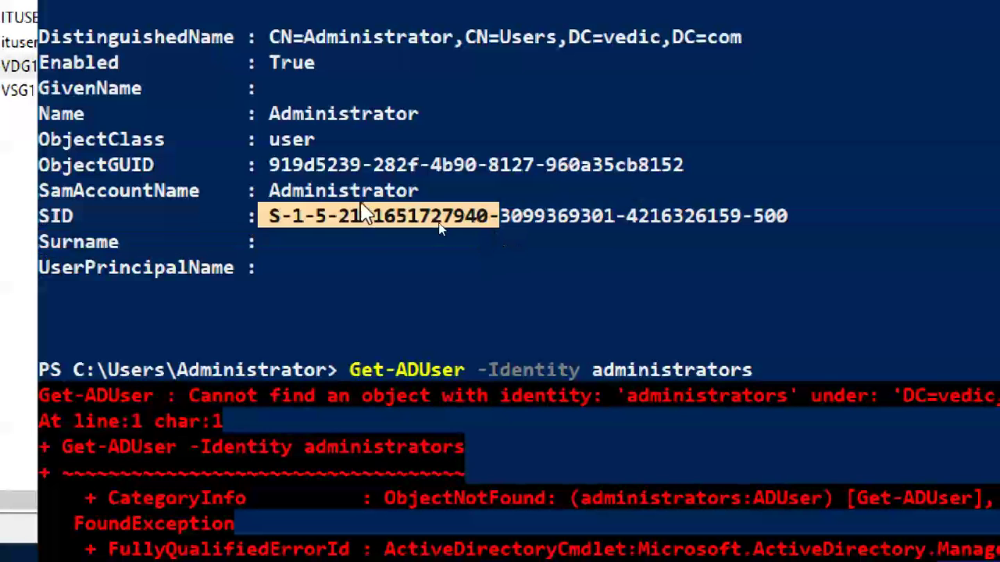
{"action": "right_click", "coordinate": [440, 227]}
{"action": "scroll", "coordinate": [404, 282], "scroll_direction": "down", "scroll_amount": 5}
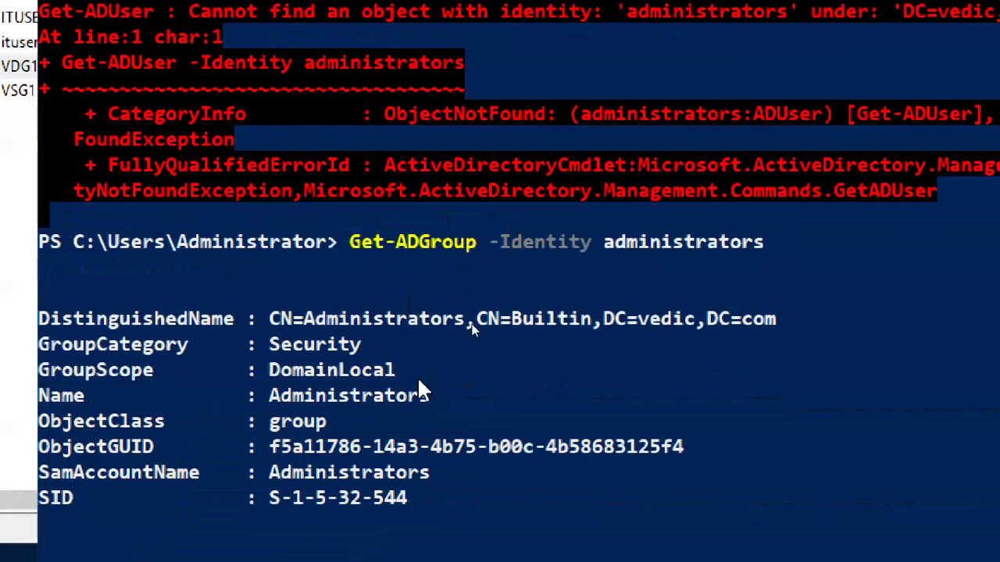
{"action": "scroll", "coordinate": [420, 388], "scroll_direction": "down", "scroll_amount": 7}
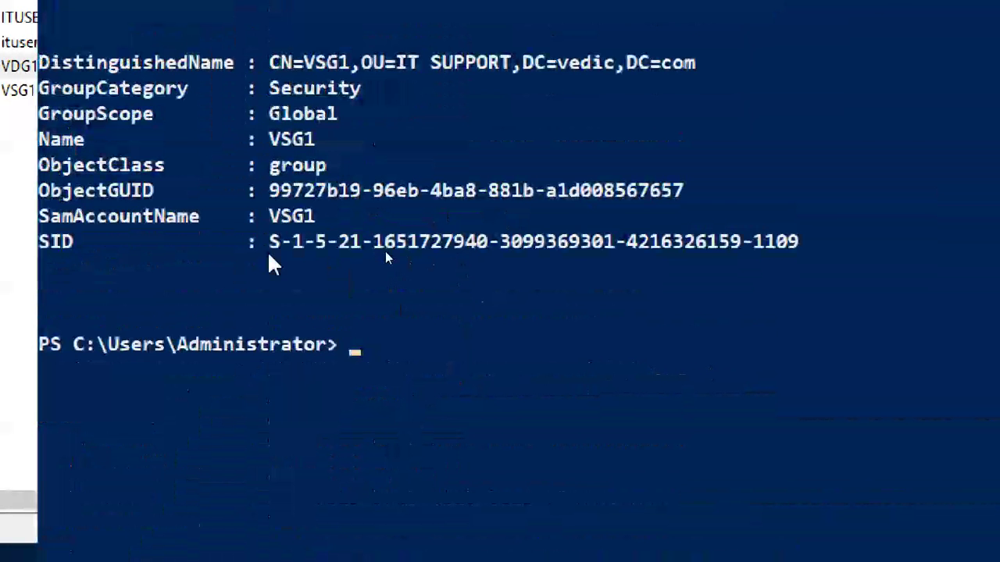
{"action": "left_click_drag", "start_coordinate": [271, 243], "coordinate": [805, 249]}
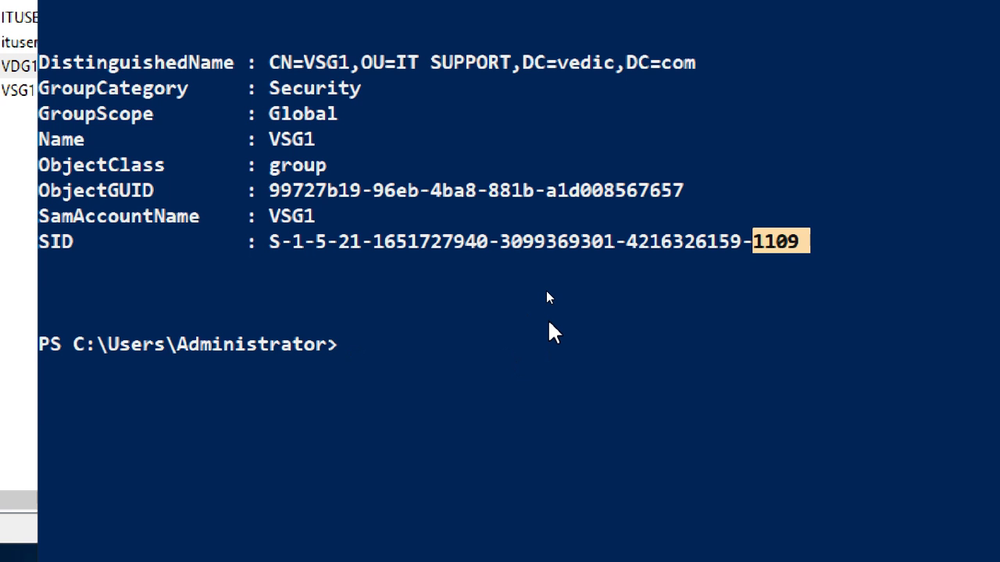
Reuse the last group query with the name changed to VDG1, running Get-ADGroup -Identity VDG1.
{"action": "scroll", "coordinate": [548, 297], "scroll_direction": "up", "scroll_amount": 3}
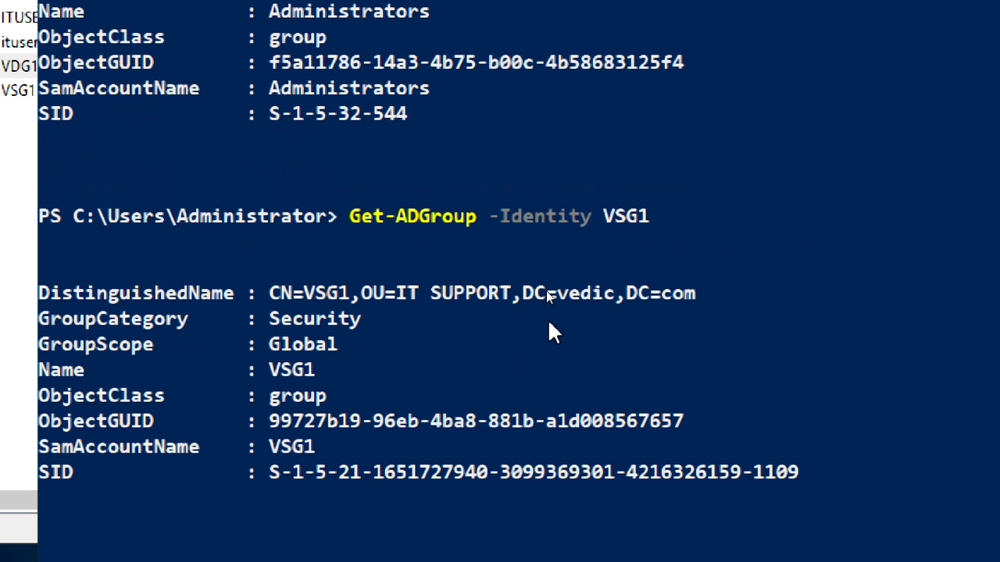
{"action": "key", "text": "Up"}
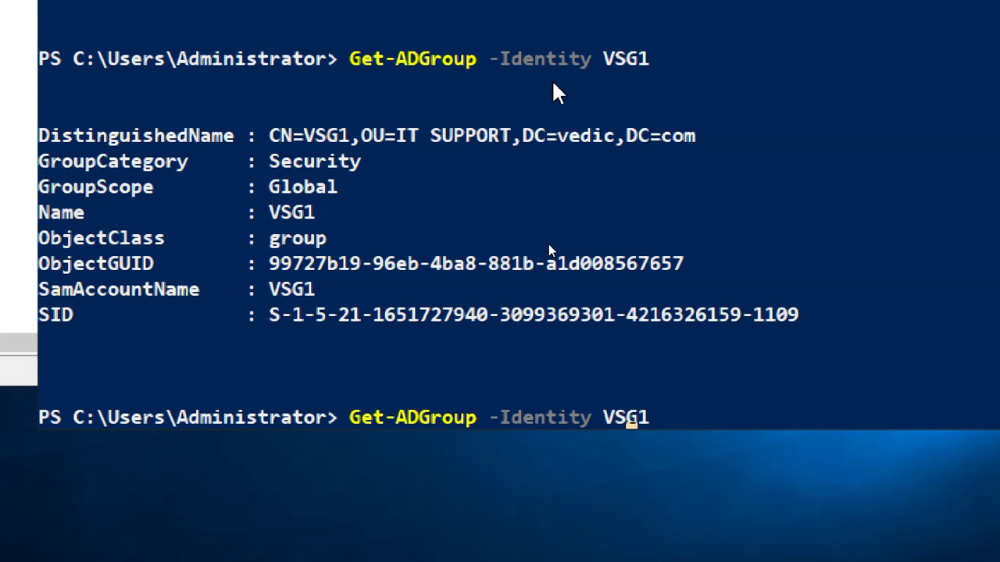
{"action": "key", "text": "Left"}
{"action": "key", "text": "Left"}
{"action": "key", "text": "BackSpace"}
{"action": "type", "text": "D"}
{"action": "key", "text": "Return"}
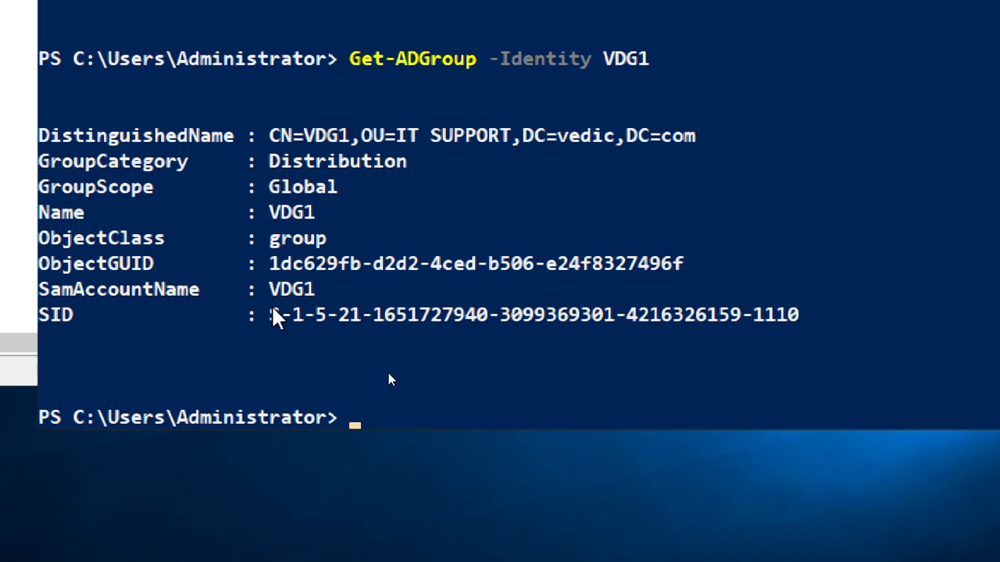
Examine the VDG1 distribution group's SID by highlighting the full value and marking digits within it.
{"action": "left_click_drag", "start_coordinate": [270, 314], "coordinate": [361, 314]}
{"action": "left_click_drag", "start_coordinate": [473, 314], "coordinate": [797, 320]}
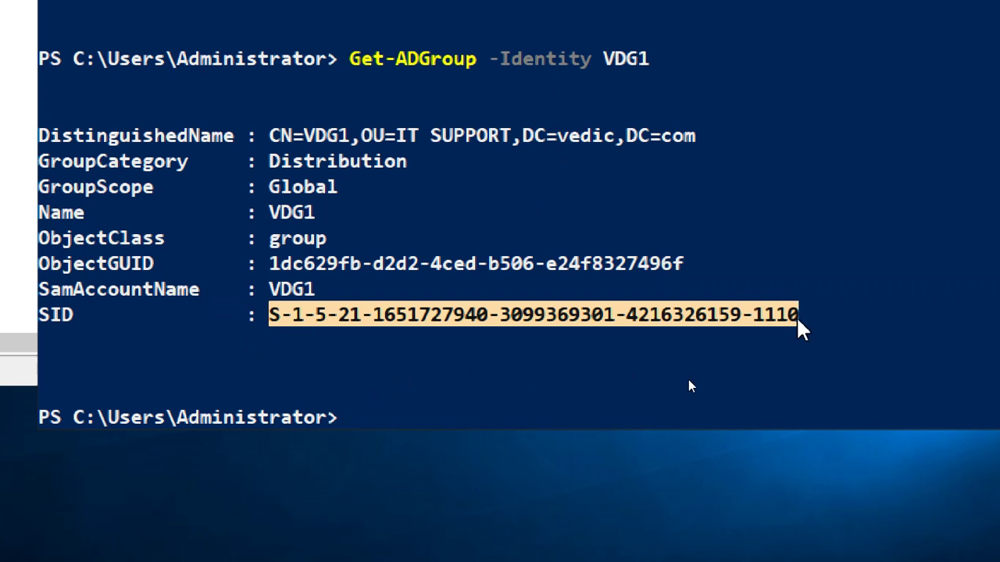
{"action": "left_click", "coordinate": [734, 319]}
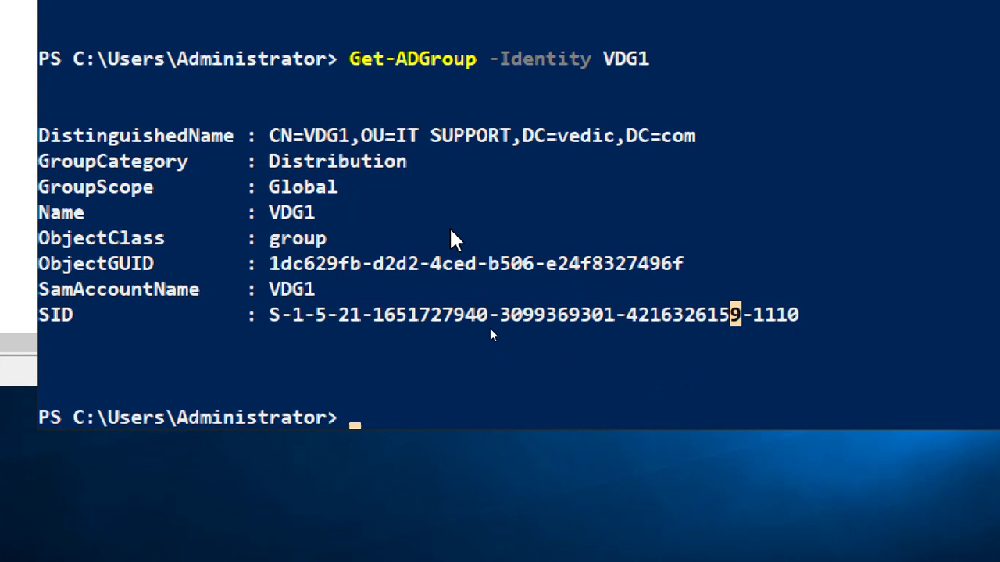
{"action": "left_click", "coordinate": [665, 314]}
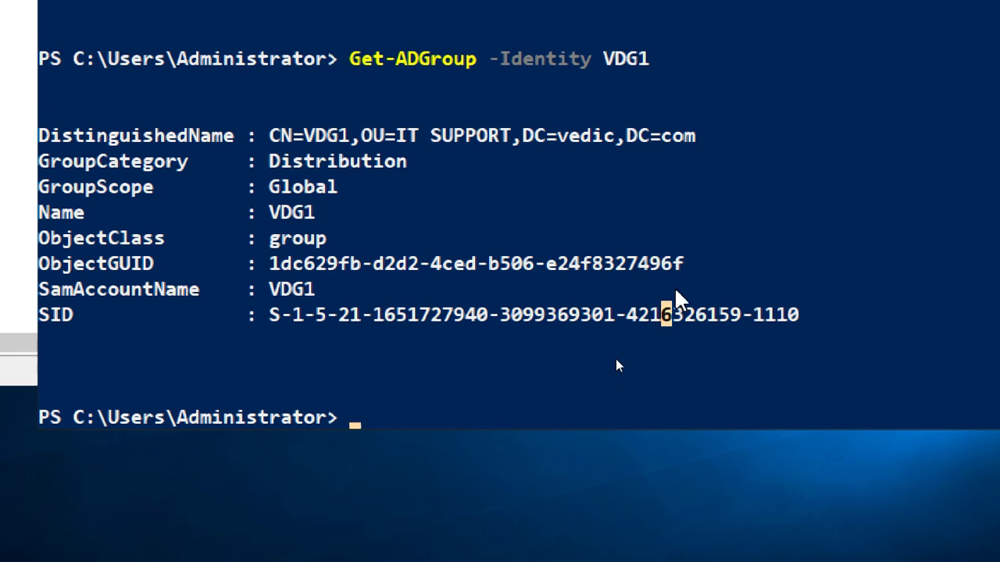
Compare the final blocks of the VSG1 and VDG1 SIDs, and point out VDG1's full SID and its name in the command.
{"action": "left_click_drag", "start_coordinate": [752, 72], "coordinate": [804, 72]}
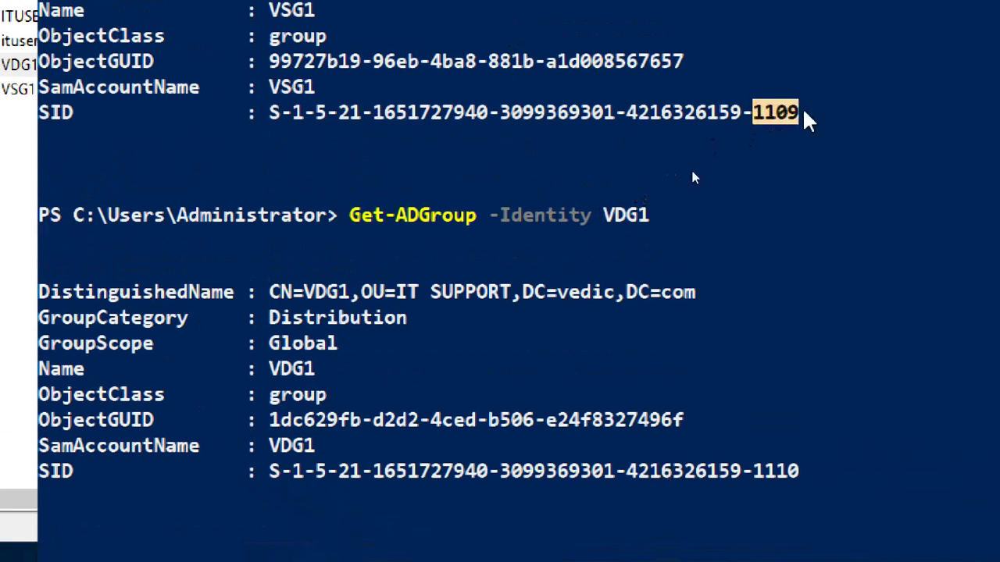
{"action": "left_click_drag", "start_coordinate": [754, 473], "coordinate": [800, 491]}
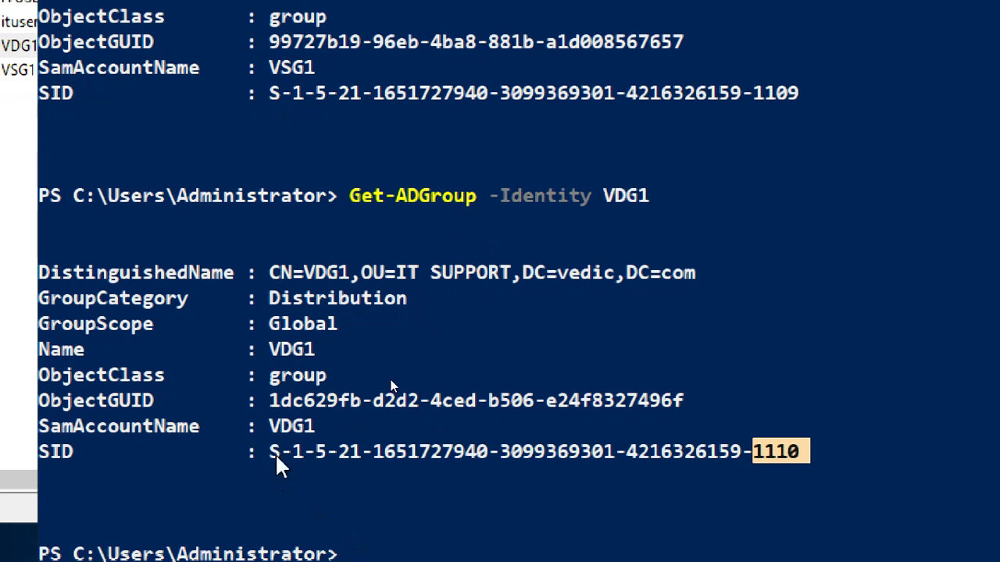
{"action": "left_click", "coordinate": [273, 471]}
{"action": "left_click_drag", "start_coordinate": [280, 451], "coordinate": [825, 453]}
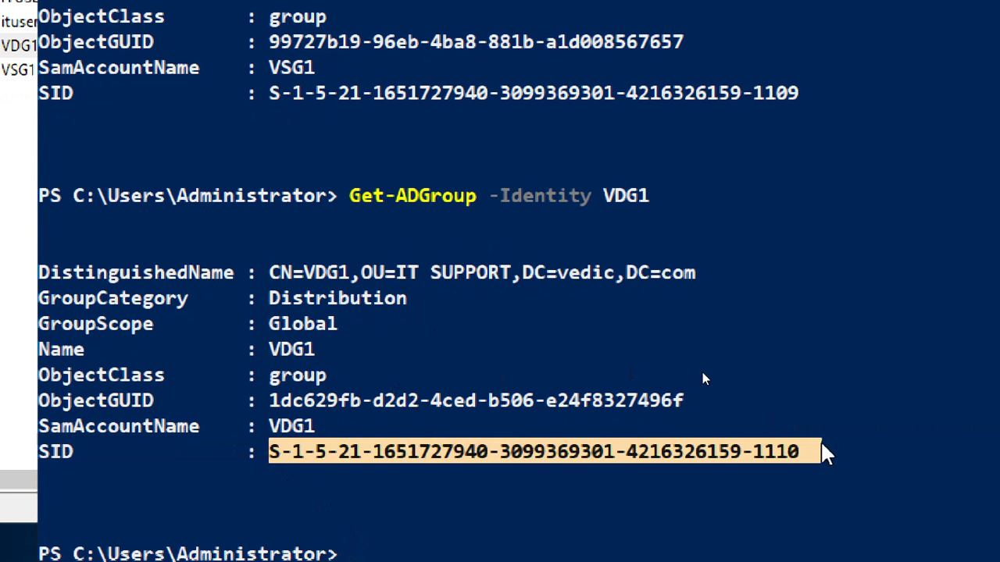
{"action": "left_click", "coordinate": [608, 197]}
{"action": "double_click", "coordinate": [603, 202]}
{"action": "left_click", "coordinate": [655, 199]}
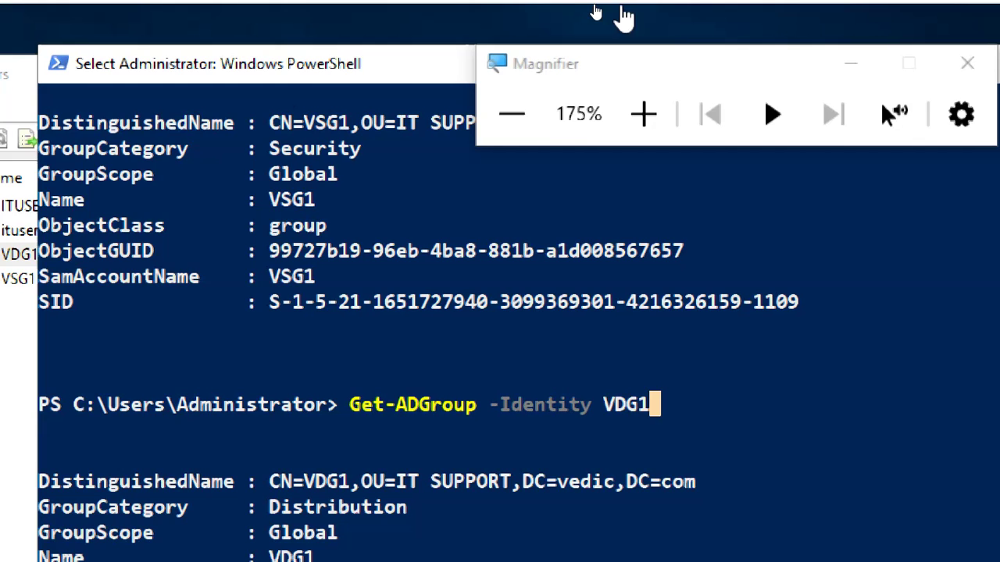
Reduce the Magnifier view to 100%.
{"action": "left_click", "coordinate": [512, 114]}
{"action": "left_click", "coordinate": [510, 69]}
{"action": "left_click", "coordinate": [520, 68]}
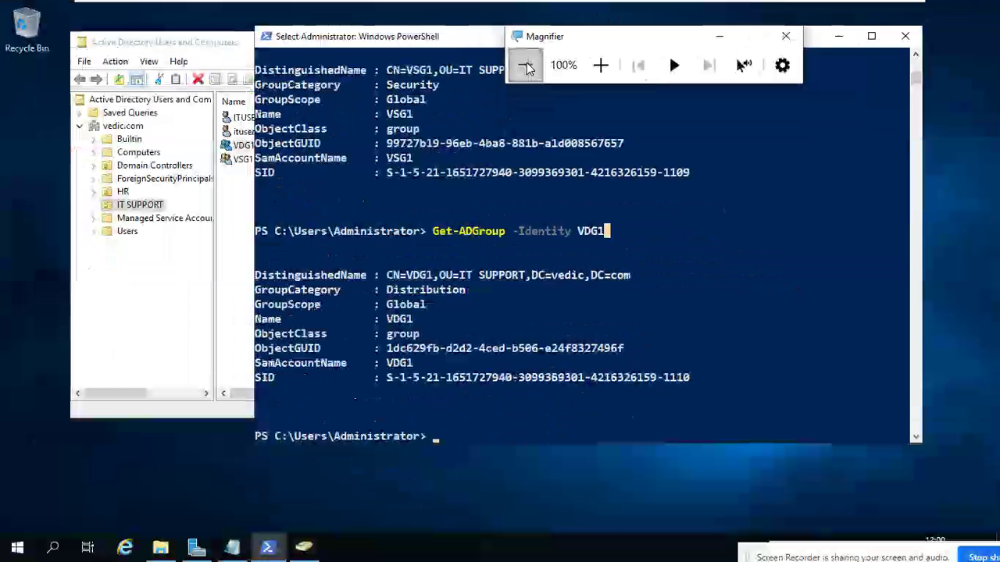
Move the Magnifier toolbar aside and minimize PowerShell to bring the Active Directory Users and Computers window into view.
{"action": "left_click_drag", "start_coordinate": [551, 39], "coordinate": [807, 155]}
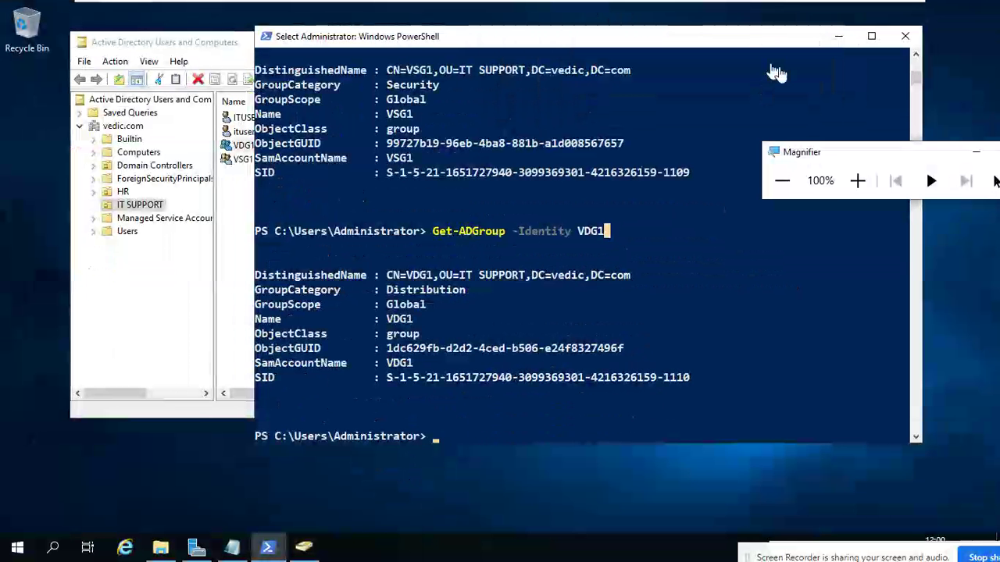
{"action": "left_click", "coordinate": [836, 39]}
{"action": "left_click", "coordinate": [469, 212]}
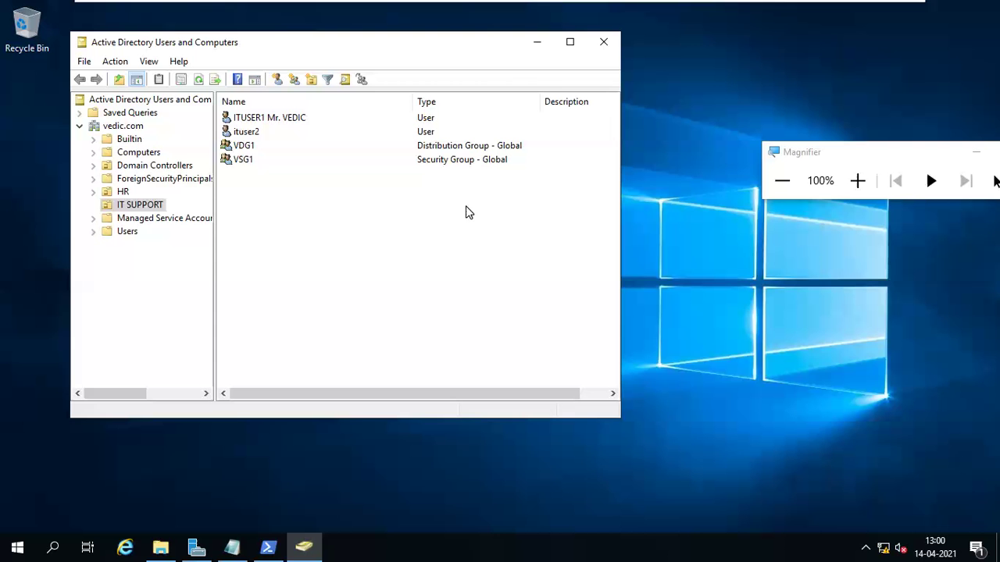
Switch to the PowerPoint slide on group types and review the distribution group points on missing SIDs and email use.
{"action": "left_click", "coordinate": [893, 12]}
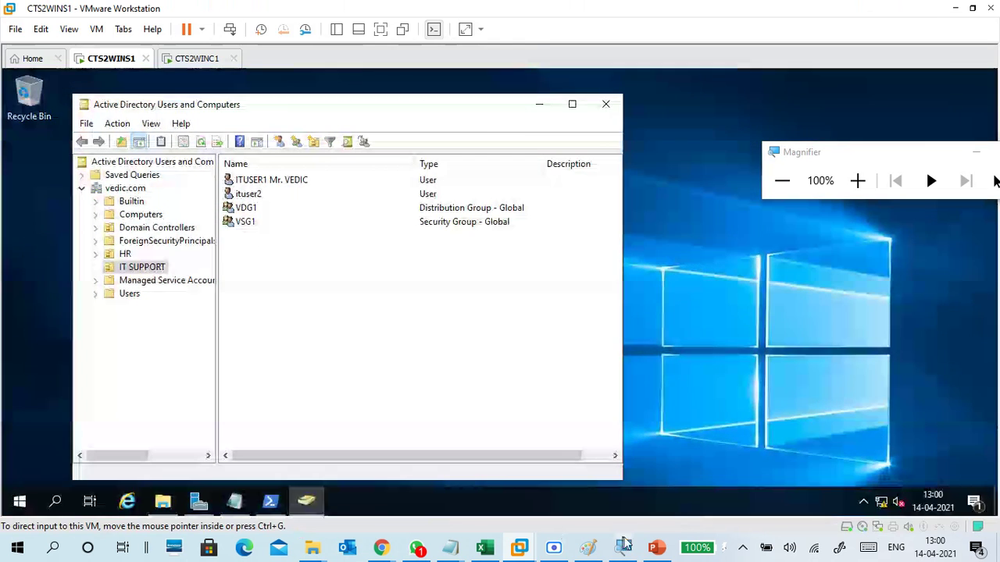
{"action": "left_click", "coordinate": [656, 547]}
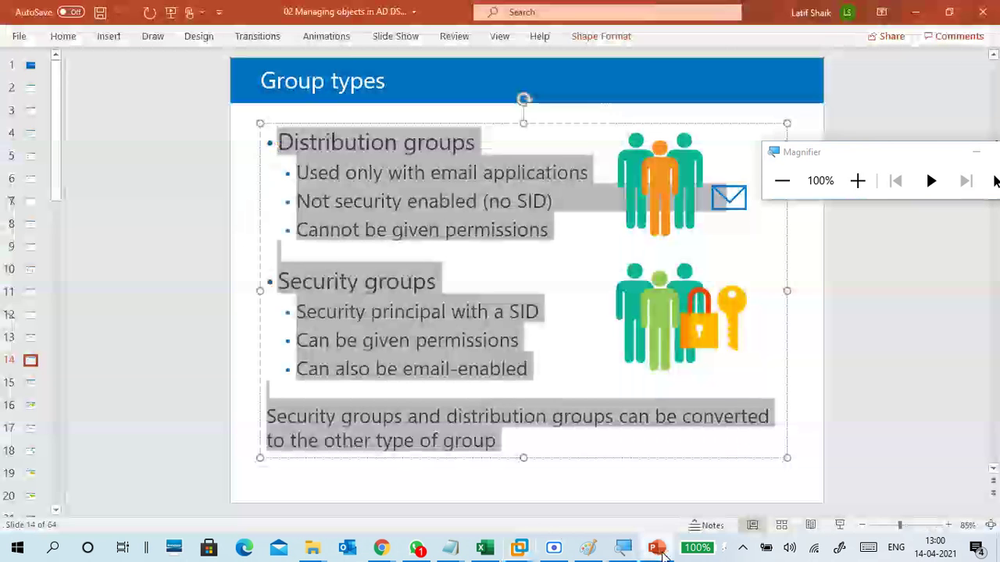
{"action": "left_click", "coordinate": [387, 229]}
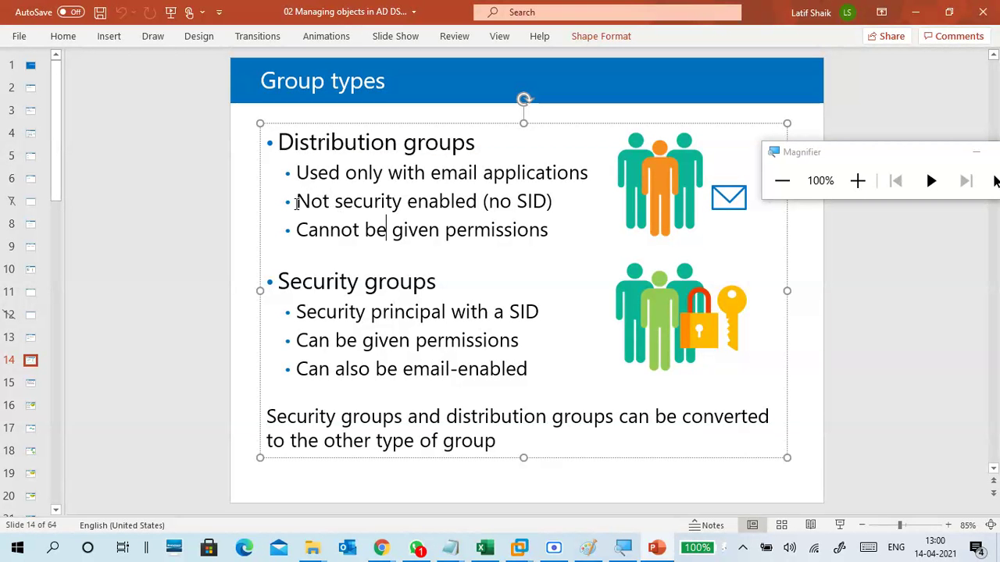
{"action": "left_click_drag", "start_coordinate": [297, 202], "coordinate": [551, 202]}
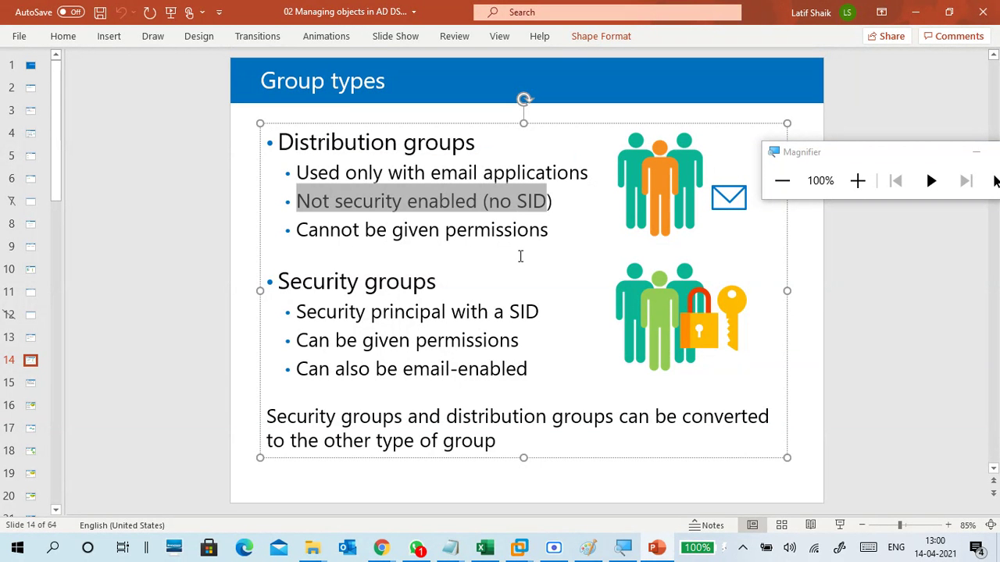
{"action": "left_click", "coordinate": [361, 229]}
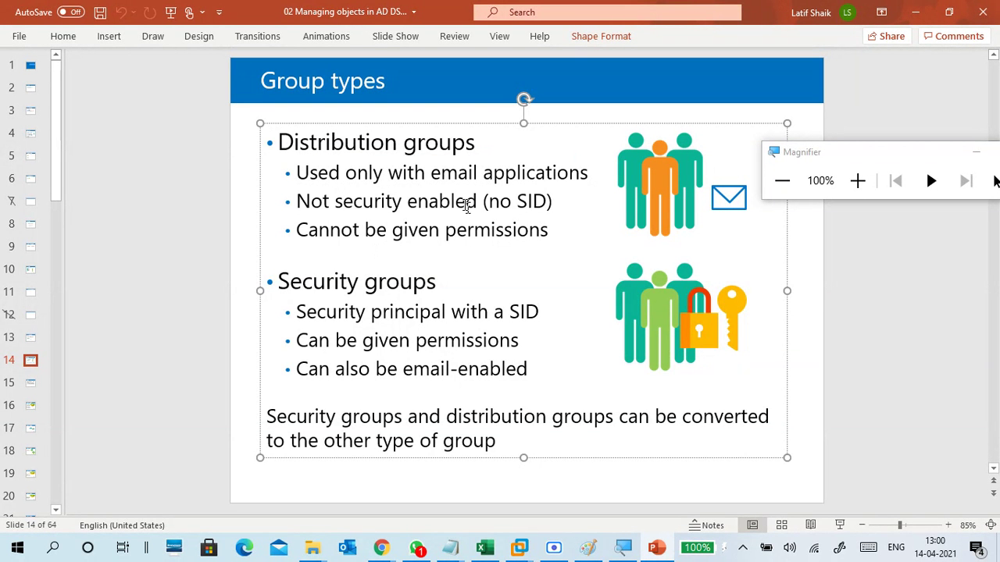
{"action": "left_click", "coordinate": [240, 200]}
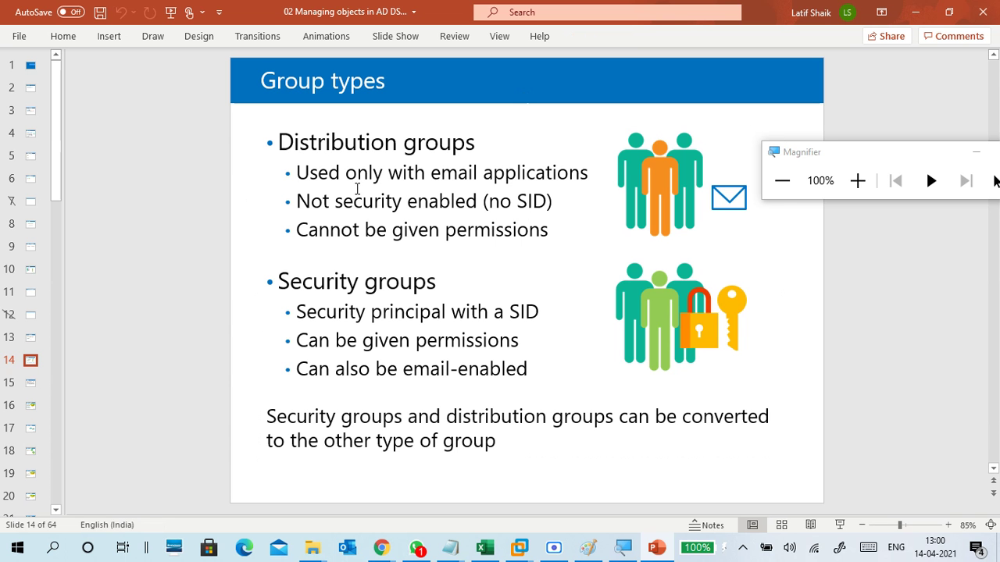
{"action": "left_click_drag", "start_coordinate": [296, 172], "coordinate": [592, 173]}
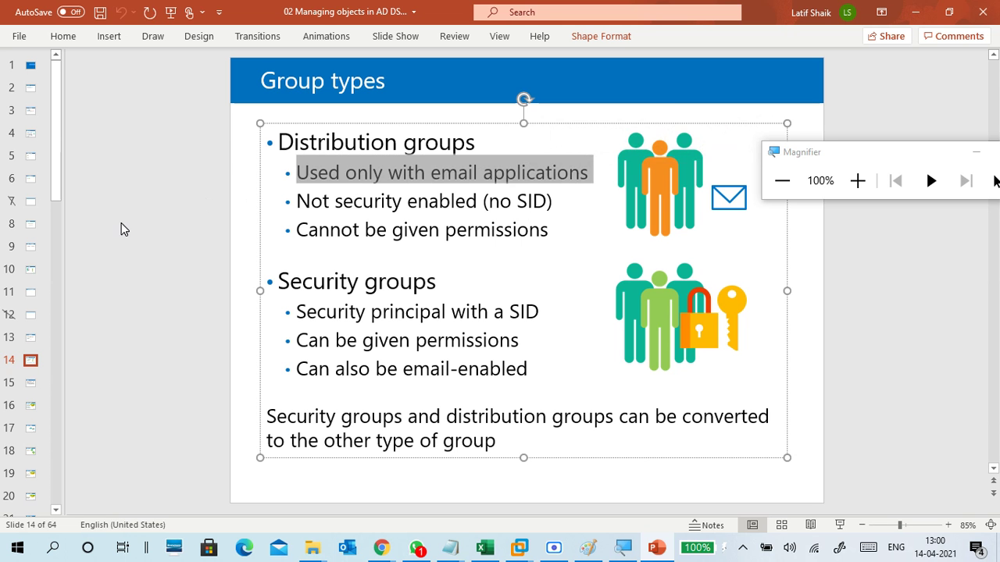
Review the slide's security group points on SIDs, permissions and email enabling by highlighting each line.
{"action": "left_click", "coordinate": [318, 338]}
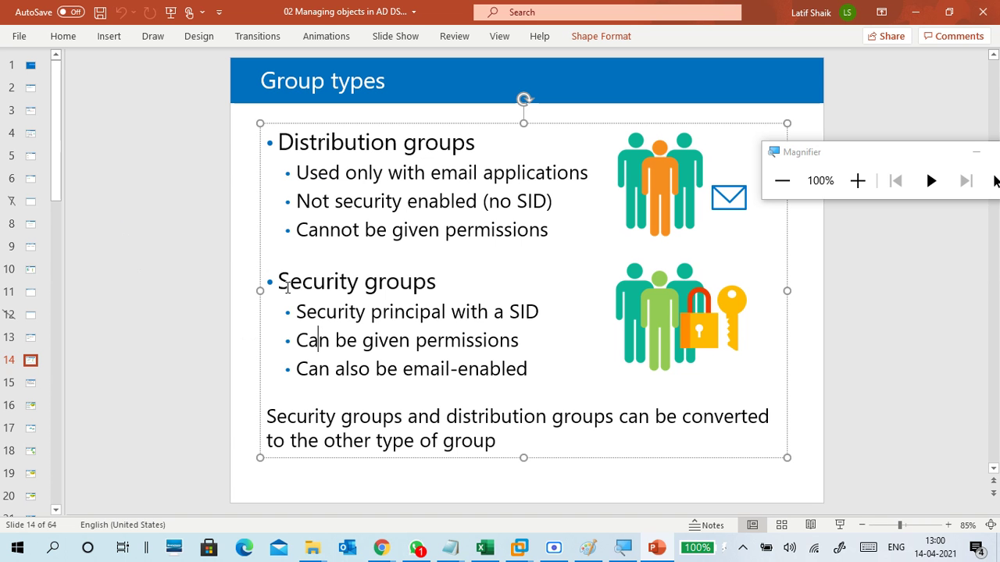
{"action": "left_click_drag", "start_coordinate": [286, 275], "coordinate": [505, 310]}
{"action": "left_click", "coordinate": [516, 312]}
{"action": "left_click_drag", "start_coordinate": [305, 311], "coordinate": [527, 313]}
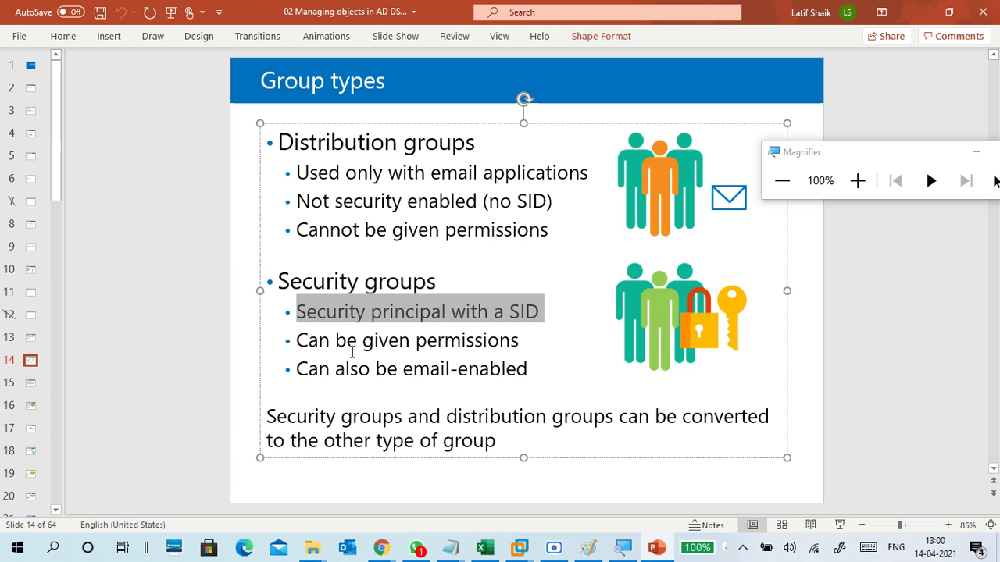
{"action": "left_click_drag", "start_coordinate": [297, 342], "coordinate": [522, 341]}
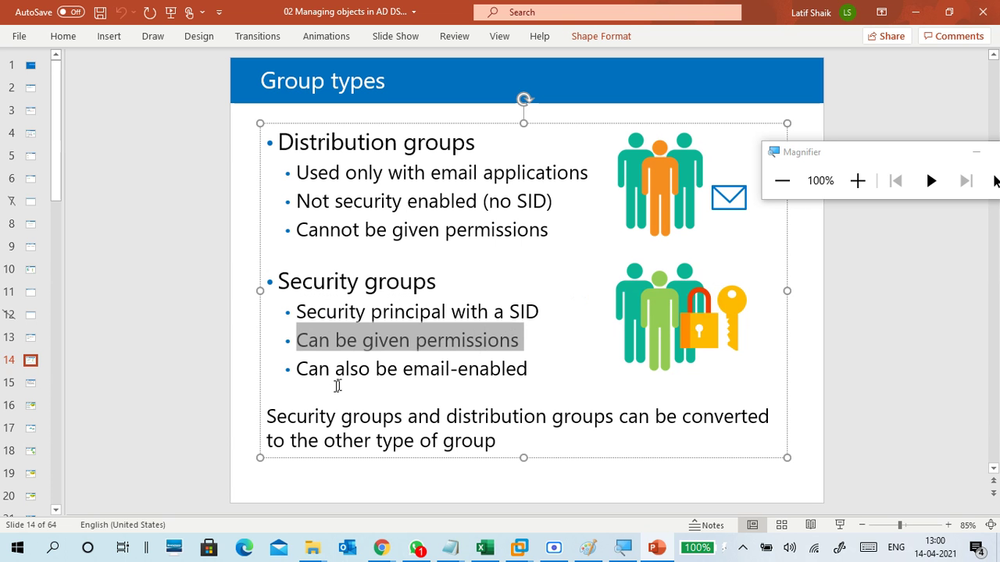
{"action": "left_click_drag", "start_coordinate": [298, 368], "coordinate": [513, 379]}
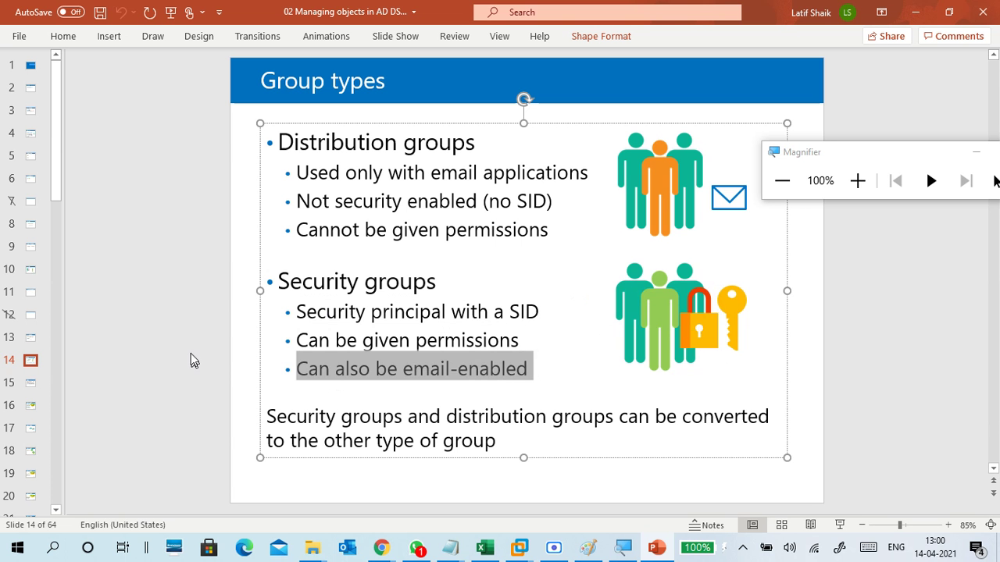
{"action": "left_click", "coordinate": [176, 320]}
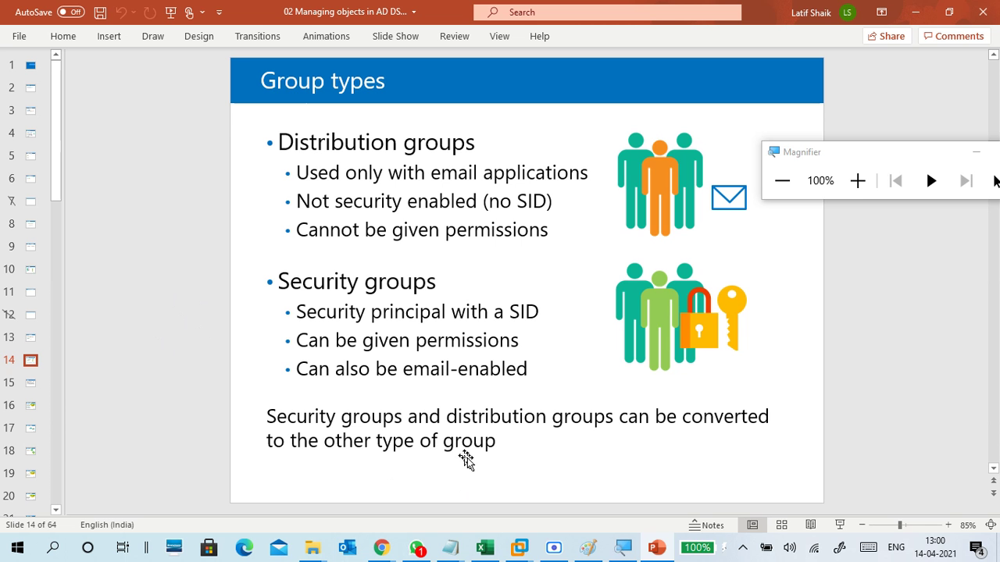
Switch back to the CTS2WINS1 virtual machine in VMware and bring up Active Directory Users and Computers.
{"action": "mouse_move", "coordinate": [520, 547]}
{"action": "left_click", "coordinate": [556, 455]}
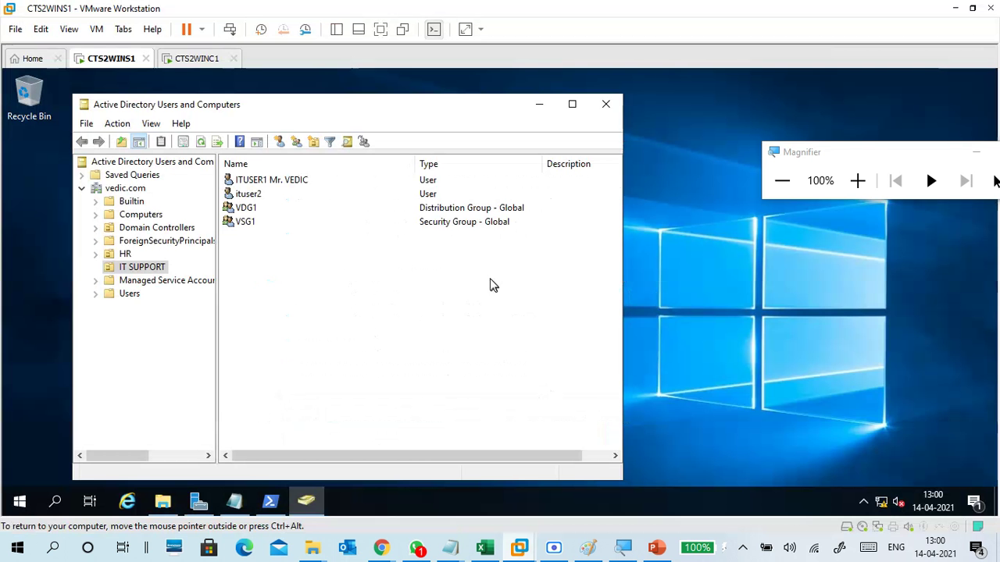
{"action": "left_click", "coordinate": [539, 104]}
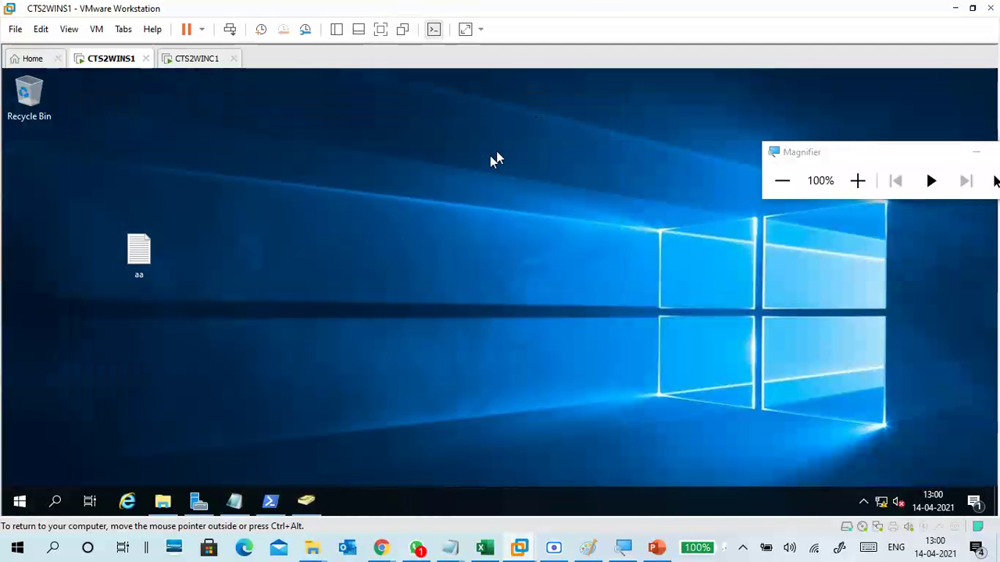
{"action": "left_click", "coordinate": [305, 500]}
{"action": "left_click", "coordinate": [305, 500]}
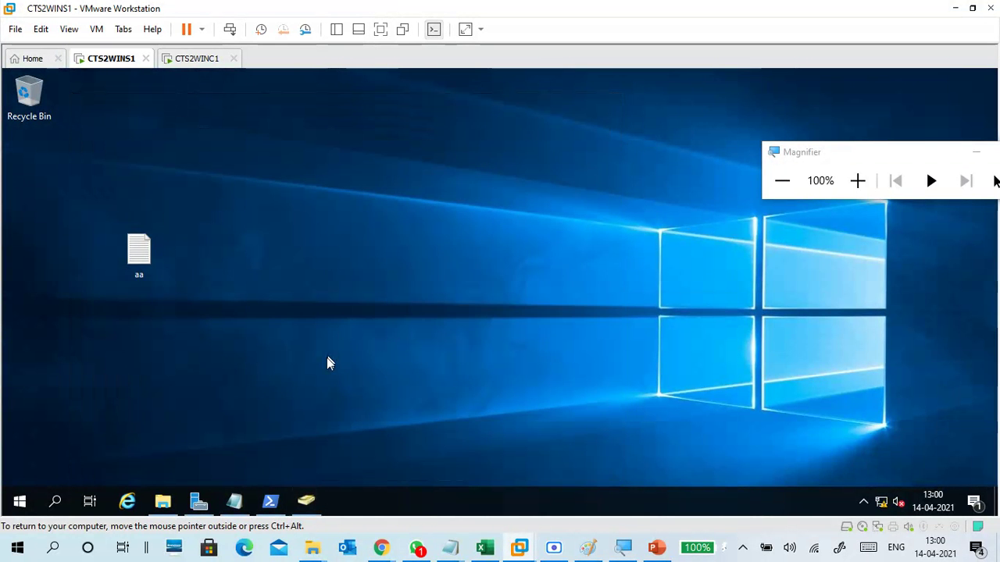
{"action": "left_click", "coordinate": [307, 503]}
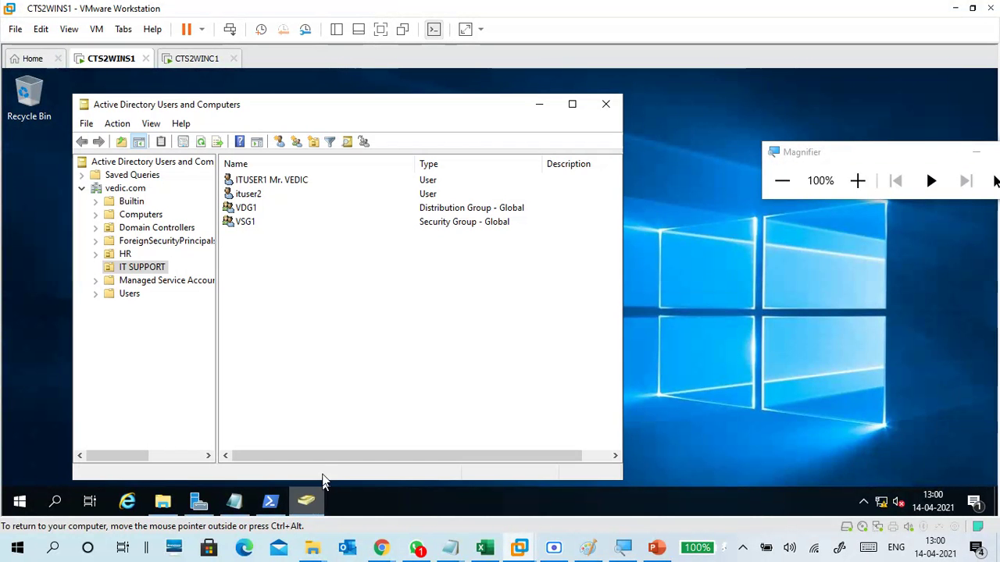
Magnify the view, open the member list in the VSG1 group's properties, and move the dialog clear of the object list.
{"action": "left_click", "coordinate": [857, 181]}
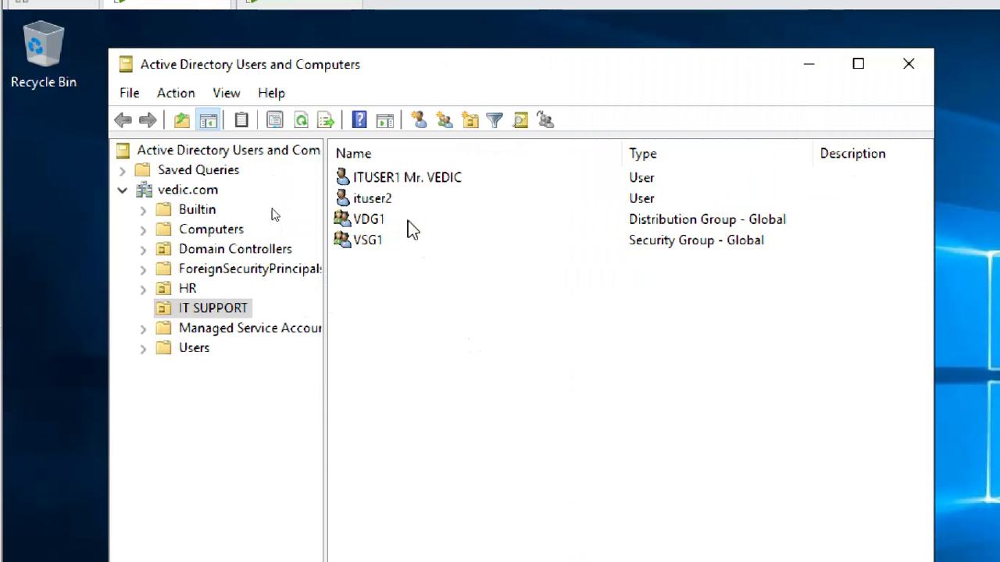
{"action": "left_click", "coordinate": [407, 220]}
{"action": "double_click", "coordinate": [394, 241]}
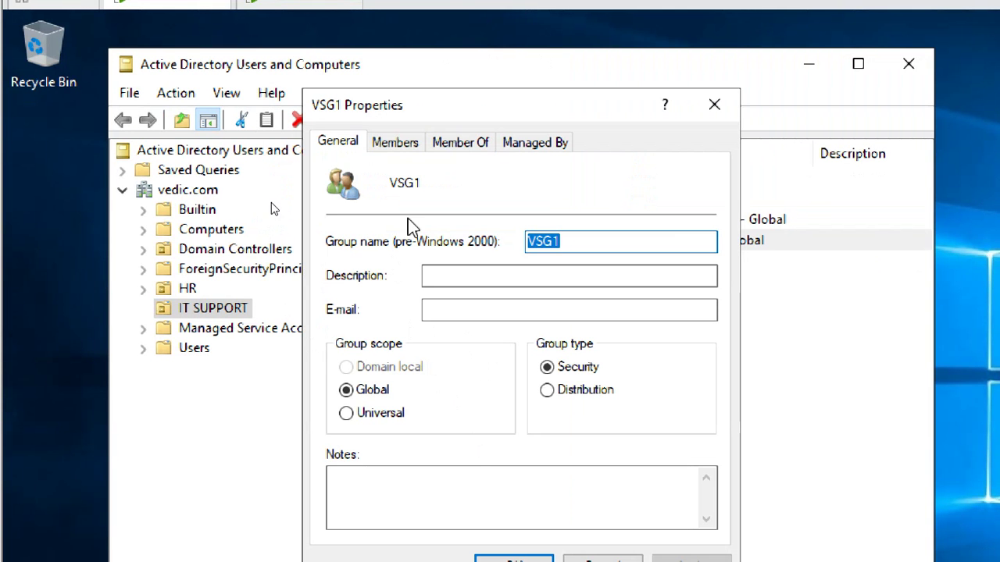
{"action": "left_click", "coordinate": [402, 142]}
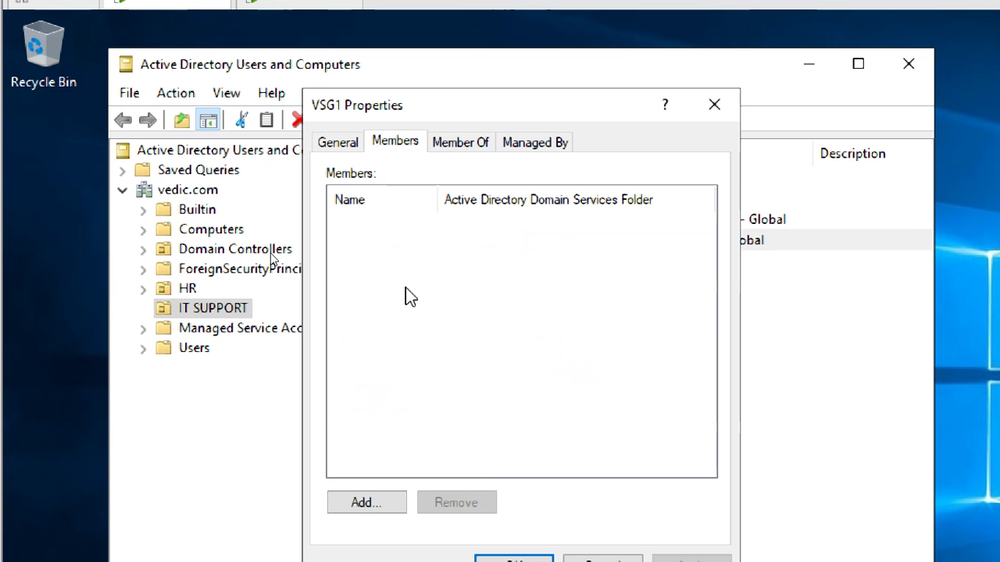
{"action": "left_click_drag", "start_coordinate": [493, 98], "coordinate": [665, 39]}
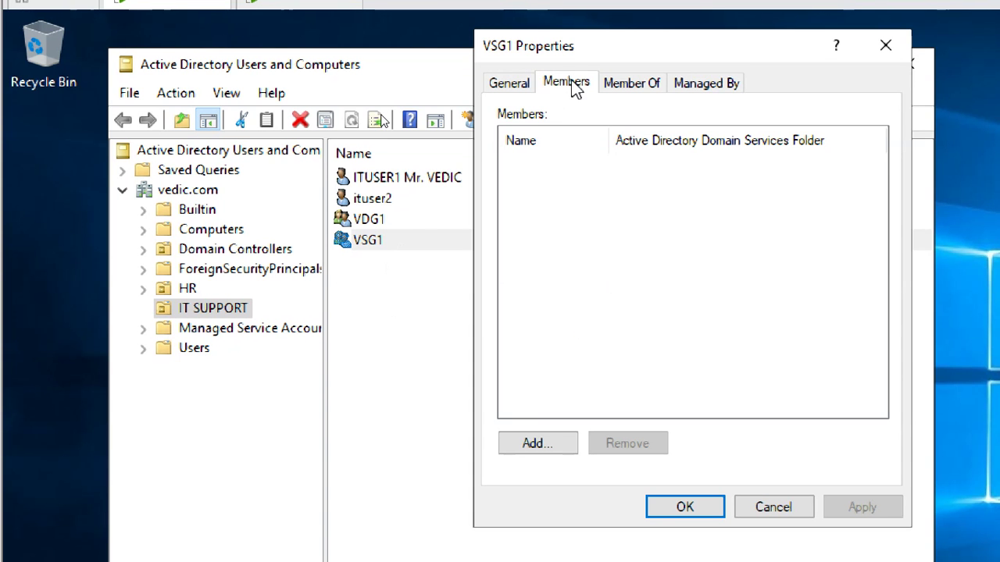
Add ITUSER1 as a member of the VSG1 security group, checking the name against the directory, and save the group properties.
{"action": "left_click", "coordinate": [538, 444]}
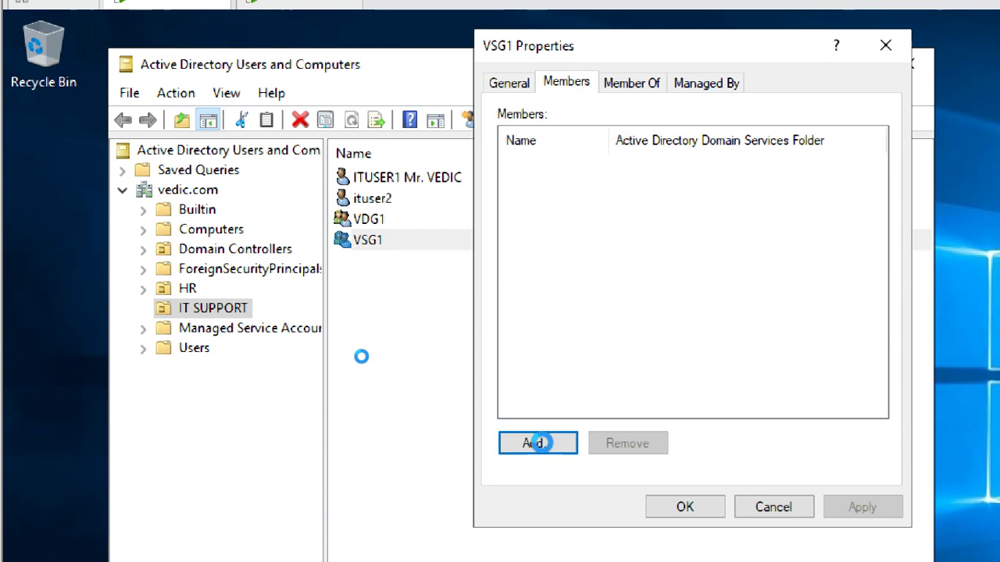
{"action": "type", "text": "I"}
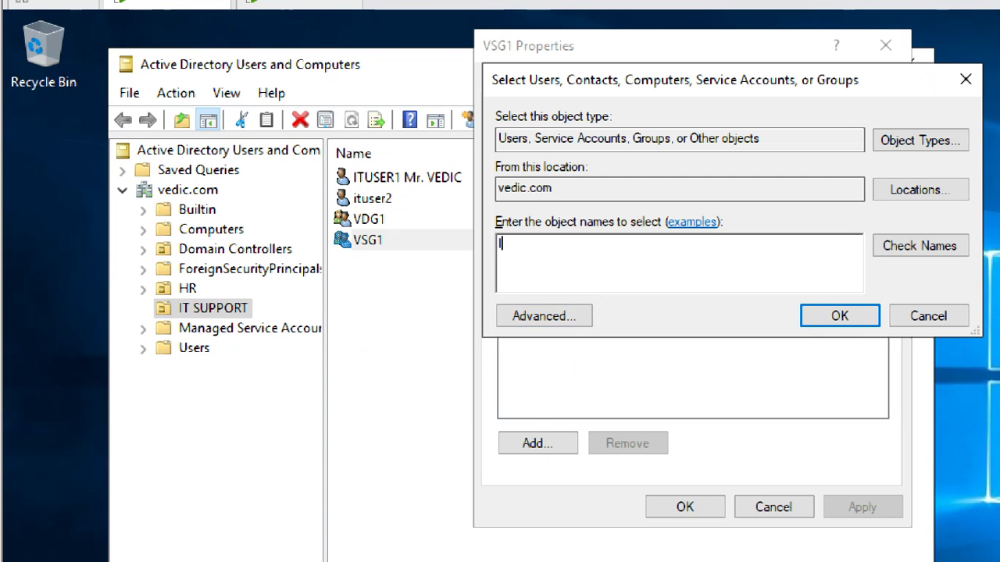
{"action": "type", "text": "TUSER1"}
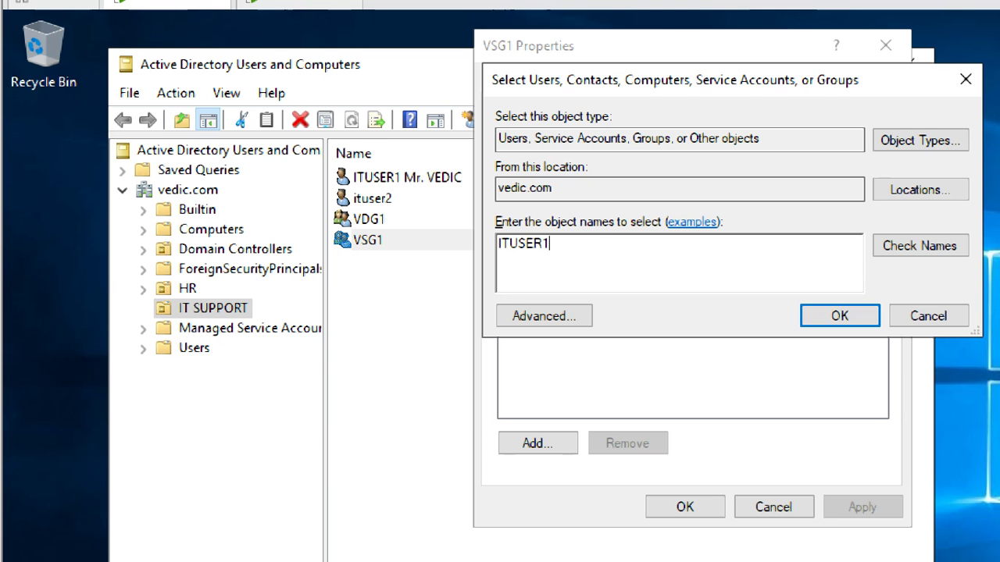
{"action": "left_click", "coordinate": [897, 248]}
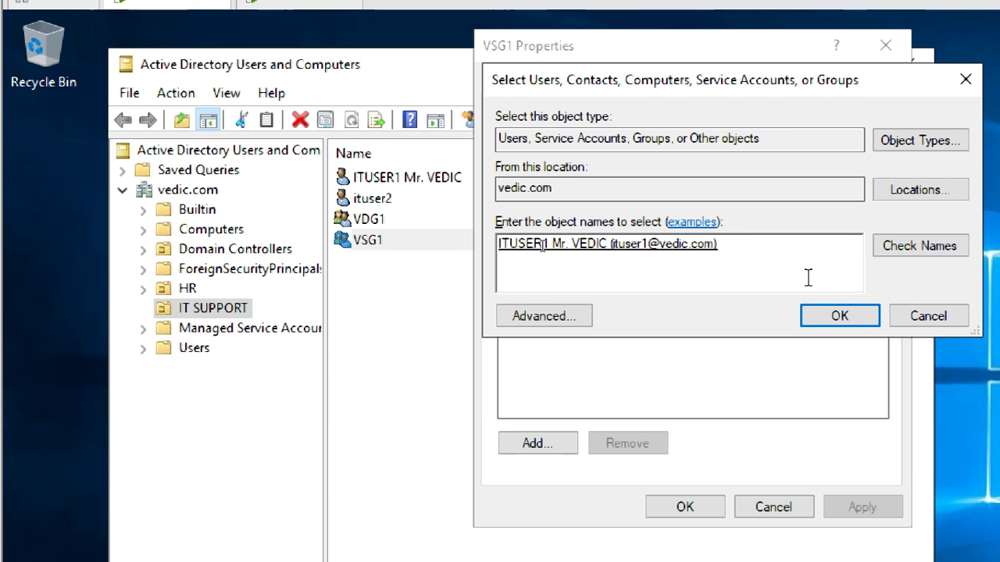
{"action": "left_click", "coordinate": [846, 315]}
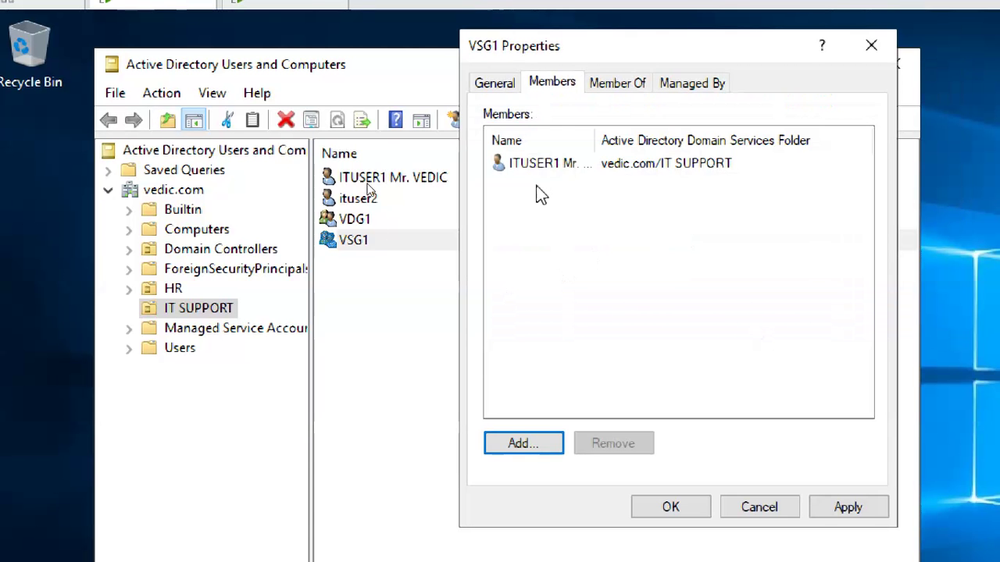
{"action": "left_click", "coordinate": [495, 82]}
{"action": "left_click", "coordinate": [556, 84]}
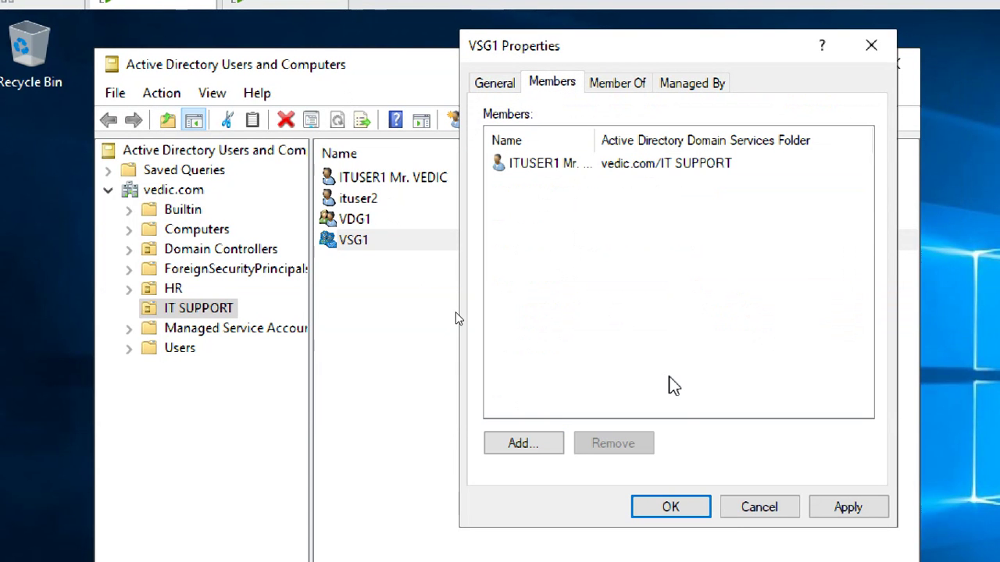
{"action": "left_click", "coordinate": [846, 509]}
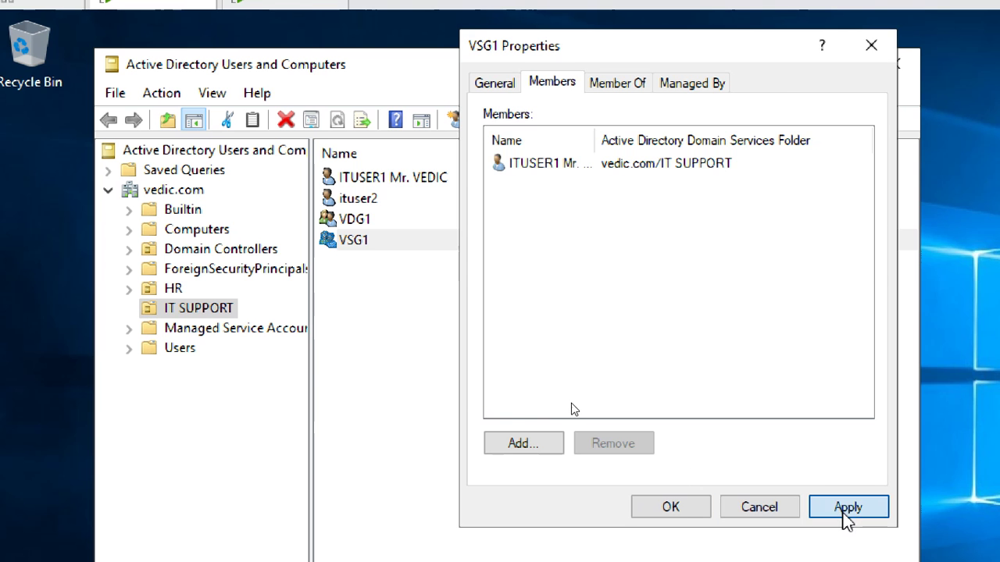
{"action": "left_click", "coordinate": [674, 509]}
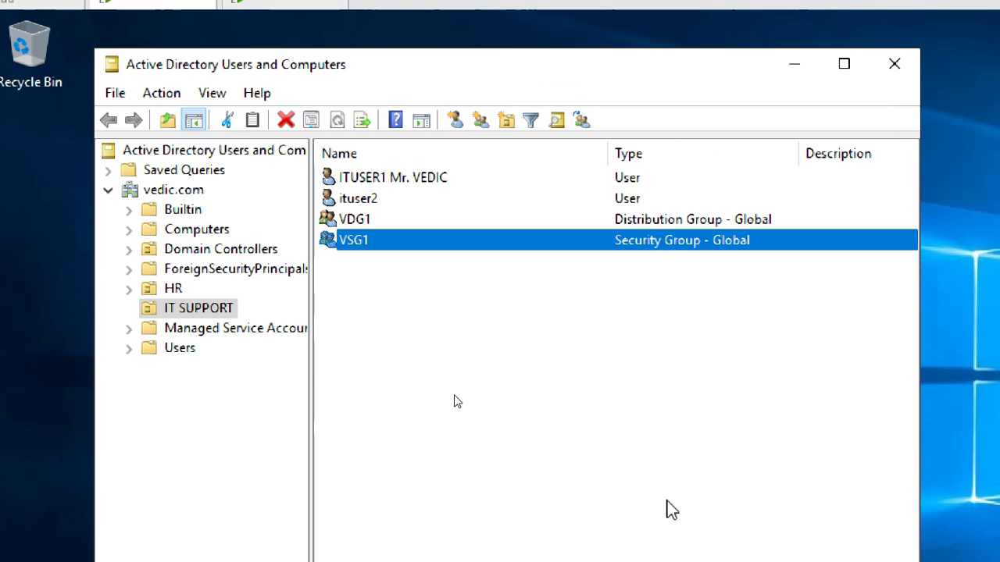
Check ITUSER1's group memberships for VSG1, close the user's properties, and select the VSG1 group in the IT SUPPORT OU.
{"action": "left_click", "coordinate": [372, 182]}
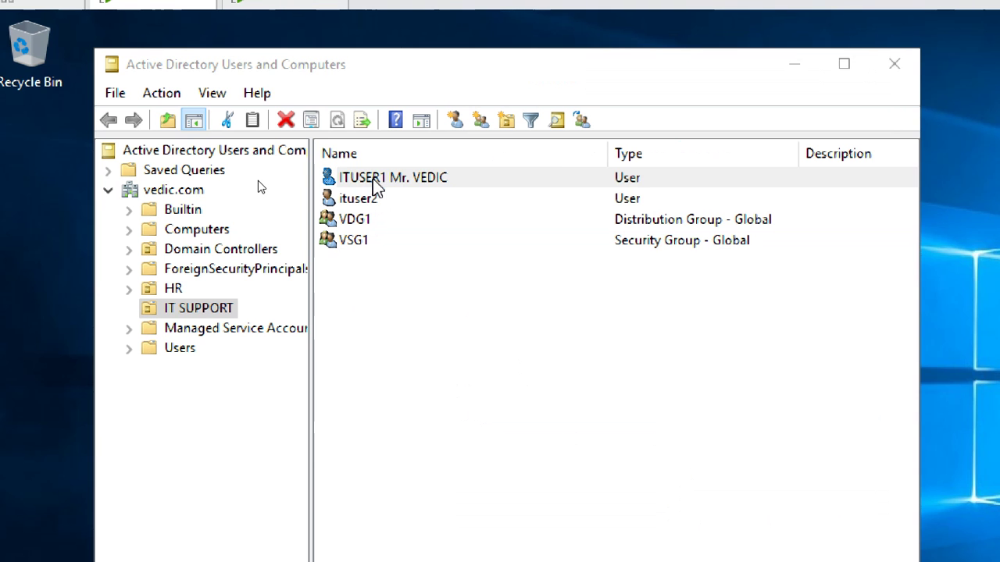
{"action": "double_click", "coordinate": [373, 183]}
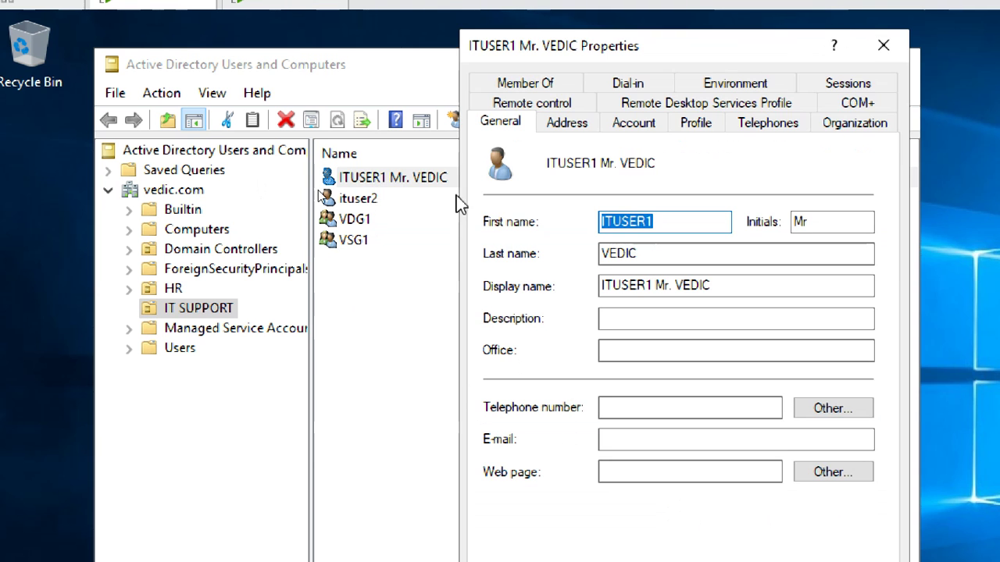
{"action": "left_click", "coordinate": [532, 86]}
{"action": "left_click", "coordinate": [509, 225]}
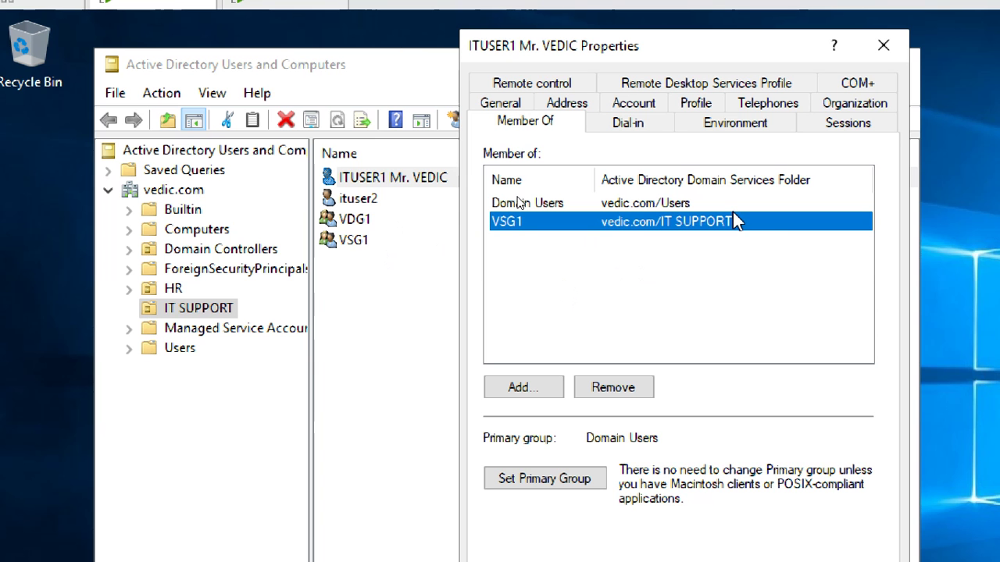
{"action": "left_click", "coordinate": [906, 41]}
{"action": "left_click", "coordinate": [389, 288]}
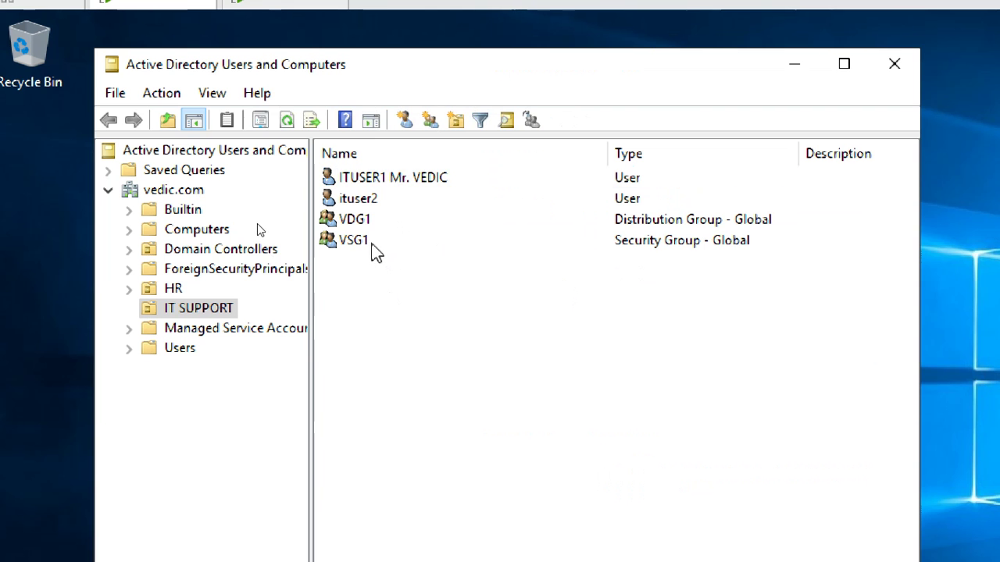
{"action": "left_click", "coordinate": [367, 242]}
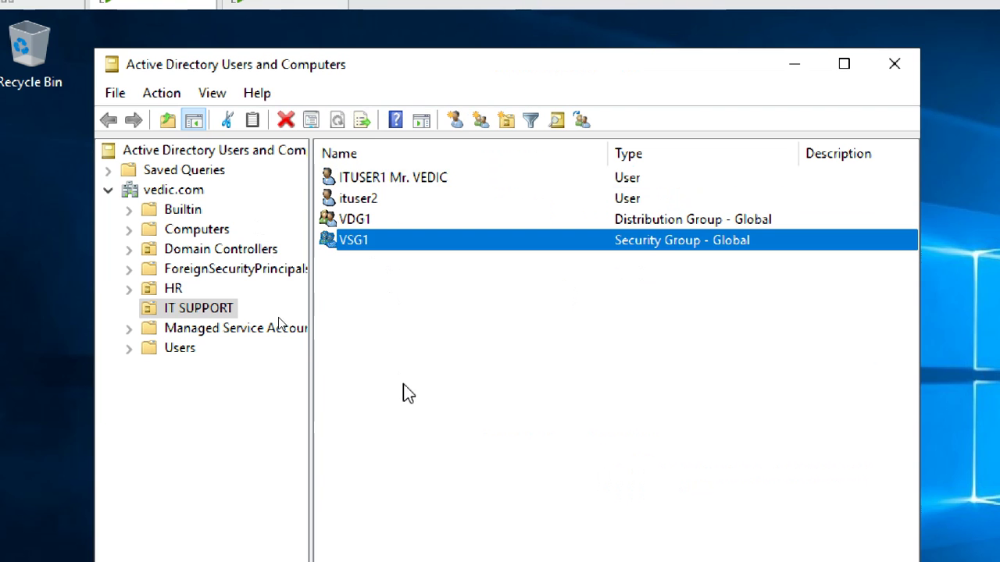
Check the VSG1 group's member list for ITUSER1 and close the group properties.
{"action": "double_click", "coordinate": [373, 248]}
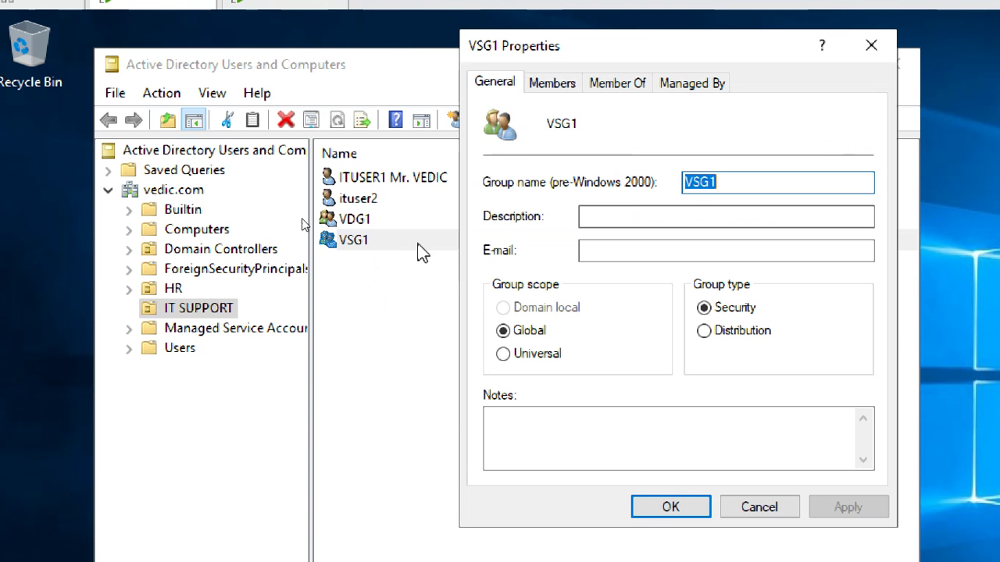
{"action": "left_click", "coordinate": [541, 86]}
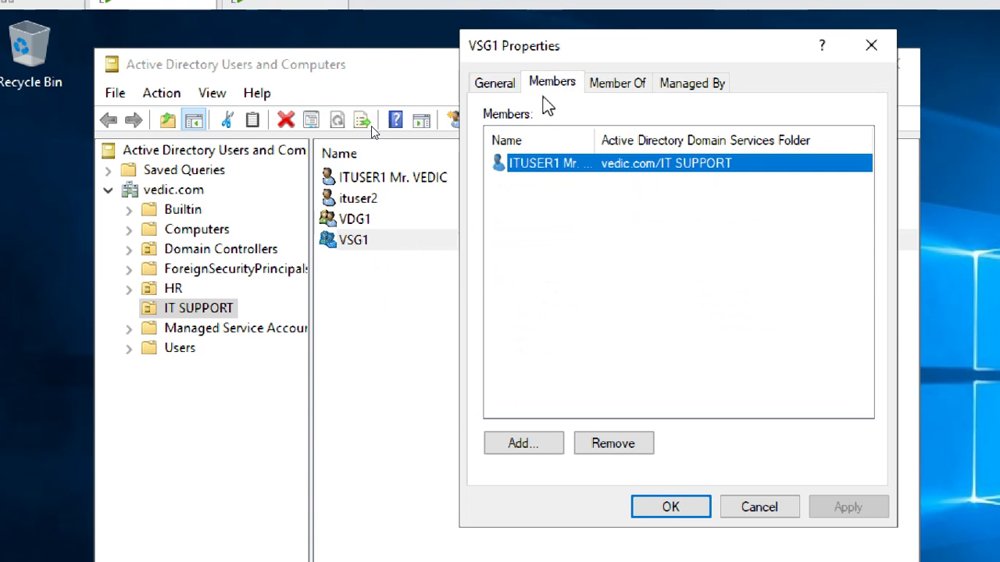
{"action": "left_click", "coordinate": [551, 241]}
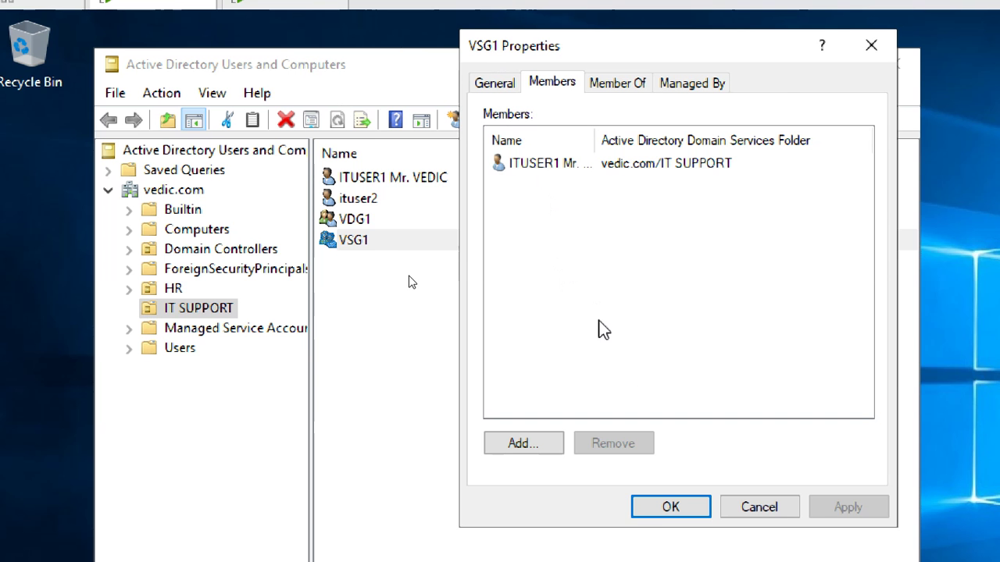
{"action": "left_click", "coordinate": [698, 504]}
Check that ITUSER1's properties list VSG1 among the group memberships, and close them without changes.
{"action": "double_click", "coordinate": [376, 180]}
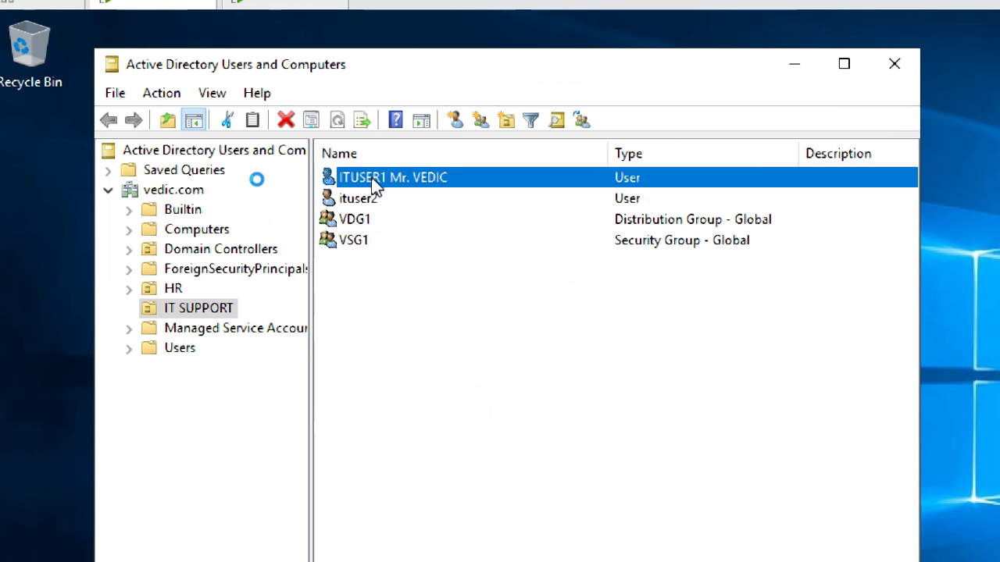
{"action": "left_click", "coordinate": [524, 81]}
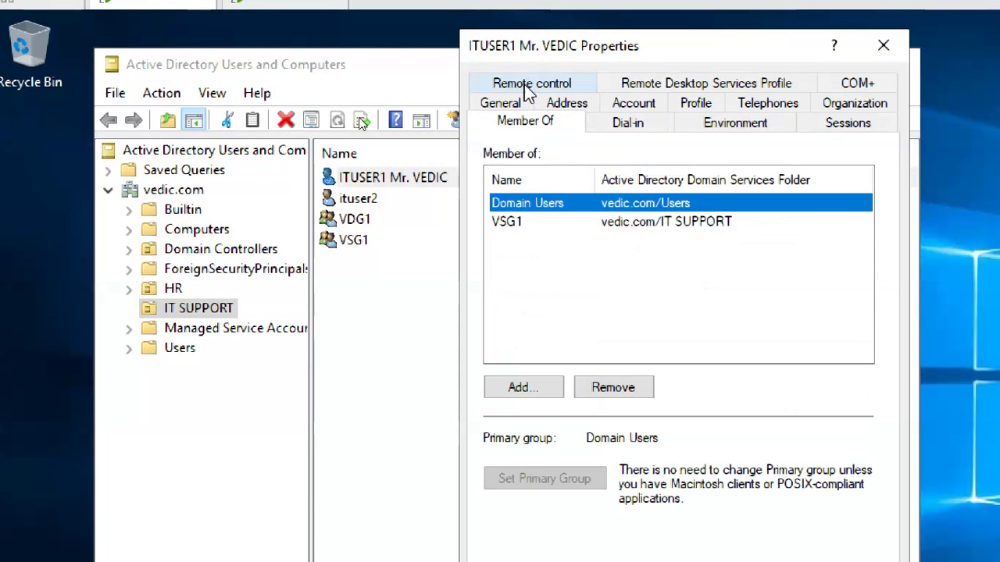
{"action": "left_click", "coordinate": [538, 222]}
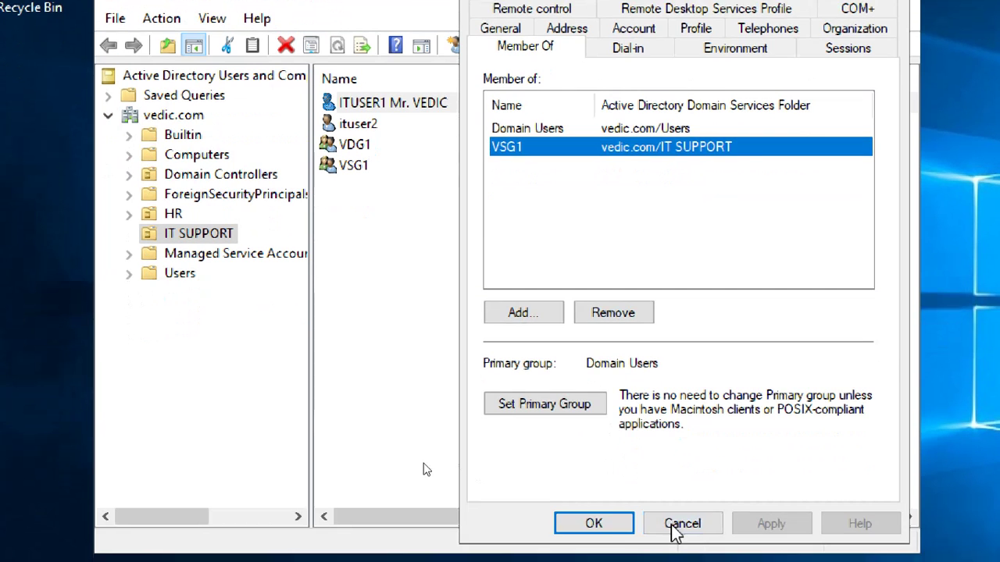
{"action": "left_click", "coordinate": [678, 523]}
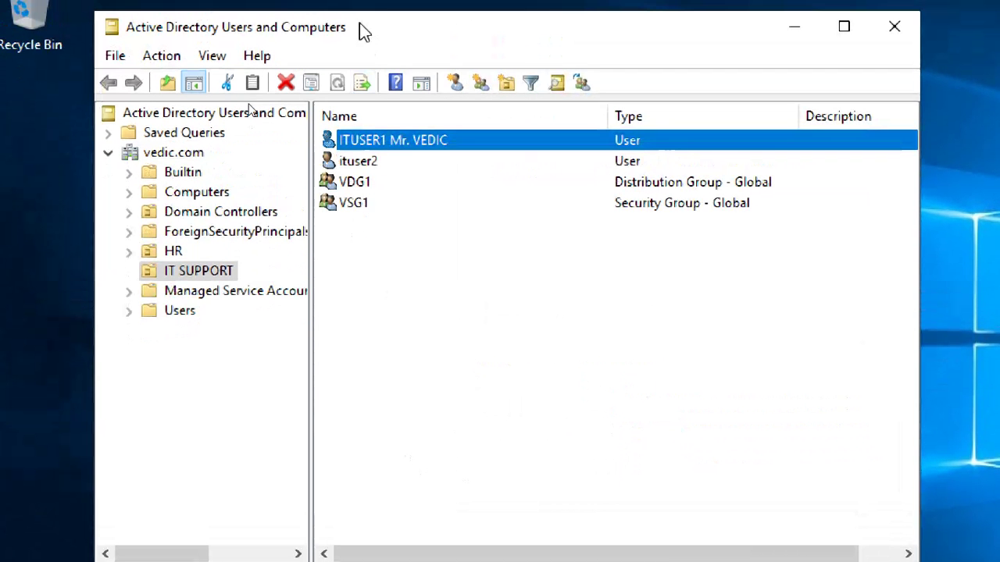
Open the group membership list in the properties of ituser2 in the IT SUPPORT OU.
{"action": "left_click", "coordinate": [391, 208]}
{"action": "left_click", "coordinate": [366, 161]}
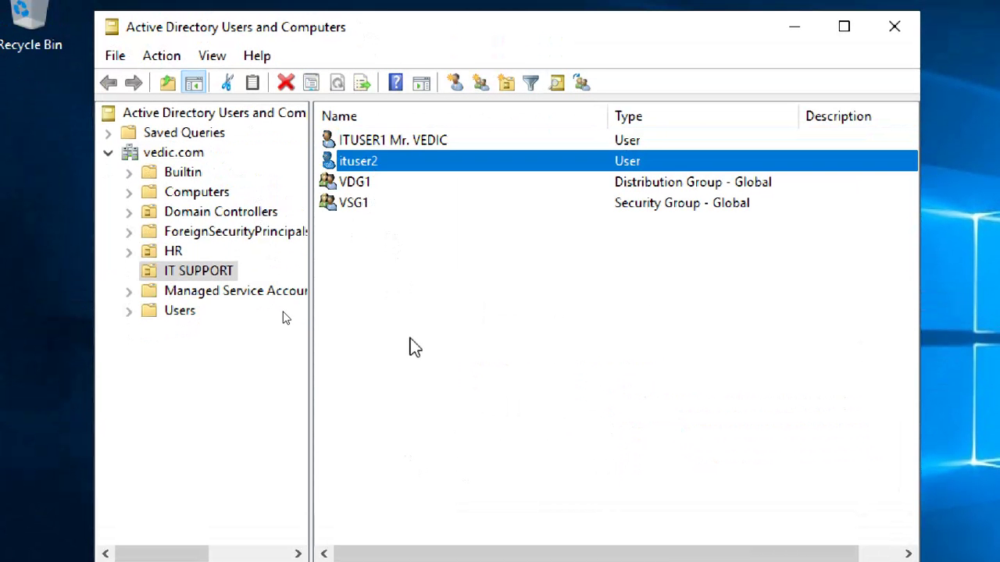
{"action": "double_click", "coordinate": [407, 162]}
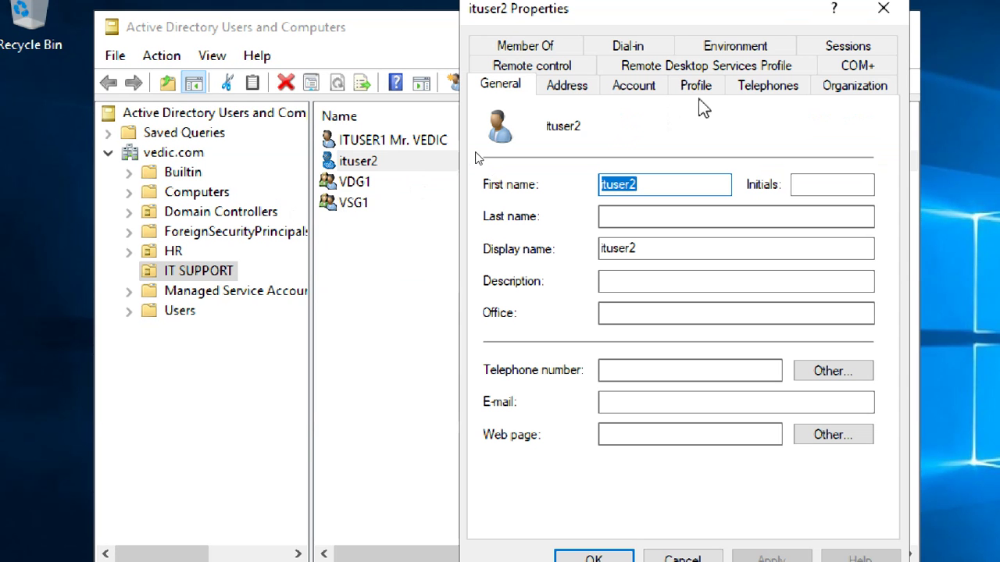
{"action": "left_click", "coordinate": [560, 48]}
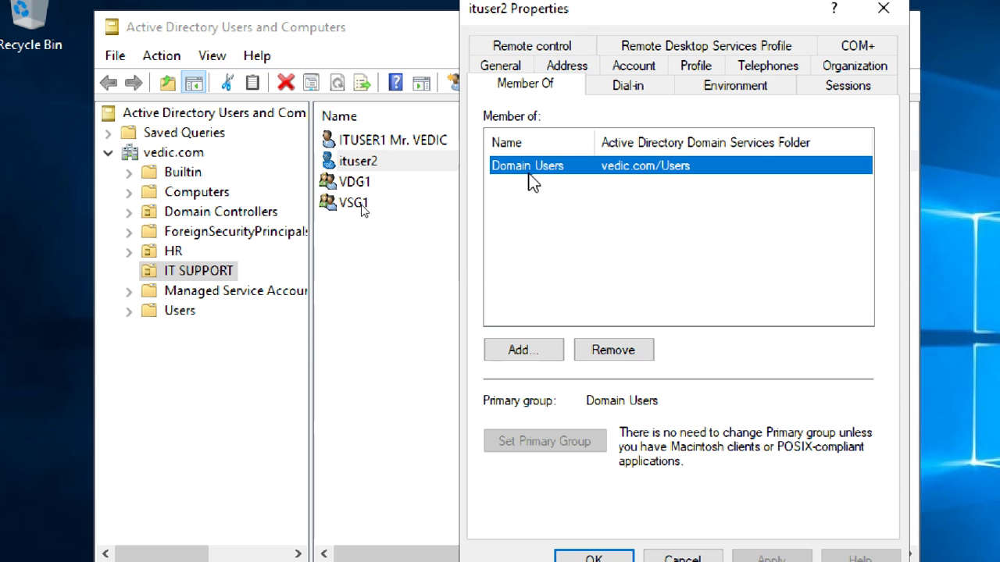
Make ituser2 a member of VSG1, looking up groups matching "V" and choosing VSG1, and save the user's properties.
{"action": "left_click", "coordinate": [520, 353]}
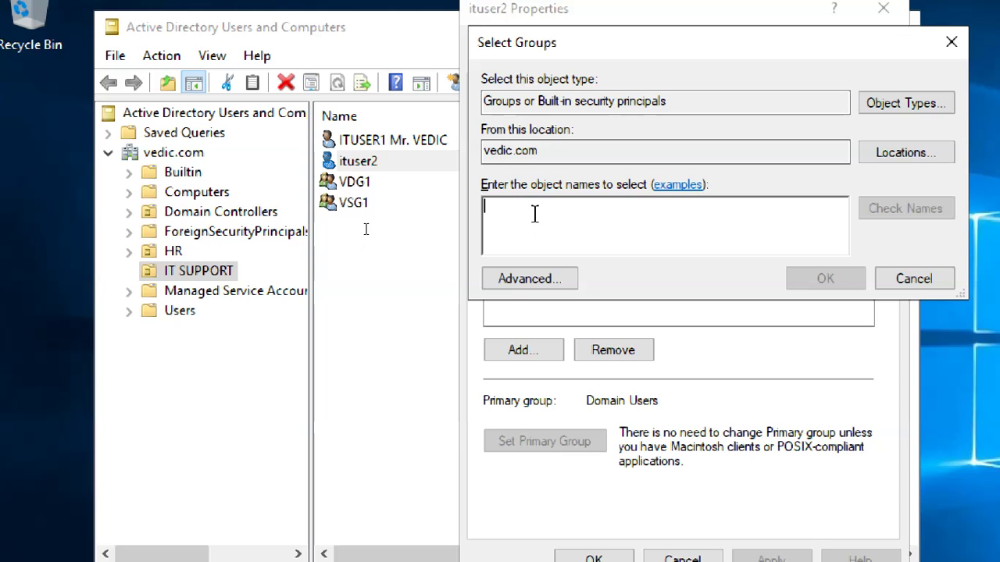
{"action": "type", "text": "V"}
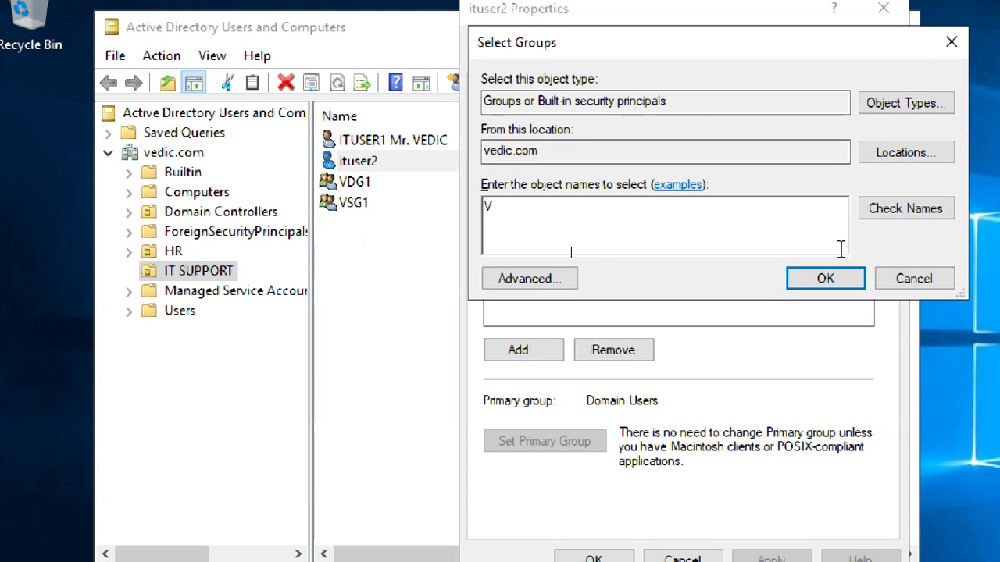
{"action": "left_click", "coordinate": [863, 222]}
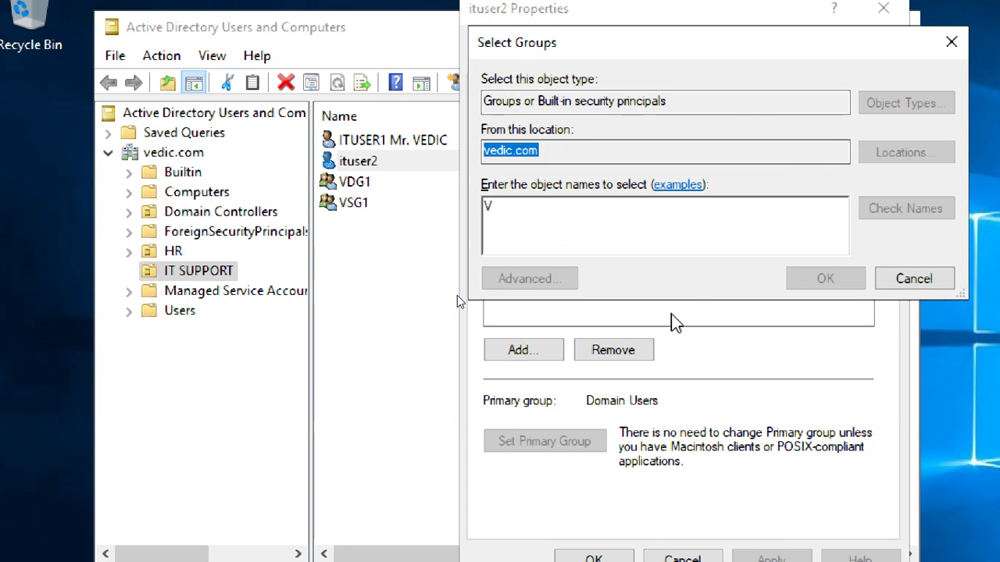
{"action": "left_click", "coordinate": [547, 238]}
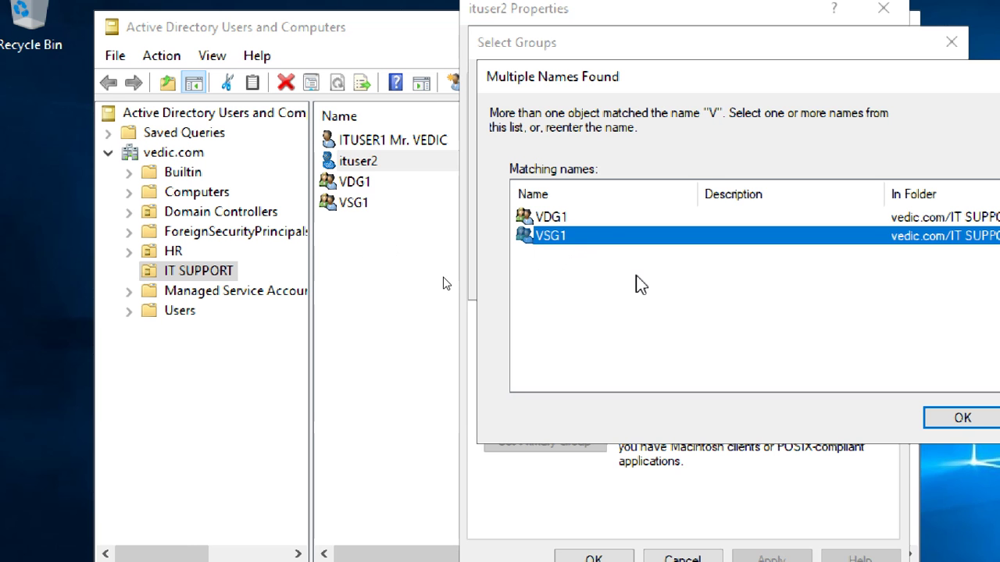
{"action": "left_click", "coordinate": [829, 419]}
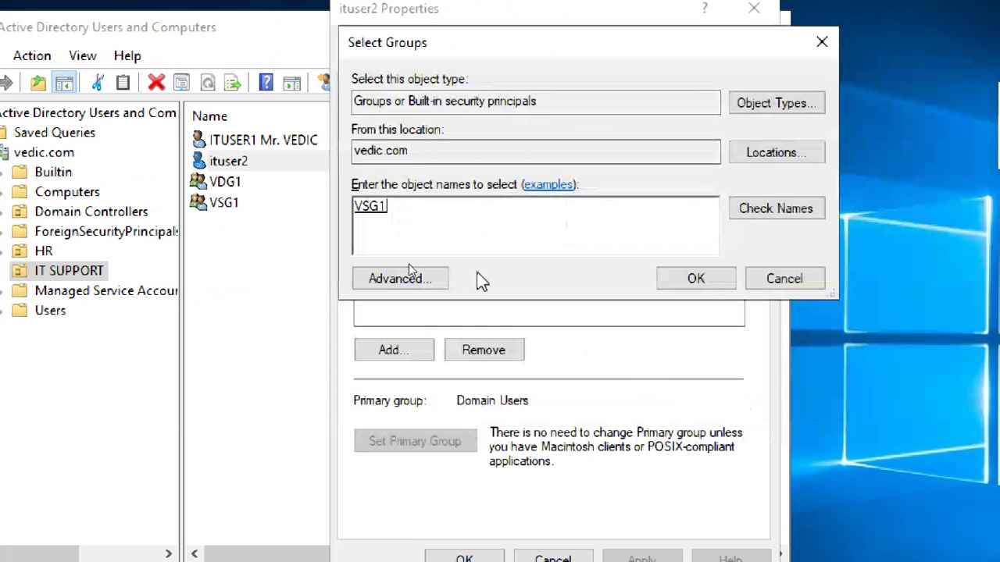
{"action": "left_click", "coordinate": [703, 278]}
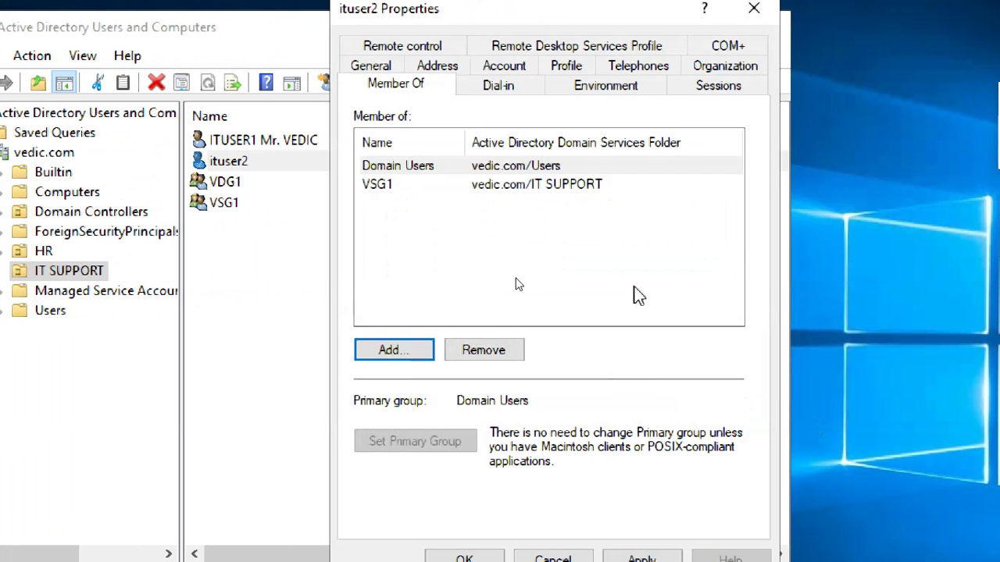
{"action": "left_click", "coordinate": [379, 187]}
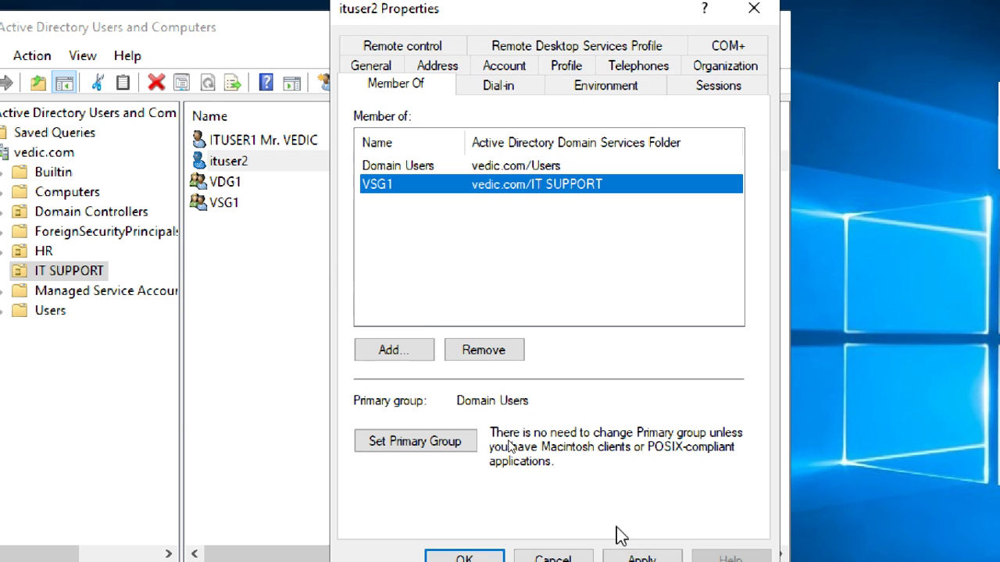
{"action": "left_click", "coordinate": [640, 557]}
{"action": "left_click", "coordinate": [464, 542]}
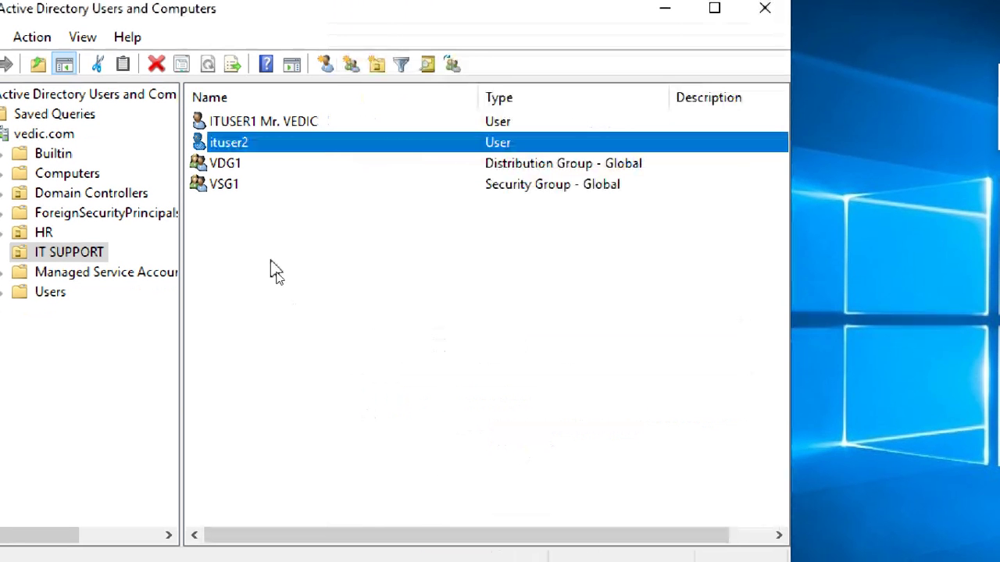
Check the VSG1 group's member list for ituser2 and close the group properties.
{"action": "left_click", "coordinate": [238, 202]}
{"action": "double_click", "coordinate": [236, 188]}
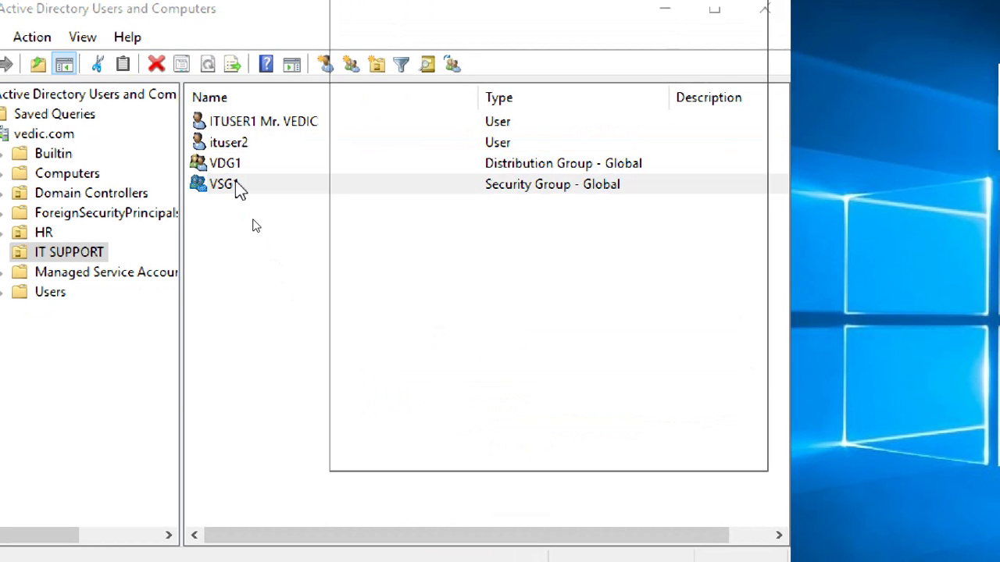
{"action": "left_click", "coordinate": [420, 29]}
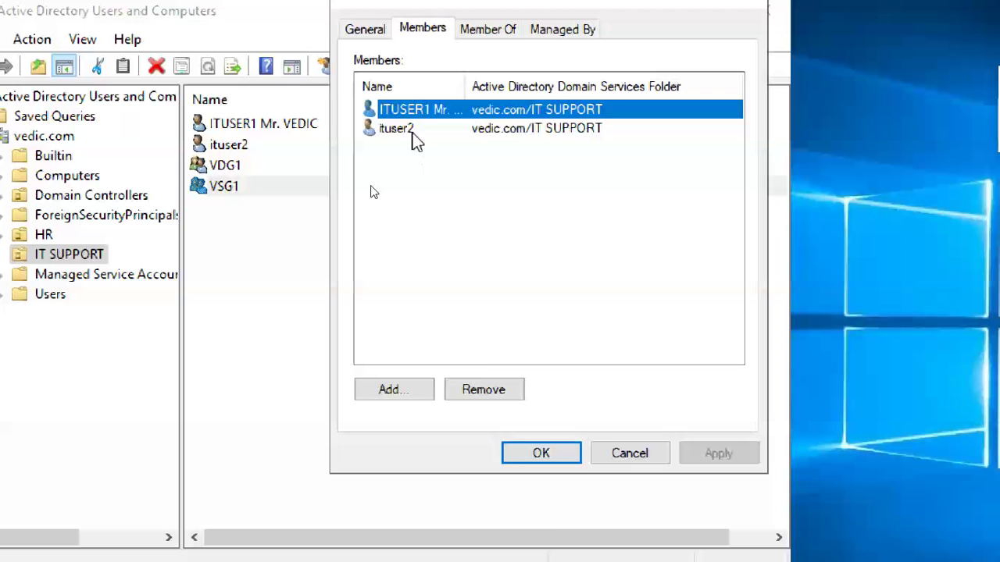
{"action": "left_click", "coordinate": [411, 127]}
{"action": "left_click", "coordinate": [412, 131]}
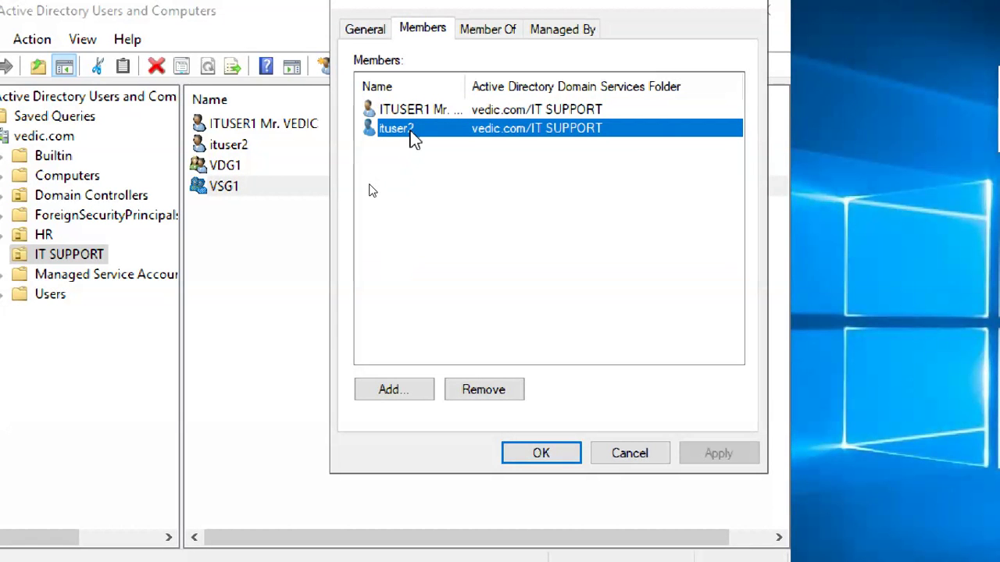
{"action": "left_click", "coordinate": [549, 461]}
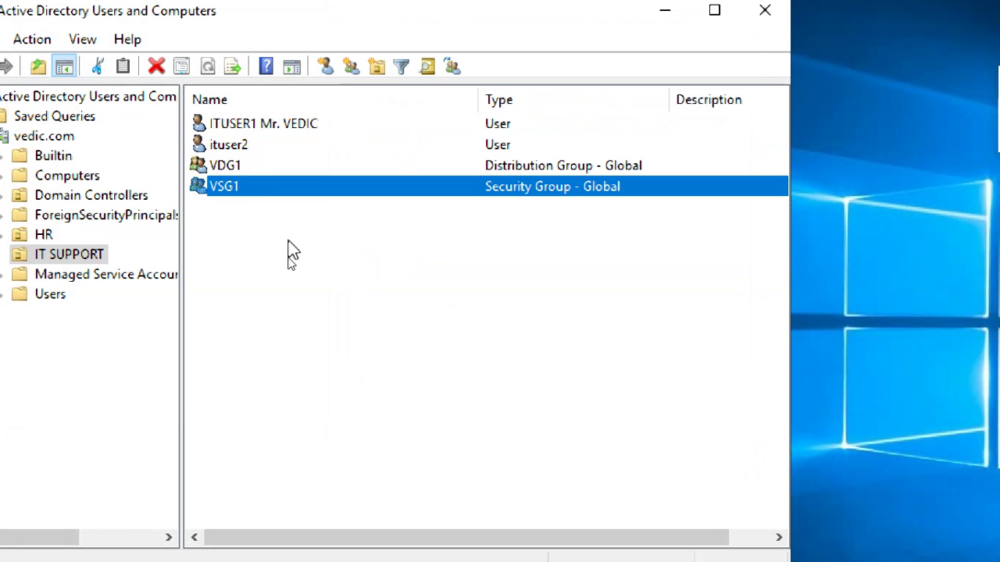
Compare VSG1's member list with ituser2's group memberships, closing each properties dialog after viewing.
{"action": "double_click", "coordinate": [258, 192]}
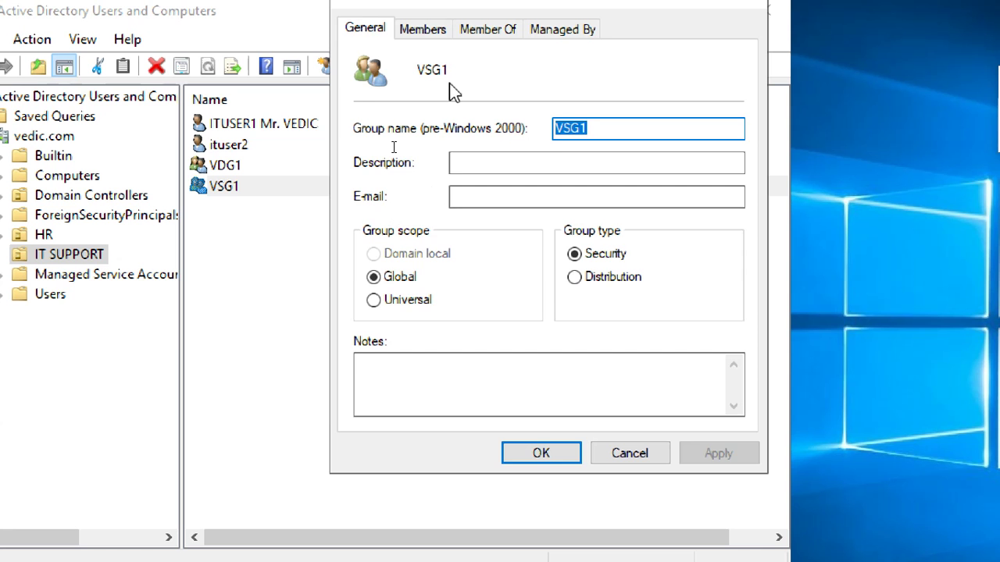
{"action": "left_click", "coordinate": [422, 29]}
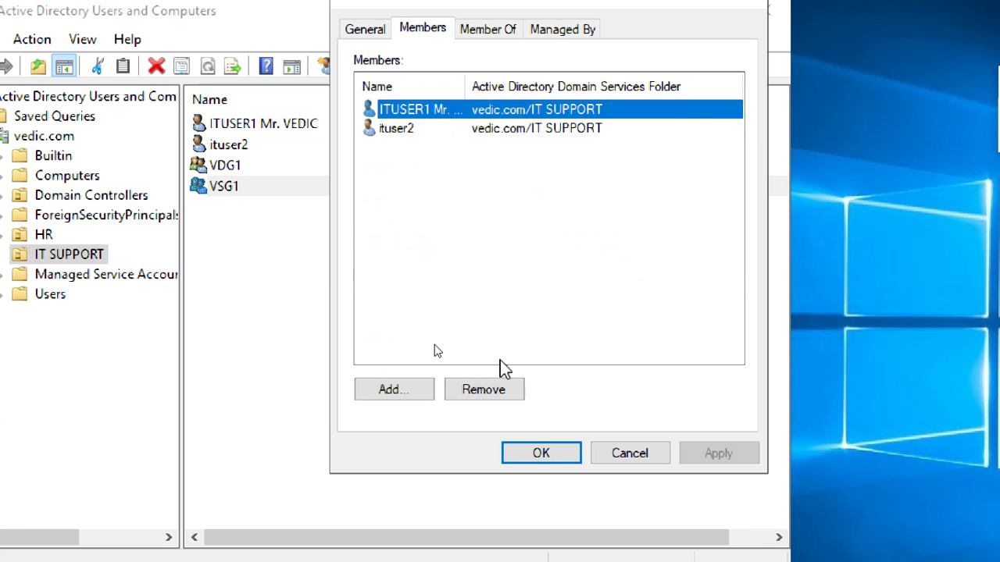
{"action": "left_click", "coordinate": [543, 455]}
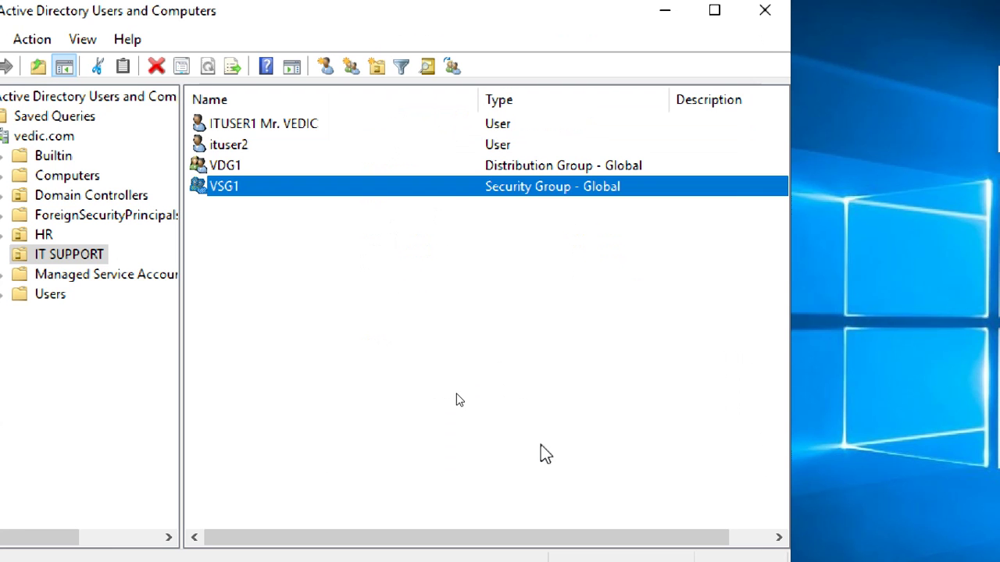
{"action": "double_click", "coordinate": [272, 144]}
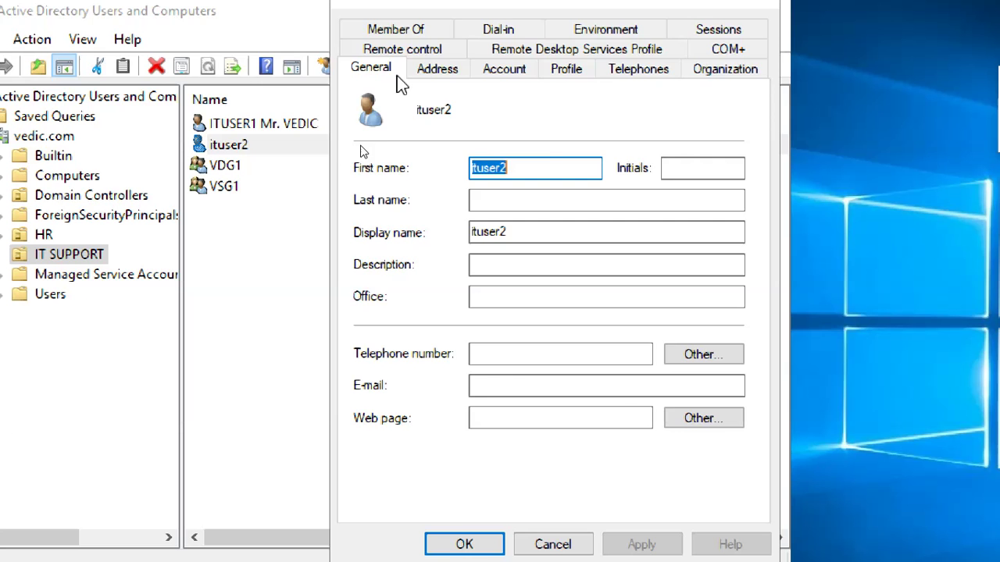
{"action": "left_click", "coordinate": [395, 30]}
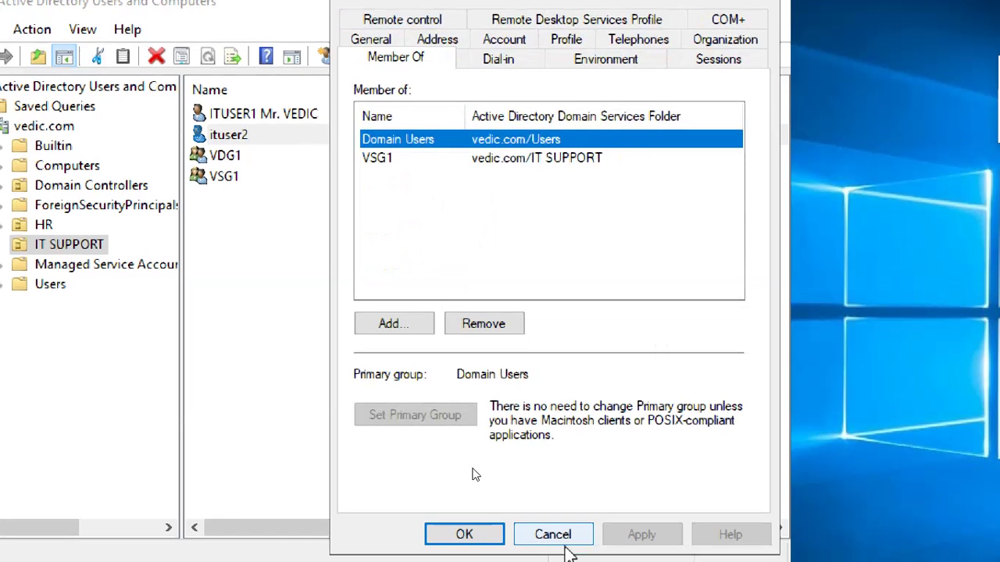
{"action": "left_click", "coordinate": [564, 539]}
Open the member list in the properties of the VDG1 distribution group.
{"action": "left_click", "coordinate": [227, 181]}
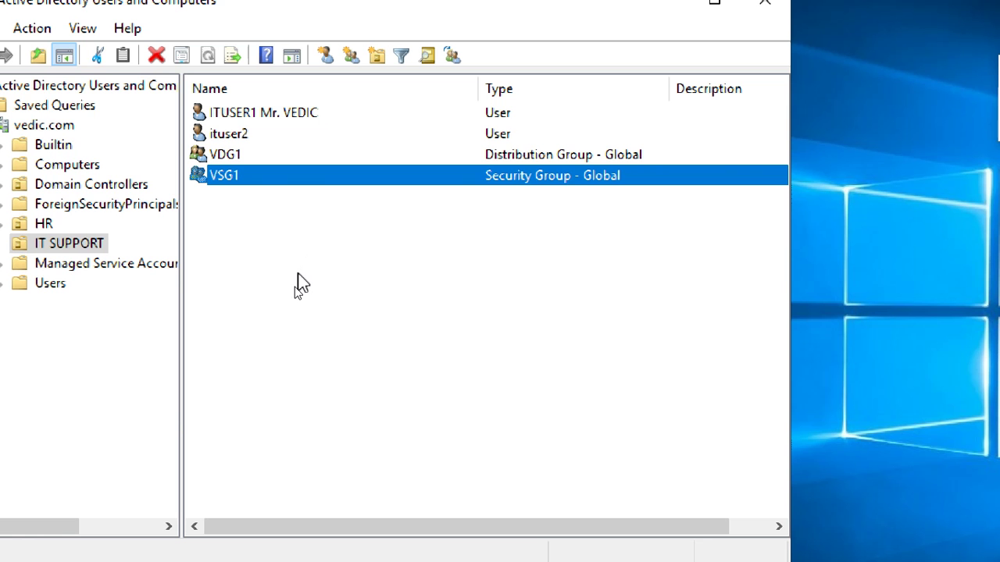
{"action": "left_click", "coordinate": [254, 155]}
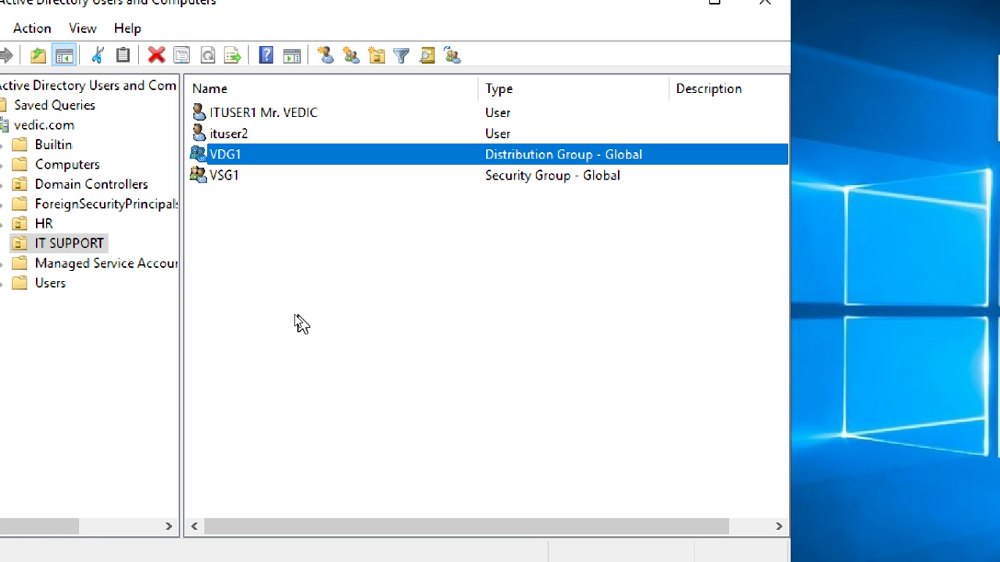
{"action": "double_click", "coordinate": [263, 156]}
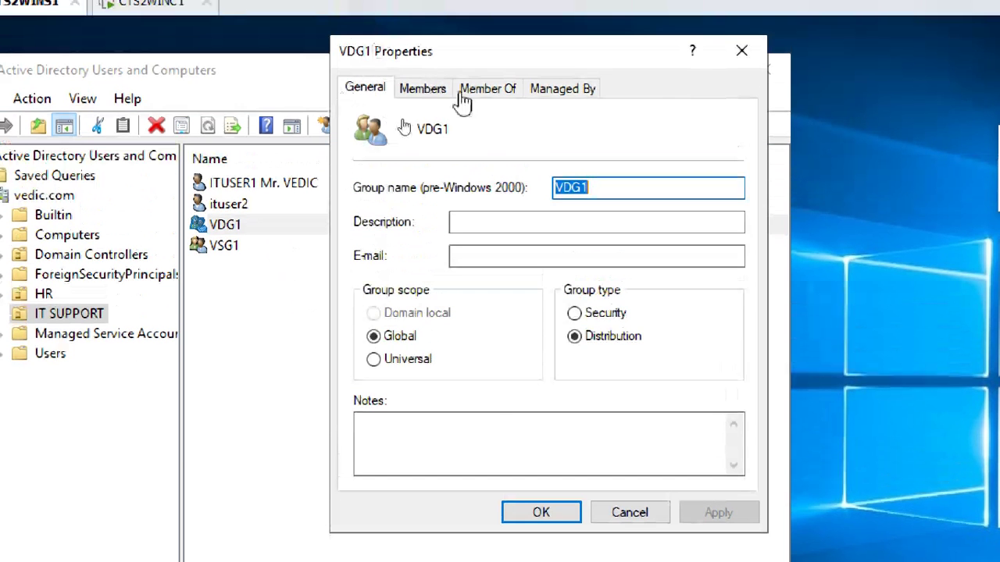
{"action": "left_click", "coordinate": [428, 91]}
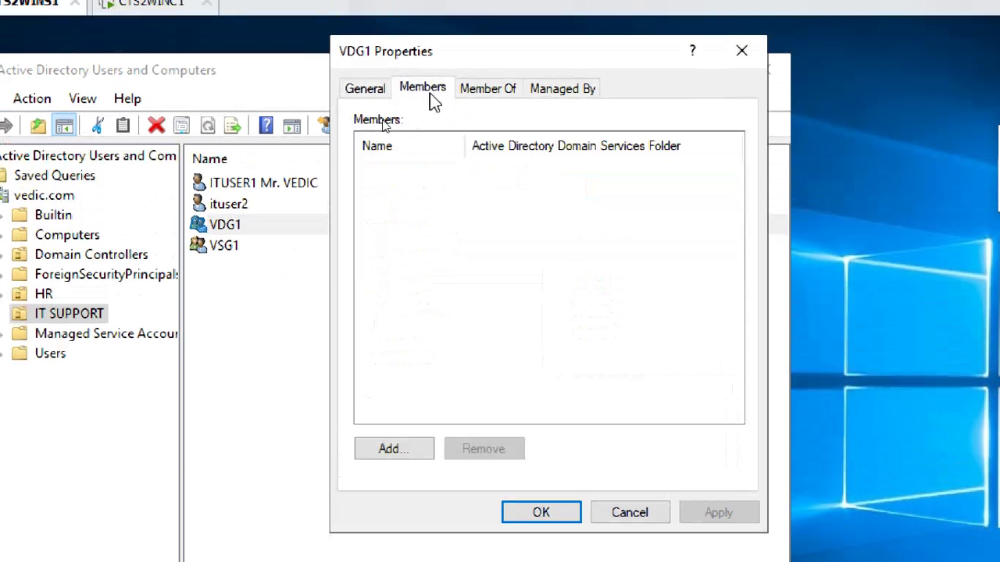
Add ITUSER1 as a member of VDG1, looking up names matching "IT", and save the group's properties.
{"action": "left_click", "coordinate": [403, 451]}
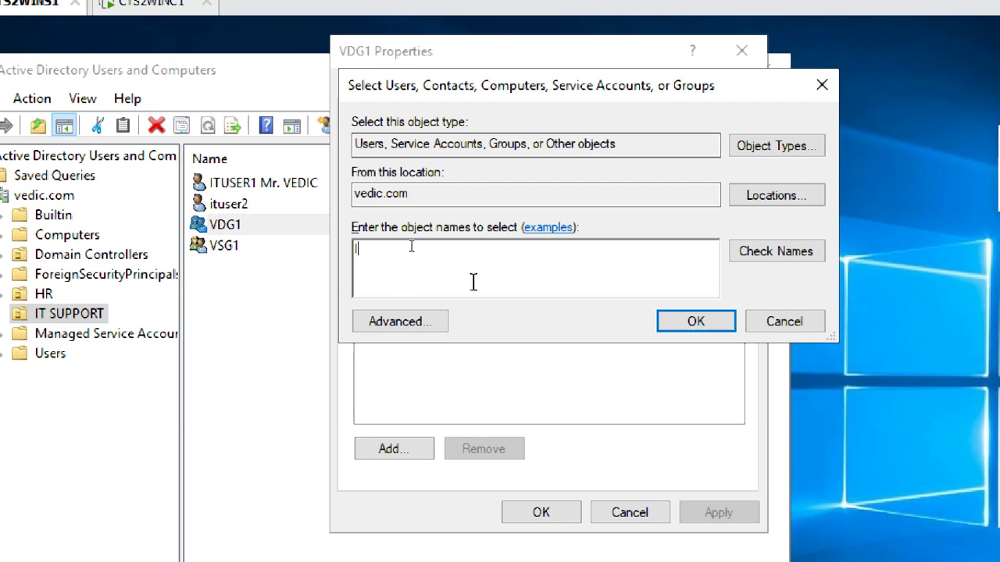
{"action": "type", "text": "IT"}
{"action": "left_click", "coordinate": [770, 252]}
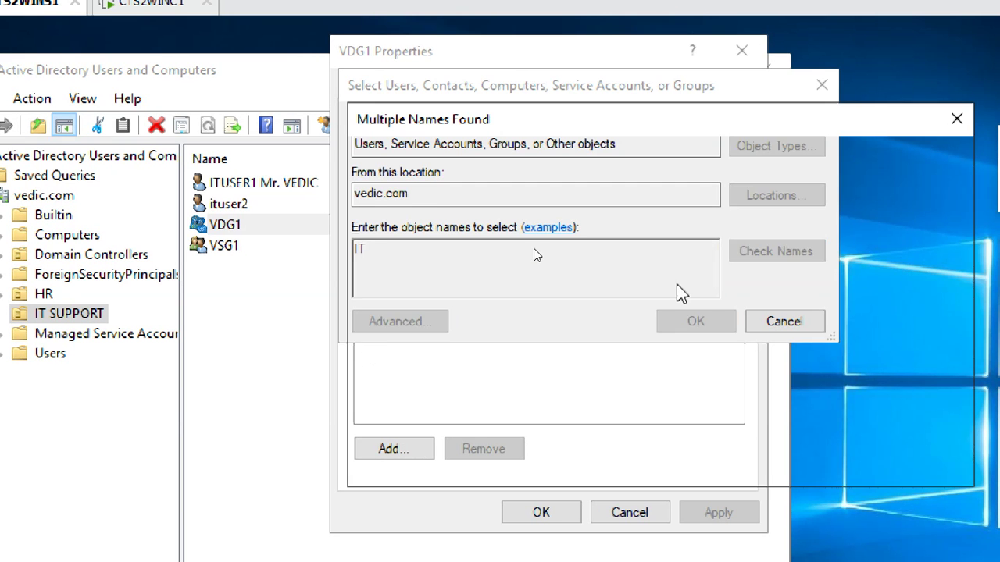
{"action": "left_click", "coordinate": [437, 261]}
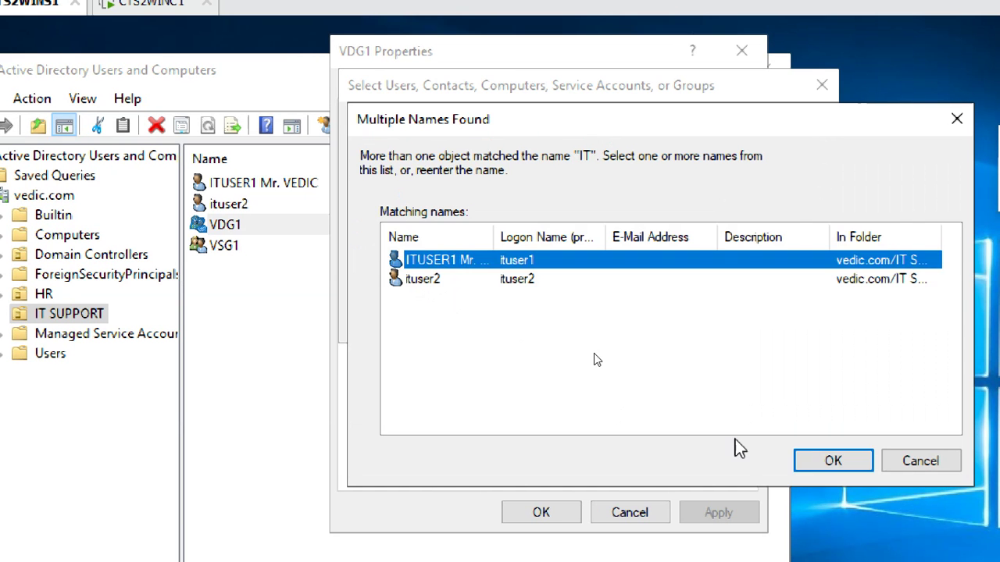
{"action": "left_click", "coordinate": [804, 462]}
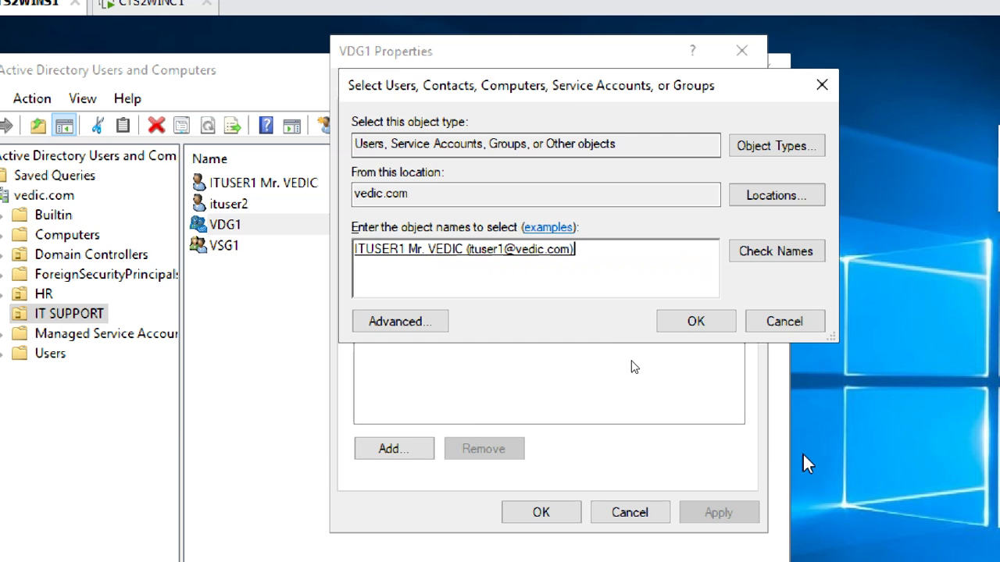
{"action": "left_click", "coordinate": [693, 325]}
{"action": "left_click", "coordinate": [719, 513]}
{"action": "left_click", "coordinate": [541, 513]}
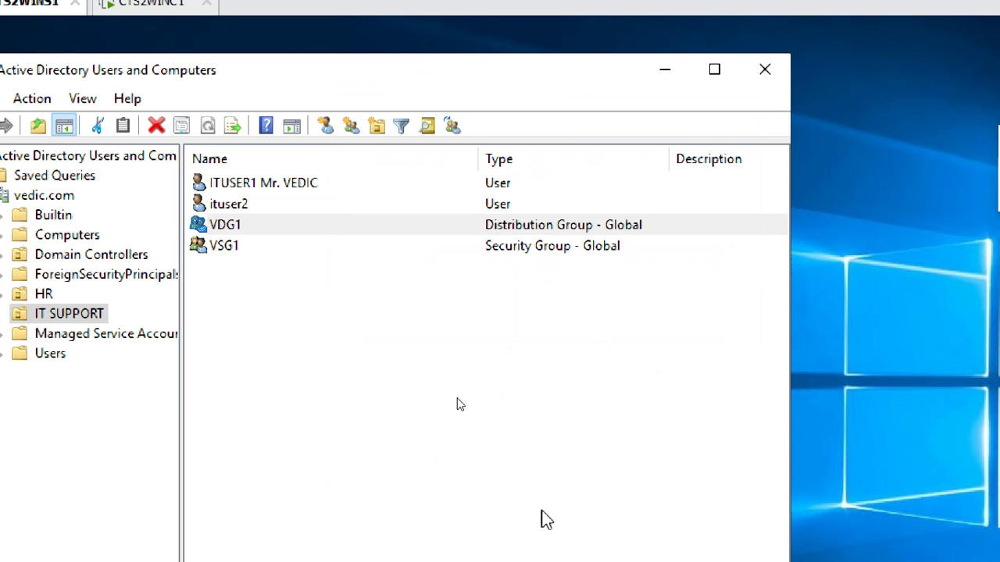
Check ITUSER1's group memberships for VDG1 and VSG1, and close the user's properties.
{"action": "left_click", "coordinate": [383, 351]}
{"action": "double_click", "coordinate": [262, 185]}
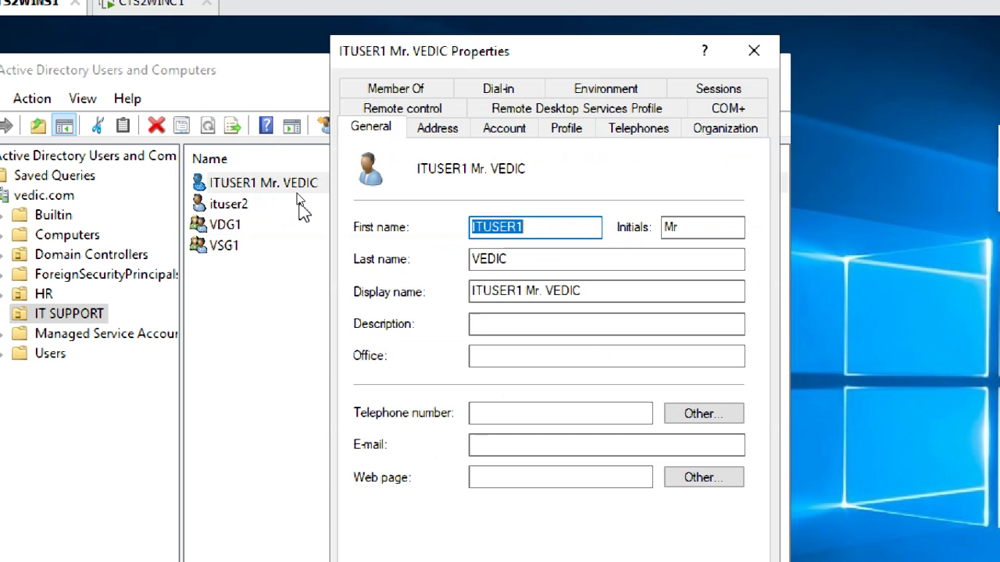
{"action": "left_click", "coordinate": [412, 87]}
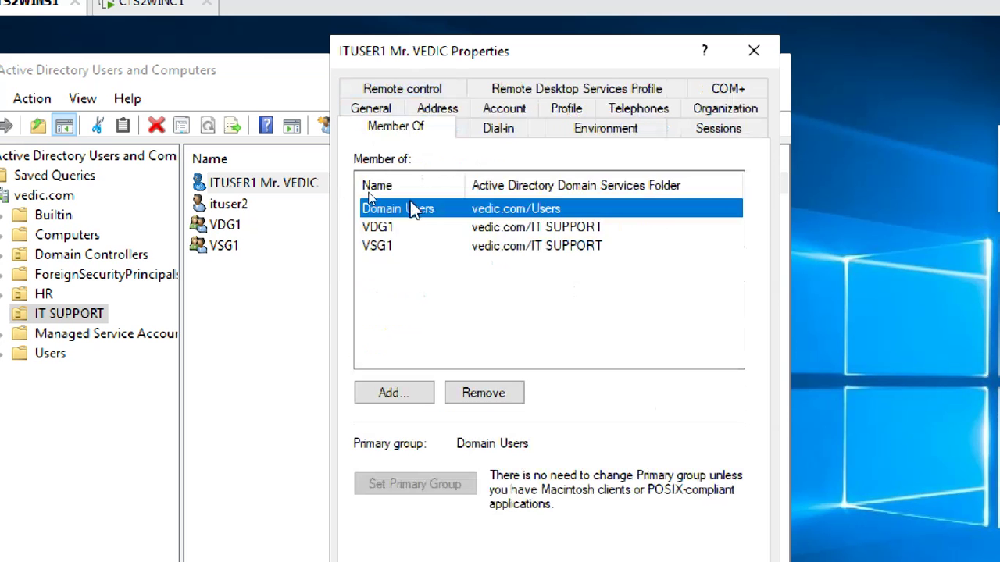
{"action": "left_click", "coordinate": [385, 246]}
{"action": "left_click", "coordinate": [390, 234]}
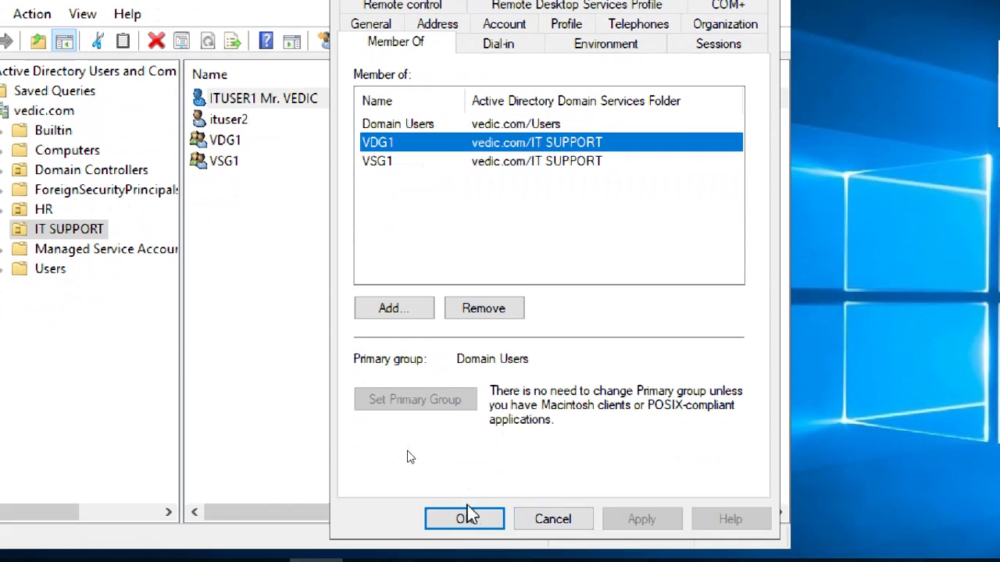
{"action": "left_click", "coordinate": [466, 517]}
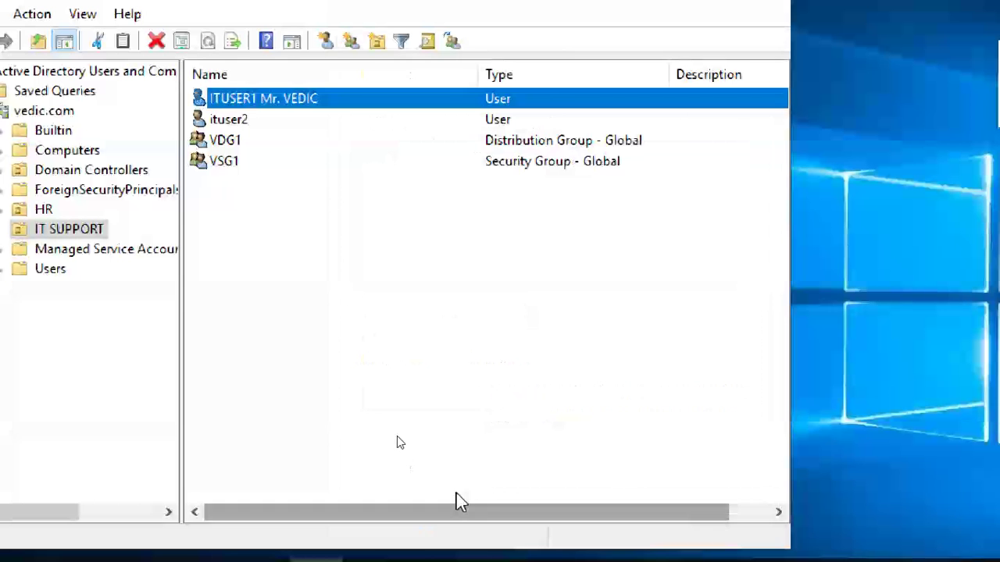
Open the list of group memberships in ituser2's properties.
{"action": "left_click", "coordinate": [267, 234]}
{"action": "double_click", "coordinate": [241, 119]}
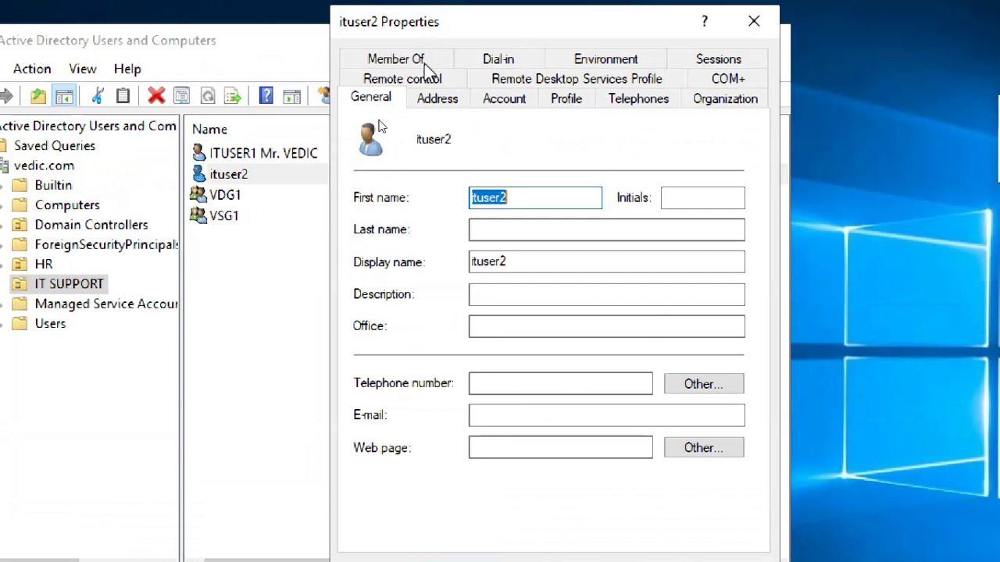
{"action": "left_click", "coordinate": [414, 6]}
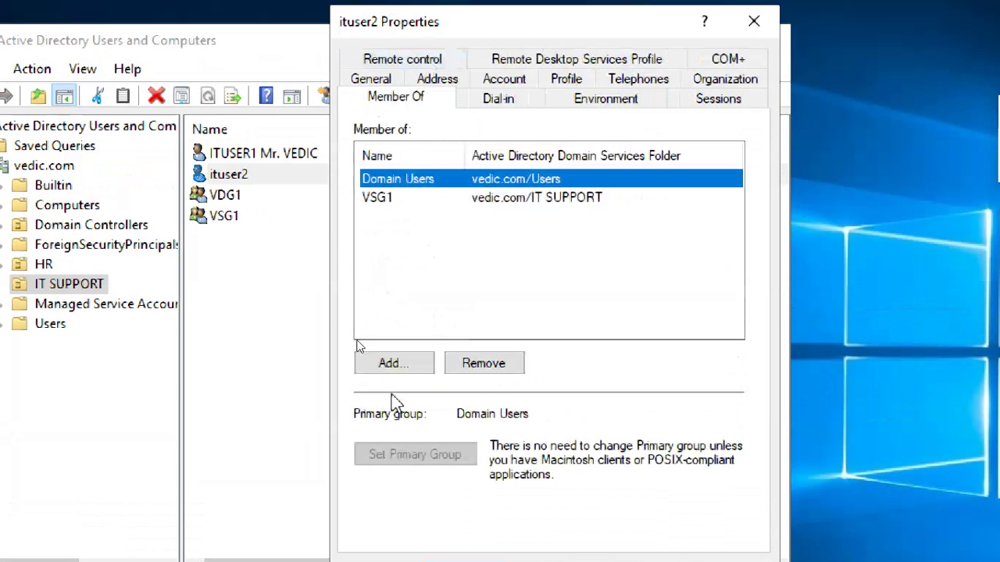
{"action": "left_click", "coordinate": [394, 364]}
{"action": "type", "text": "V"}
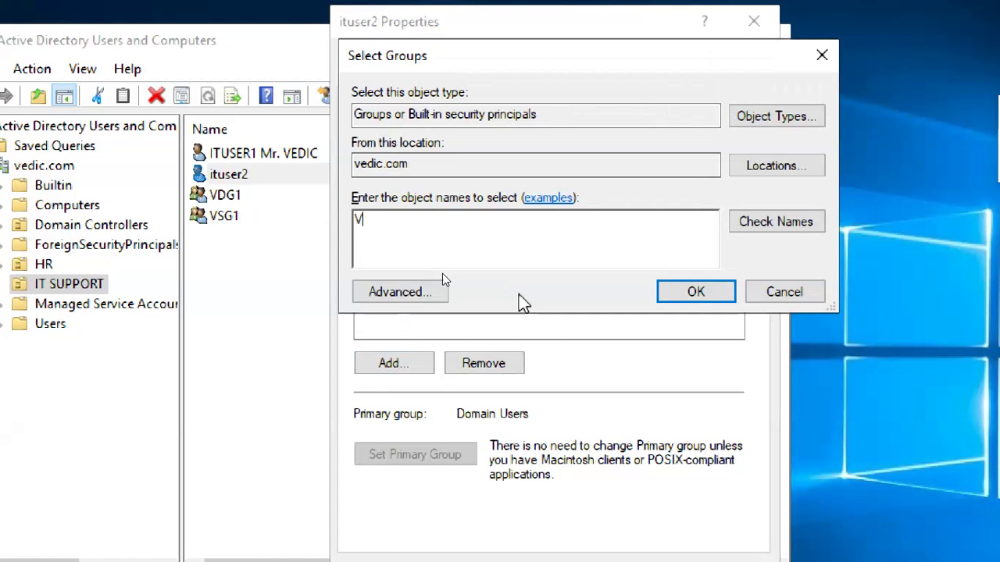
{"action": "left_click", "coordinate": [756, 226]}
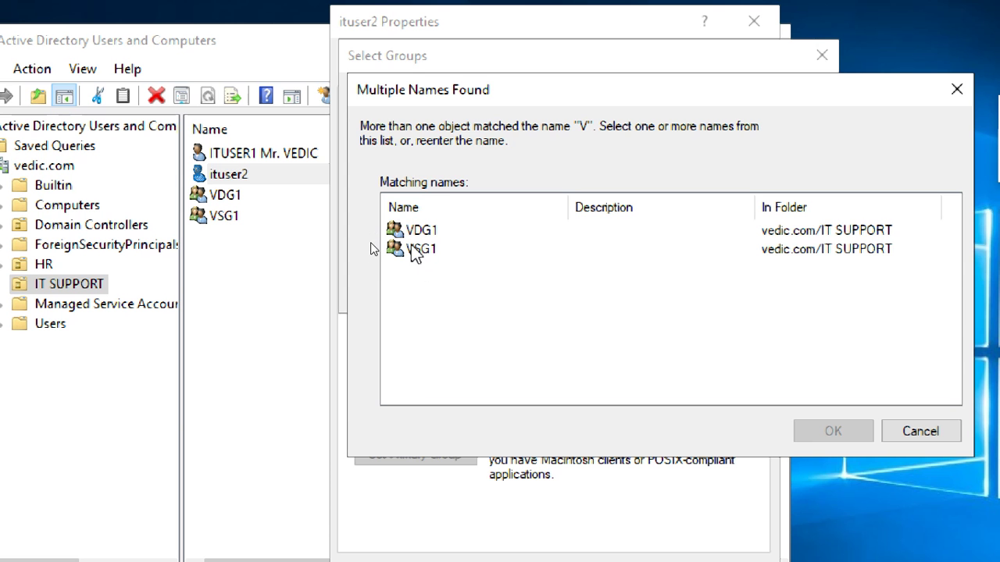
{"action": "left_click", "coordinate": [417, 250]}
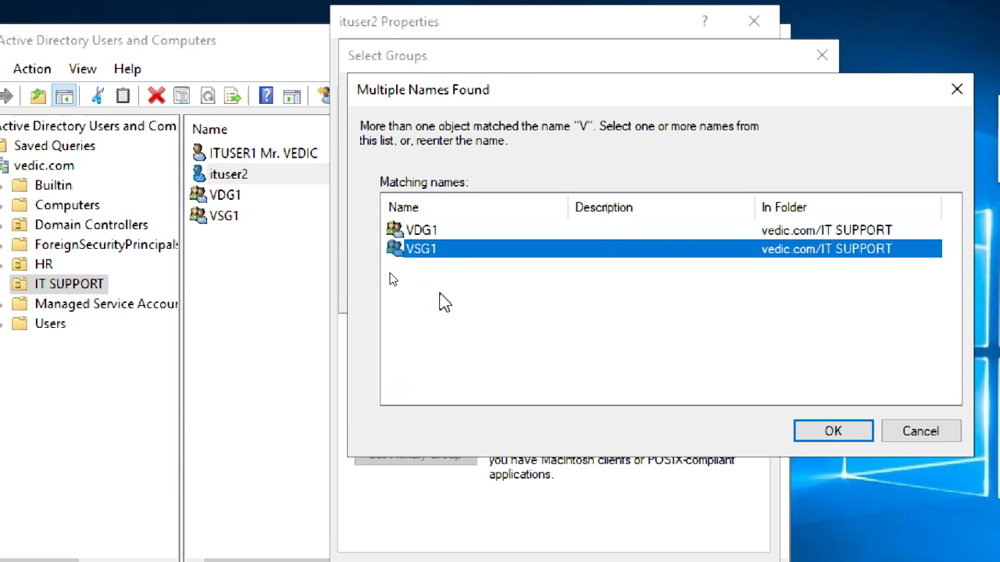
{"action": "left_click", "coordinate": [918, 433]}
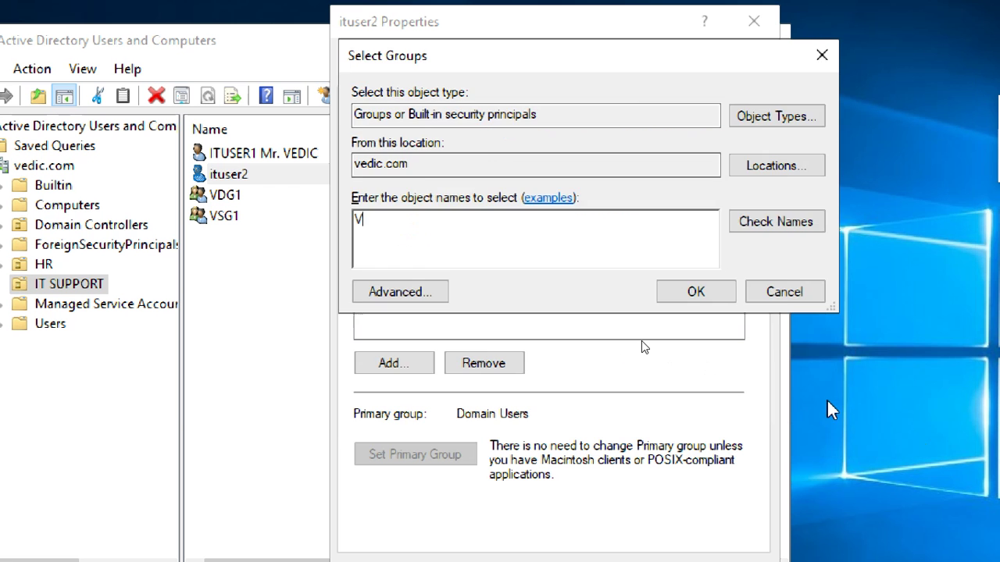
{"action": "left_click", "coordinate": [783, 301]}
Select the VSG1 entry in ituser2's group memberships for review.
{"action": "left_click", "coordinate": [391, 232]}
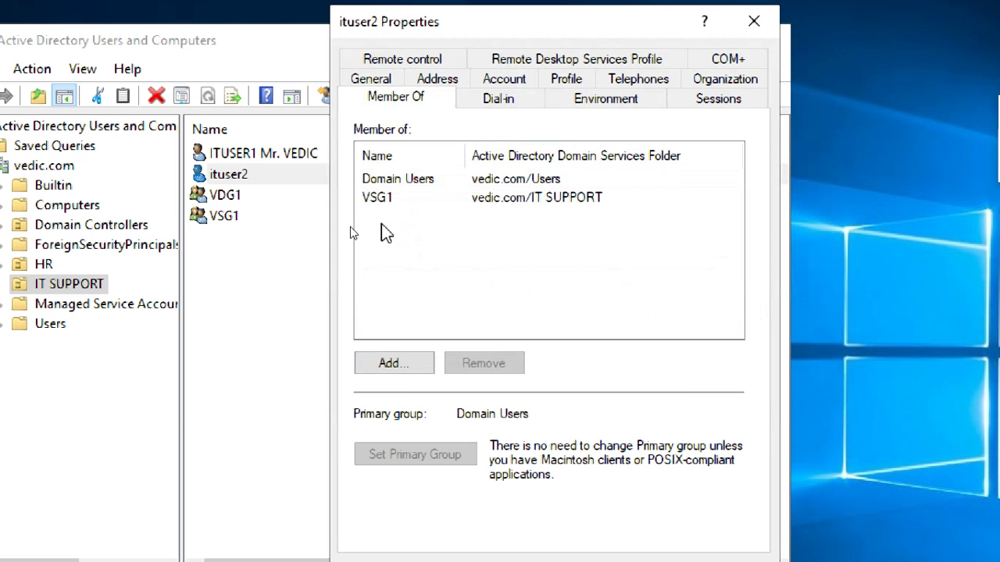
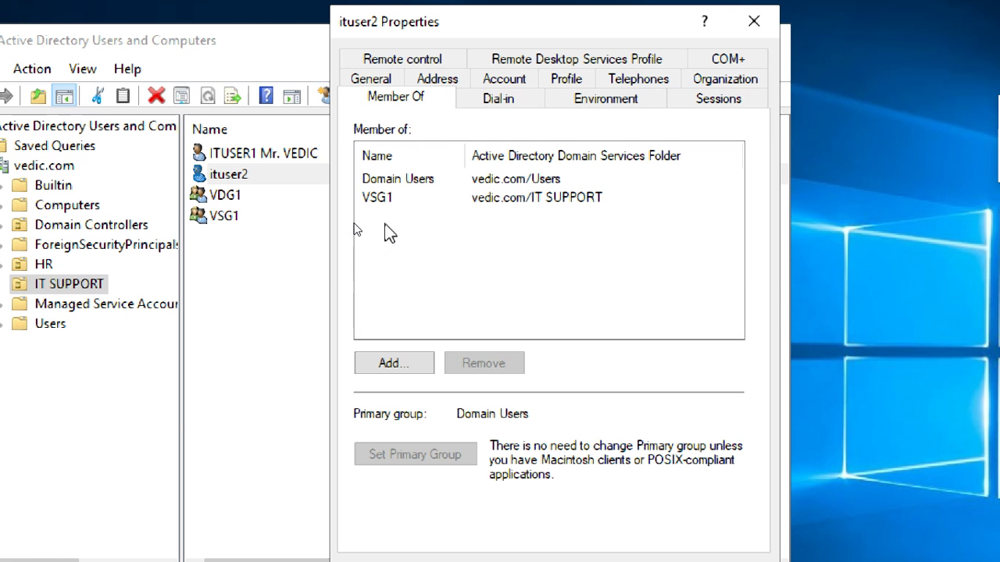
{"action": "left_click", "coordinate": [396, 200]}
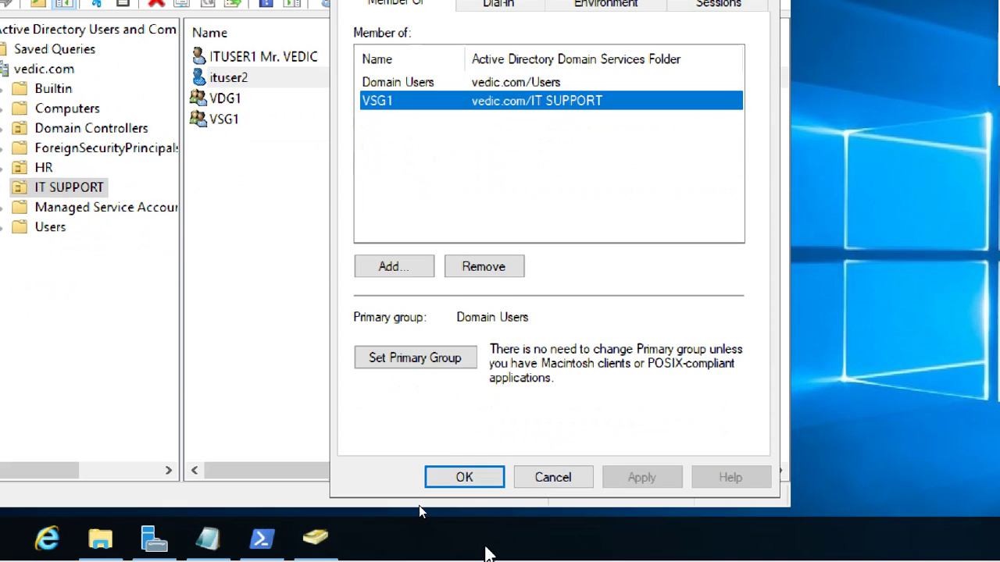
Accept the group membership properties of ituser2 and close them.
{"action": "left_click", "coordinate": [486, 478]}
{"action": "left_click", "coordinate": [283, 307]}
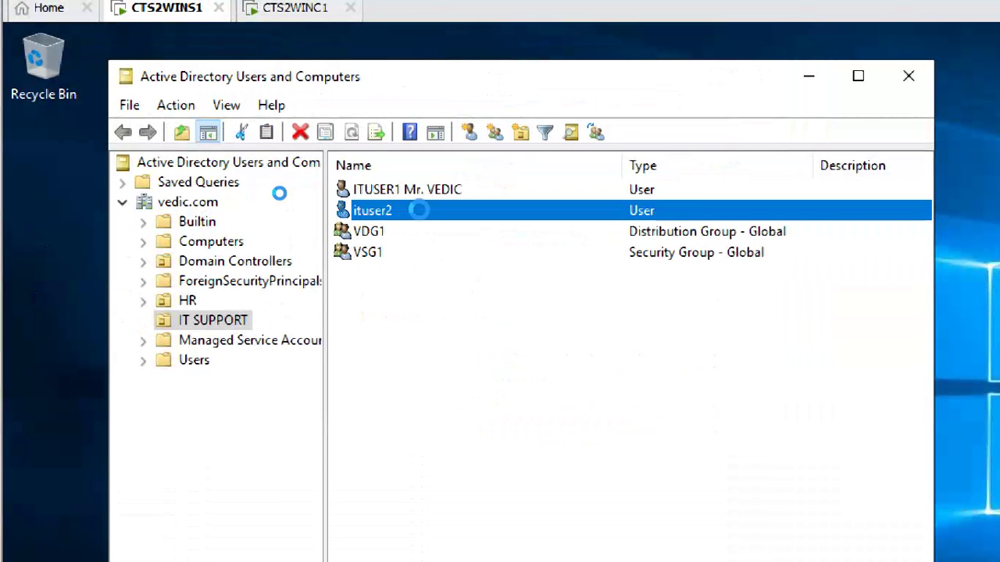
Open the add-to-group selection for ituser2 in the IT SUPPORT unit and cancel it.
{"action": "right_click", "coordinate": [418, 212]}
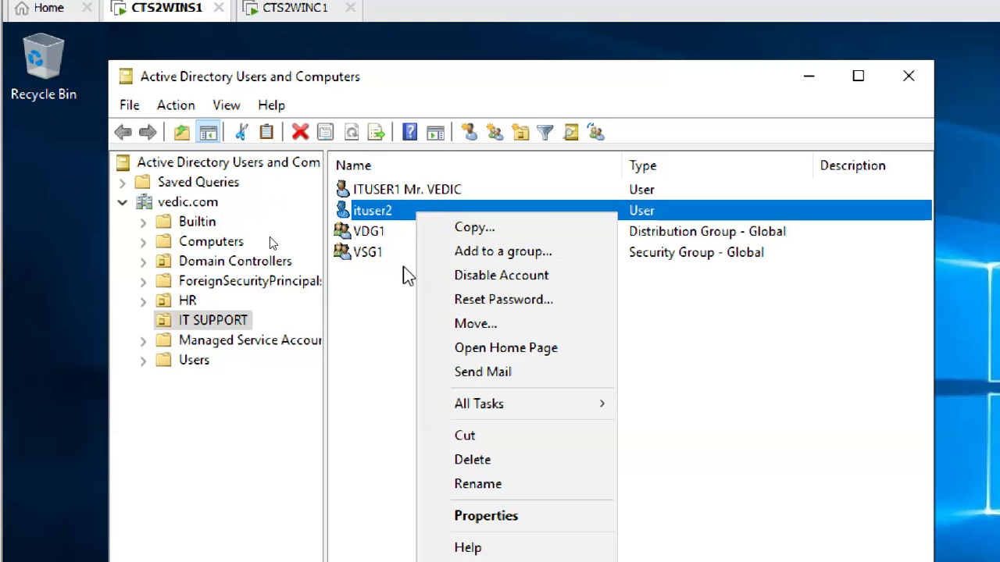
{"action": "left_click", "coordinate": [410, 296]}
{"action": "left_click", "coordinate": [409, 215]}
{"action": "right_click", "coordinate": [403, 214]}
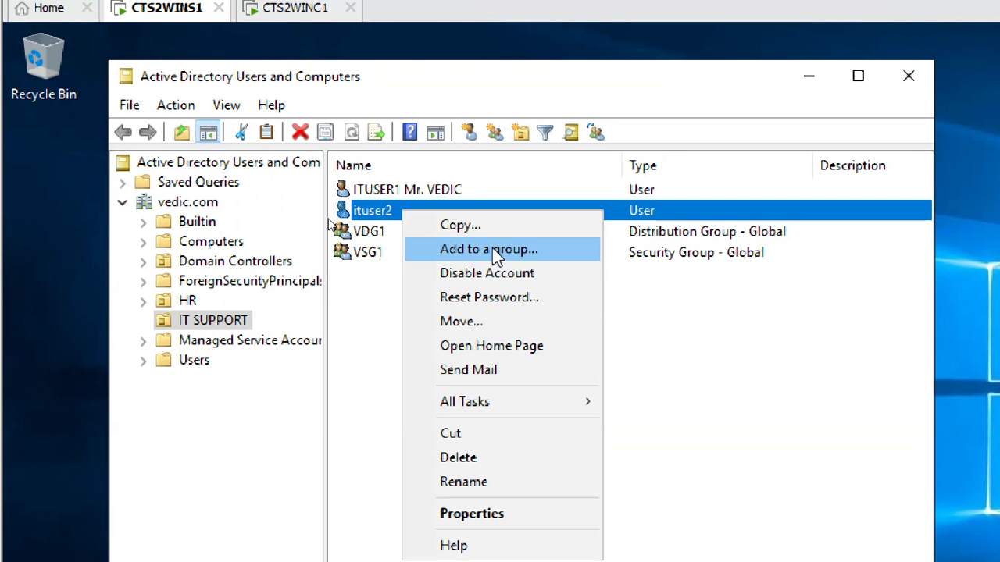
{"action": "left_click", "coordinate": [500, 254]}
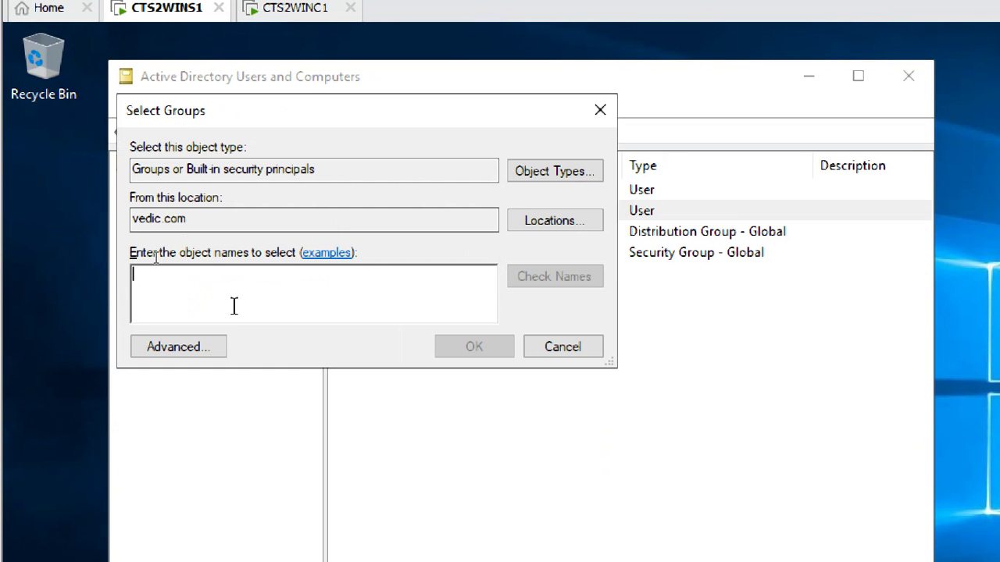
{"action": "left_click", "coordinate": [553, 348]}
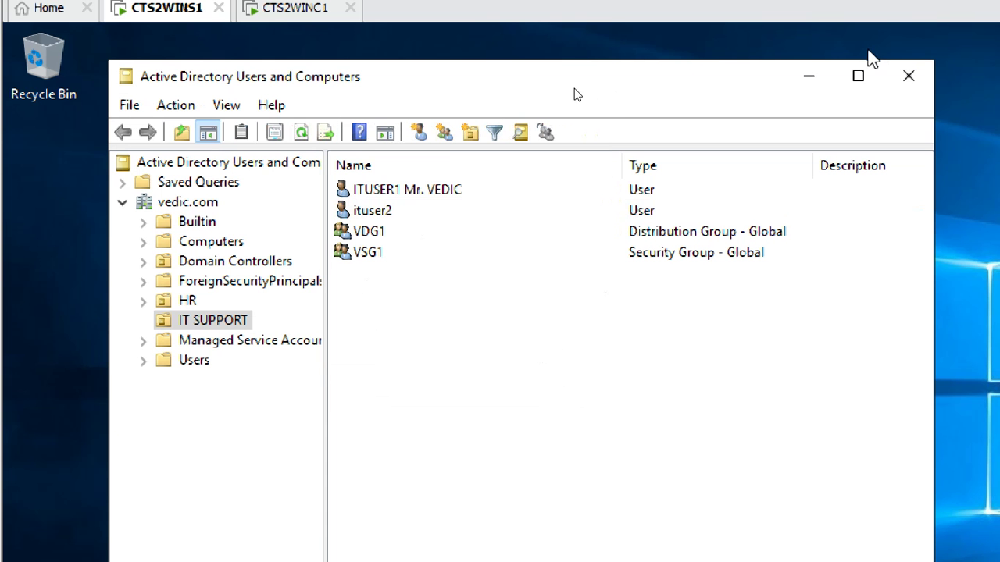
Minimize Active Directory Users and Computers, then save and close the aa text file in Notepad.
{"action": "left_click", "coordinate": [812, 75]}
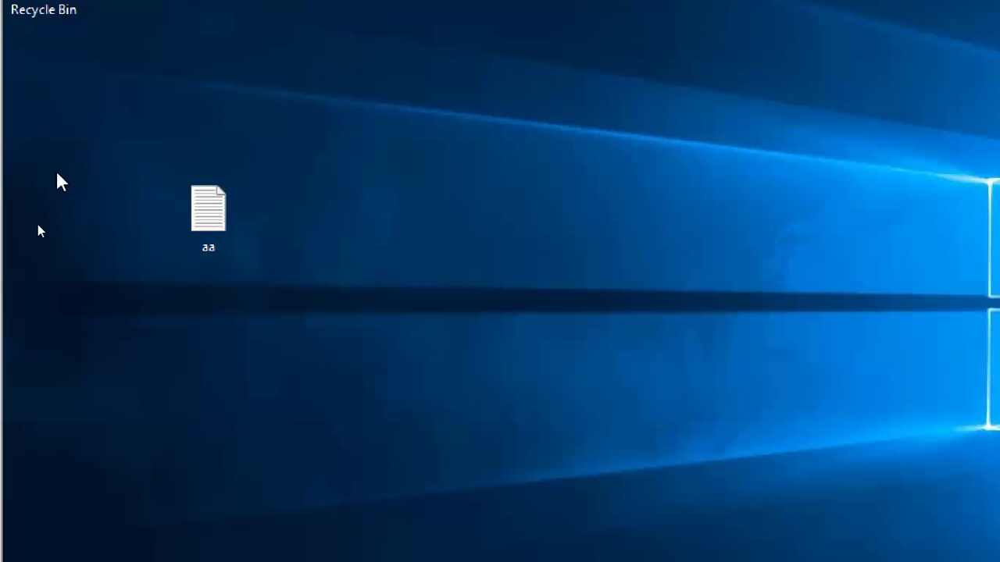
{"action": "left_click", "coordinate": [204, 221]}
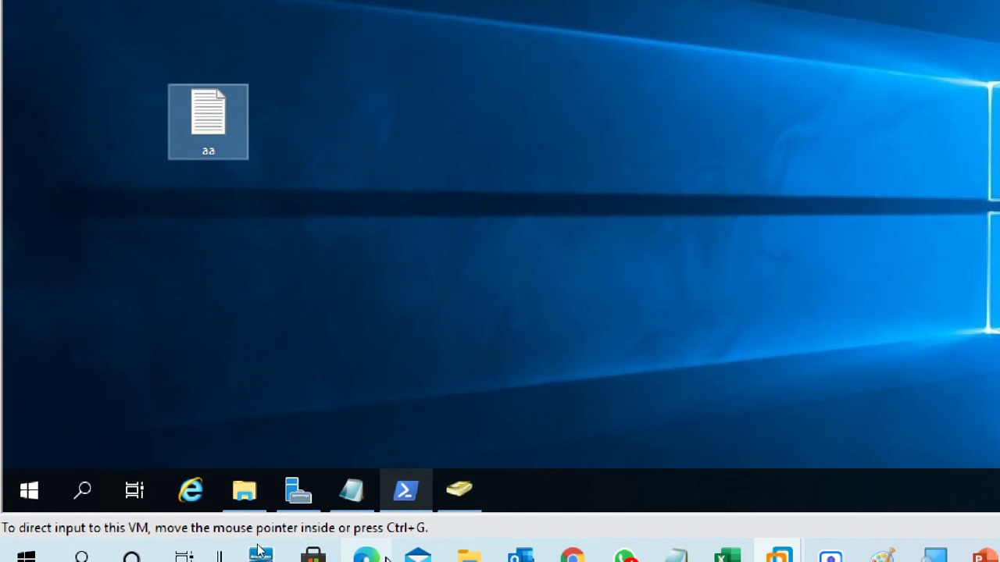
{"action": "left_click", "coordinate": [351, 490]}
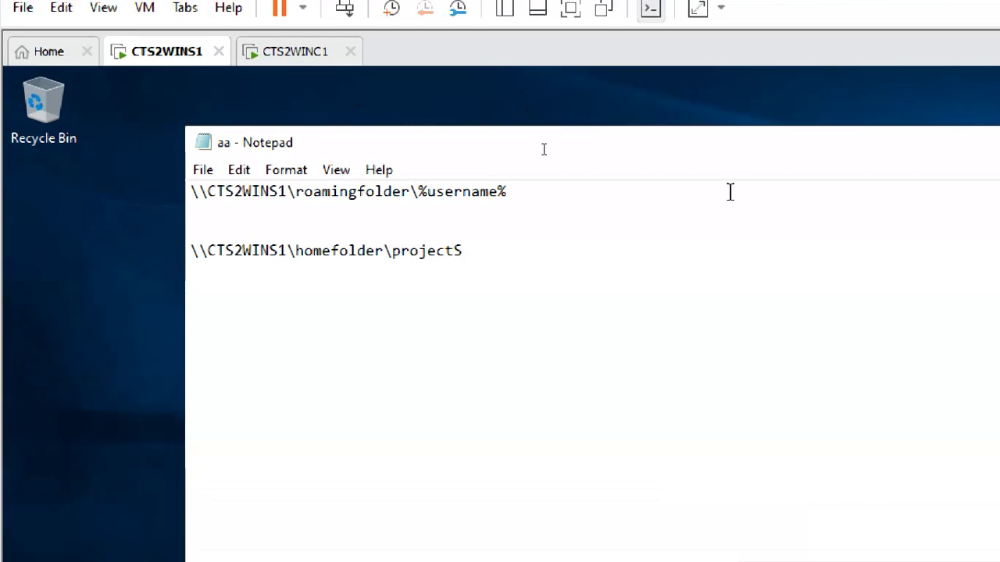
{"action": "left_click", "coordinate": [975, 146]}
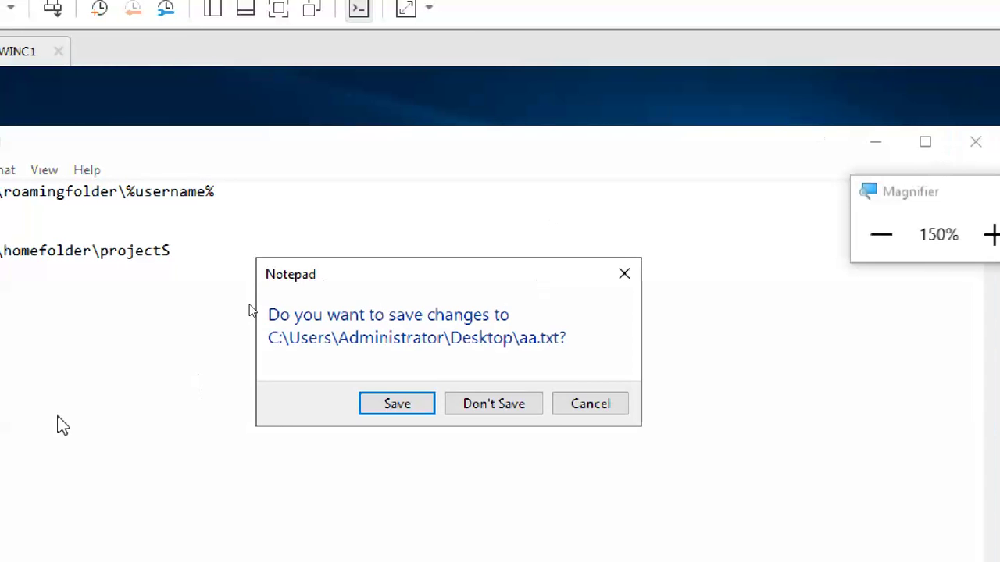
{"action": "left_click", "coordinate": [396, 404]}
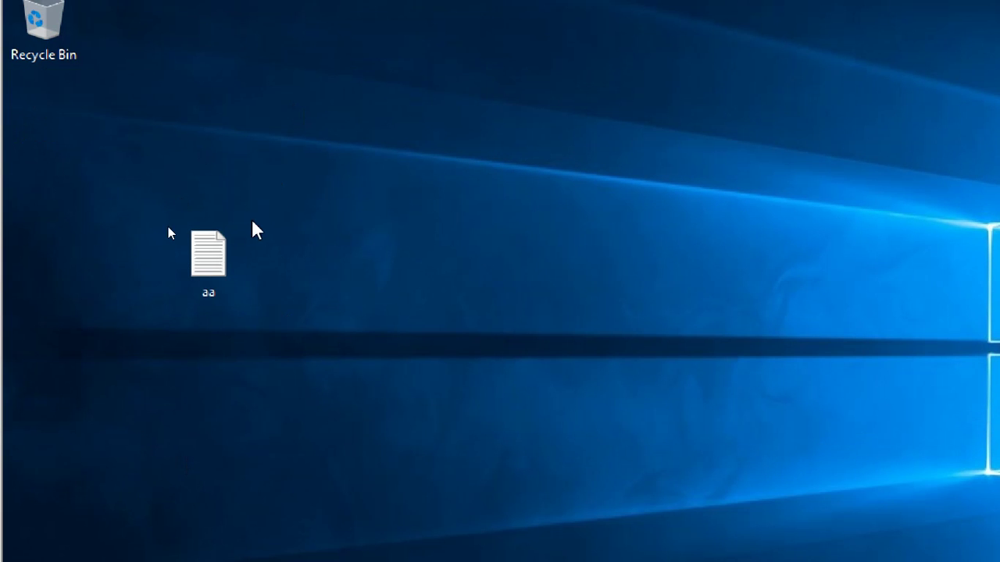
Open the security permissions of the aa text file on the desktop for editing.
{"action": "right_click", "coordinate": [216, 250]}
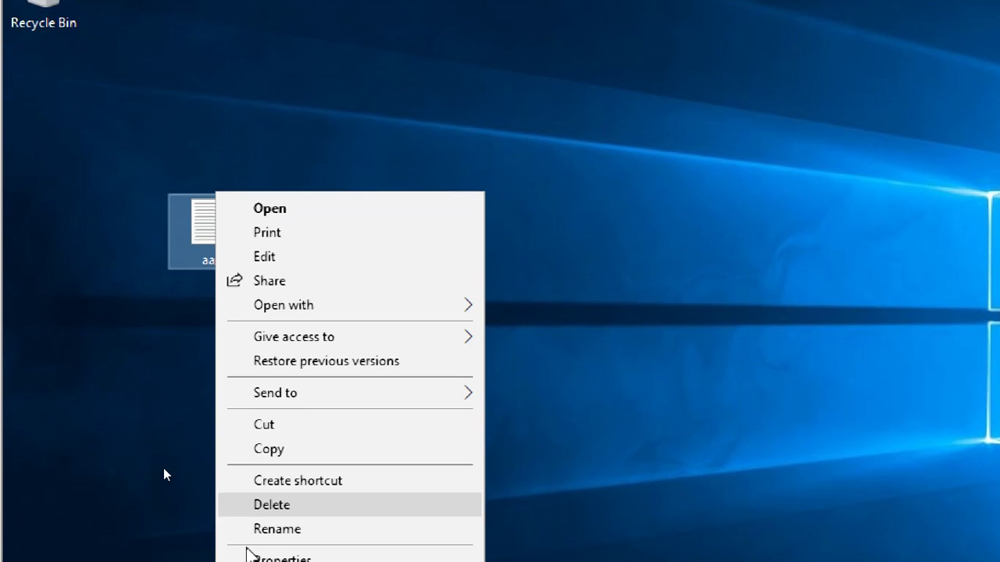
{"action": "left_click", "coordinate": [269, 533]}
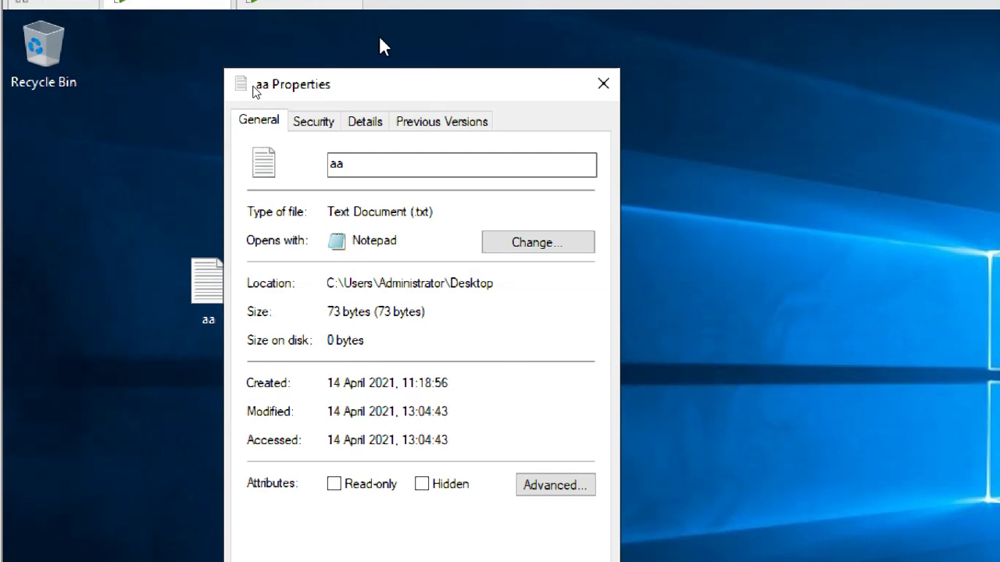
{"action": "left_click_drag", "start_coordinate": [415, 92], "coordinate": [515, 61]}
{"action": "left_click", "coordinate": [435, 98]}
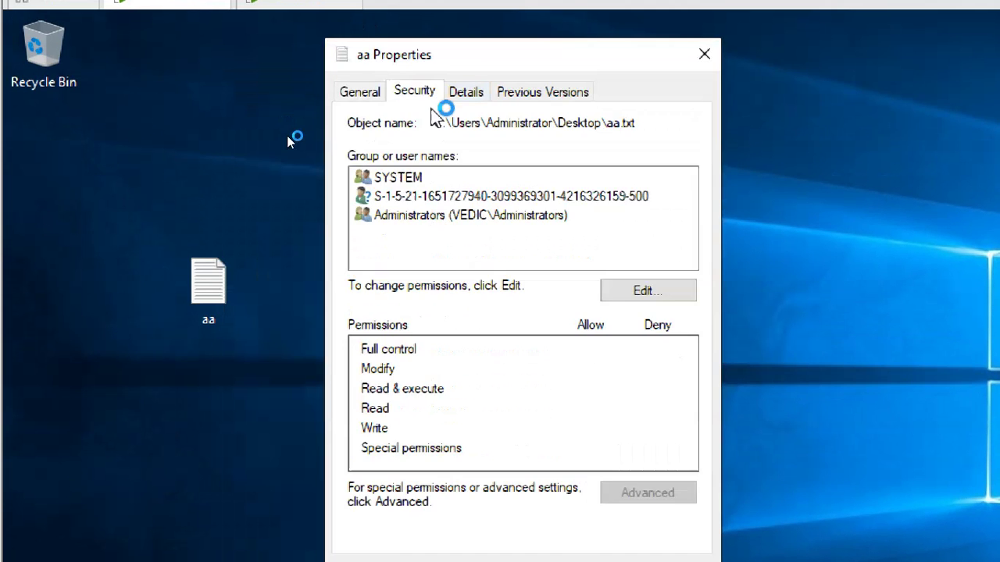
{"action": "left_click", "coordinate": [632, 296]}
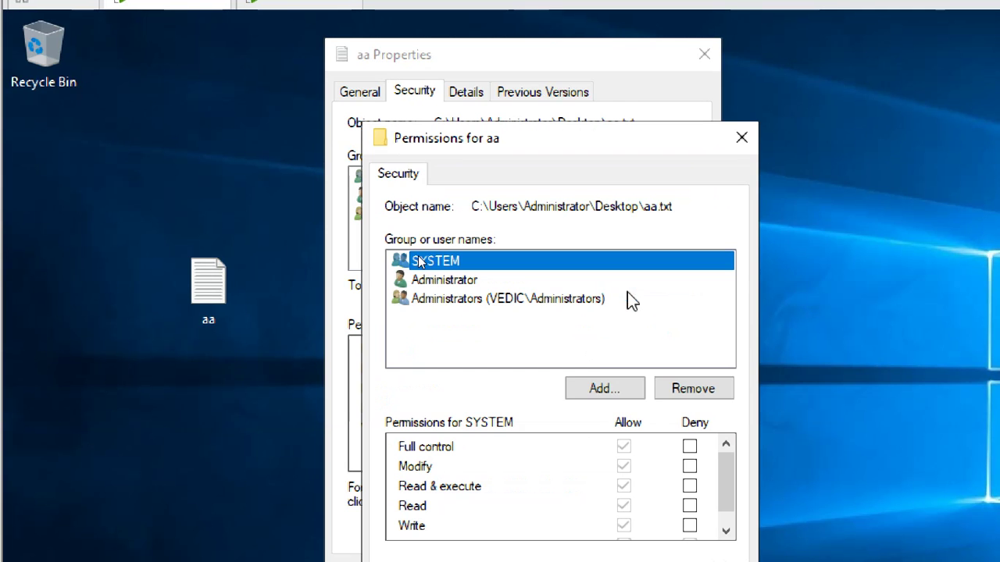
Start adding a permission entry for aa and check the name V to resolve the group VSG1.
{"action": "left_click", "coordinate": [586, 389]}
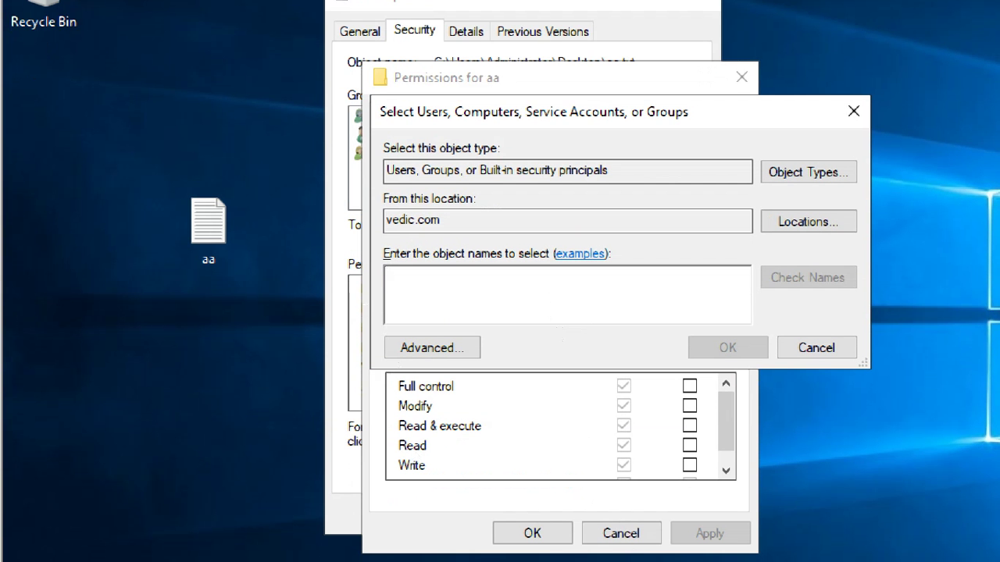
{"action": "type", "text": "V"}
{"action": "left_click", "coordinate": [815, 283]}
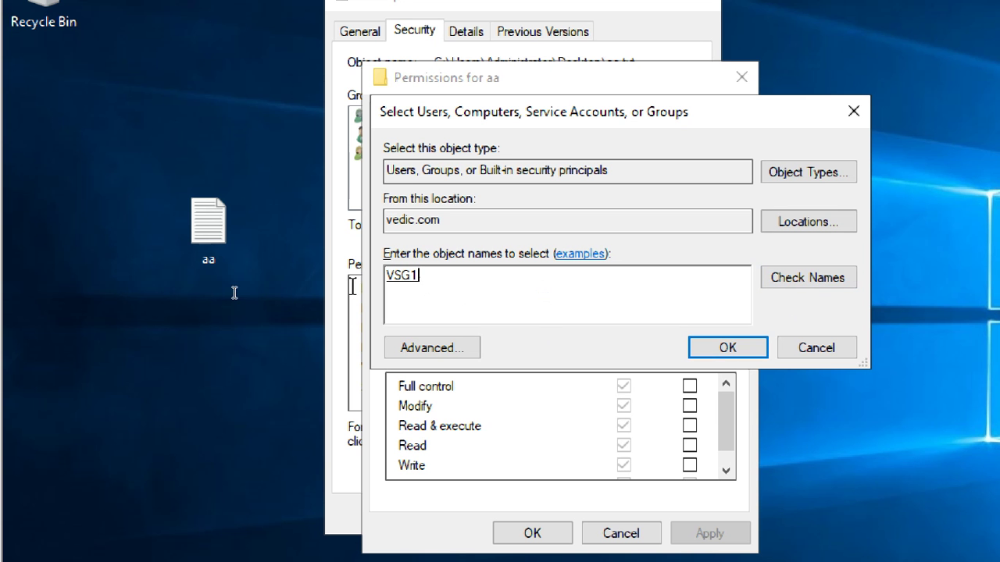
Clear the object name and resolve VSG1 again by checking V.
{"action": "double_click", "coordinate": [414, 275]}
{"action": "key", "text": "BackSpace"}
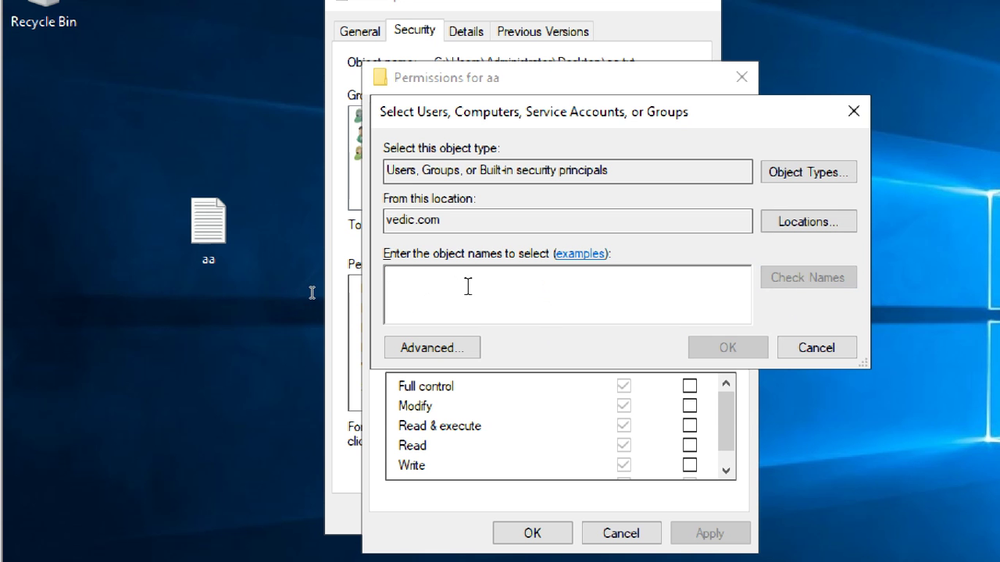
{"action": "type", "text": "V"}
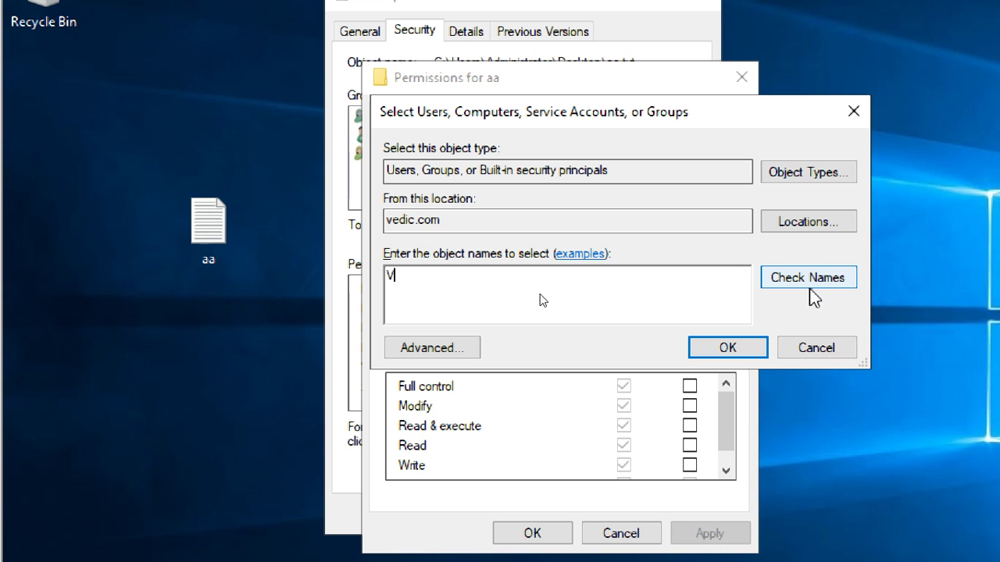
{"action": "type", "text": "SG1"}
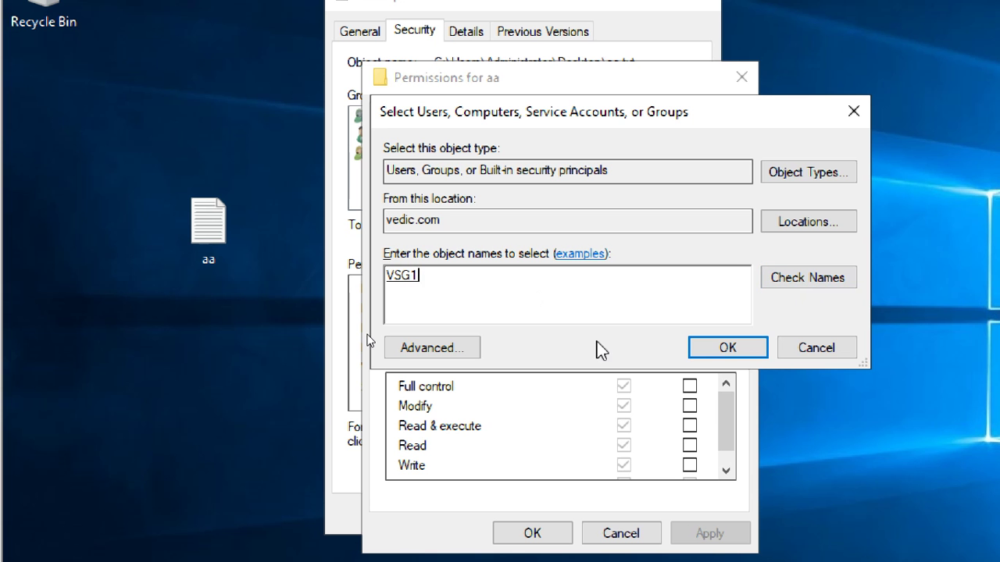
Replace the object name with the distribution group VDG1, check it against vedic.com, and dismiss the name search.
{"action": "left_click_drag", "start_coordinate": [421, 283], "coordinate": [371, 279]}
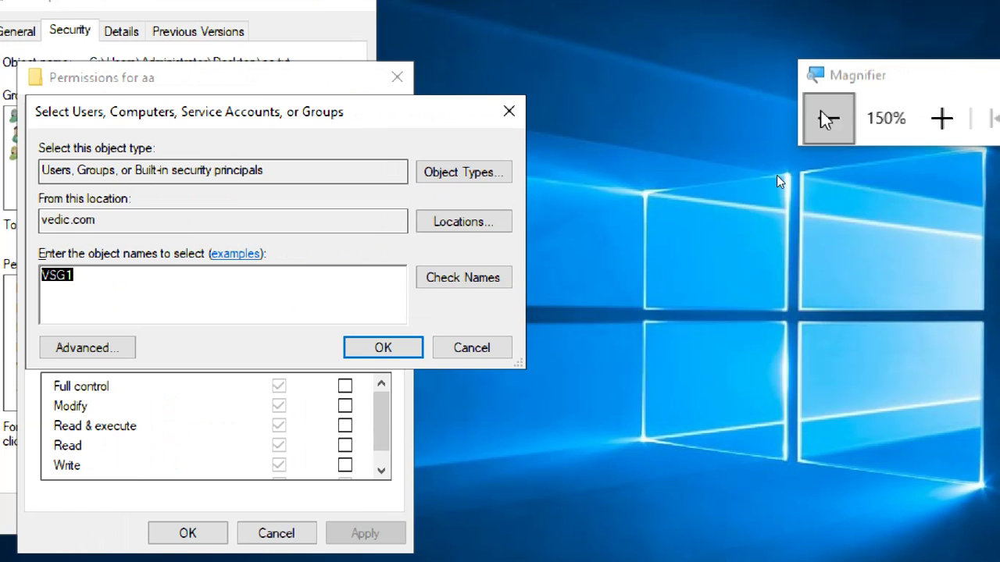
{"action": "left_click_drag", "start_coordinate": [836, 86], "coordinate": [509, 117]}
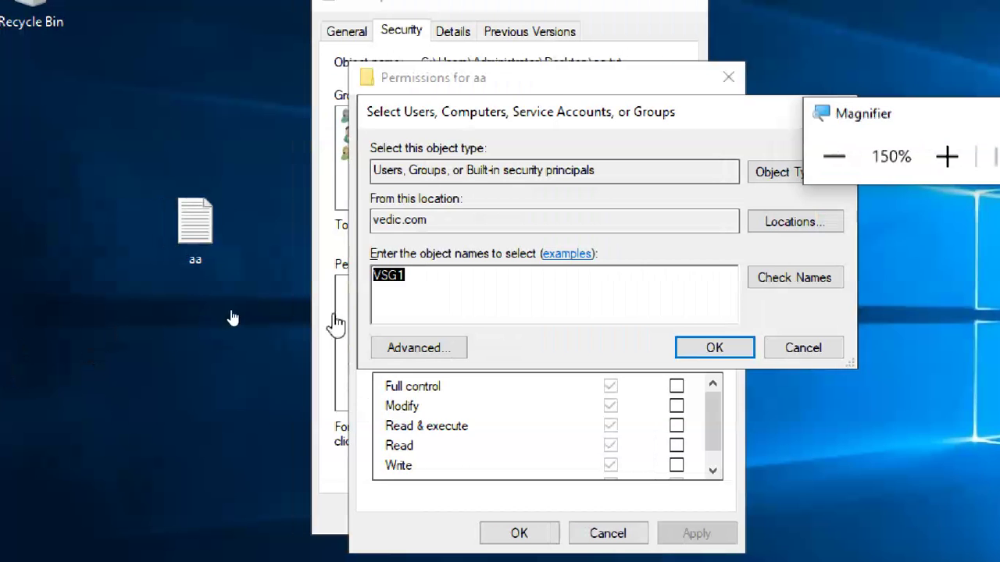
{"action": "left_click", "coordinate": [93, 277]}
{"action": "double_click", "coordinate": [406, 278]}
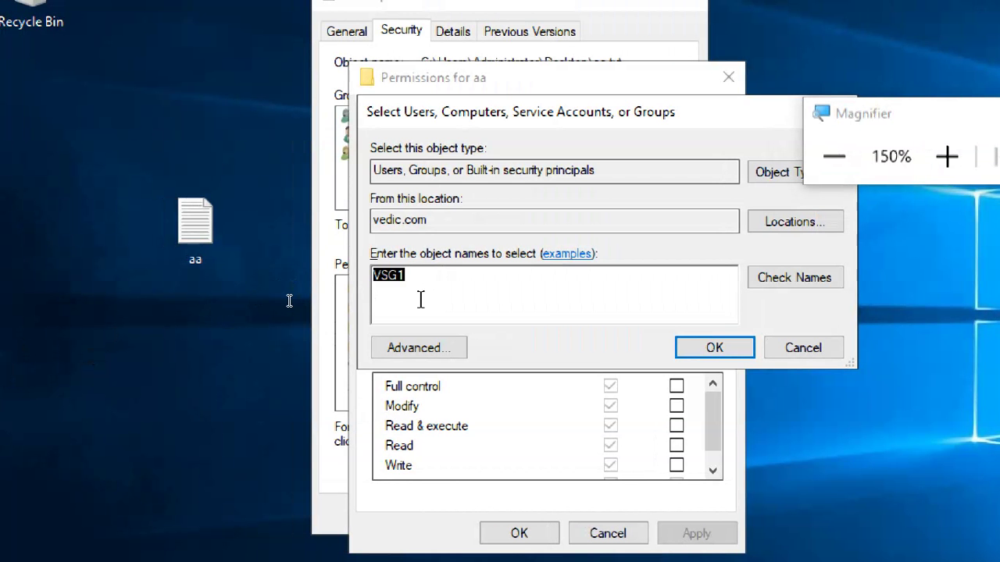
{"action": "left_click", "coordinate": [422, 291]}
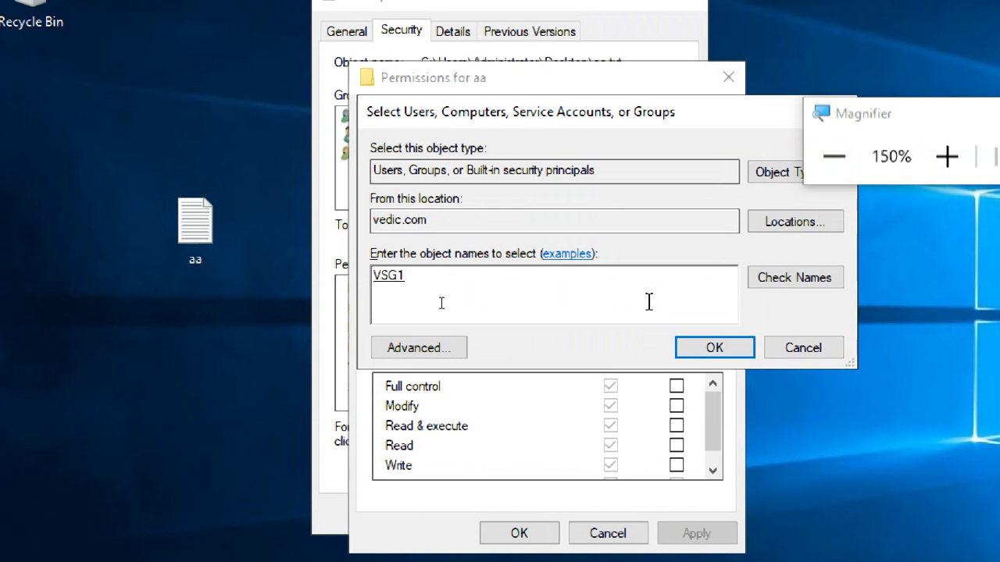
{"action": "left_click_drag", "start_coordinate": [409, 276], "coordinate": [345, 286]}
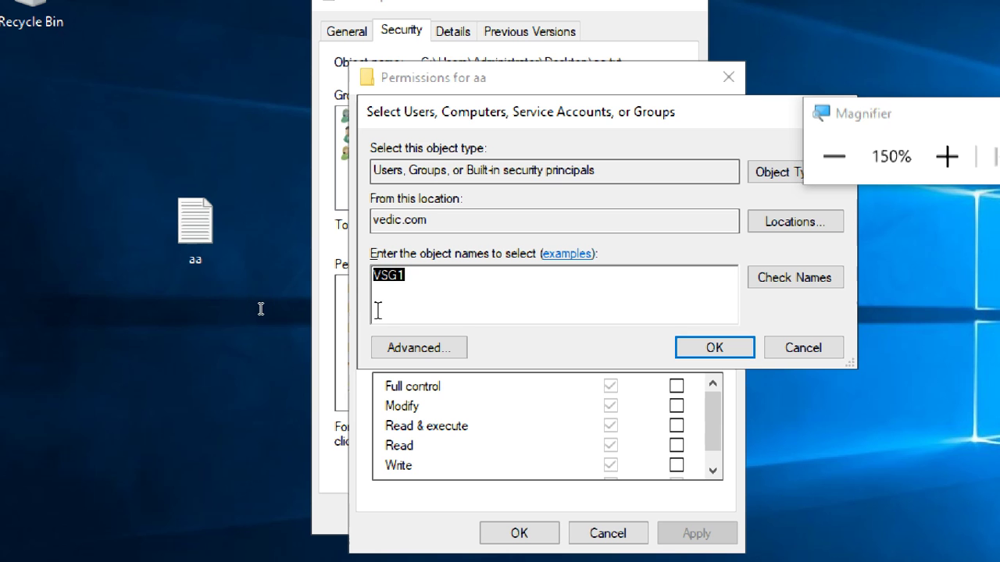
{"action": "type", "text": "VD"}
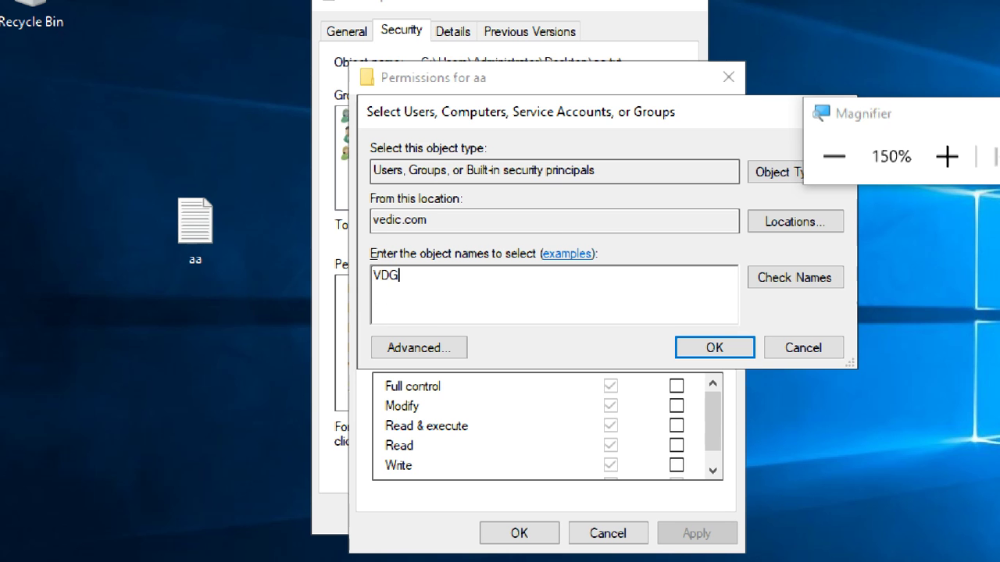
{"action": "type", "text": "G1"}
{"action": "left_click", "coordinate": [781, 281]}
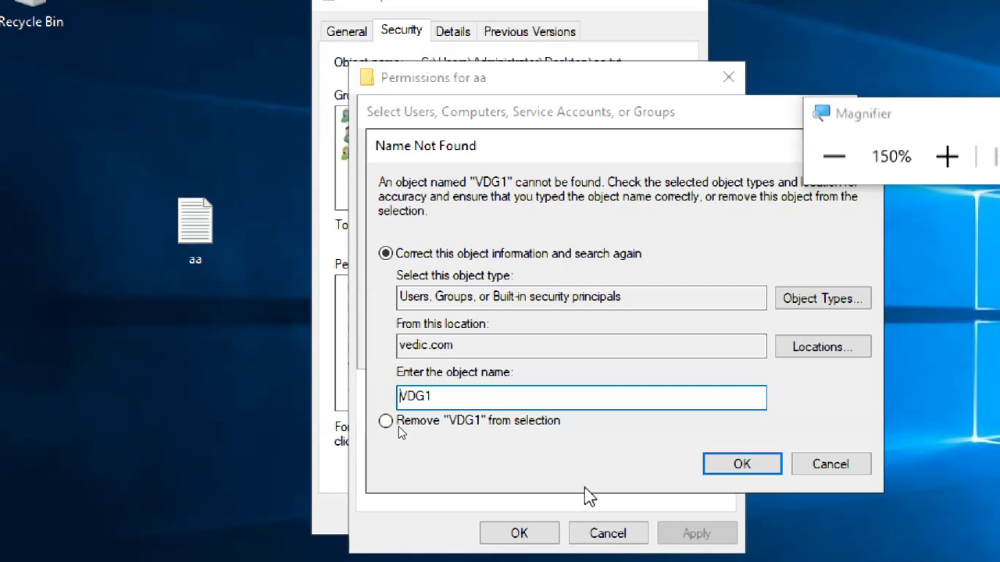
{"action": "left_click", "coordinate": [828, 464]}
Cancel the VDG1 selection and close the permissions and properties of aa without changing anything.
{"action": "double_click", "coordinate": [437, 279]}
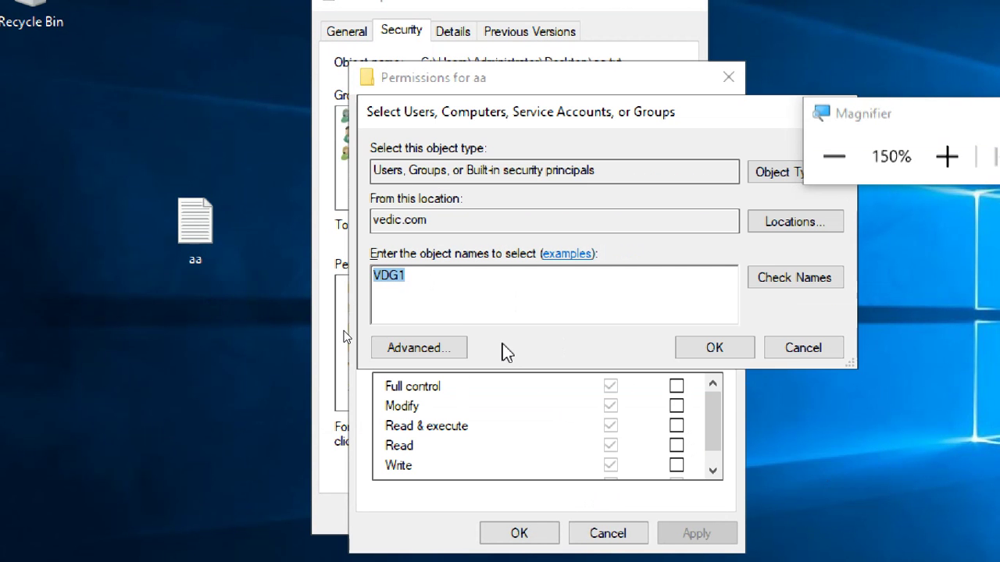
{"action": "left_click", "coordinate": [408, 279]}
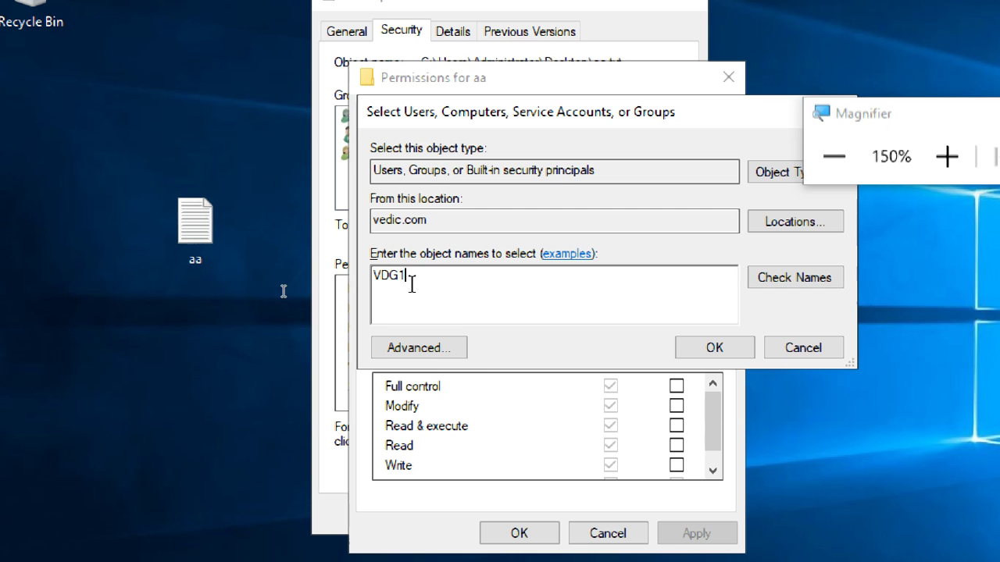
{"action": "left_click", "coordinate": [798, 352]}
{"action": "left_click", "coordinate": [625, 537]}
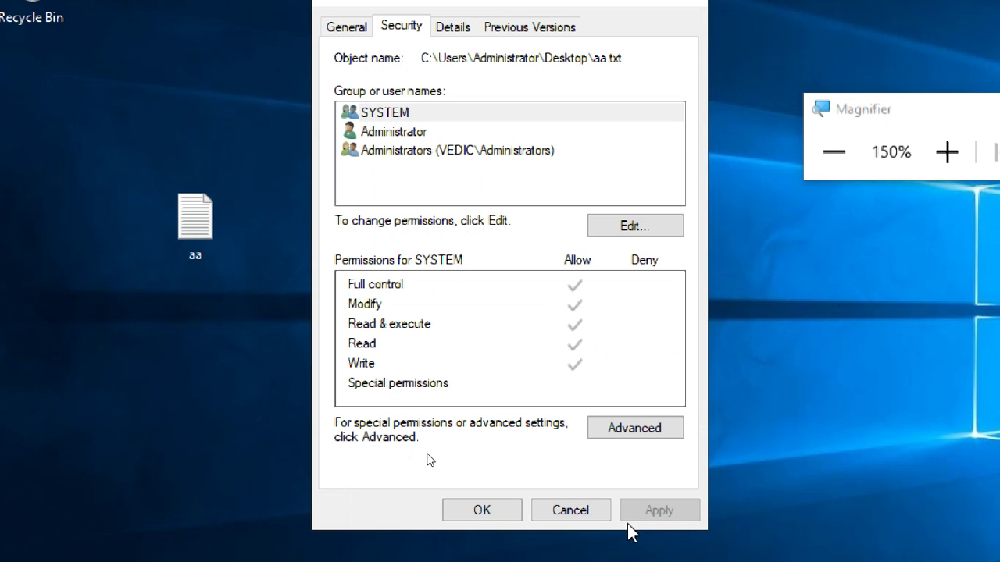
{"action": "left_click", "coordinate": [588, 517]}
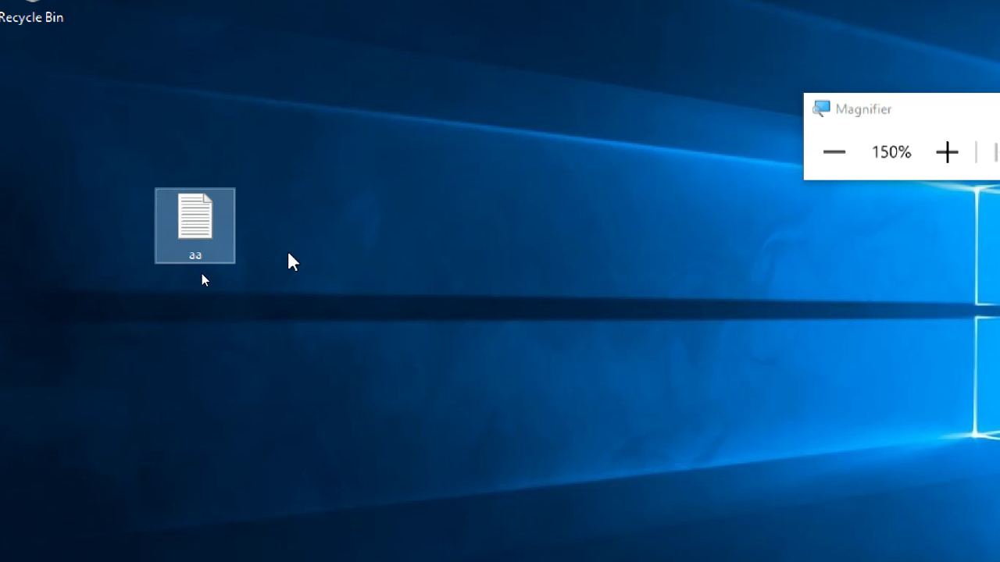
Reopen the permissions of the aa text file, open the selection of users or groups, and cancel that selection.
{"action": "right_click", "coordinate": [212, 222]}
{"action": "left_click", "coordinate": [312, 555]}
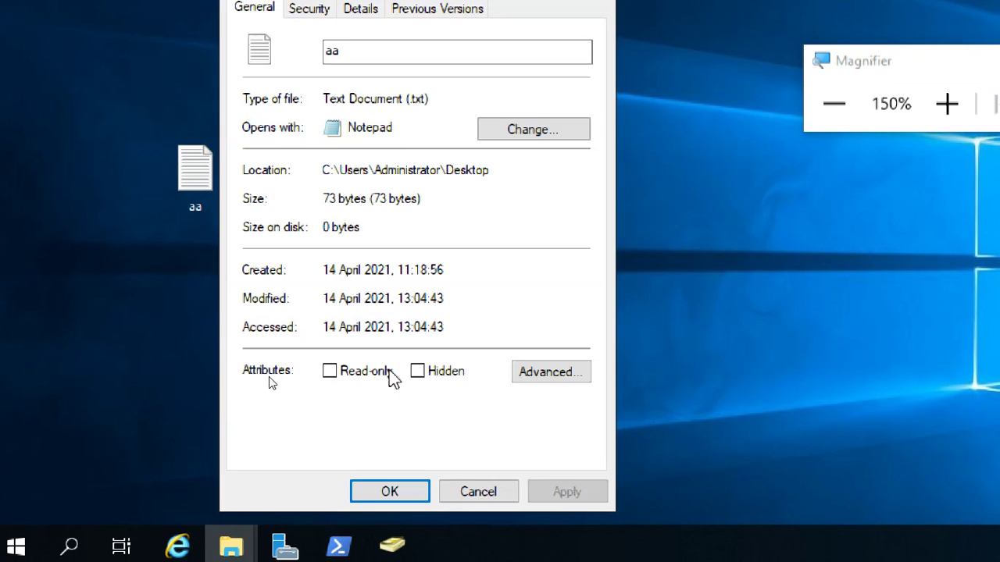
{"action": "left_click", "coordinate": [310, 149]}
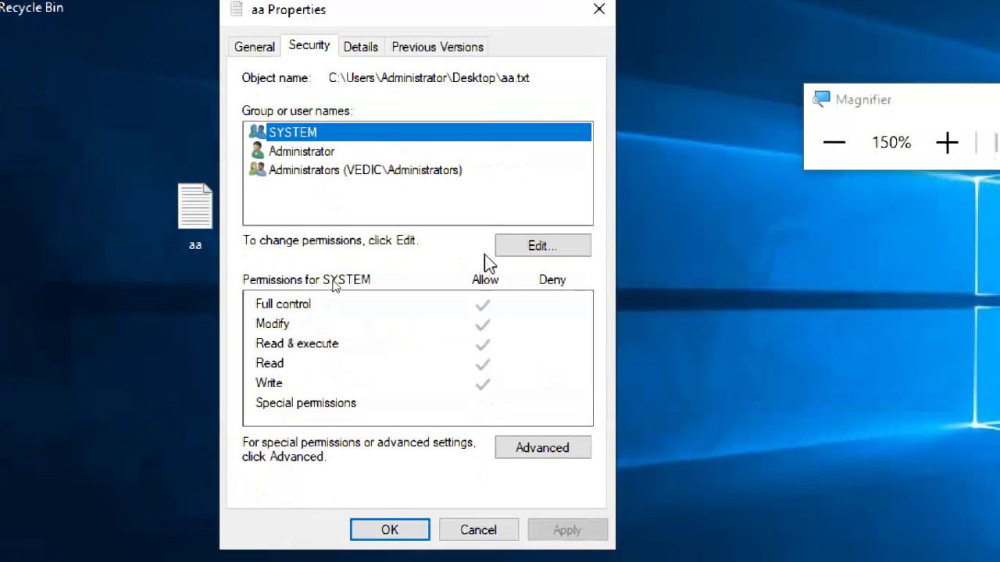
{"action": "left_click", "coordinate": [539, 347]}
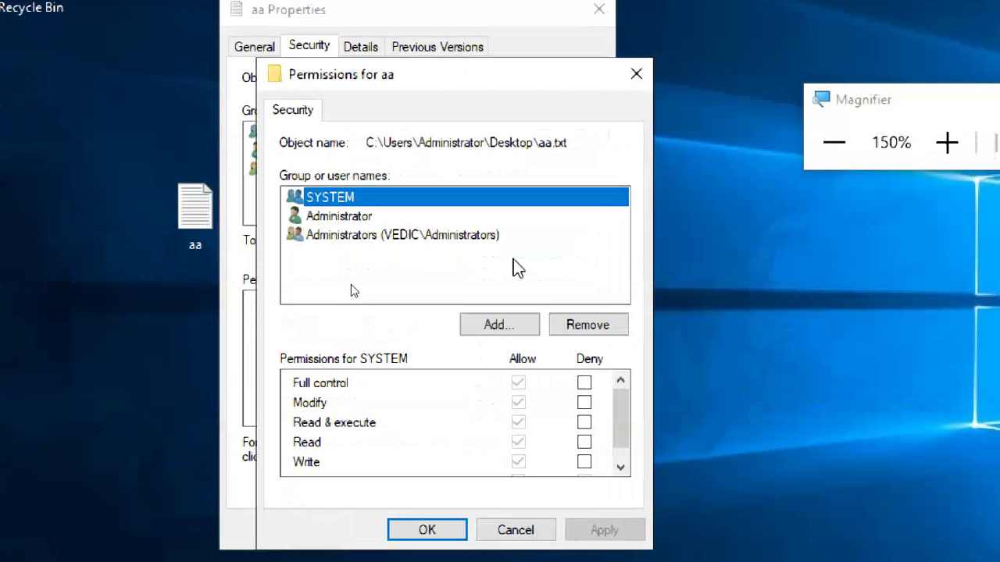
{"action": "left_click", "coordinate": [475, 327]}
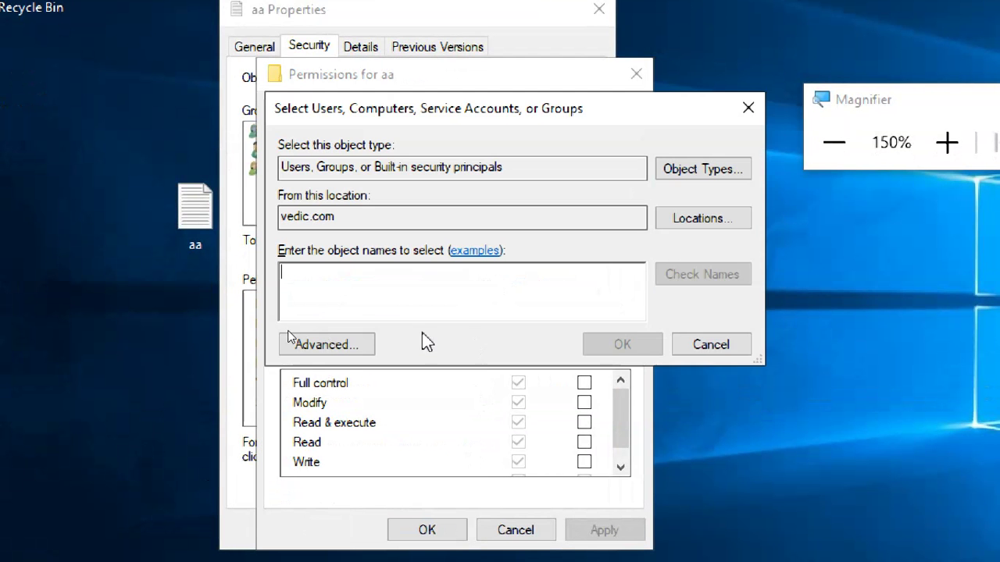
{"action": "left_click", "coordinate": [704, 337]}
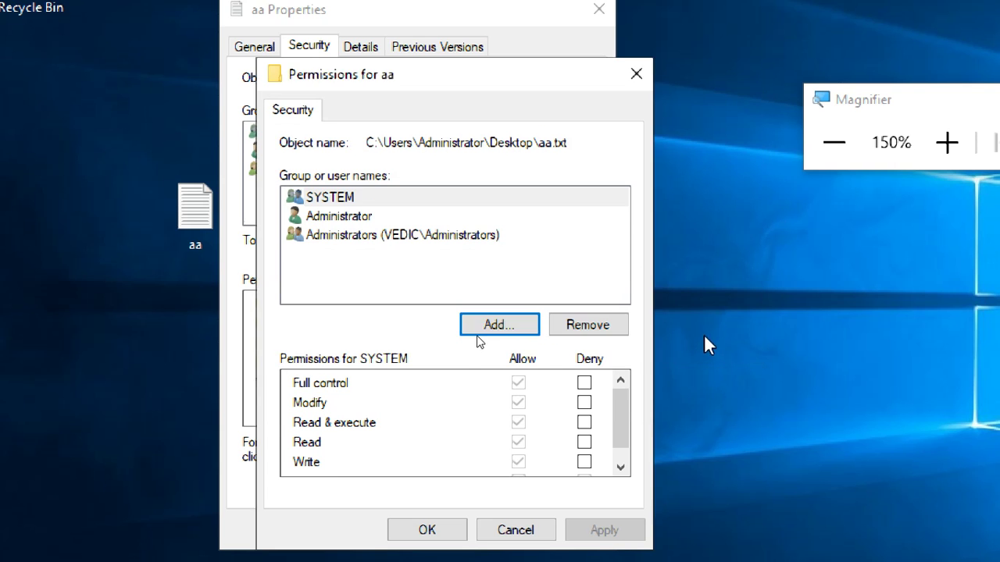
Close the permissions and properties of aa without changes and reset the screen magnification to 100%.
{"action": "left_click", "coordinate": [516, 531]}
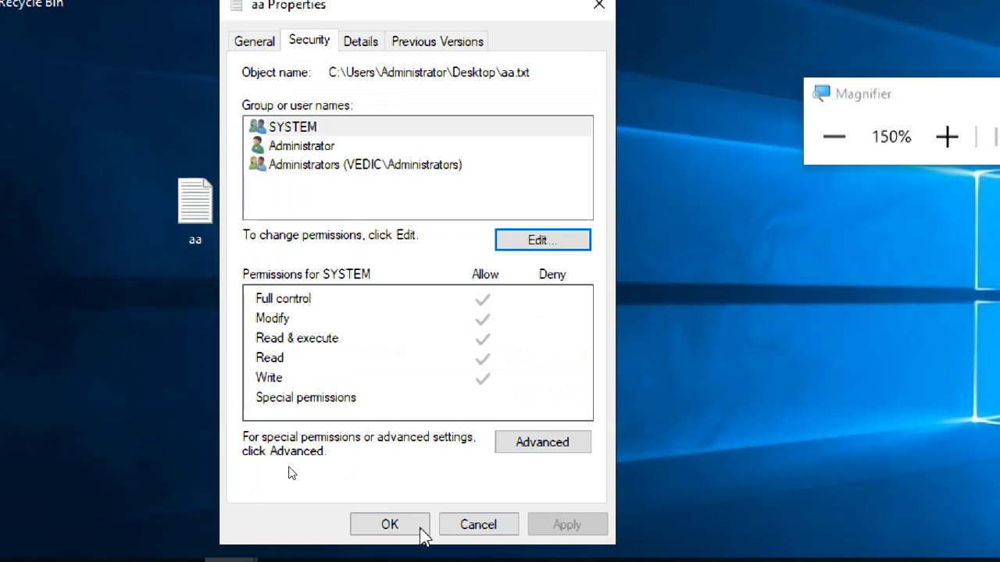
{"action": "left_click", "coordinate": [478, 524]}
{"action": "left_click", "coordinate": [834, 137]}
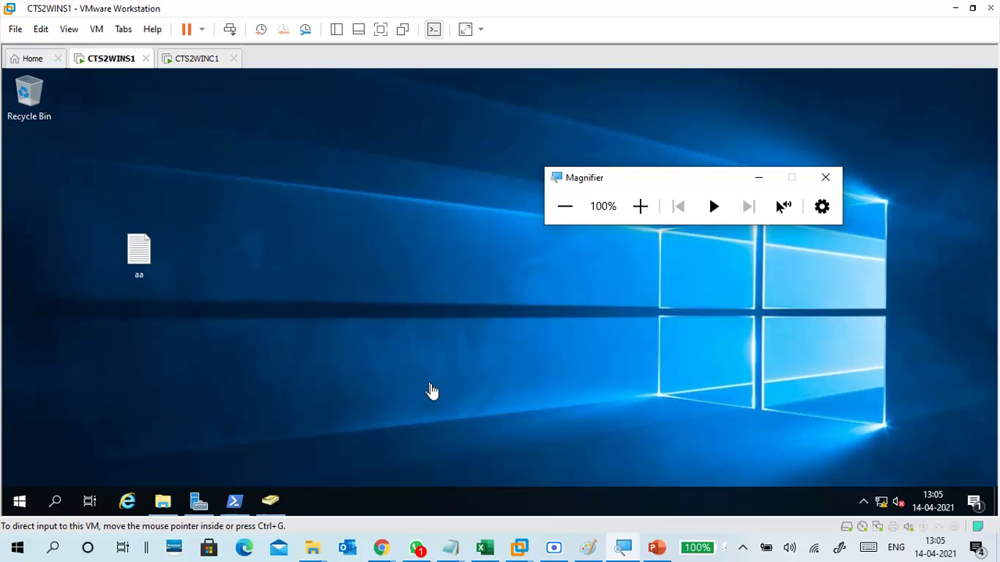
Switch to the PowerPoint presentation and examine the Group types slide and the local groups point on the Group scopes slide.
{"action": "left_click", "coordinate": [656, 547]}
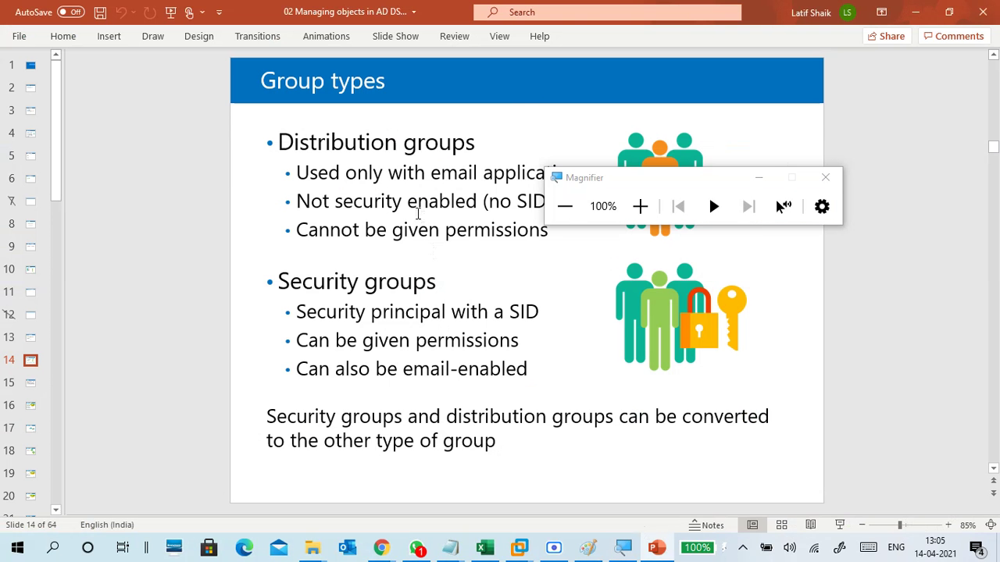
{"action": "left_click", "coordinate": [417, 214]}
{"action": "left_click", "coordinate": [386, 201]}
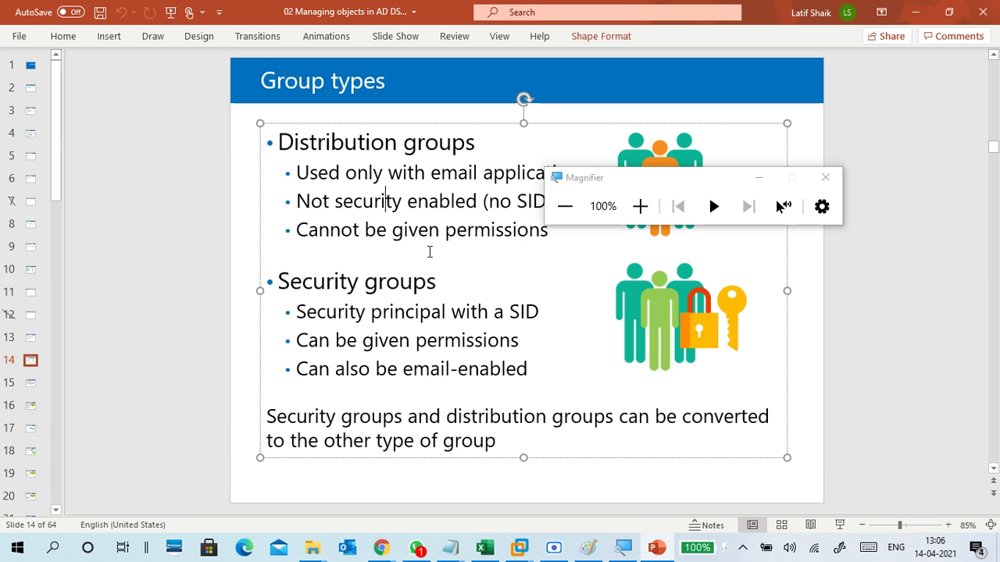
{"action": "left_click", "coordinate": [186, 185]}
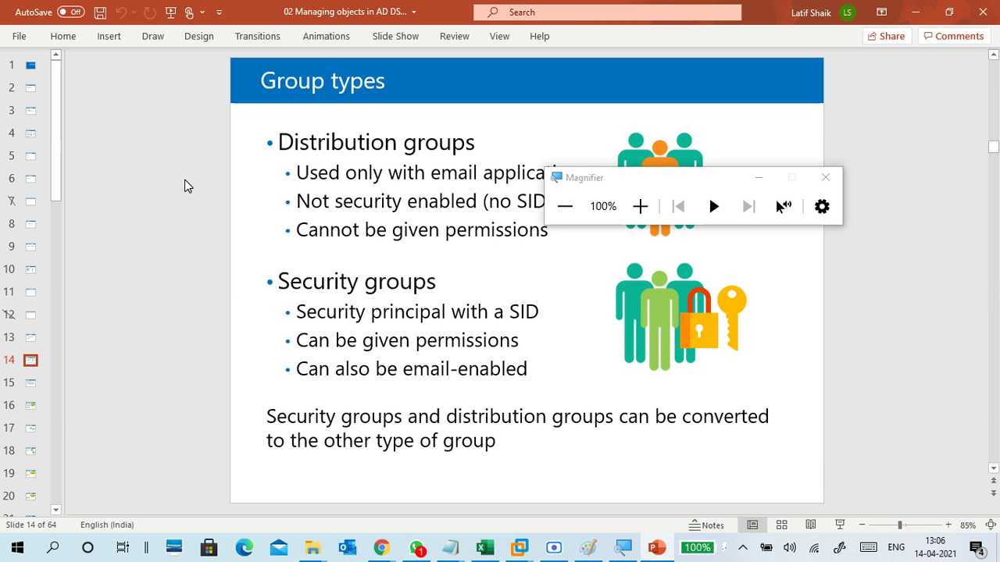
{"action": "key", "text": "Page_Down"}
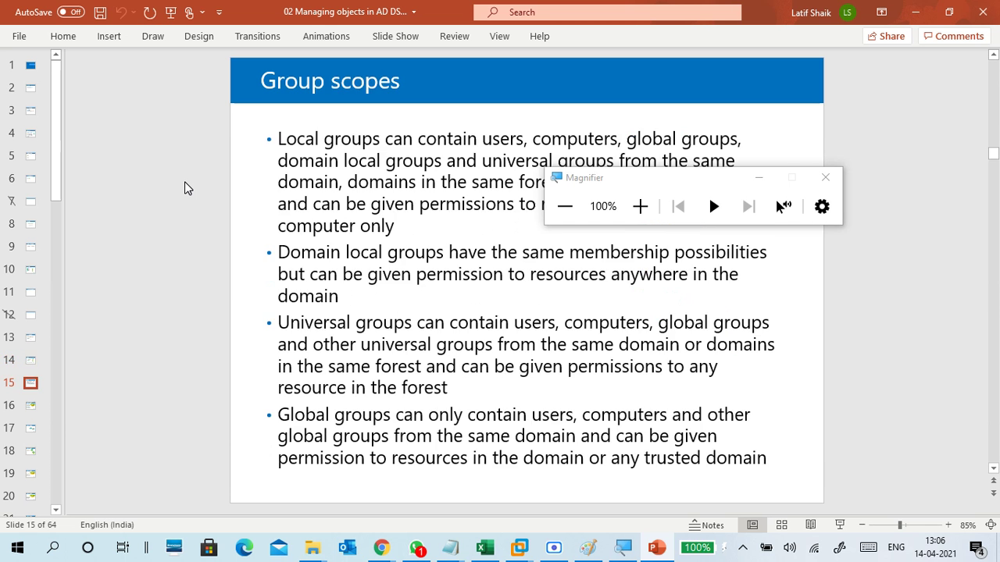
{"action": "left_click_drag", "start_coordinate": [583, 178], "coordinate": [870, 135]}
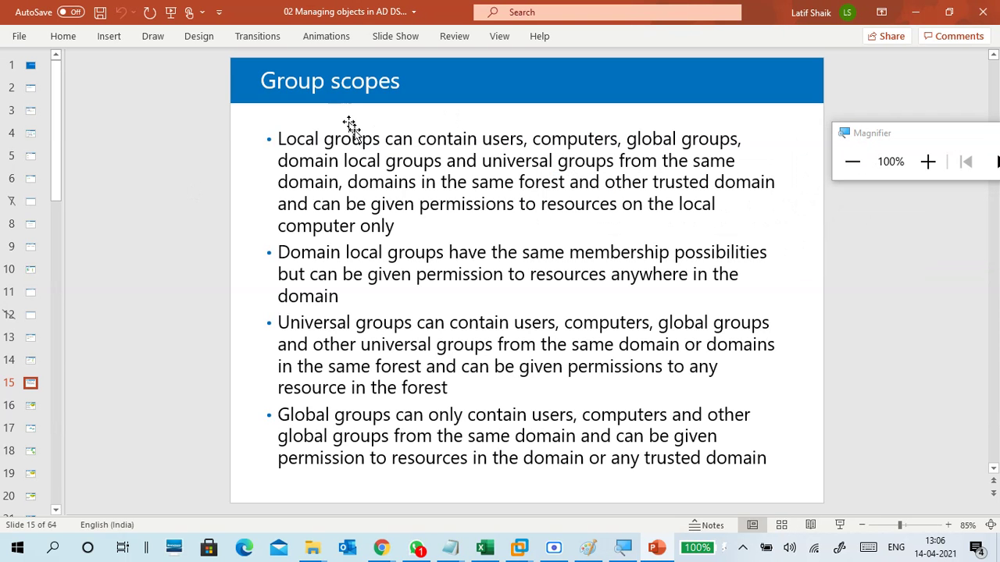
{"action": "left_click_drag", "start_coordinate": [380, 139], "coordinate": [276, 139]}
{"action": "left_click", "coordinate": [134, 232]}
Switch to the Notepad notes and add a dashed separator line below the user3 SID example.
{"action": "mouse_move", "coordinate": [461, 546]}
{"action": "left_click", "coordinate": [489, 505]}
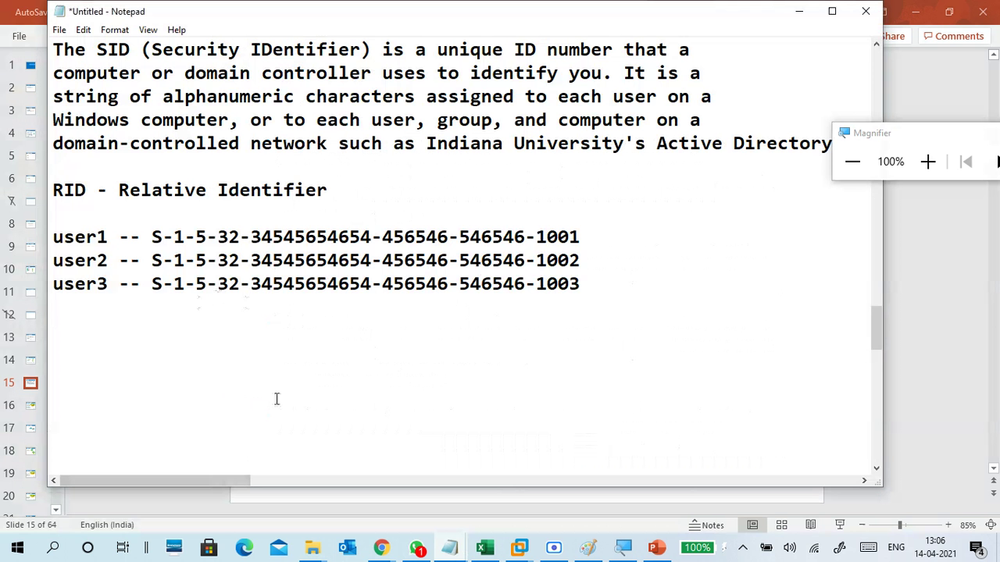
{"action": "scroll", "coordinate": [276, 402], "scroll_direction": "up", "scroll_amount": 1}
{"action": "scroll", "coordinate": [267, 387], "scroll_direction": "down", "scroll_amount": 1}
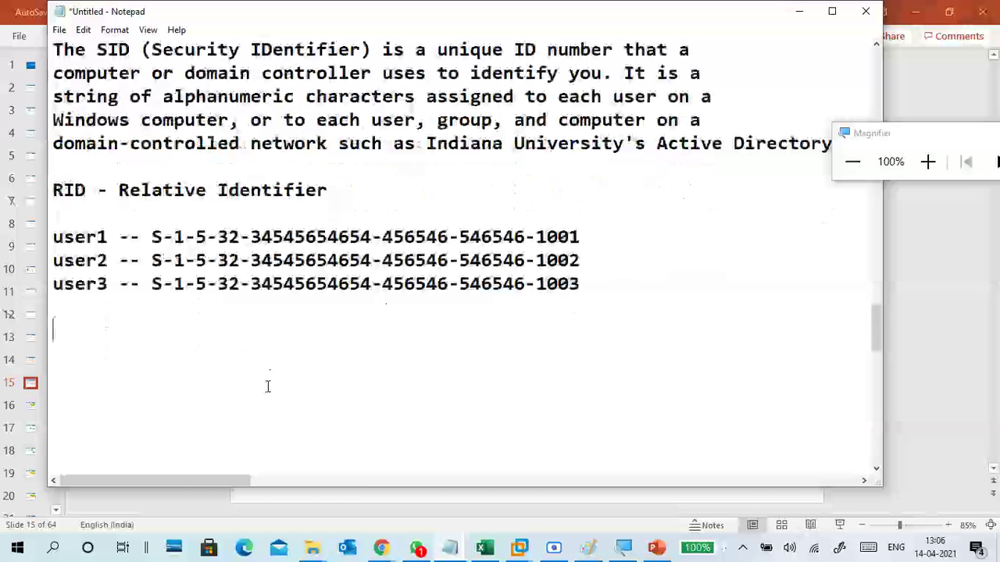
{"action": "left_click", "coordinate": [190, 314]}
{"action": "type", "text": "-----------------"}
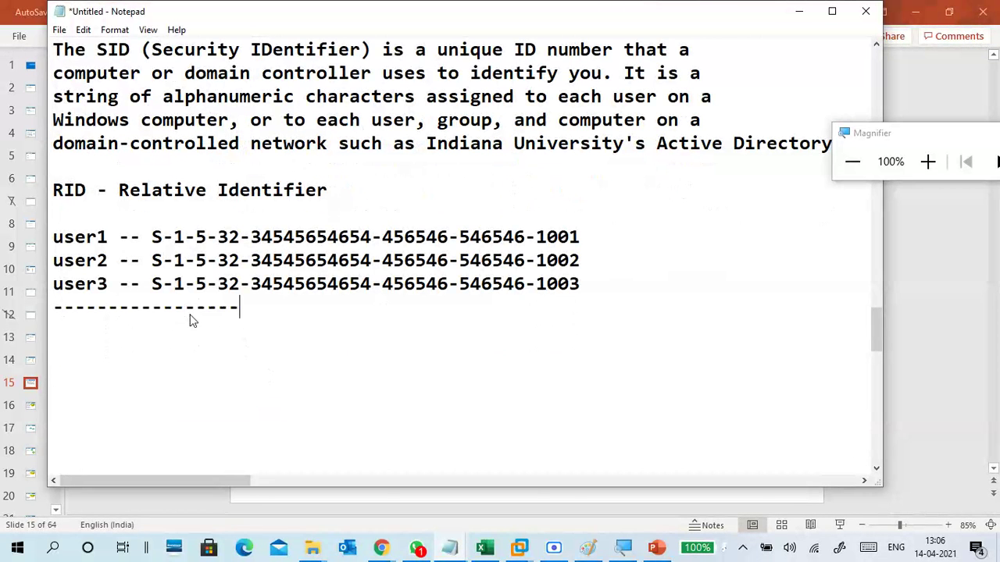
Insert blank lines between the note on converting group types and the SID -- Security IDentifier heading.
{"action": "scroll", "coordinate": [250, 359], "scroll_direction": "up", "scroll_amount": 9}
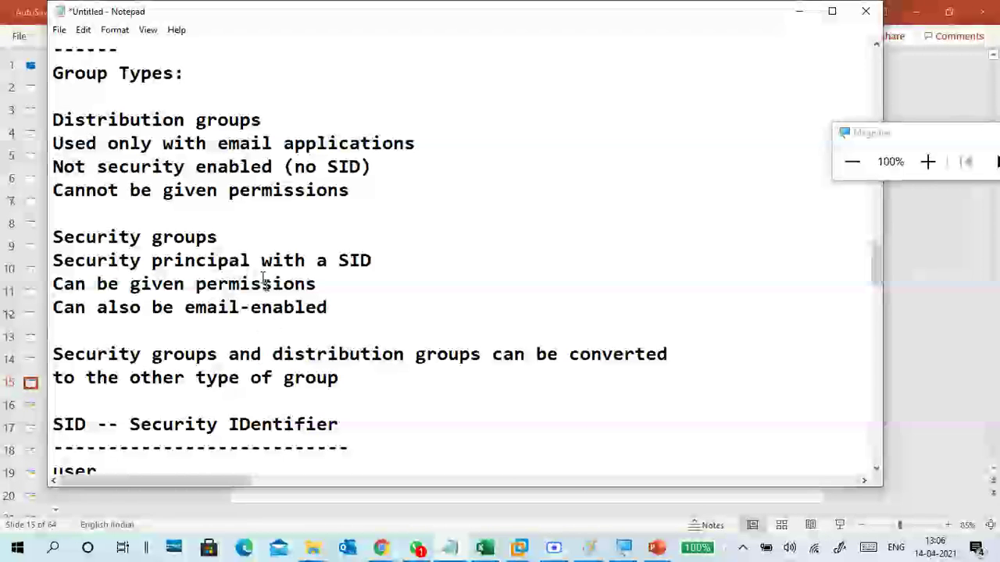
{"action": "scroll", "coordinate": [262, 273], "scroll_direction": "down", "scroll_amount": 4}
{"action": "scroll", "coordinate": [260, 270], "scroll_direction": "up", "scroll_amount": 4}
{"action": "left_click", "coordinate": [364, 382]}
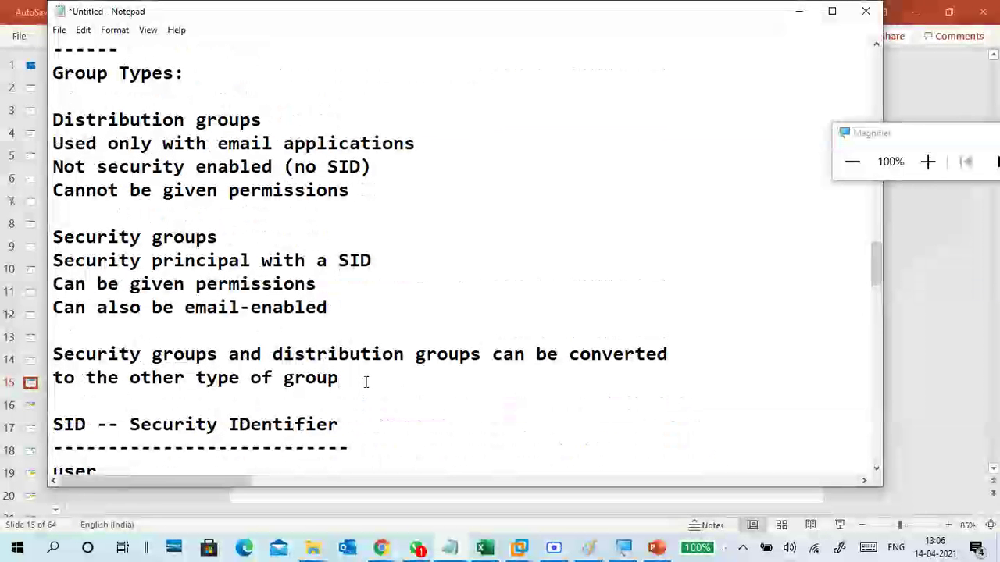
{"action": "key", "text": "Return"}
{"action": "key", "text": "Return"}
{"action": "key", "text": "Return"}
{"action": "key", "text": "Return"}
{"action": "key", "text": "Return"}
{"action": "key", "text": "Return"}
{"action": "key", "text": "Return"}
{"action": "key", "text": "Return"}
{"action": "key", "text": "Return"}
{"action": "key", "text": "Up"}
{"action": "key", "text": "Up"}
{"action": "key", "text": "Up"}
{"action": "key", "text": "Up"}
{"action": "key", "text": "Up"}
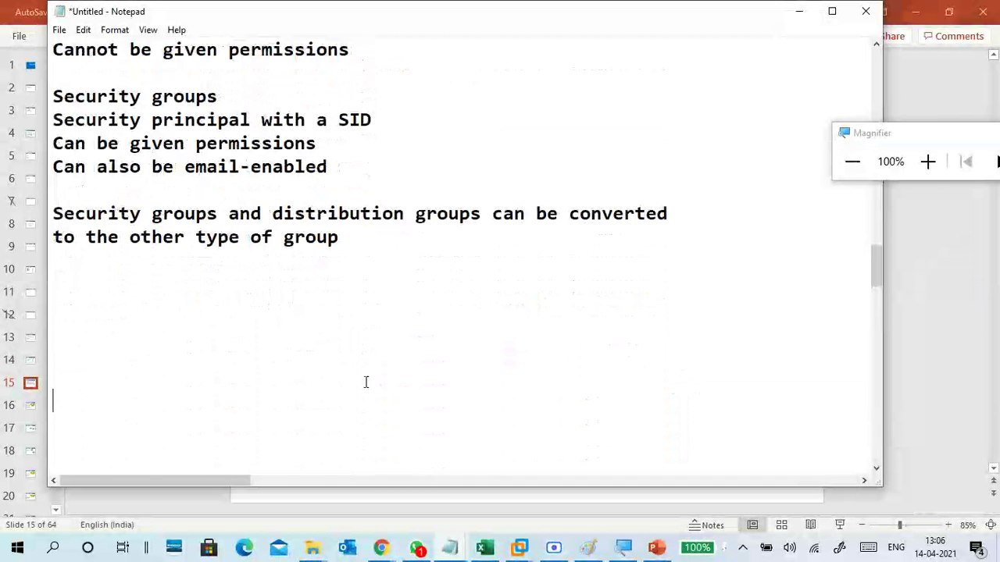
Write the heading "Group Scope:" with "Local group" beneath it, a blank line, and "domain local group", "global group" and "universal group" on separate lines.
{"action": "type", "text": "G"}
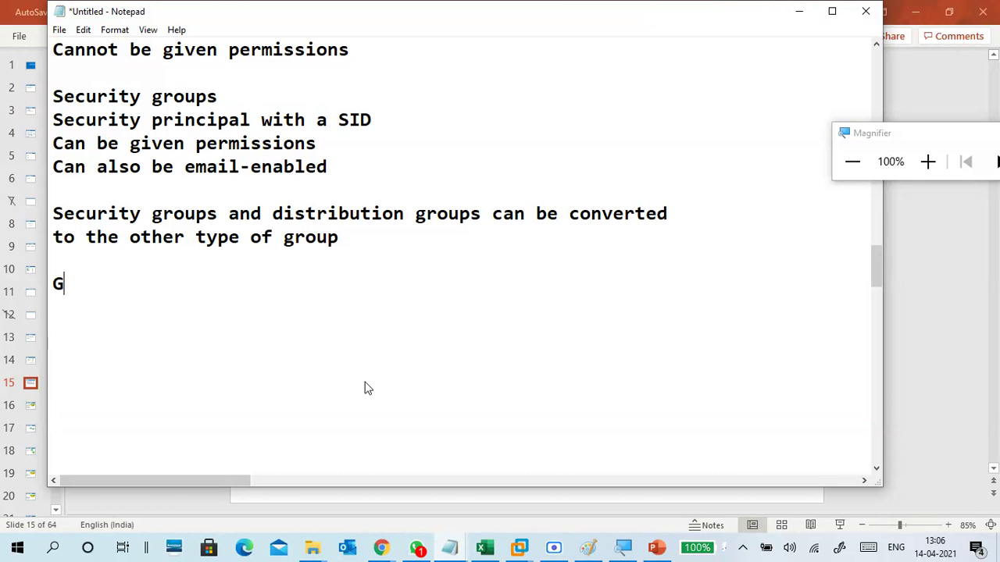
{"action": "type", "text": "roup Scope"}
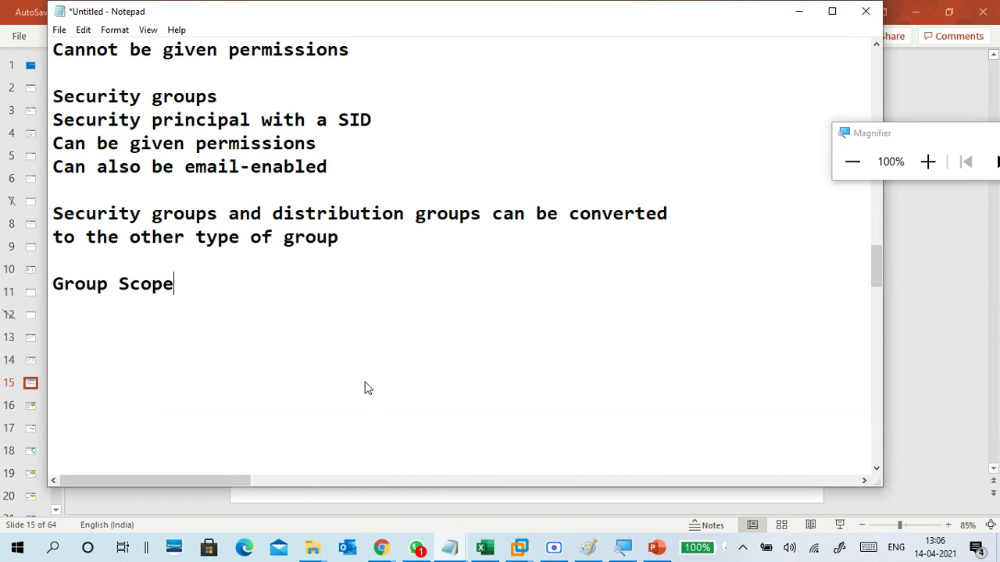
{"action": "type", "text": ": Local group"}
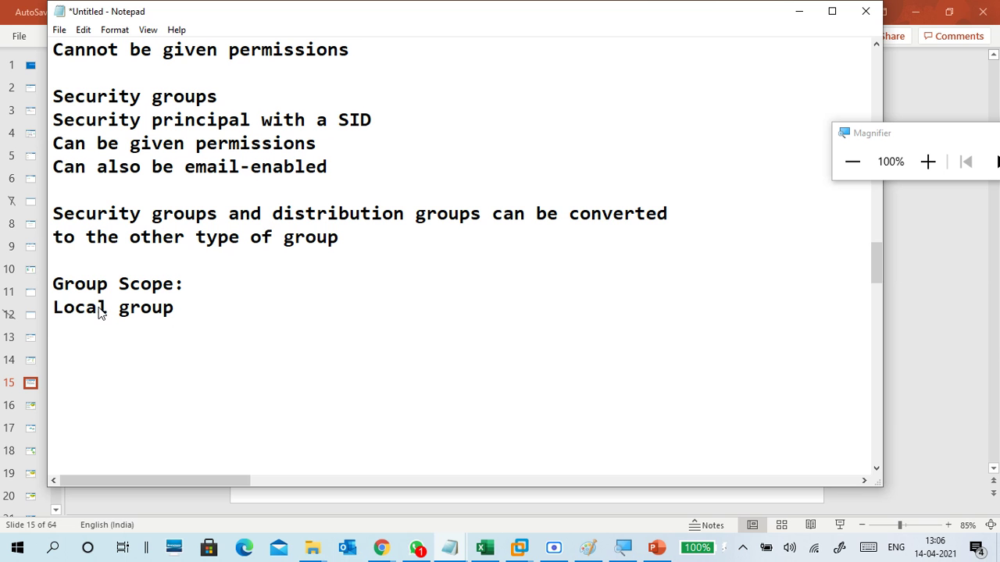
{"action": "type", "text": "main "}
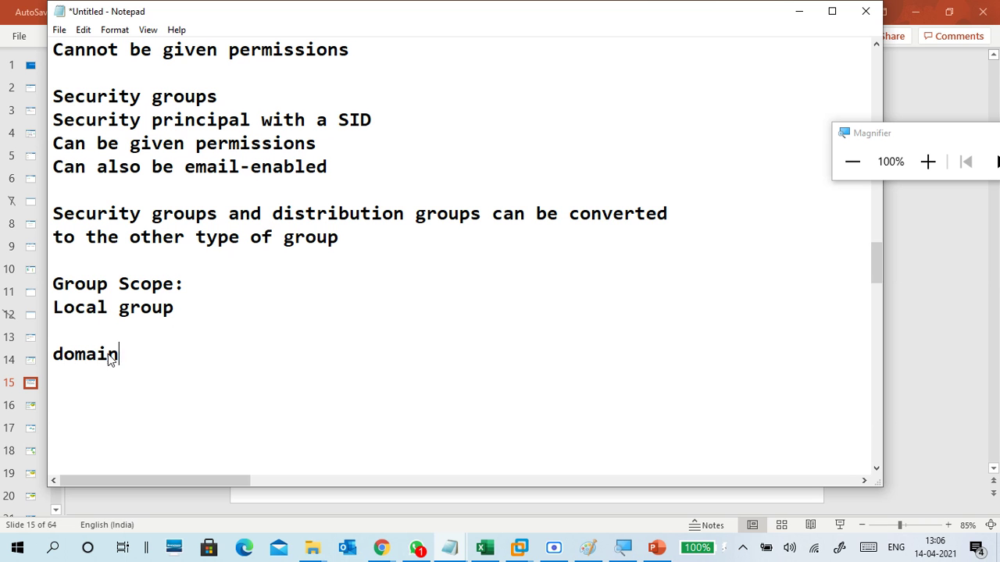
{"action": "type", "text": "local group "}
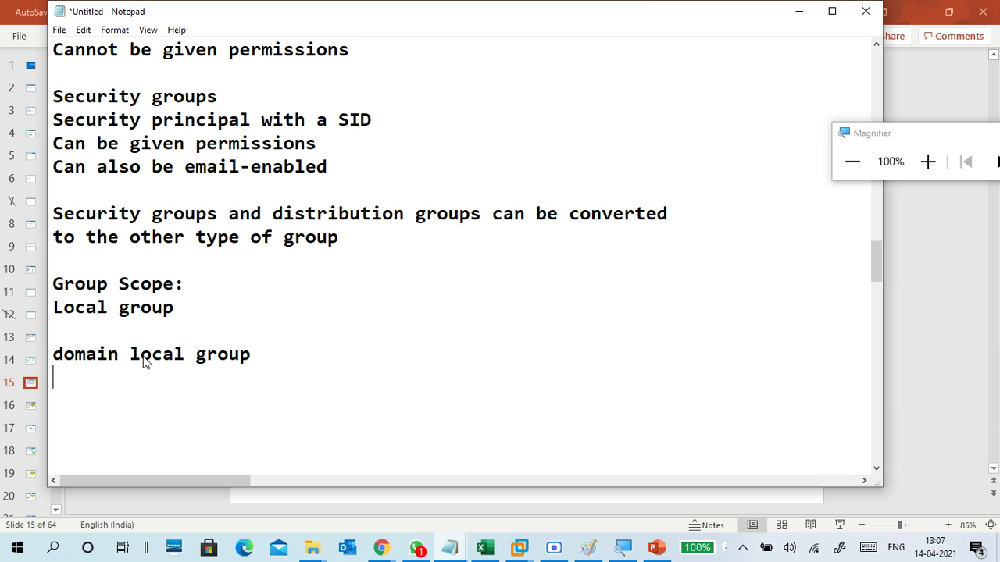
{"action": "type", "text": "global gro"}
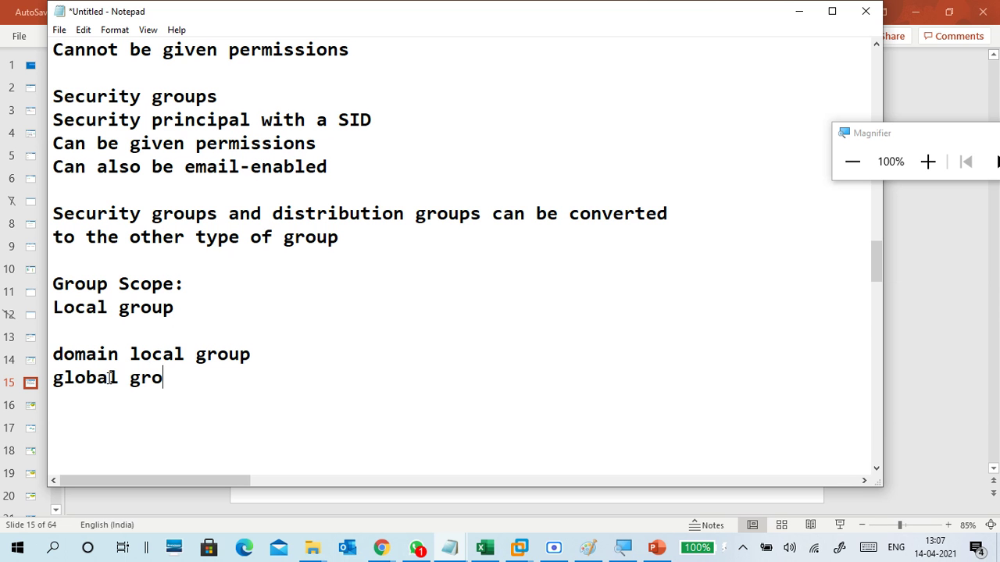
{"action": "type", "text": "up univ"}
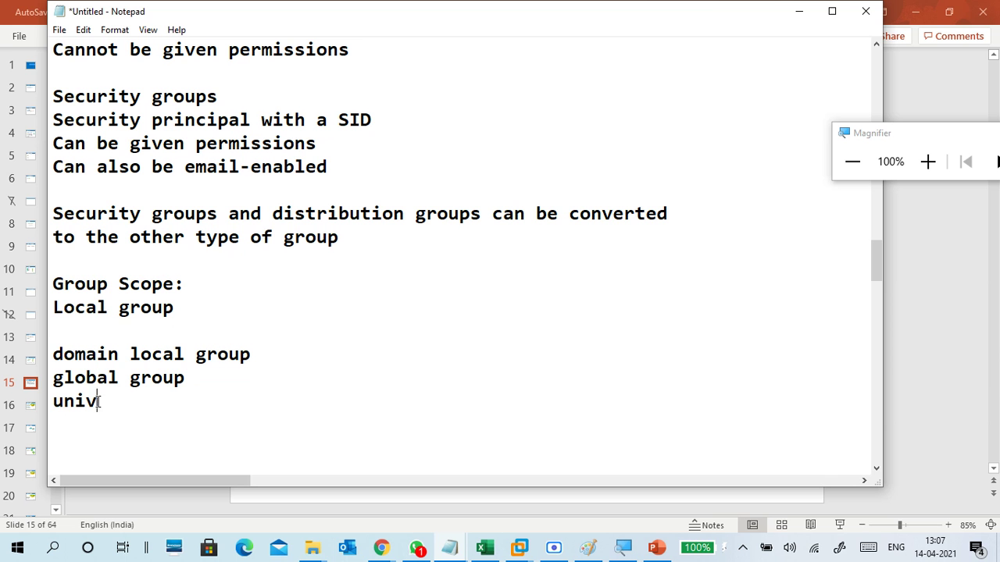
{"action": "type", "text": "ersal group"}
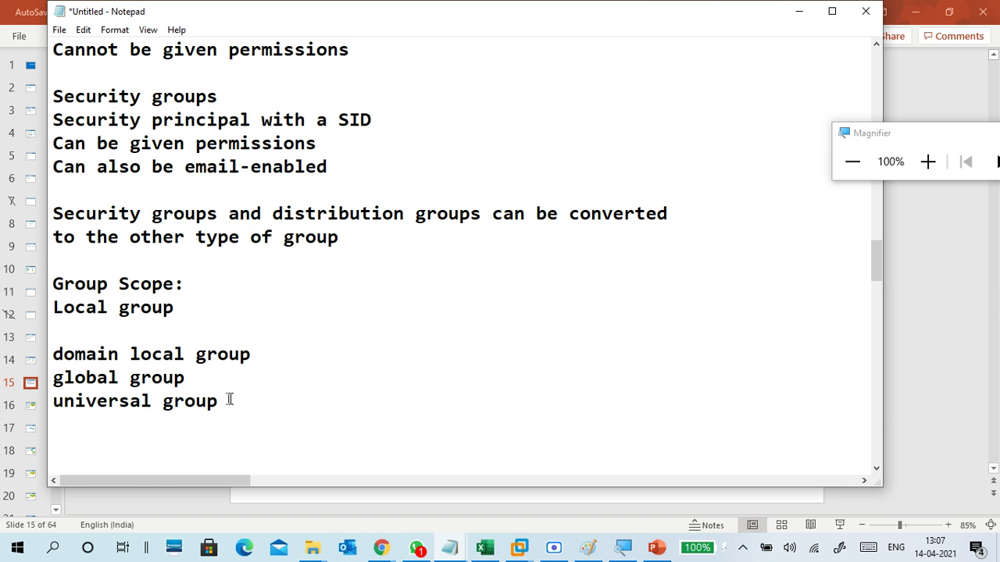
Add a "---" separator below universal group with a blank line before it, and highlight the three domain group scopes.
{"action": "scroll", "coordinate": [264, 300], "scroll_direction": "down", "scroll_amount": 2}
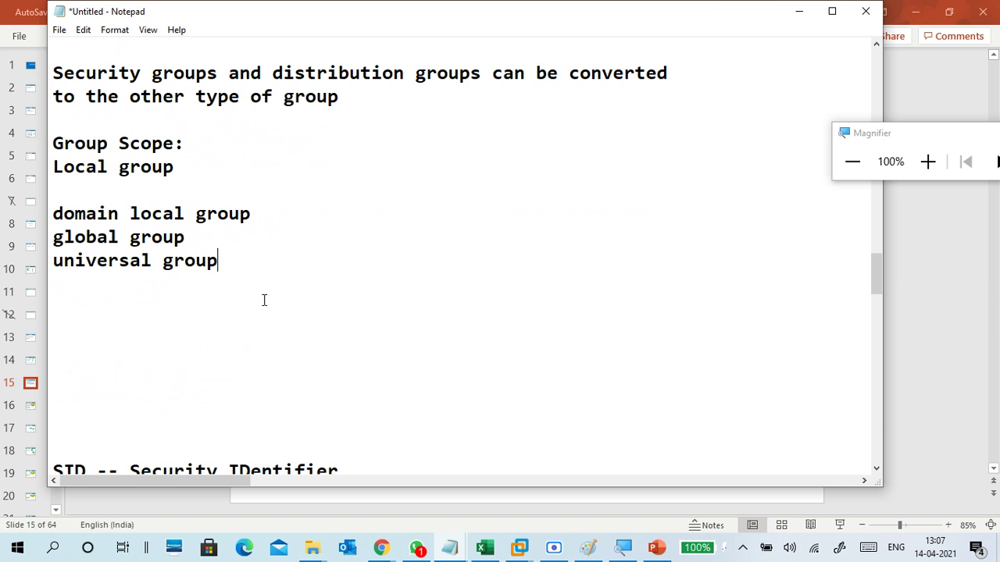
{"action": "key", "text": "Return"}
{"action": "key", "text": "Return"}
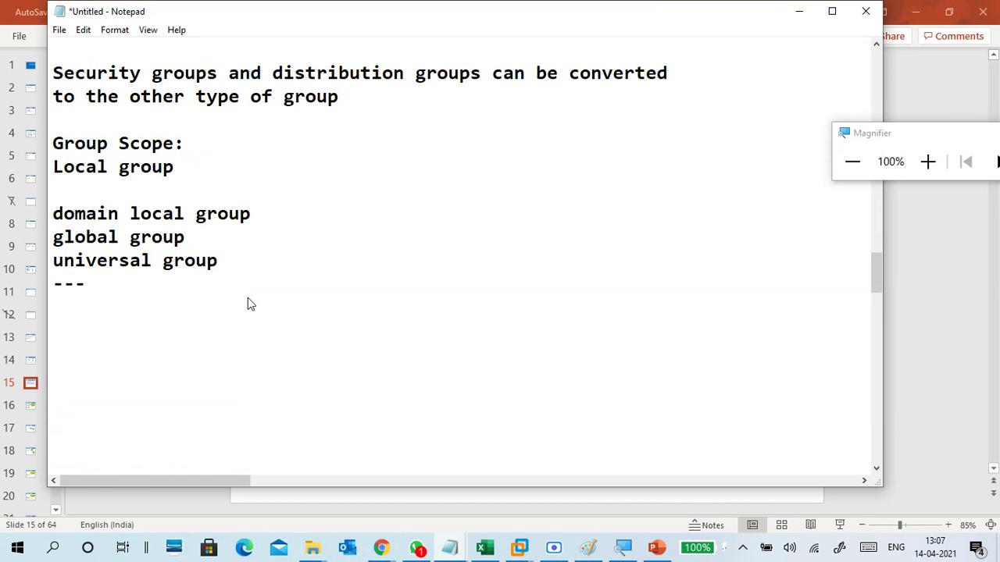
{"action": "left_click", "coordinate": [283, 264]}
{"action": "left_click", "coordinate": [166, 216]}
{"action": "left_click_drag", "start_coordinate": [257, 262], "coordinate": [45, 214]}
{"action": "left_click", "coordinate": [249, 342]}
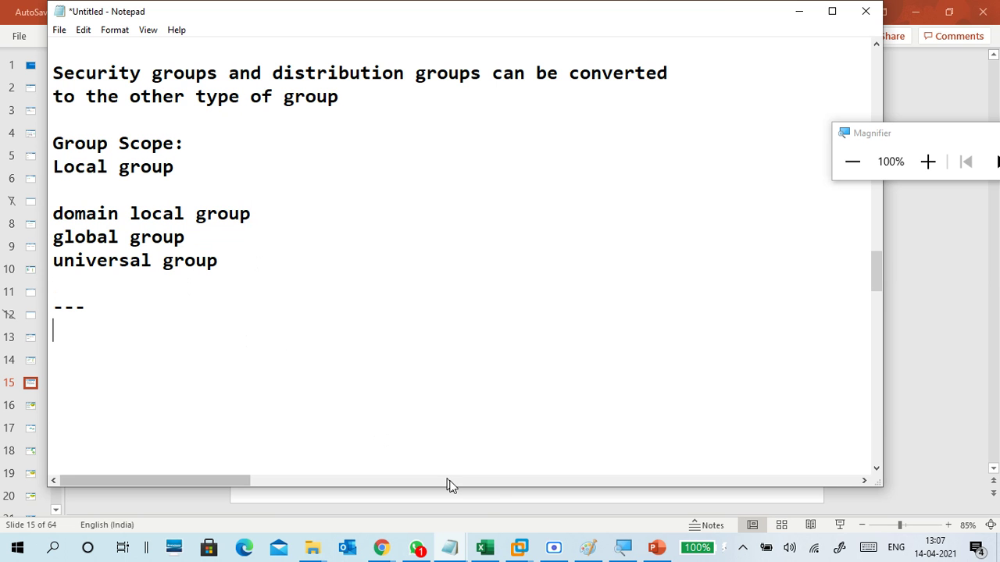
Switch to the CTS2WINS1 virtual machine and start a new group in the IT SUPPORT unit of Active Directory Users and Computers.
{"action": "left_click", "coordinate": [517, 545]}
{"action": "left_click", "coordinate": [525, 462]}
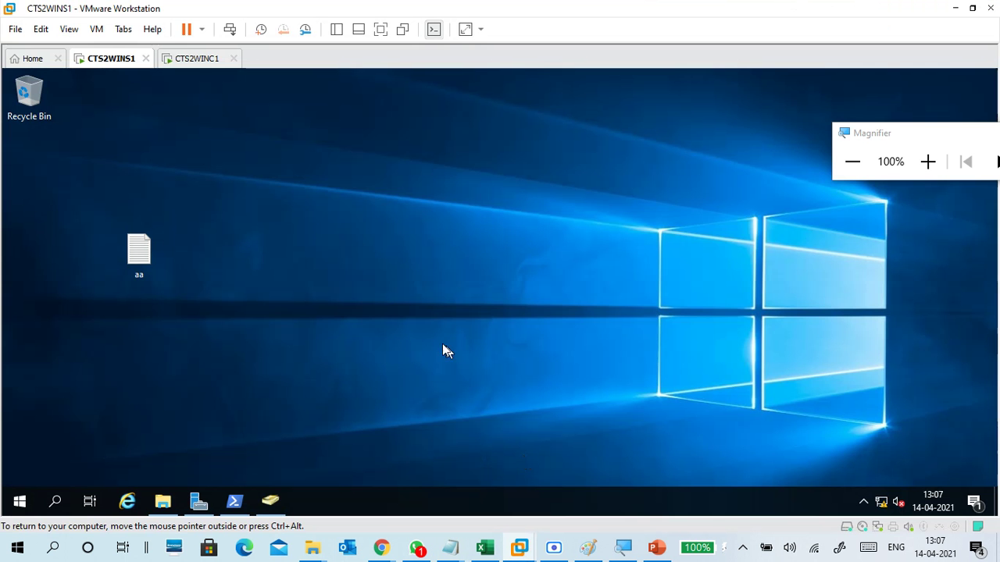
{"action": "left_click", "coordinate": [270, 501]}
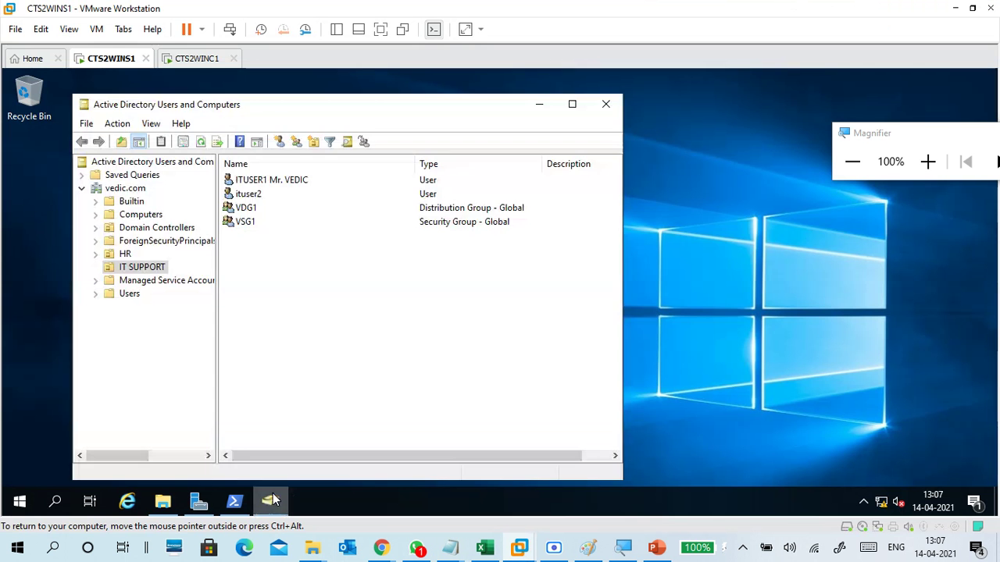
{"action": "right_click", "coordinate": [290, 260]}
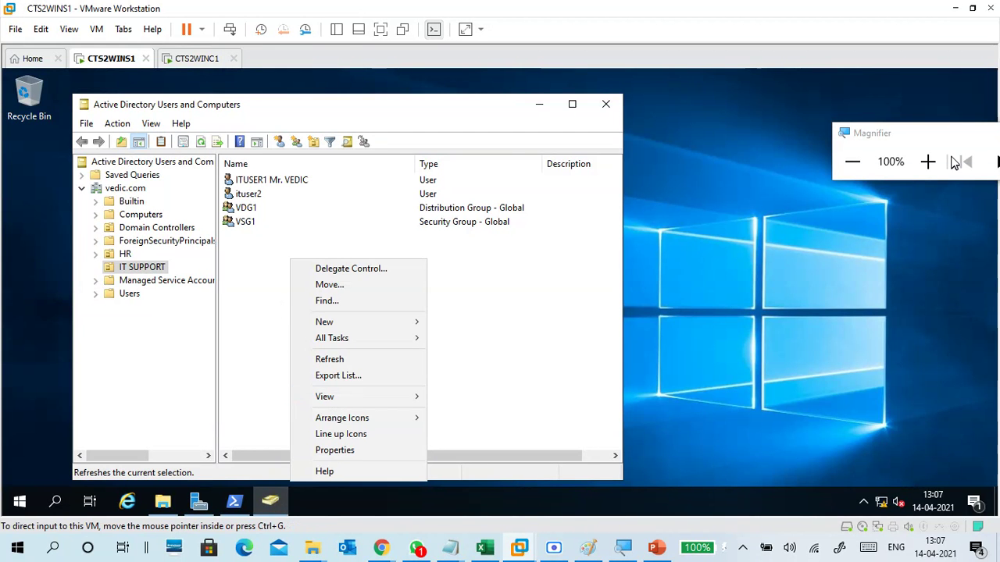
{"action": "left_click", "coordinate": [927, 162]}
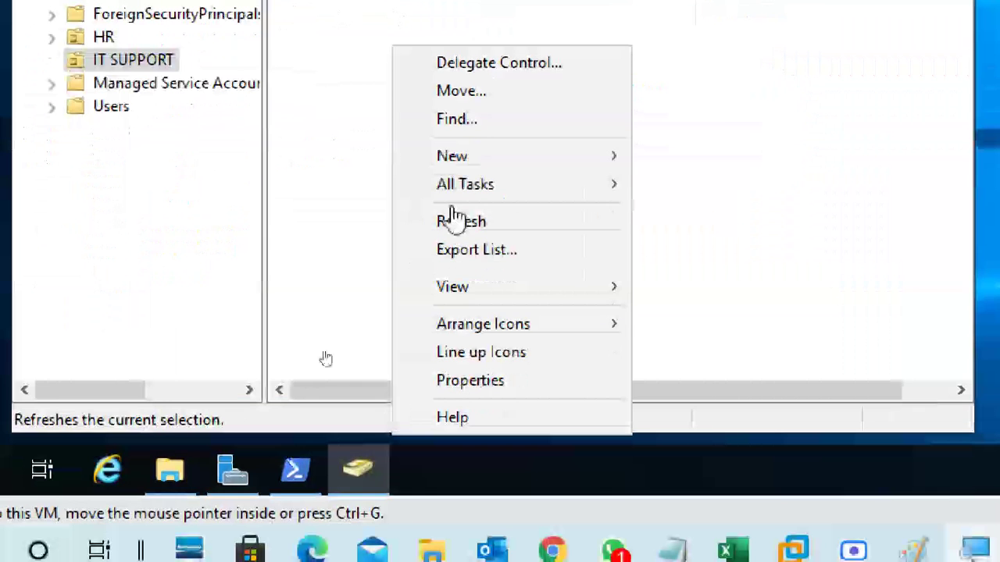
{"action": "mouse_move", "coordinate": [485, 162]}
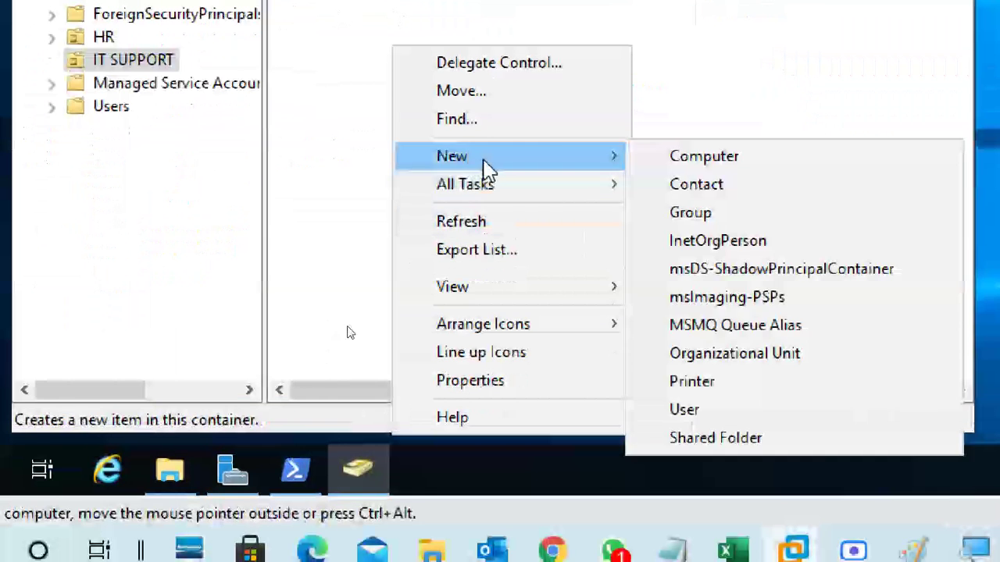
{"action": "left_click", "coordinate": [726, 221]}
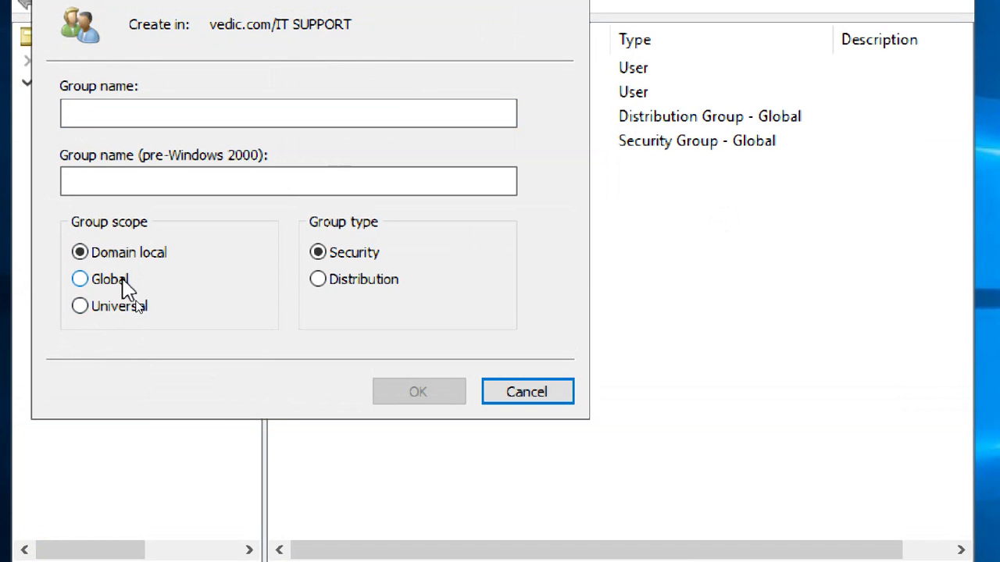
Go through the Global and Universal scopes, return to Domain local, and name the new group VDLG1.
{"action": "left_click", "coordinate": [124, 283]}
{"action": "left_click", "coordinate": [131, 310]}
{"action": "left_click", "coordinate": [131, 257]}
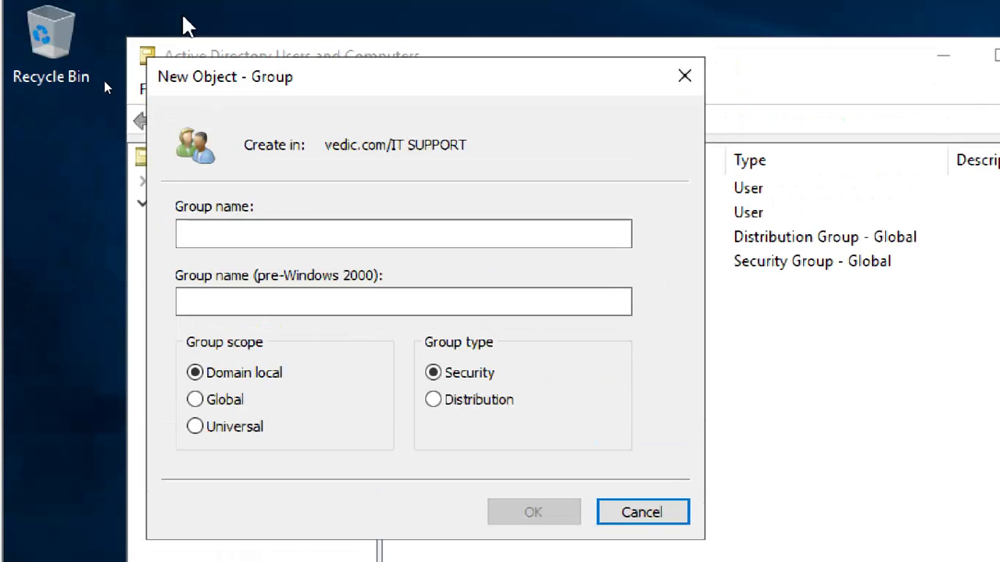
{"action": "left_click", "coordinate": [211, 236]}
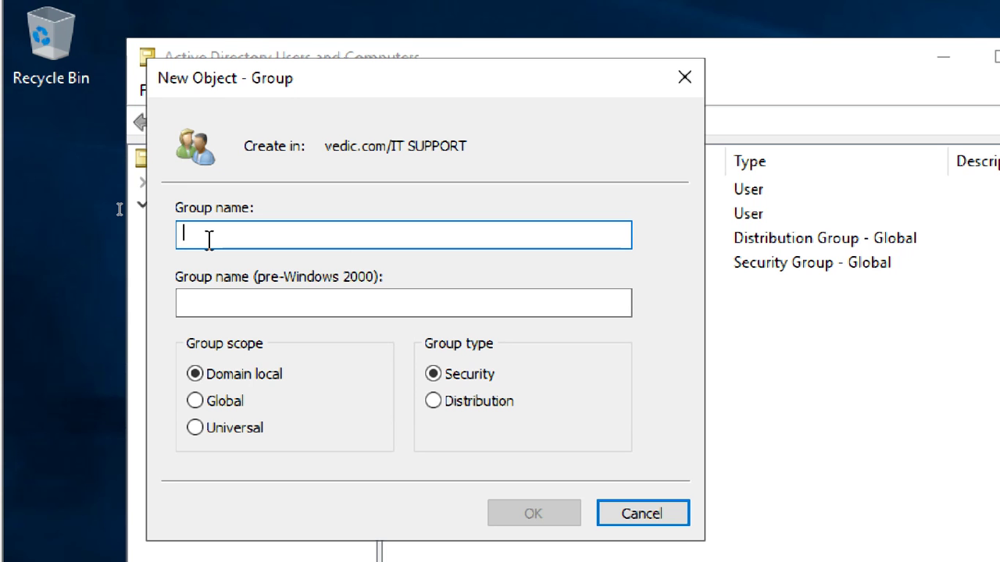
{"action": "type", "text": "V"}
{"action": "key", "text": "BackSpace"}
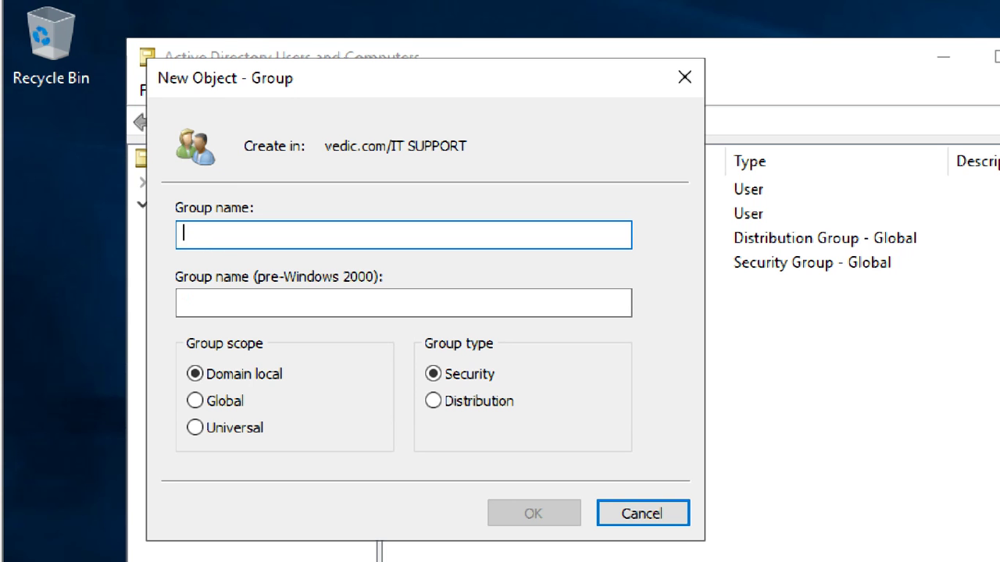
{"action": "type", "text": "V"}
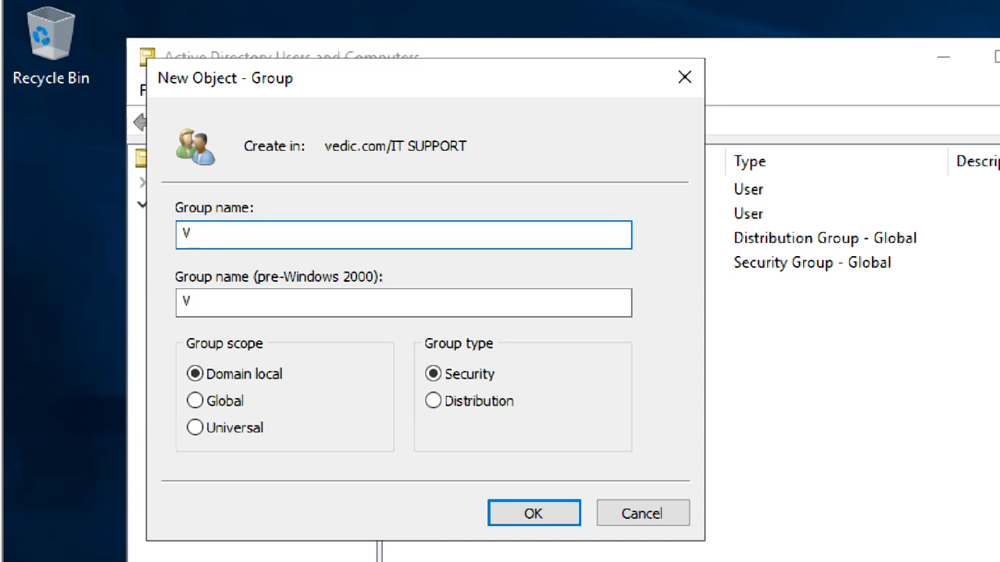
{"action": "type", "text": "DLG1"}
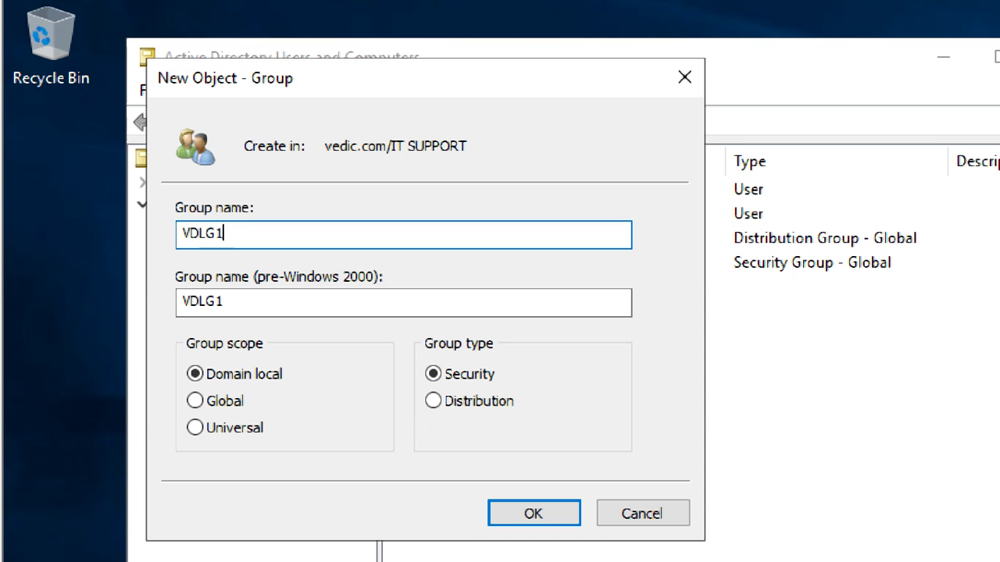
Finish creating VDLG1 and add a security group named VGG1 with Global scope to the IT SUPPORT unit.
{"action": "left_click", "coordinate": [517, 516]}
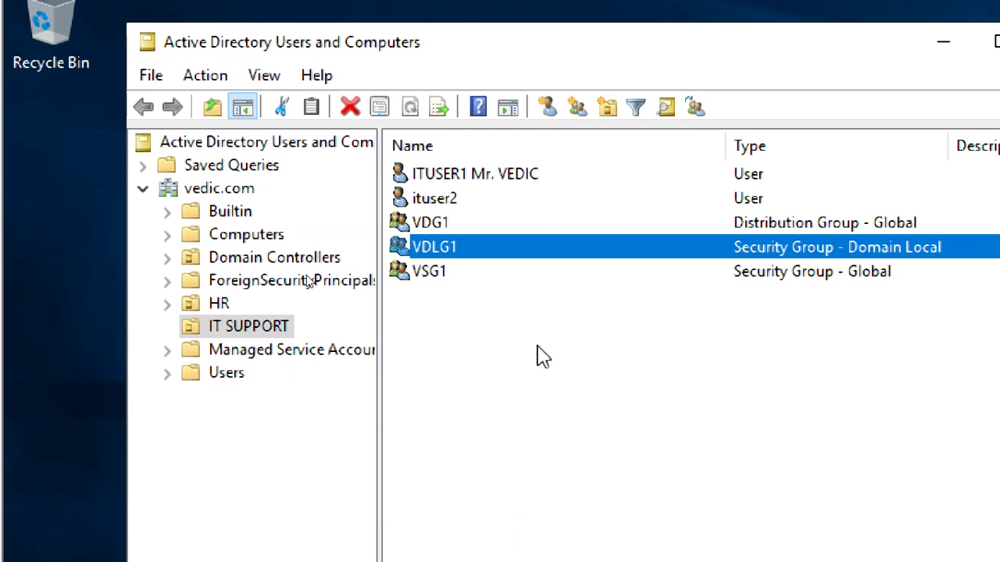
{"action": "right_click", "coordinate": [517, 316]}
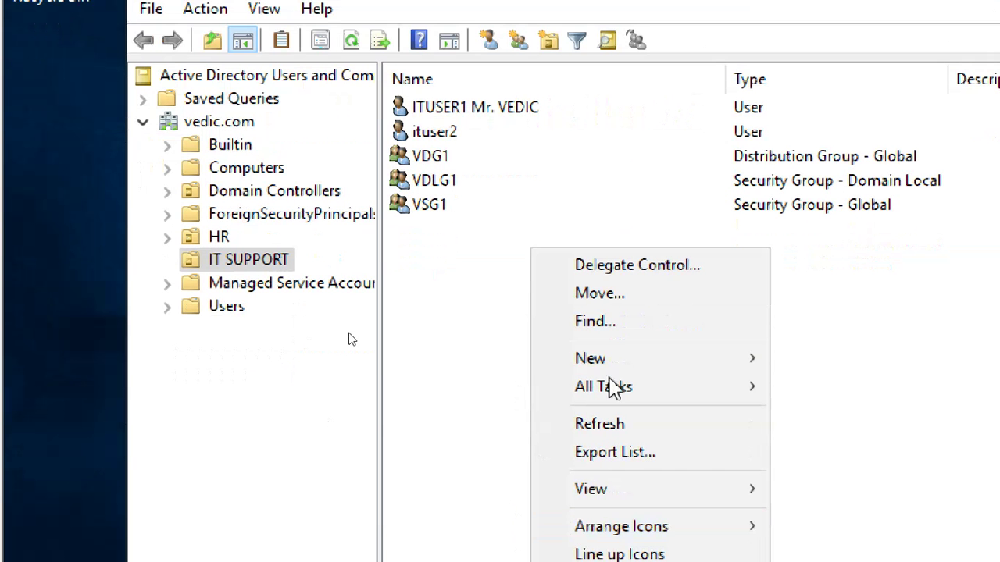
{"action": "mouse_move", "coordinate": [623, 361]}
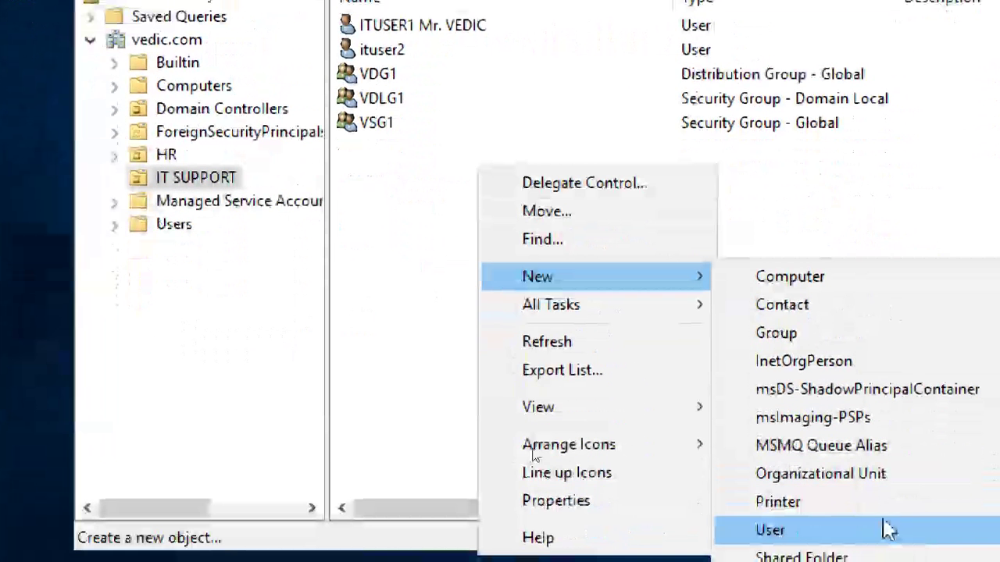
{"action": "left_click", "coordinate": [819, 336]}
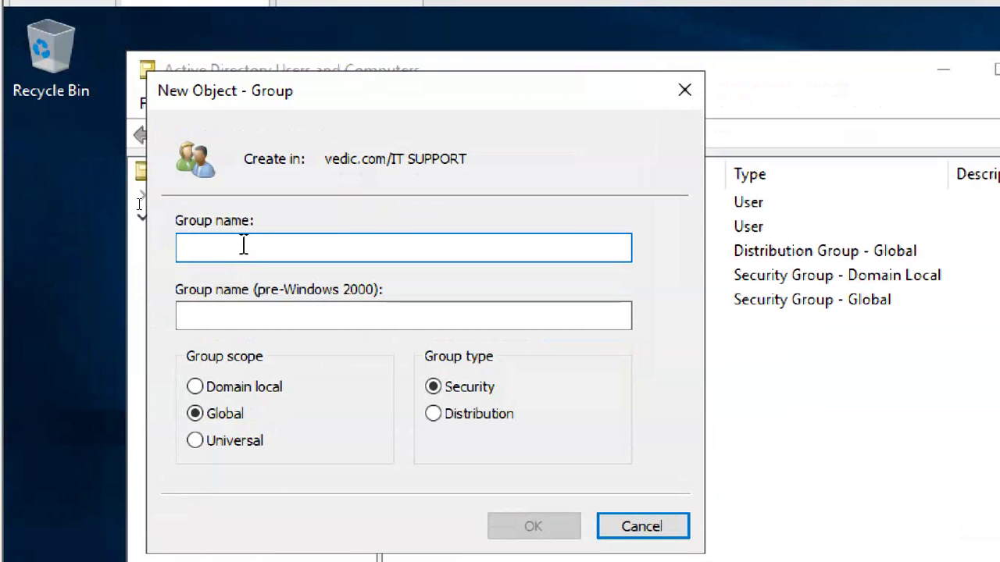
{"action": "type", "text": "VGG"}
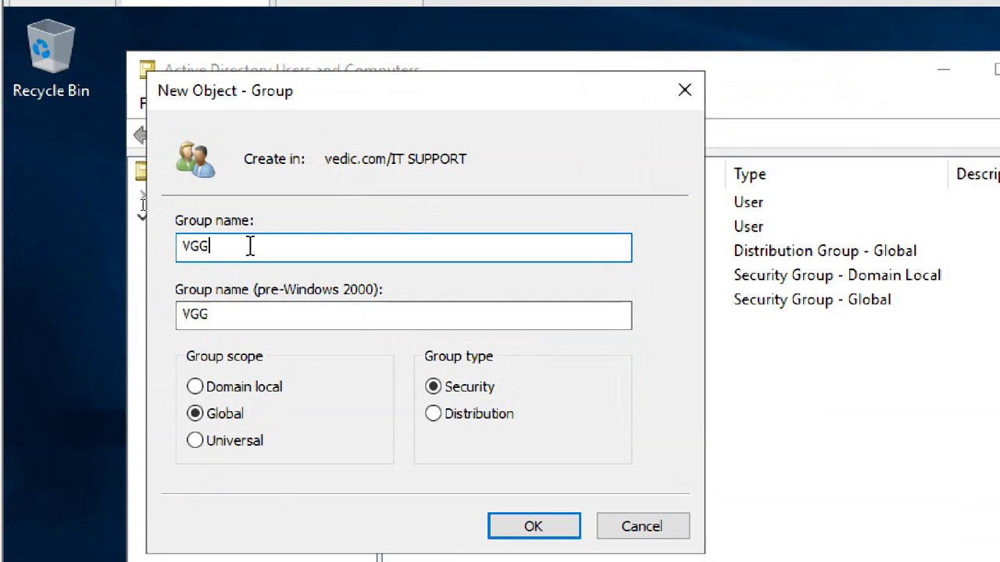
{"action": "type", "text": "2"}
{"action": "key", "text": "BackSpace"}
{"action": "type", "text": "1"}
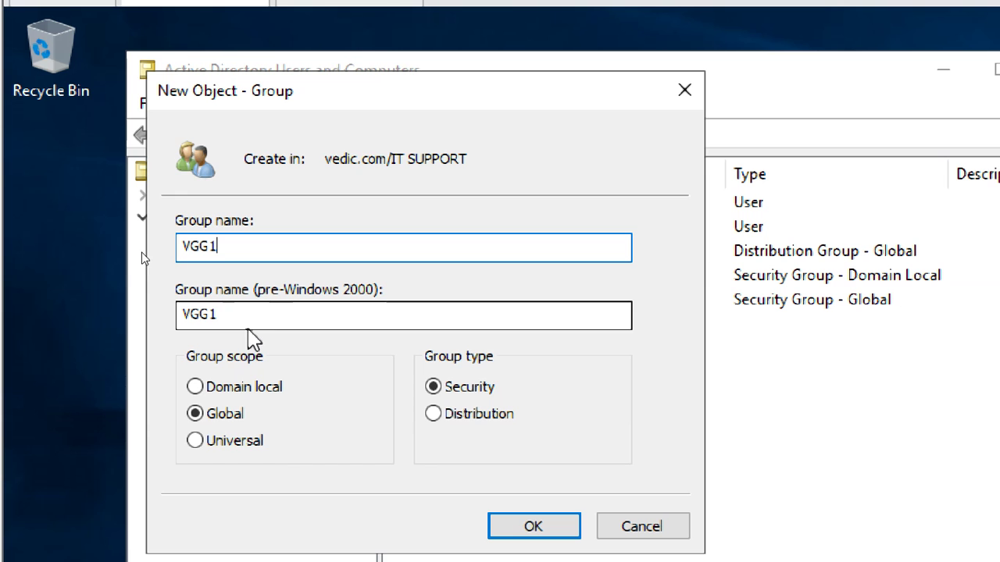
{"action": "left_click", "coordinate": [504, 529]}
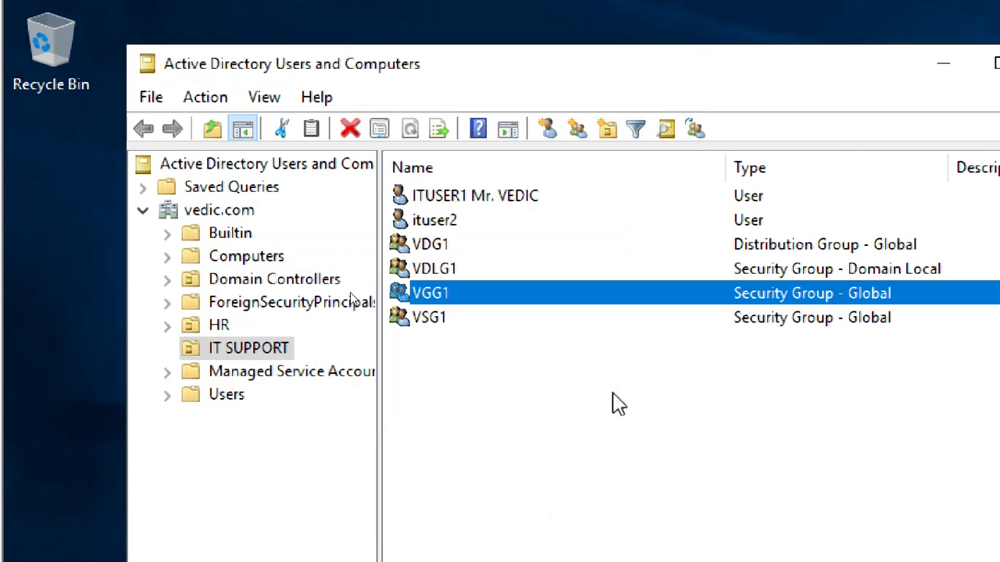
Create a security group named VUG1 with Universal scope in the IT SUPPORT unit.
{"action": "right_click", "coordinate": [618, 402]}
{"action": "mouse_move", "coordinate": [815, 98]}
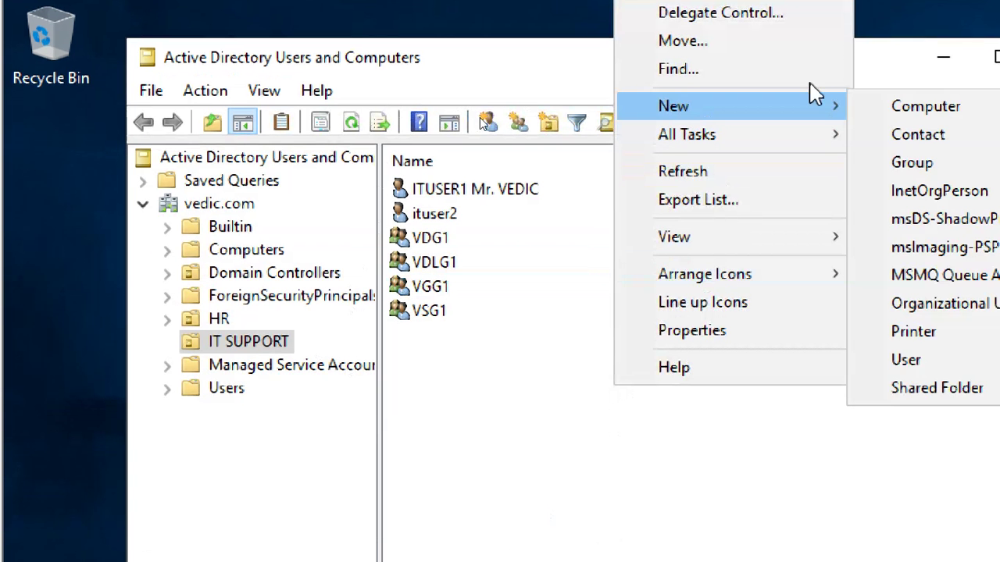
{"action": "left_click", "coordinate": [902, 164]}
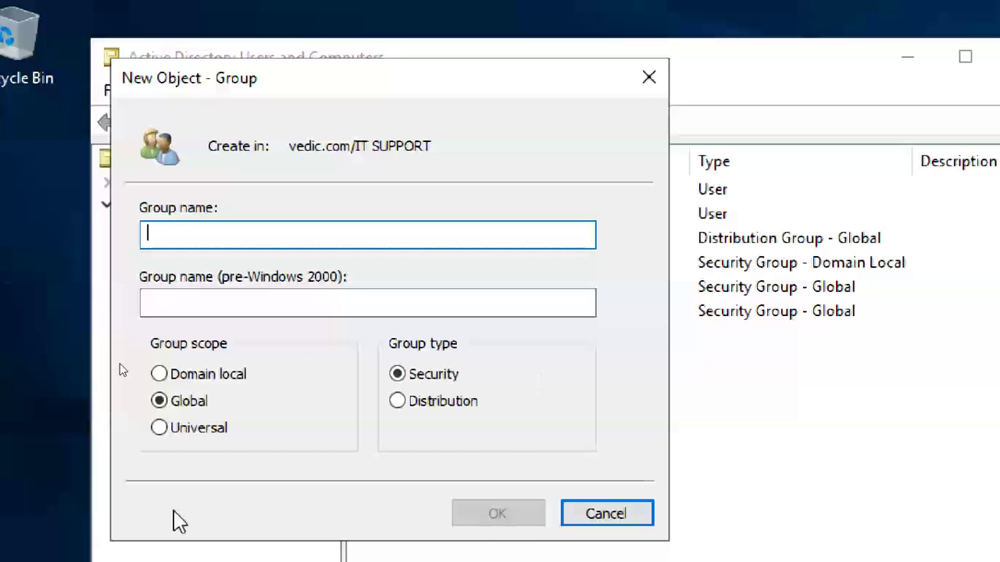
{"action": "left_click", "coordinate": [195, 435]}
{"action": "left_click", "coordinate": [214, 231]}
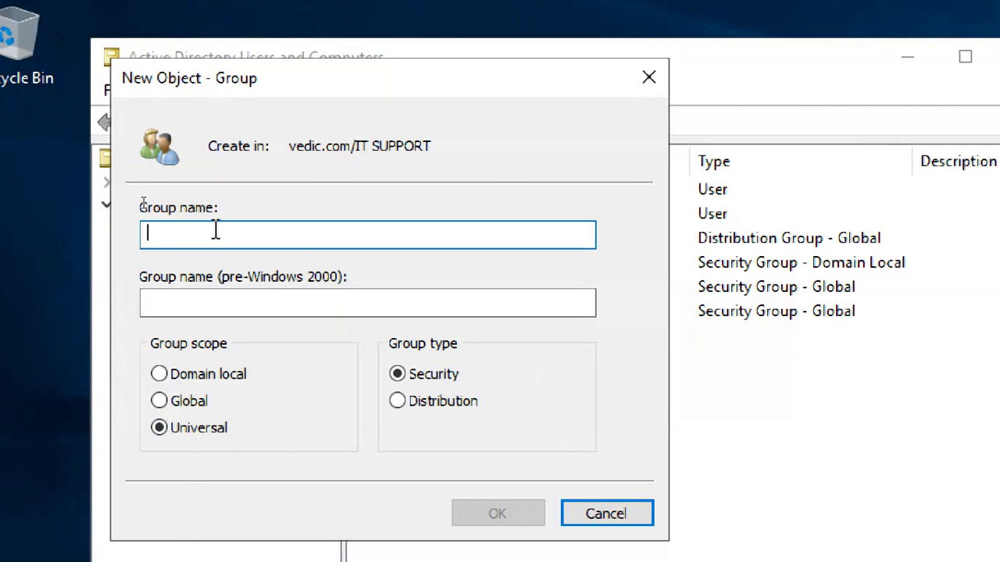
{"action": "type", "text": "VG"}
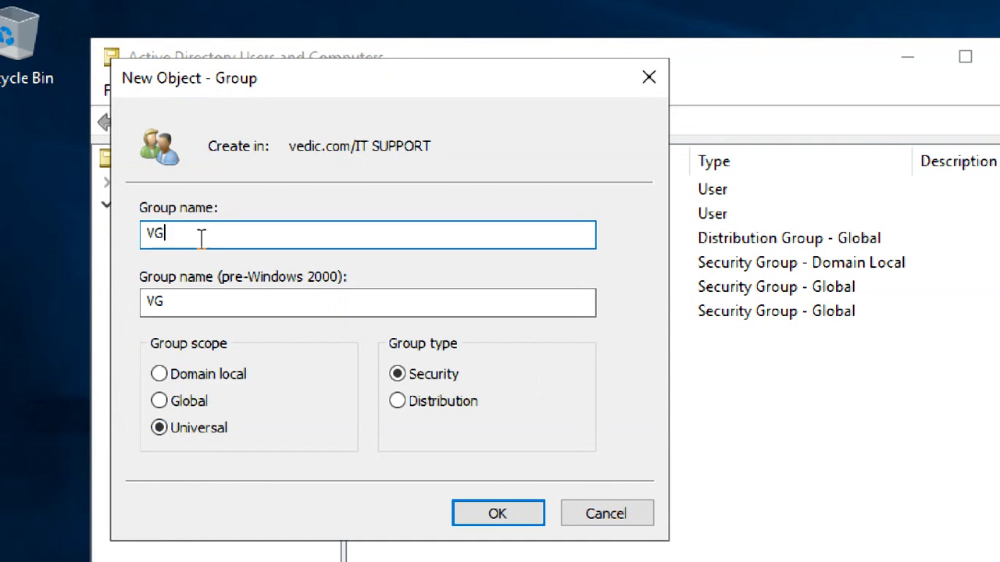
{"action": "type", "text": "UG1"}
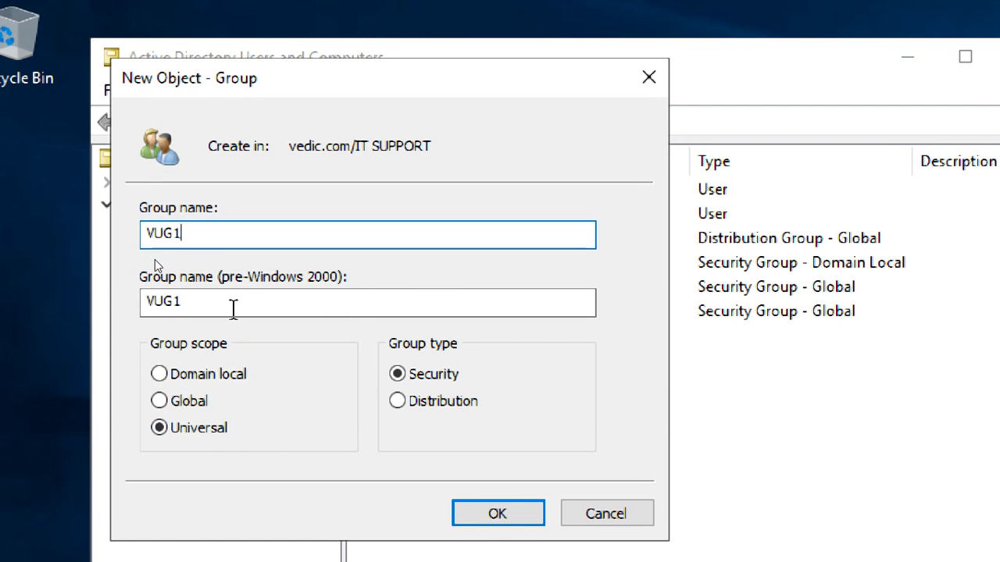
{"action": "left_click", "coordinate": [490, 513]}
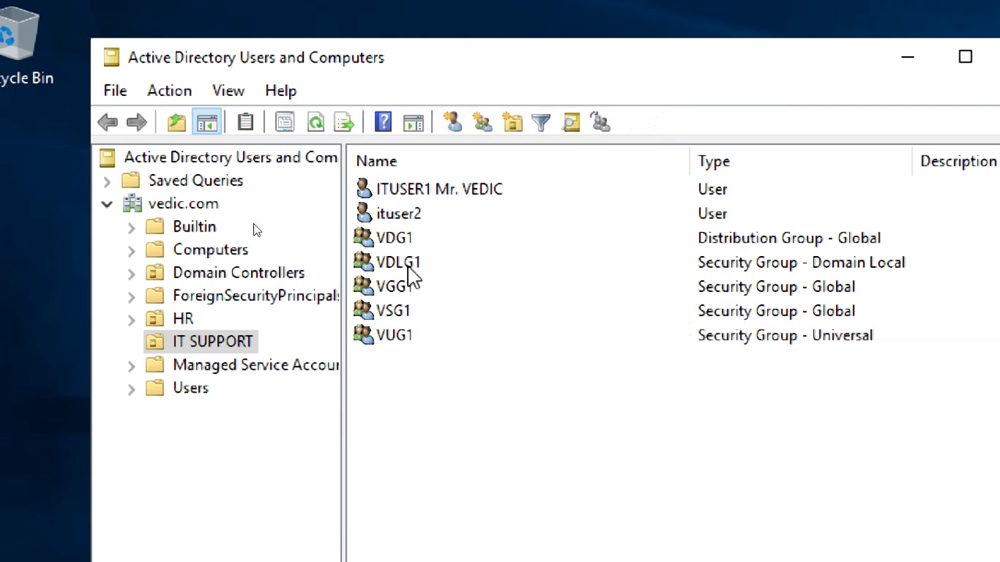
Examine which group scopes are selectable in the properties of VDLG1, VGG1 and VUG1, closing each without changes.
{"action": "double_click", "coordinate": [411, 267]}
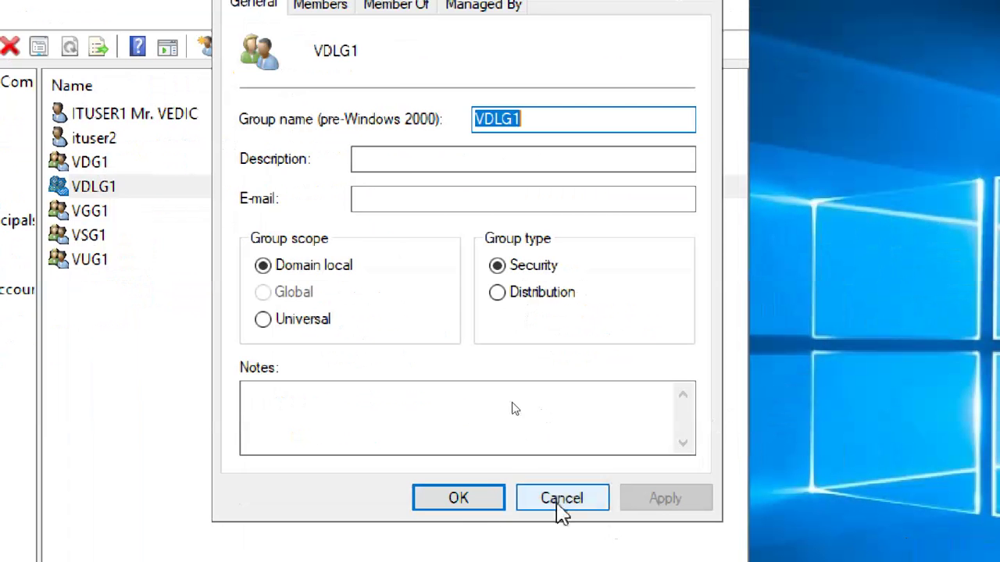
{"action": "left_click", "coordinate": [478, 536]}
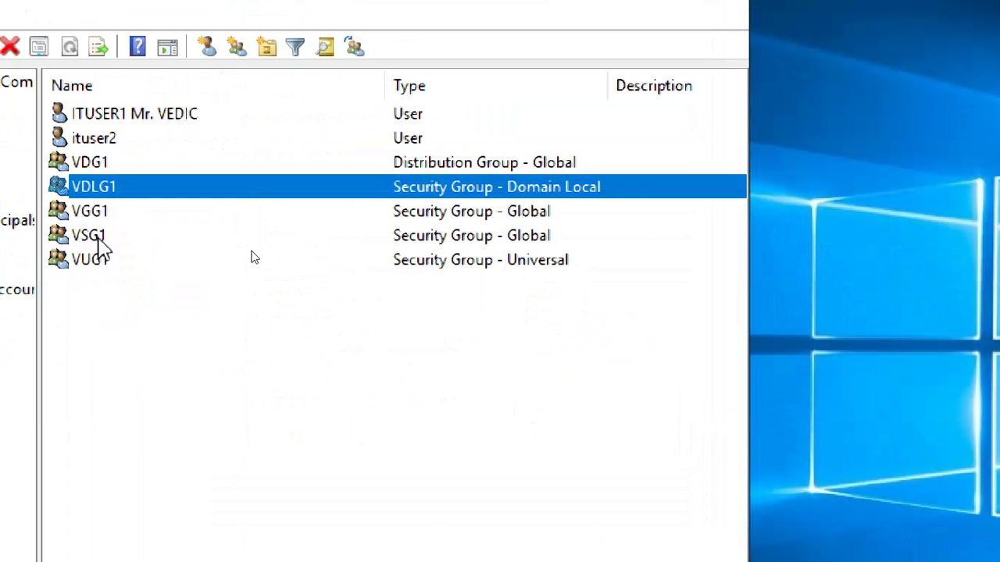
{"action": "double_click", "coordinate": [88, 212]}
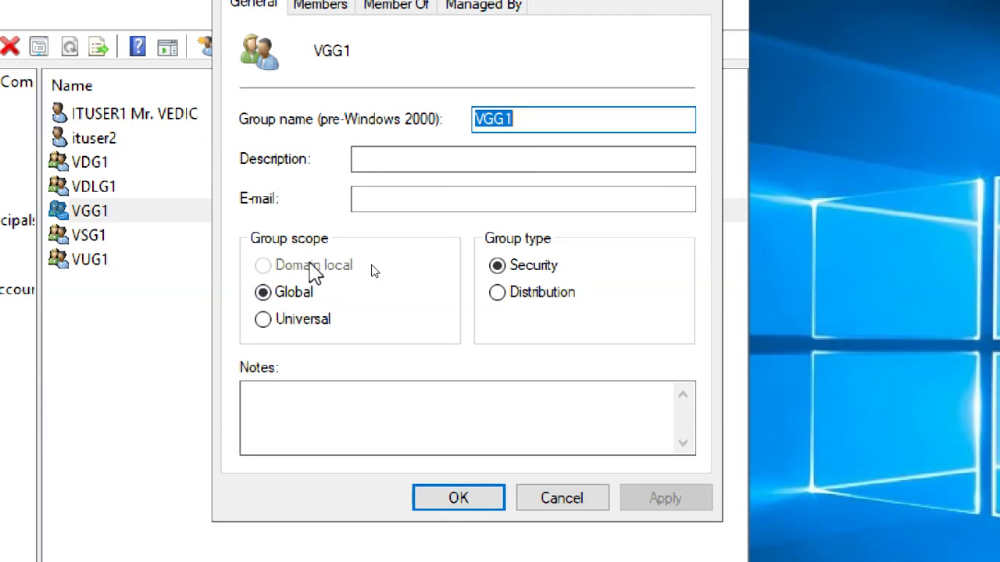
{"action": "left_click", "coordinate": [461, 506]}
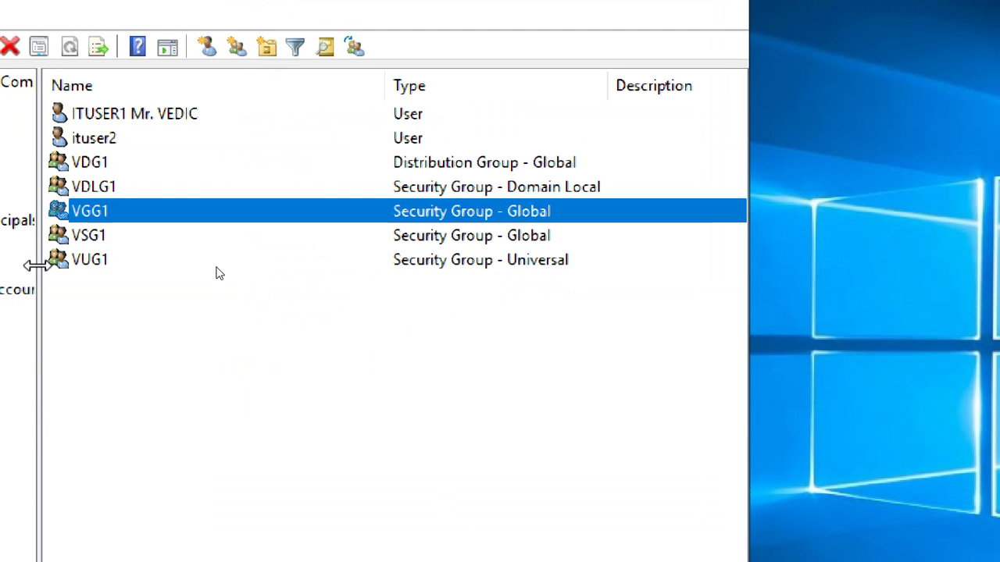
{"action": "double_click", "coordinate": [100, 262]}
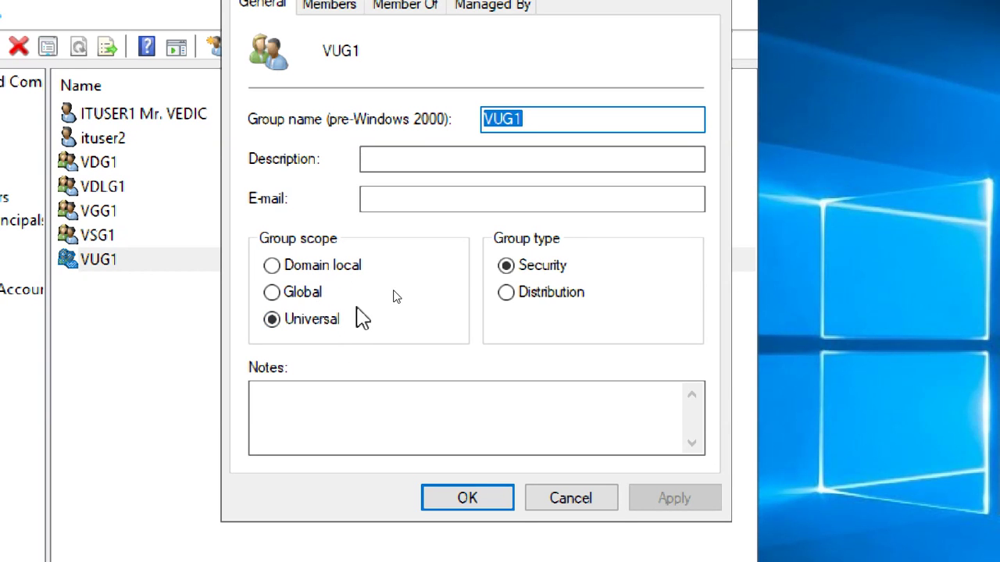
{"action": "left_click", "coordinate": [478, 497]}
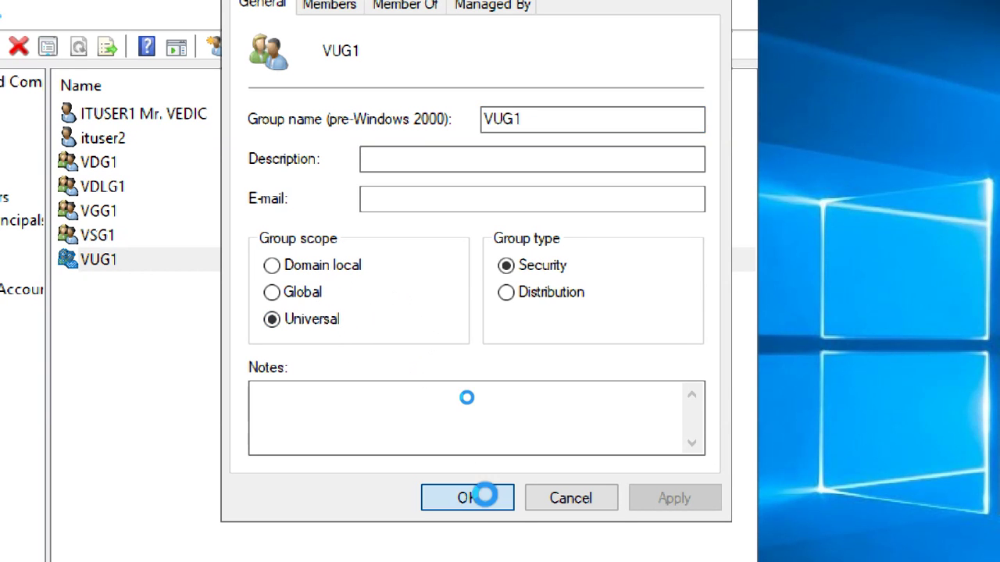
{"action": "left_click", "coordinate": [275, 335]}
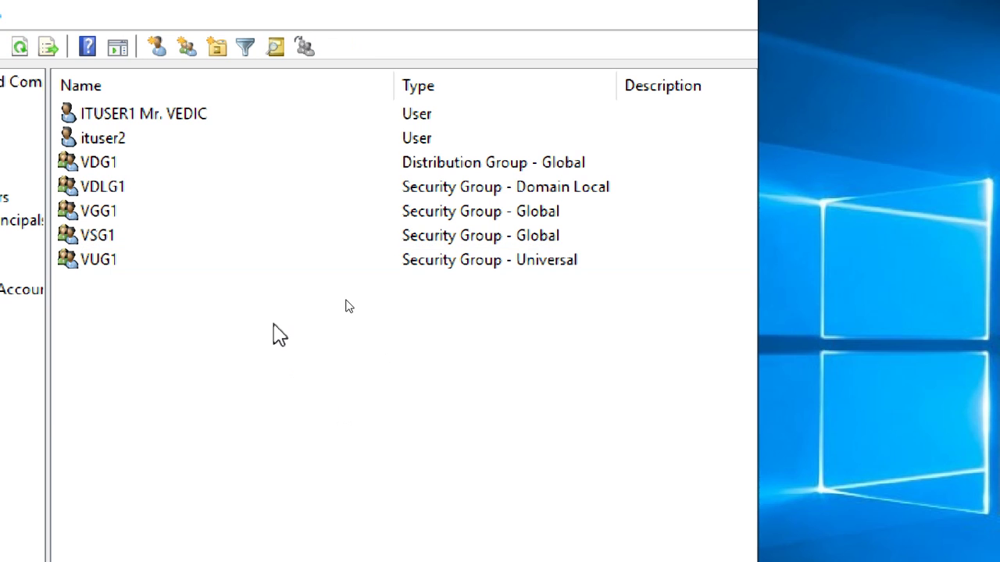
Review the general settings, members and memberships in the VDLG1 group's properties, and close them without changes.
{"action": "double_click", "coordinate": [129, 190]}
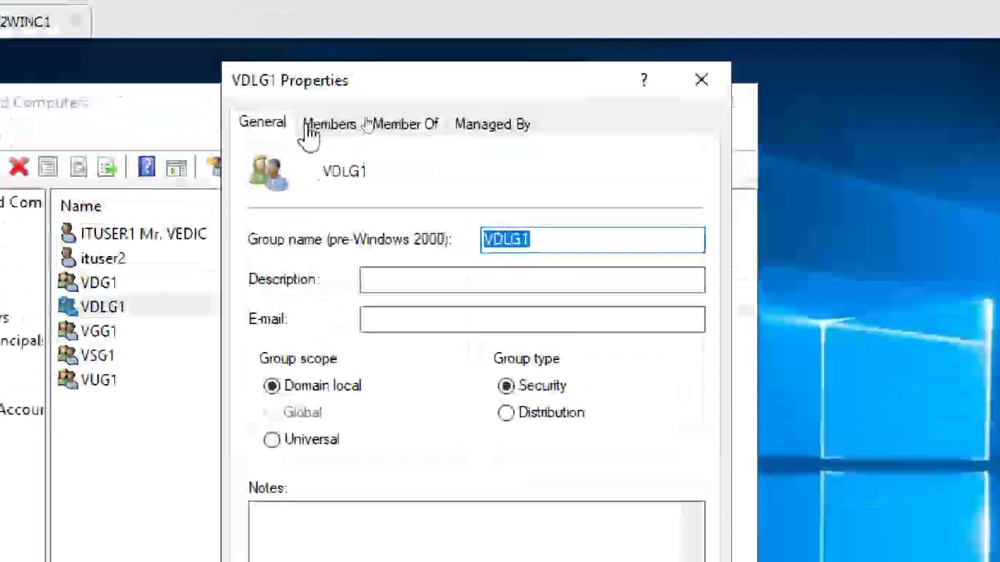
{"action": "left_click", "coordinate": [328, 126]}
{"action": "left_click", "coordinate": [399, 127]}
{"action": "left_click", "coordinate": [332, 125]}
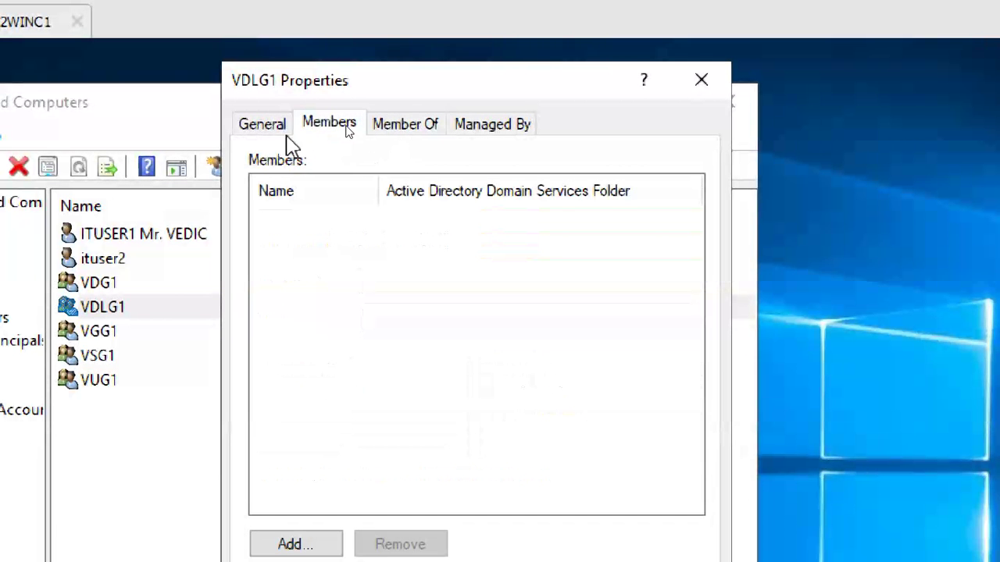
{"action": "left_click", "coordinate": [258, 128]}
{"action": "left_click", "coordinate": [328, 127]}
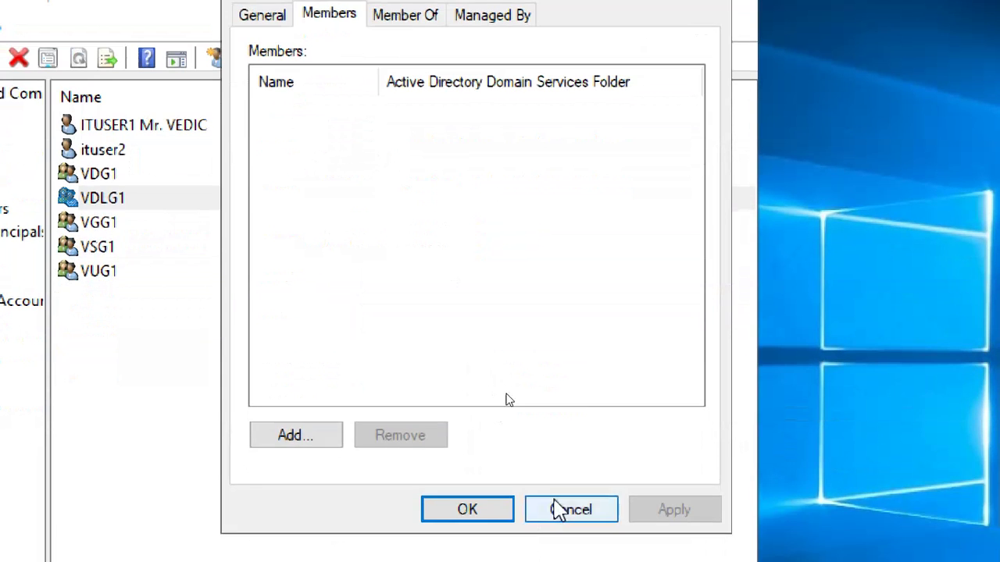
{"action": "left_click", "coordinate": [558, 560]}
{"action": "left_click", "coordinate": [141, 401]}
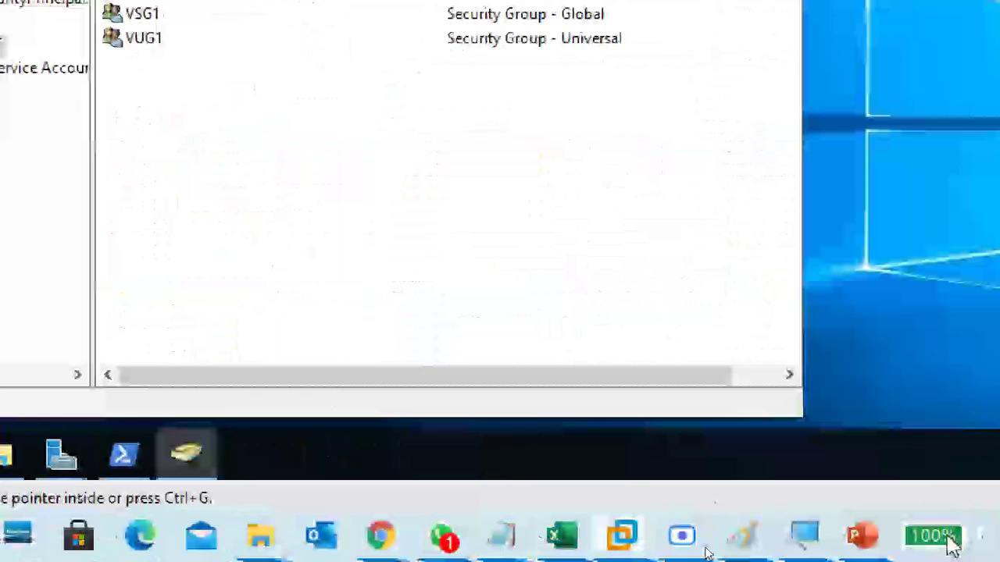
Switch to Paint at 100% magnification and draw a triangle about 158 × 158 px on the left half of the canvas.
{"action": "left_click", "coordinate": [743, 537]}
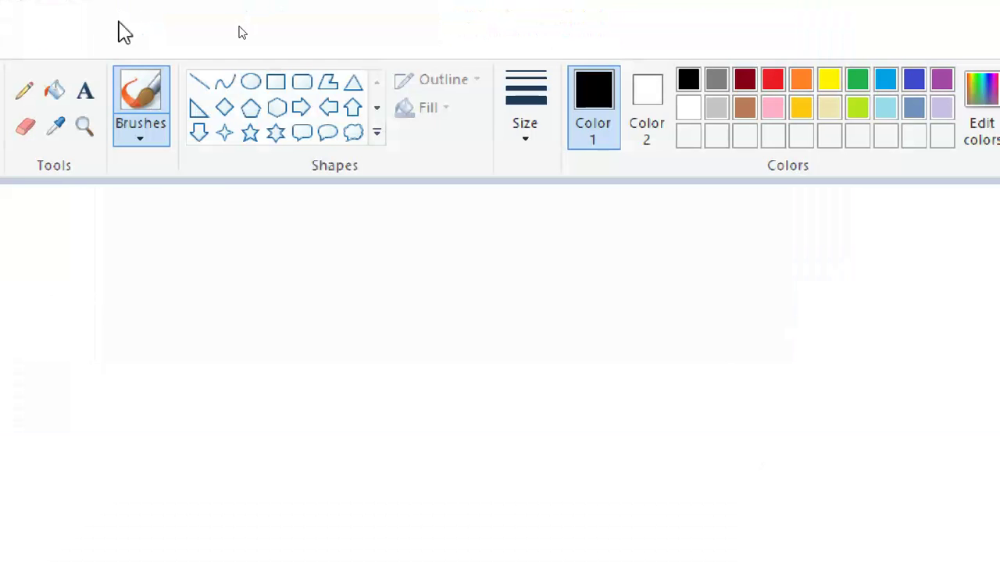
{"action": "left_click", "coordinate": [894, 207]}
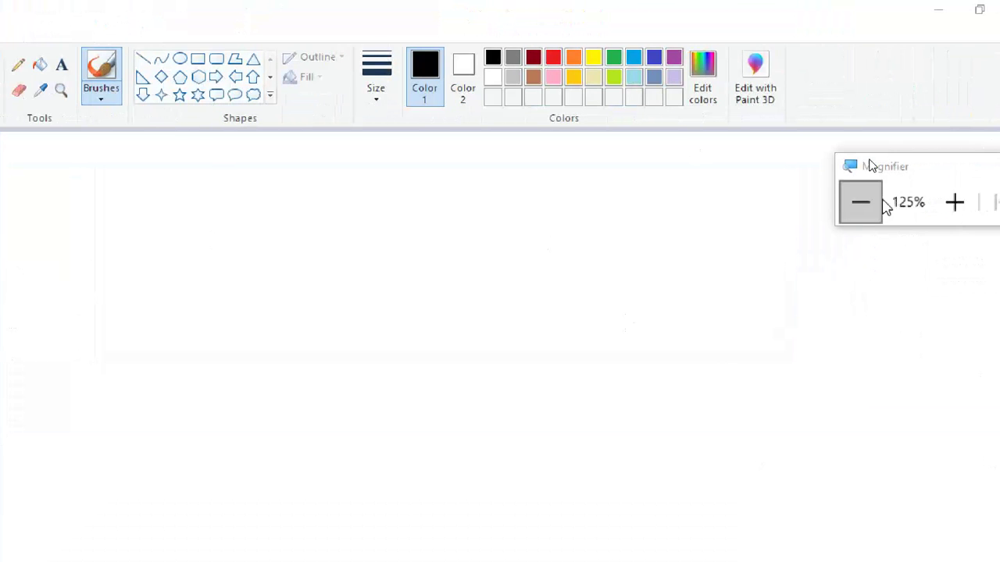
{"action": "left_click", "coordinate": [862, 201]}
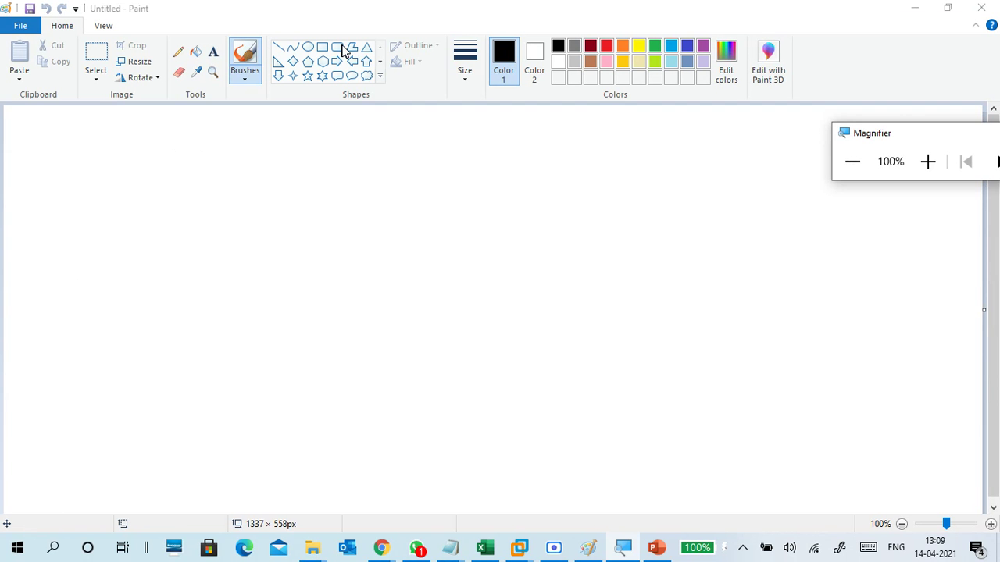
{"action": "left_click", "coordinate": [366, 49]}
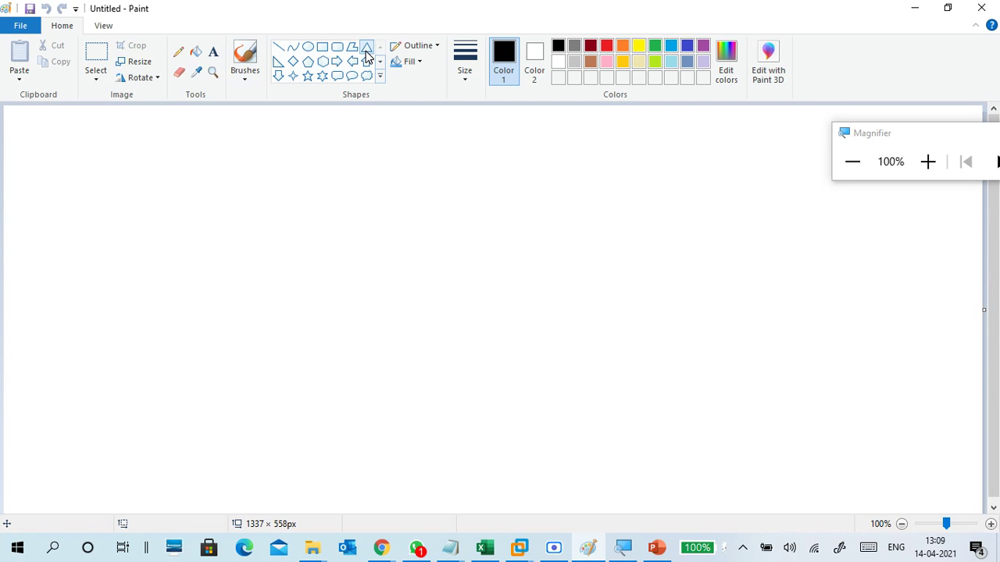
{"action": "left_click_drag", "start_coordinate": [181, 172], "coordinate": [323, 296]}
{"action": "left_click_drag", "start_coordinate": [236, 250], "coordinate": [215, 277]}
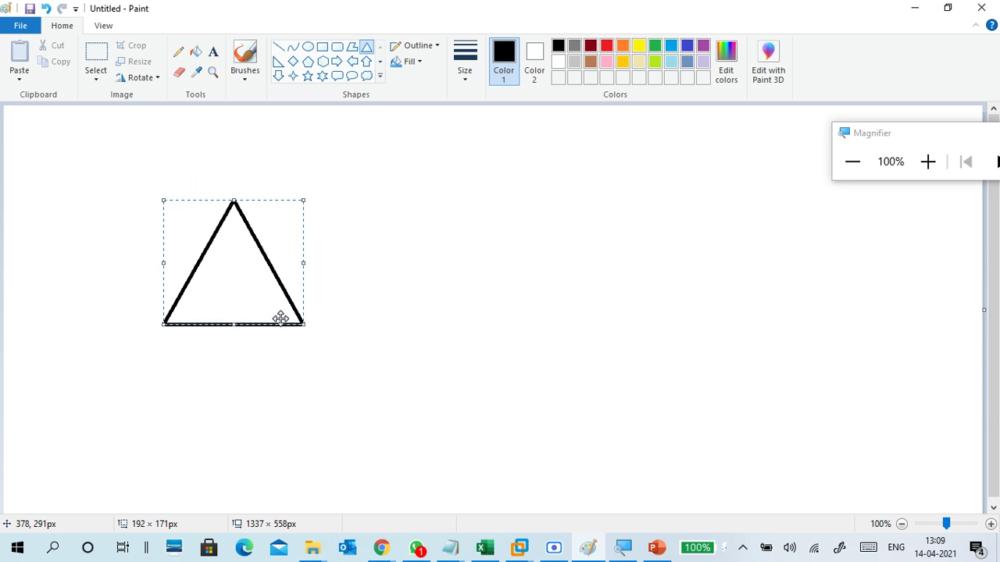
{"action": "left_click_drag", "start_coordinate": [304, 325], "coordinate": [280, 316]}
{"action": "left_click_drag", "start_coordinate": [234, 285], "coordinate": [239, 284]}
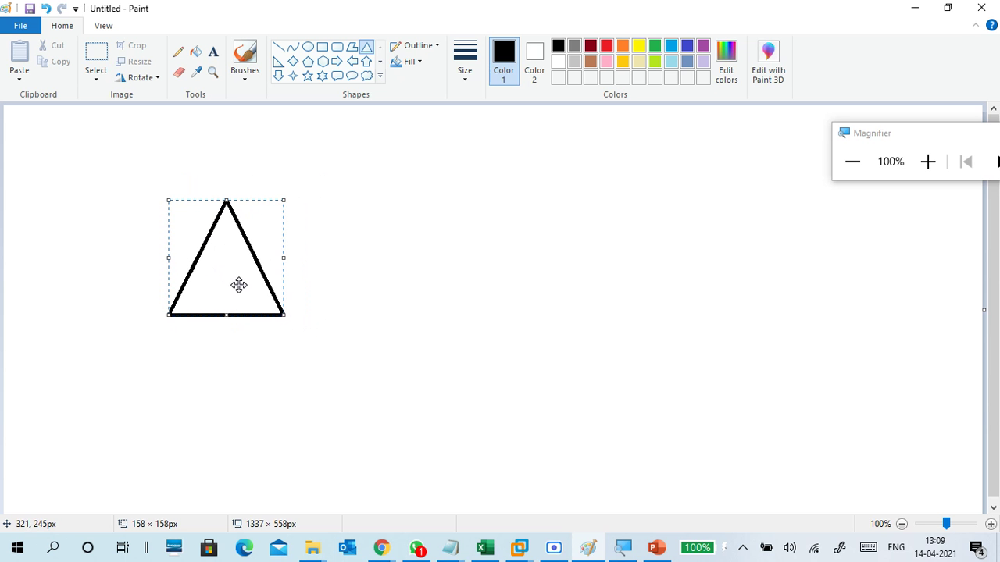
{"action": "left_click_drag", "start_coordinate": [311, 135], "coordinate": [314, 146]}
Draw an ellipse about 772 × 505 px around the triangle, shift it slightly, and narrow it from its right side.
{"action": "left_click", "coordinate": [308, 46]}
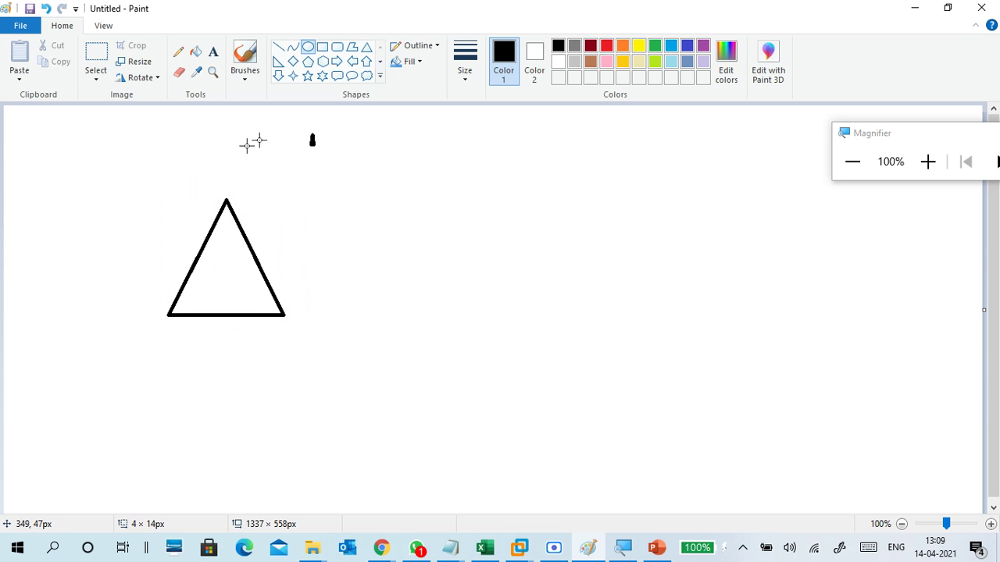
{"action": "left_click_drag", "start_coordinate": [103, 129], "coordinate": [665, 499]}
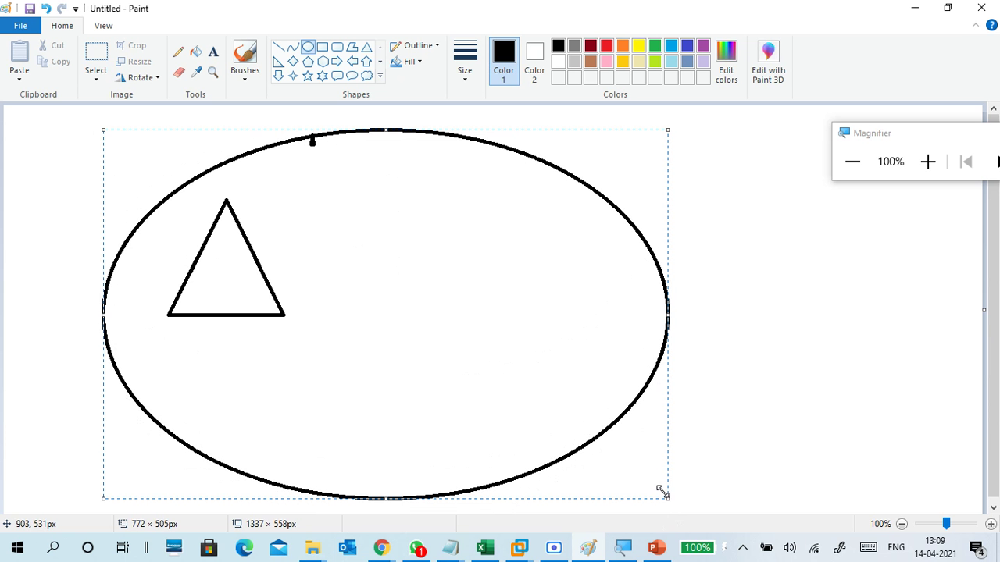
{"action": "left_click_drag", "start_coordinate": [525, 329], "coordinate": [537, 320]}
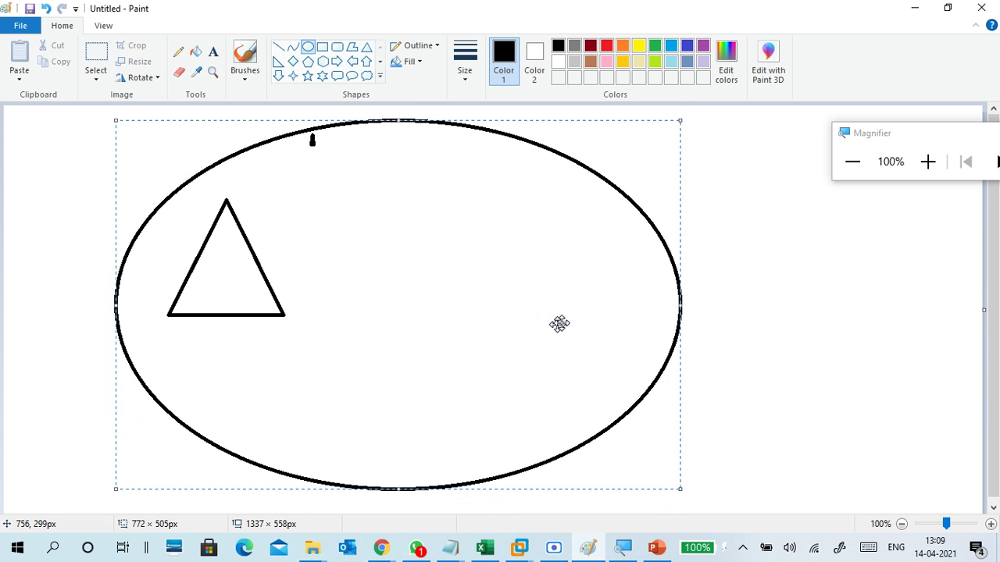
{"action": "left_click_drag", "start_coordinate": [680, 307], "coordinate": [557, 313]}
{"action": "left_click", "coordinate": [599, 292]}
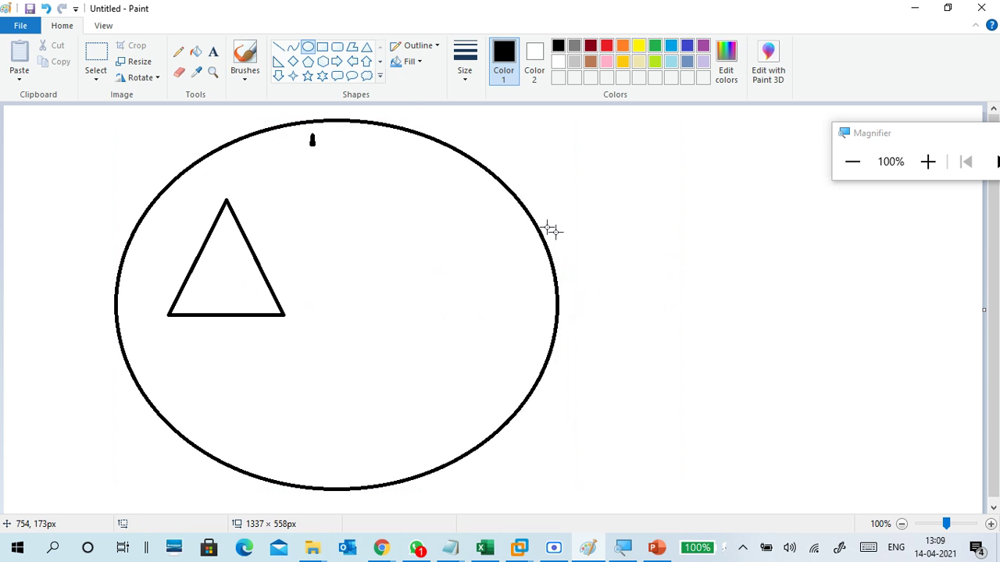
Draw a second triangle about 153 × 163 px in the right half of the ellipse, level with the first.
{"action": "left_click", "coordinate": [366, 47]}
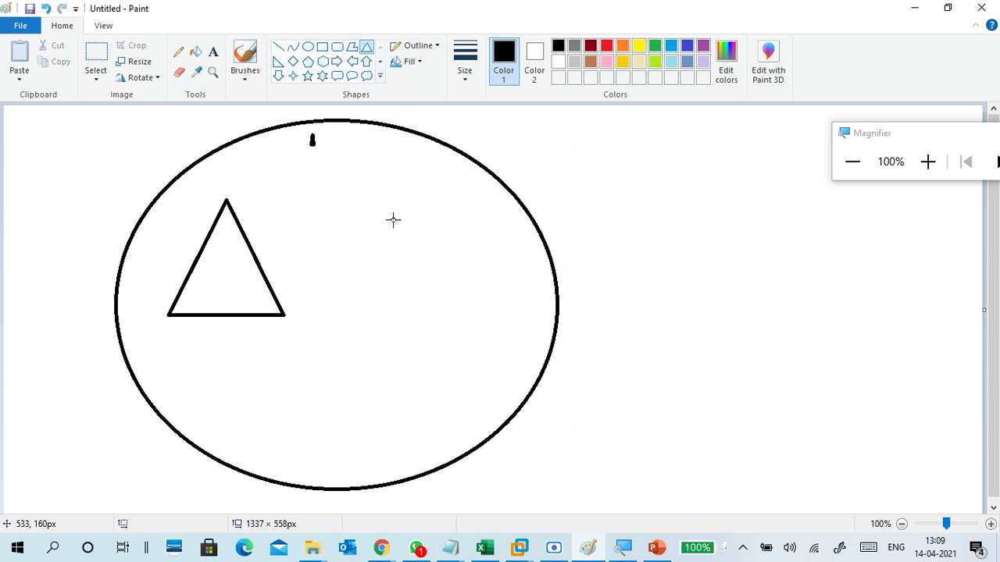
{"action": "left_click_drag", "start_coordinate": [390, 206], "coordinate": [455, 285]}
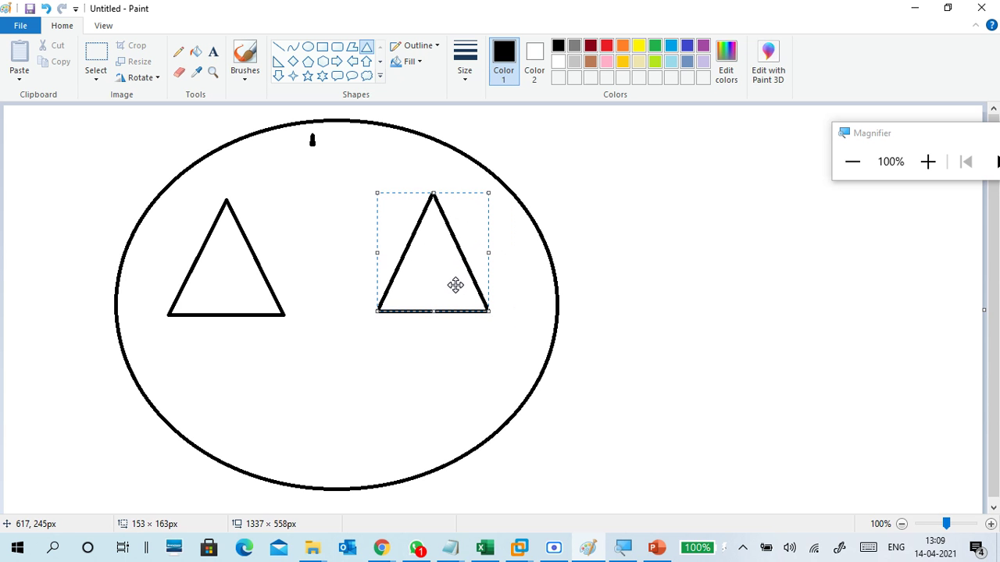
{"action": "left_click", "coordinate": [632, 240]}
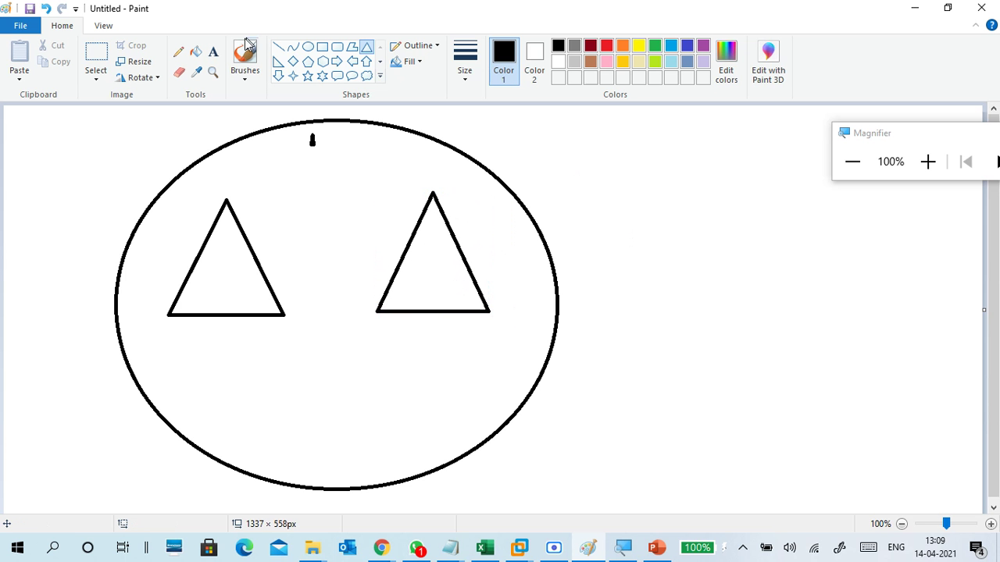
Label the left triangle domain1 and the right triangle domain2, placing each text just below its base.
{"action": "left_click", "coordinate": [216, 52]}
{"action": "left_click", "coordinate": [176, 314]}
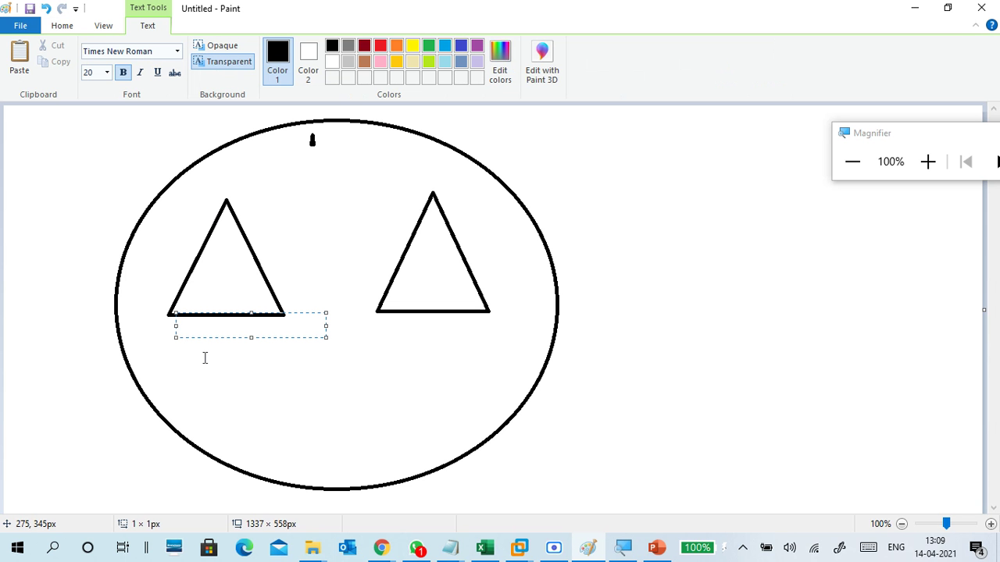
{"action": "type", "text": "domain1"}
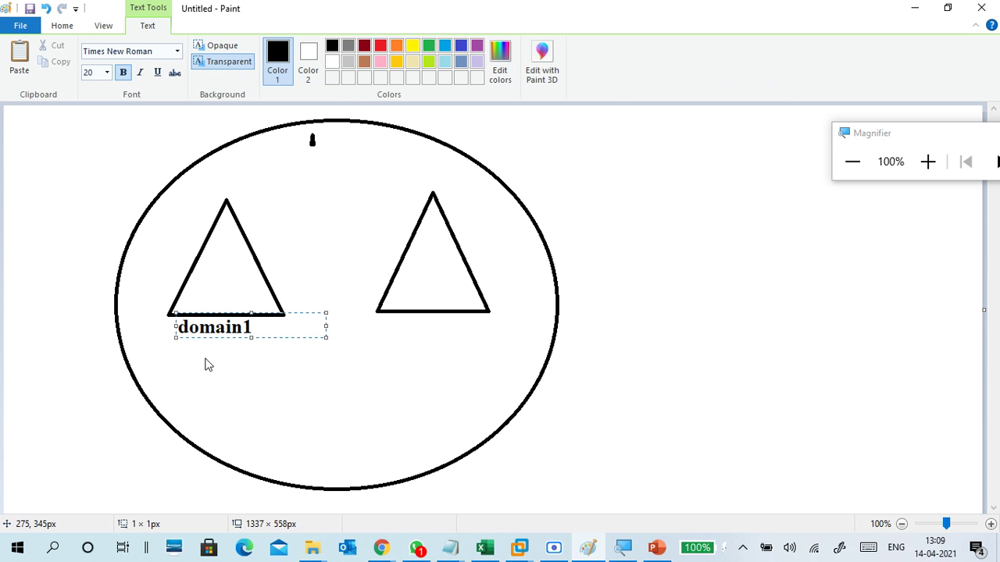
{"action": "left_click", "coordinate": [396, 315]}
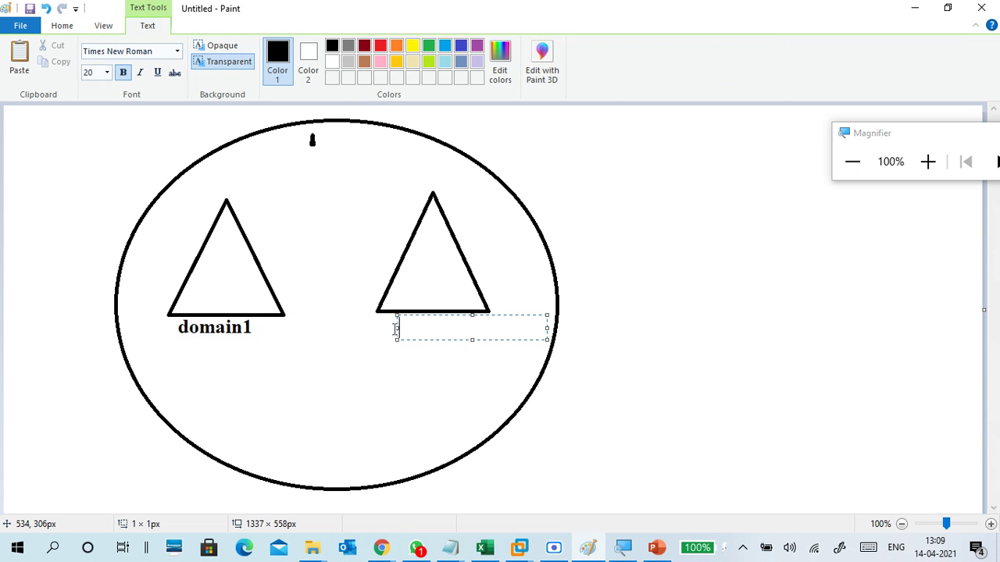
{"action": "type", "text": "domain2"}
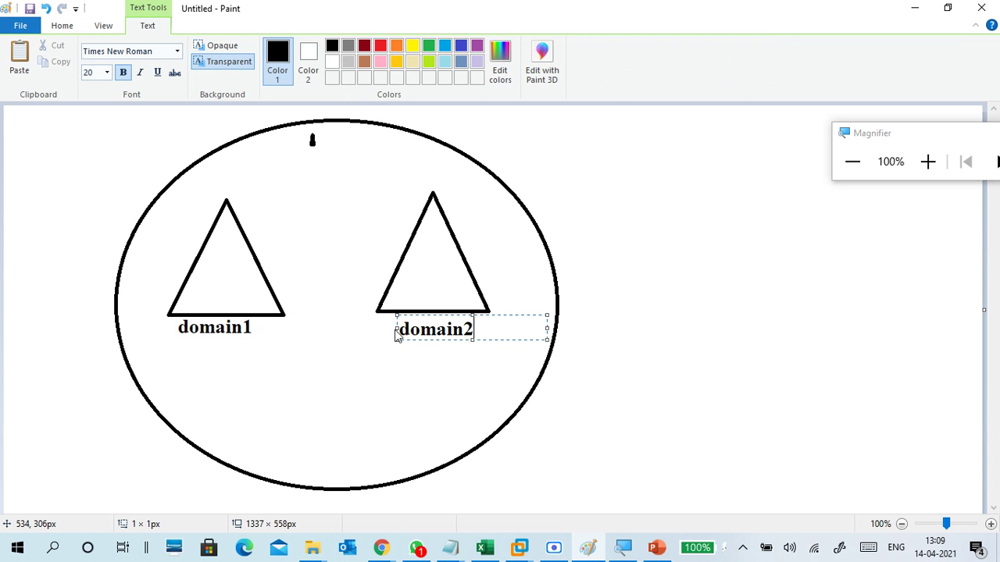
{"action": "left_click", "coordinate": [117, 180]}
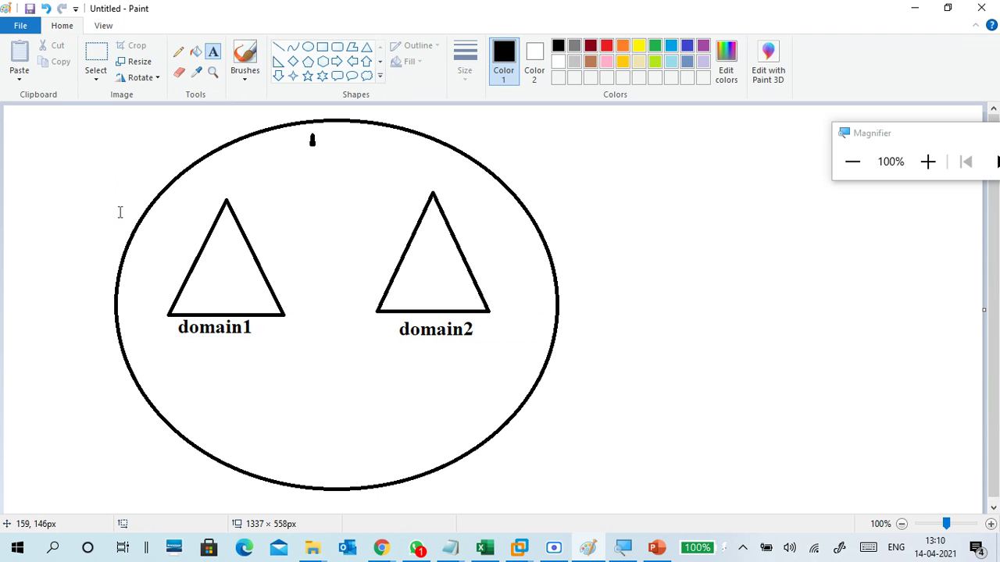
Add the two-line label "forest" and "vedic.com" at the ellipse's upper-left edge, shifting it slightly outwards.
{"action": "left_click", "coordinate": [122, 169]}
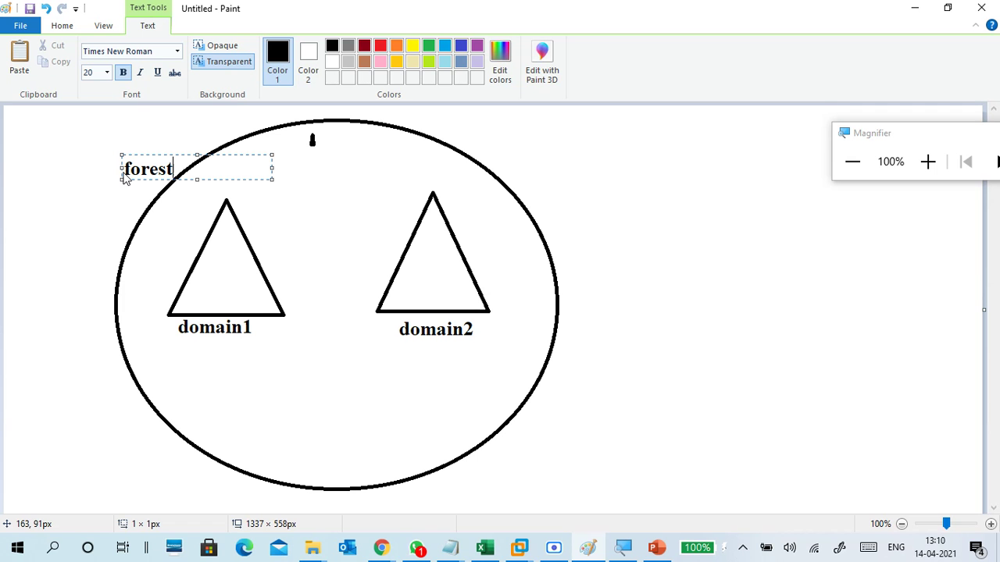
{"action": "type", "text": "forest"}
{"action": "key", "text": "Return"}
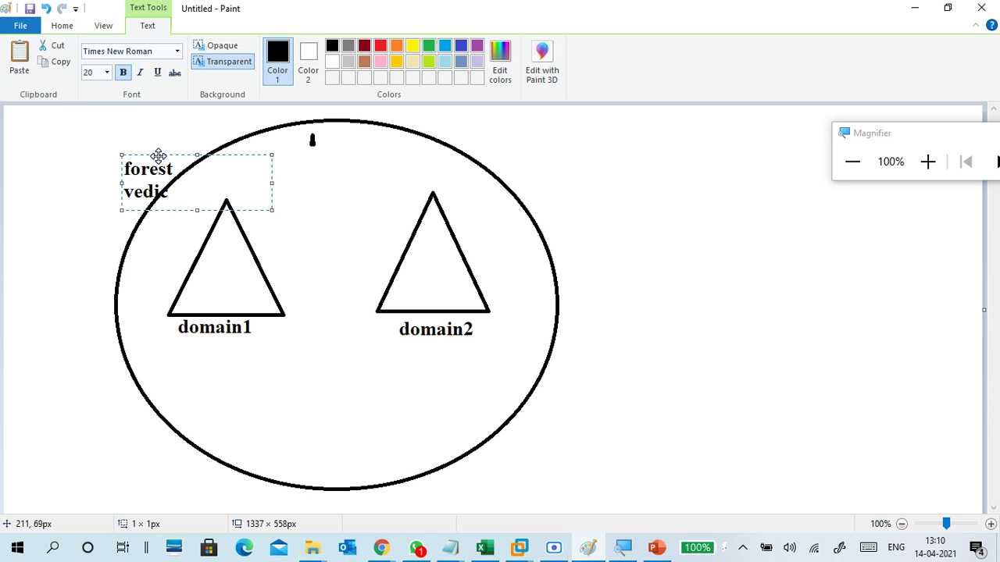
{"action": "left_click_drag", "start_coordinate": [159, 154], "coordinate": [130, 151]}
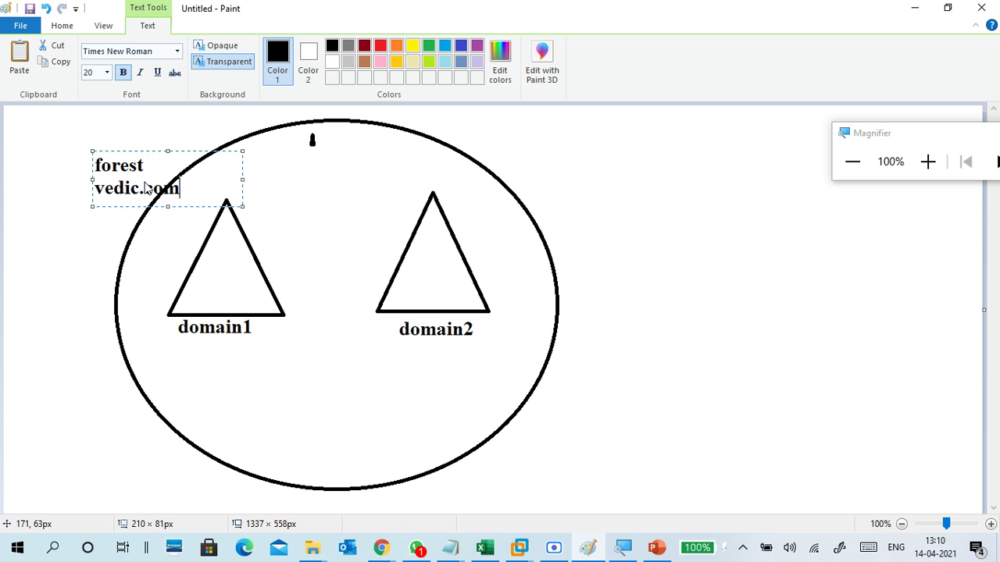
{"action": "left_click", "coordinate": [295, 161]}
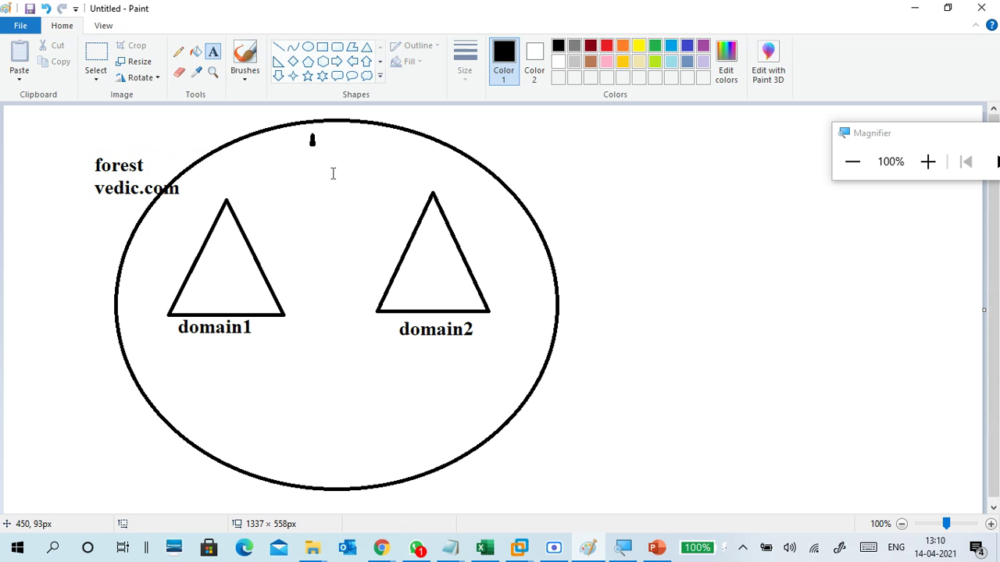
{"action": "left_click", "coordinate": [324, 225]}
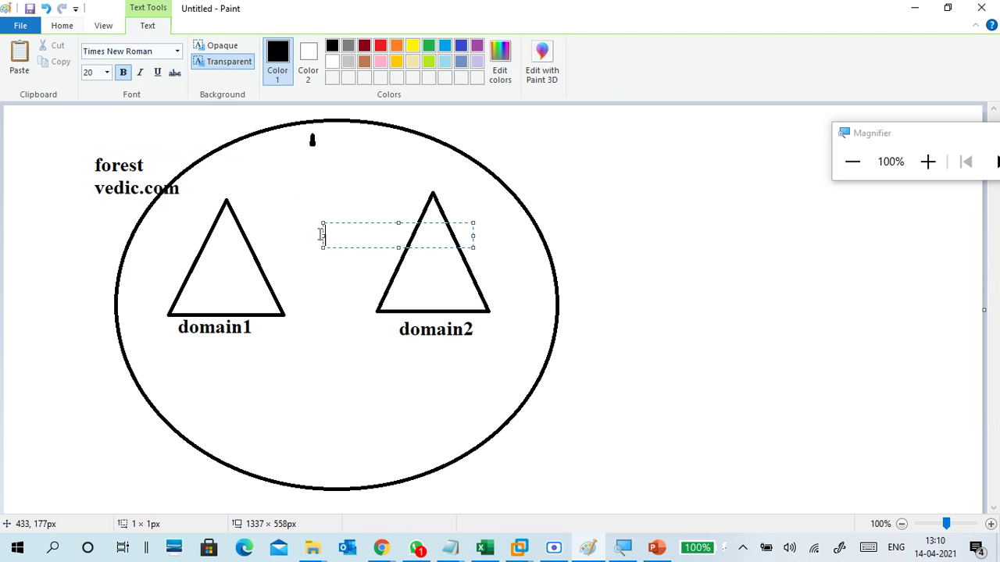
{"action": "left_click", "coordinate": [89, 245]}
{"action": "left_click", "coordinate": [32, 234]}
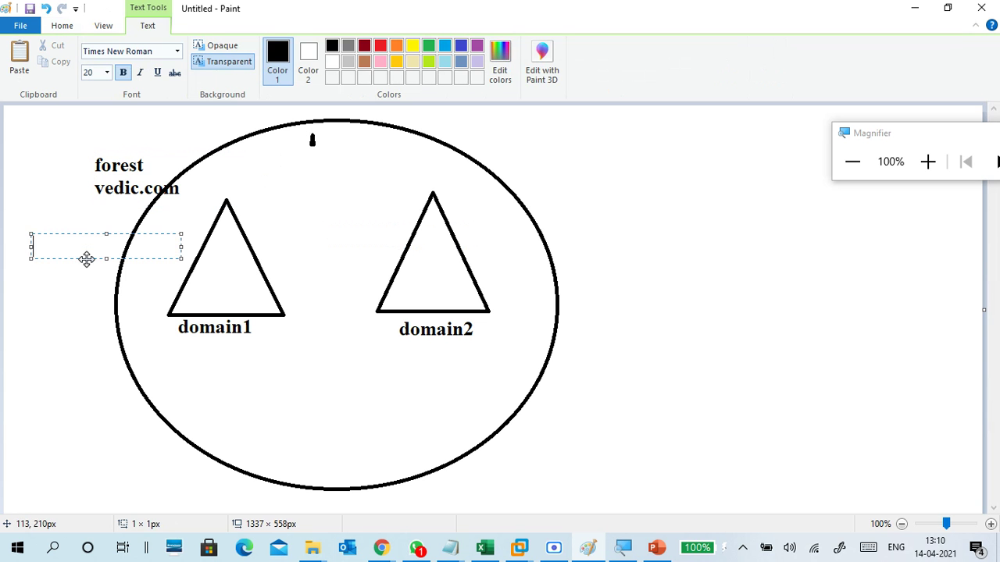
{"action": "left_click", "coordinate": [40, 319]}
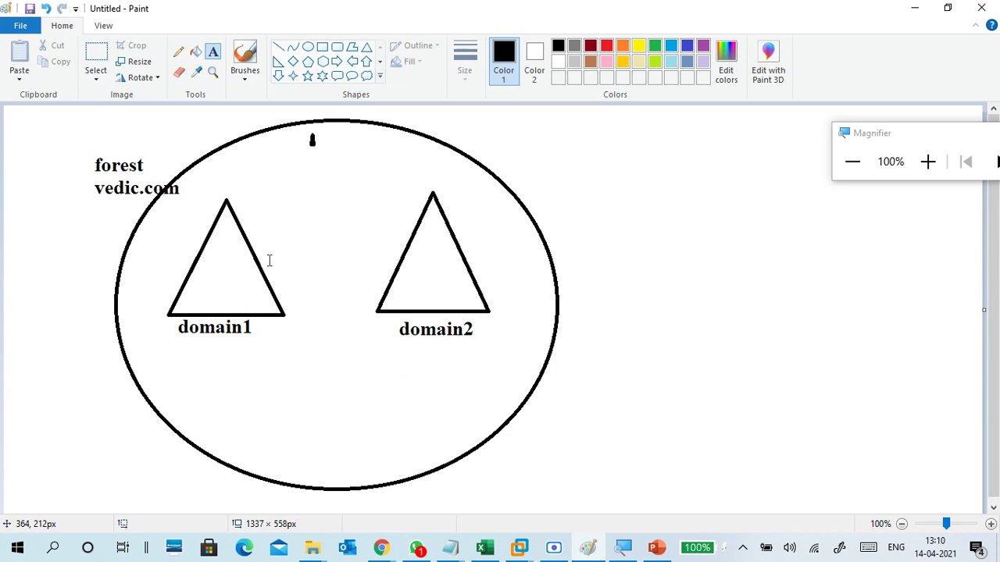
Add the text u1 beside the domain1 triangle's left side, and draw one tall and three small rectangles in and beside the triangle.
{"action": "left_click", "coordinate": [160, 229]}
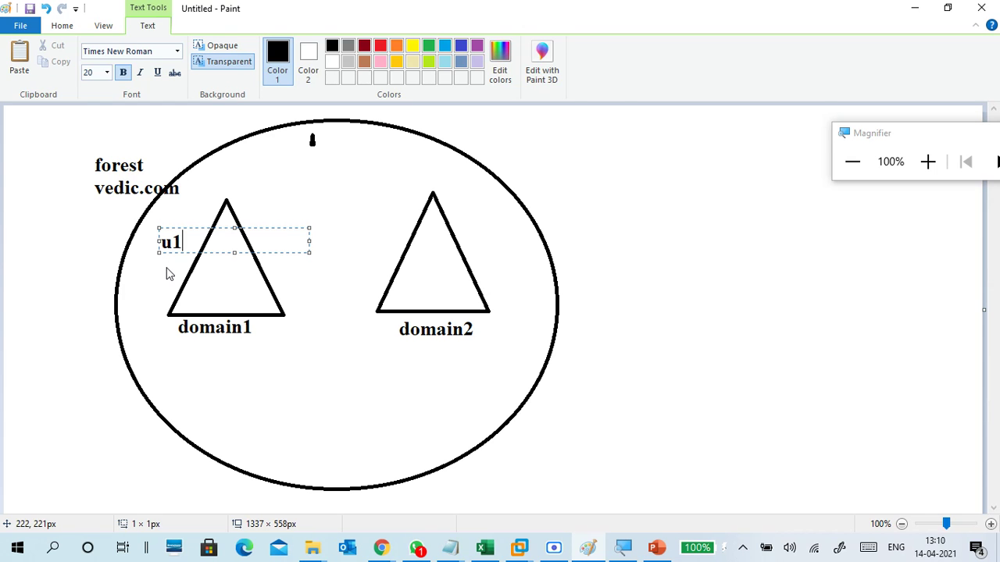
{"action": "left_click", "coordinate": [231, 281]}
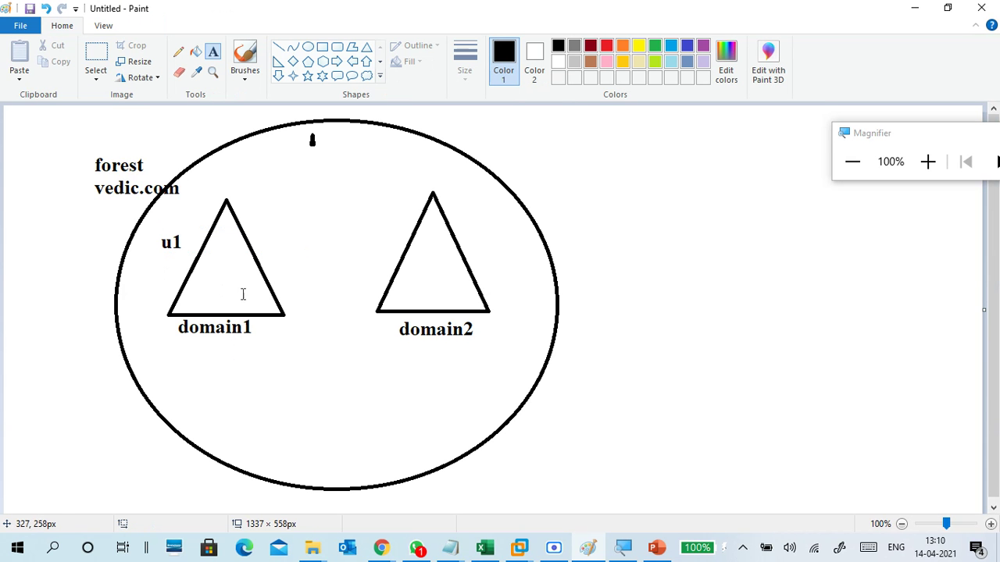
{"action": "left_click", "coordinate": [321, 47]}
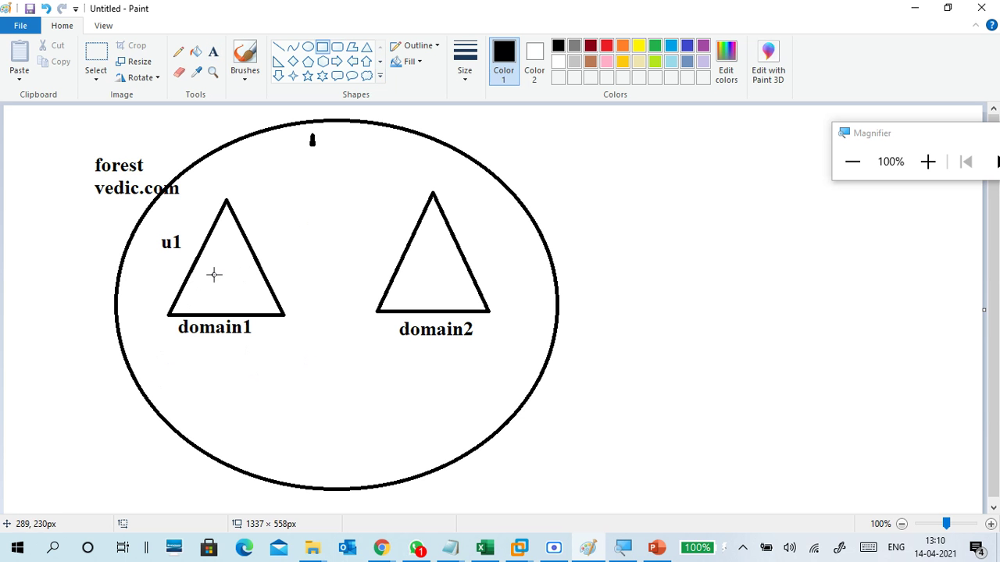
{"action": "mouse_move", "coordinate": [206, 271]}
{"action": "left_mouse_down"}
{"action": "mouse_move", "coordinate": [219, 311]}
{"action": "mouse_move", "coordinate": [238, 289]}
{"action": "mouse_move", "coordinate": [252, 310]}
{"action": "mouse_move", "coordinate": [272, 295]}
{"action": "mouse_move", "coordinate": [275, 310]}
{"action": "mouse_move", "coordinate": [289, 298]}
{"action": "mouse_move", "coordinate": [286, 278]}
{"action": "mouse_move", "coordinate": [305, 289]}
{"action": "mouse_move", "coordinate": [295, 305]}
{"action": "mouse_move", "coordinate": [294, 294]}
{"action": "left_mouse_up"}
{"action": "left_click", "coordinate": [264, 303]}
{"action": "left_click", "coordinate": [284, 292]}
{"action": "left_click", "coordinate": [285, 261]}
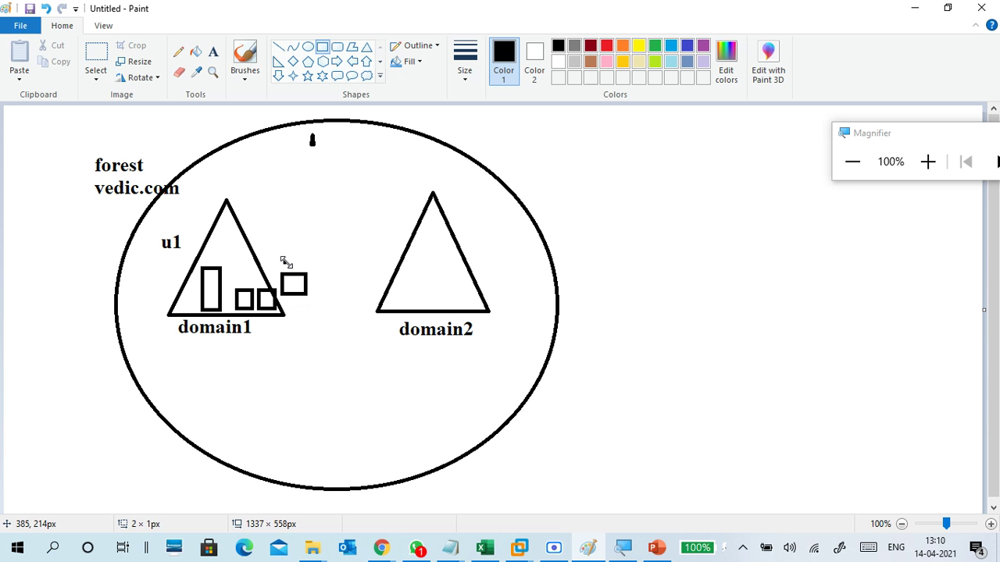
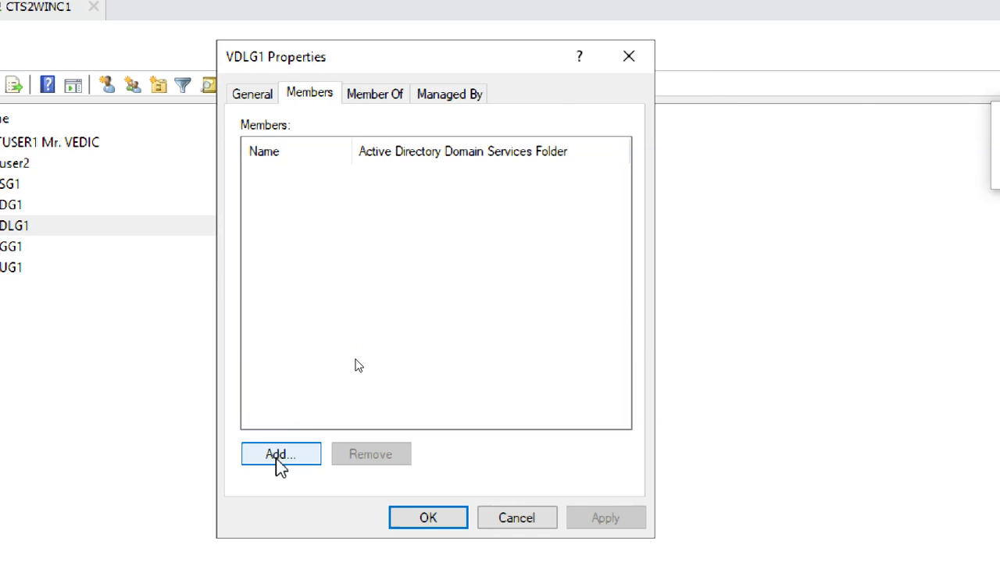
Look up objects matching "v" as possible members of VDLG1, highlight VUG1 and VGG1, and cancel without adding any.
{"action": "left_click", "coordinate": [278, 457]}
{"action": "type", "text": "v"}
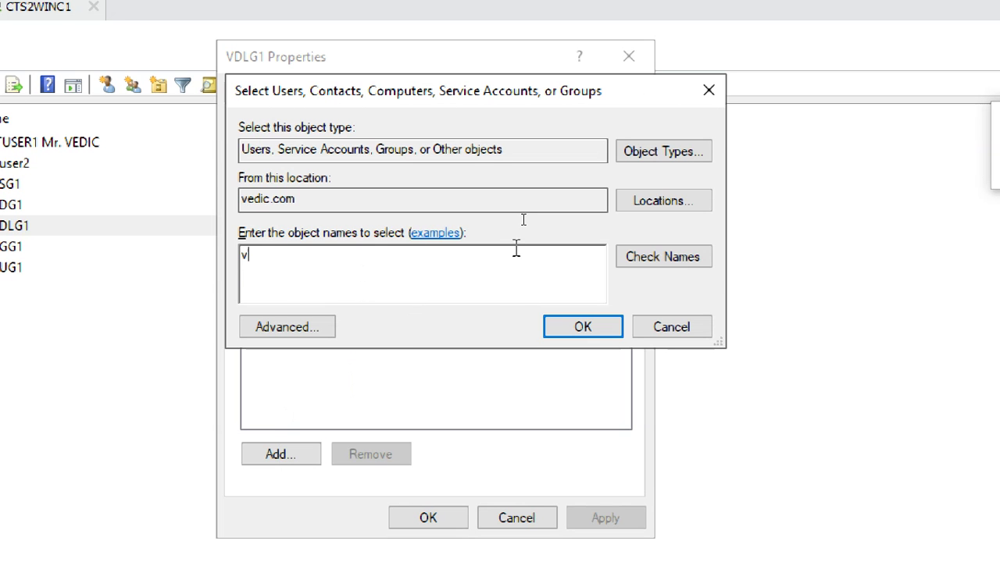
{"action": "left_click", "coordinate": [687, 264]}
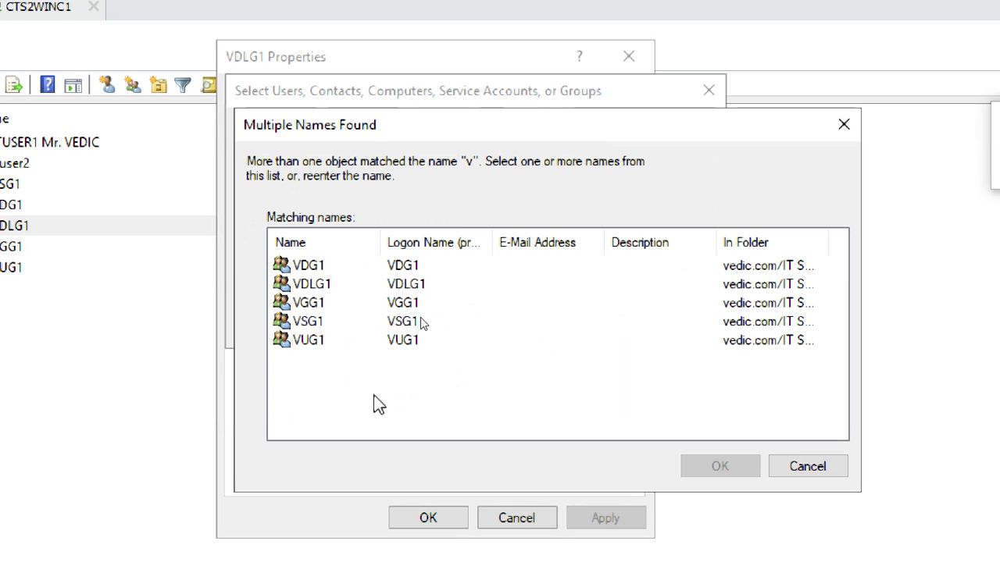
{"action": "left_click", "coordinate": [323, 340]}
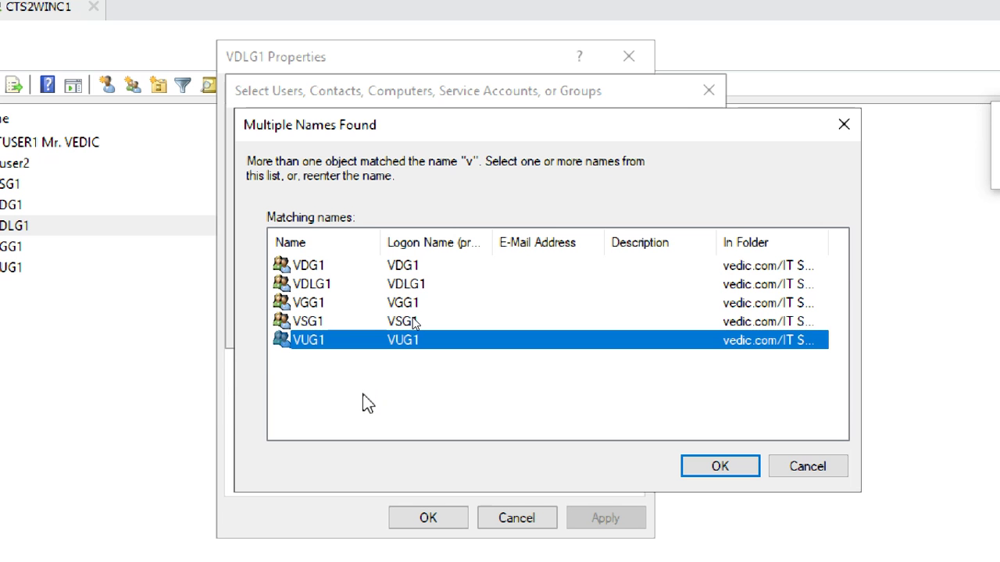
{"action": "left_click", "coordinate": [323, 304]}
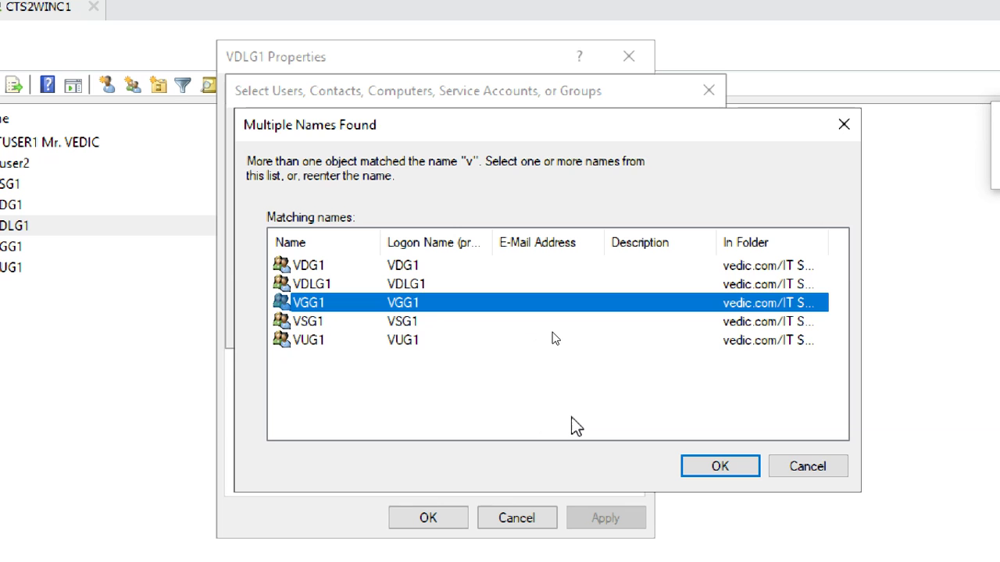
{"action": "left_click", "coordinate": [795, 470]}
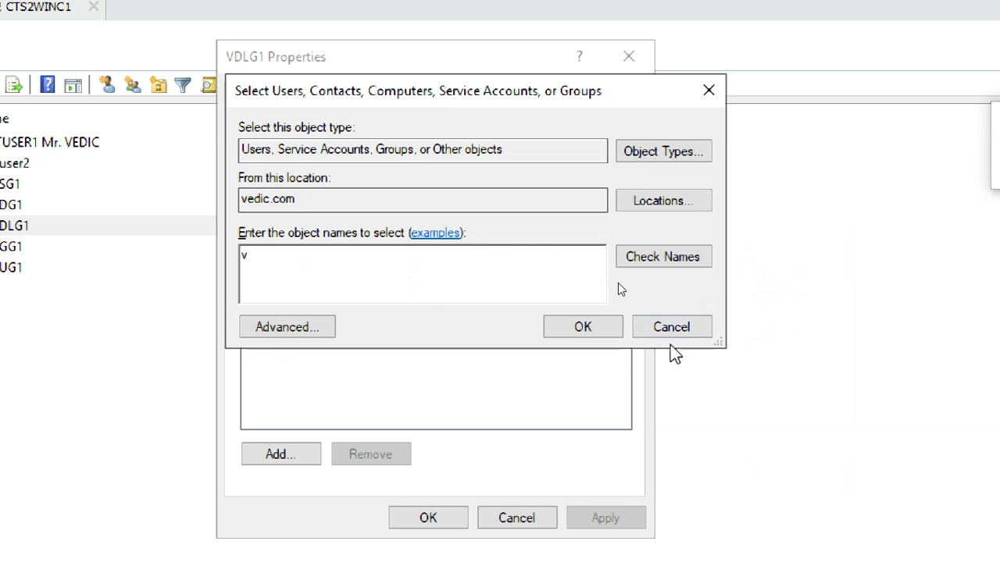
{"action": "left_click", "coordinate": [670, 334]}
Check which groups matching "v" VDLG1 can be made a member of, and cancel the selection.
{"action": "left_click", "coordinate": [371, 94]}
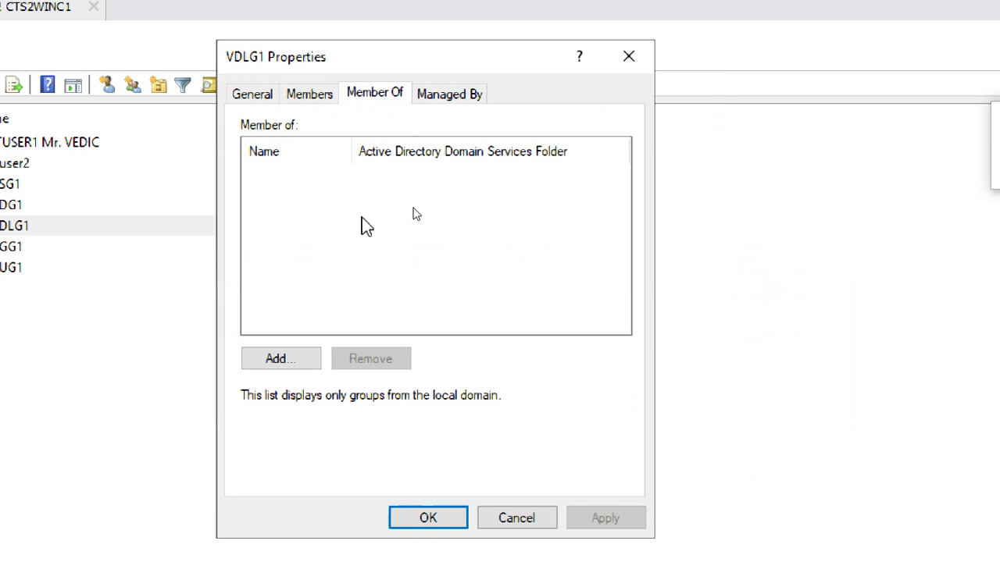
{"action": "left_click", "coordinate": [282, 361]}
{"action": "type", "text": "v"}
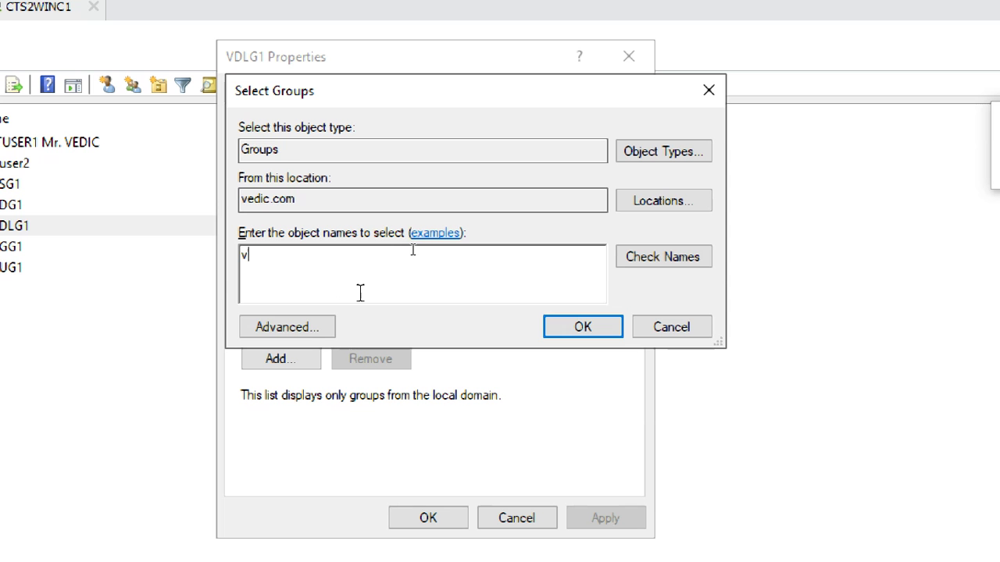
{"action": "left_click", "coordinate": [642, 262]}
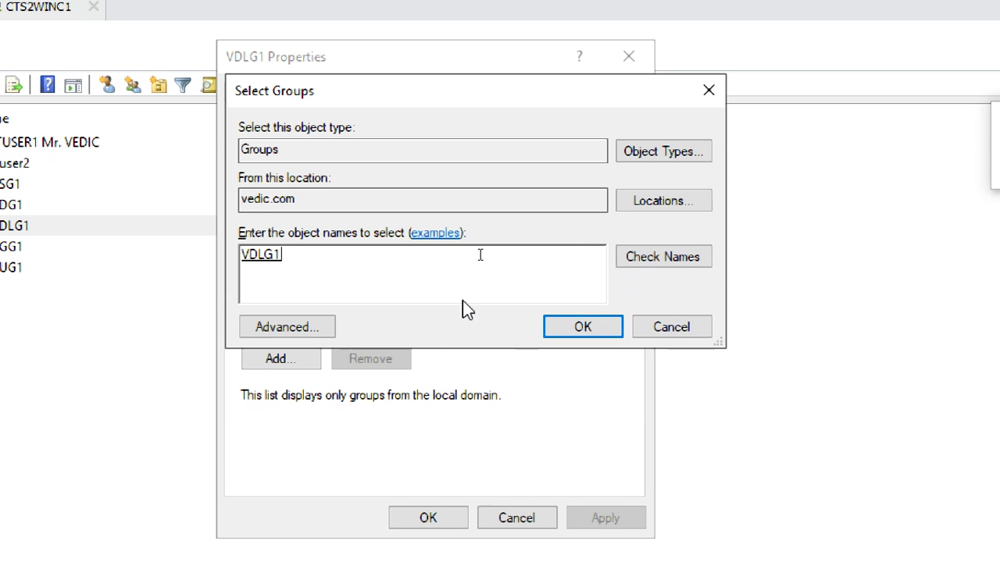
{"action": "left_click", "coordinate": [675, 333]}
Repeat the "v" group lookup for VDLG1's memberships, cancel it, and close the group's properties without changes.
{"action": "left_click", "coordinate": [320, 362]}
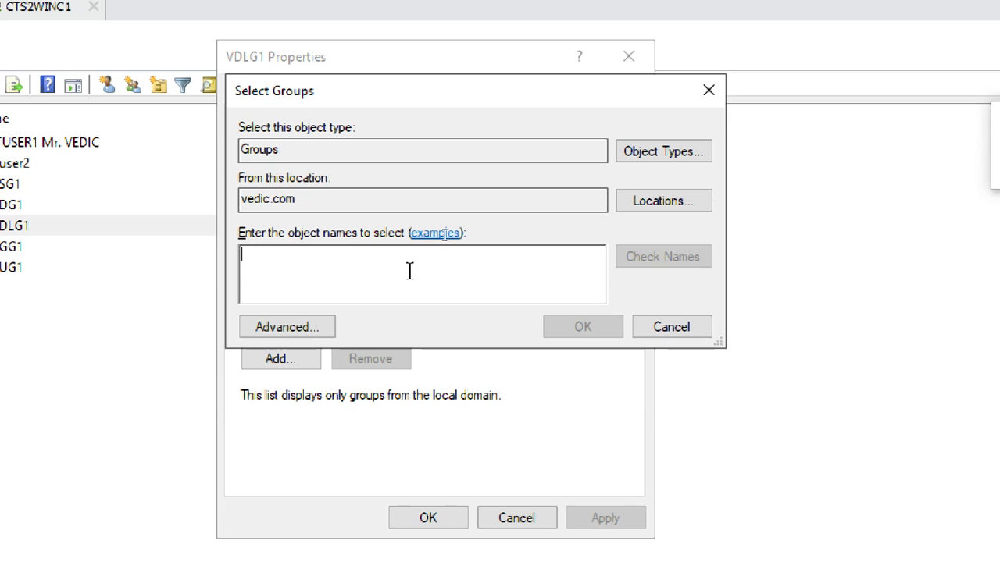
{"action": "type", "text": "v"}
{"action": "left_click", "coordinate": [649, 264]}
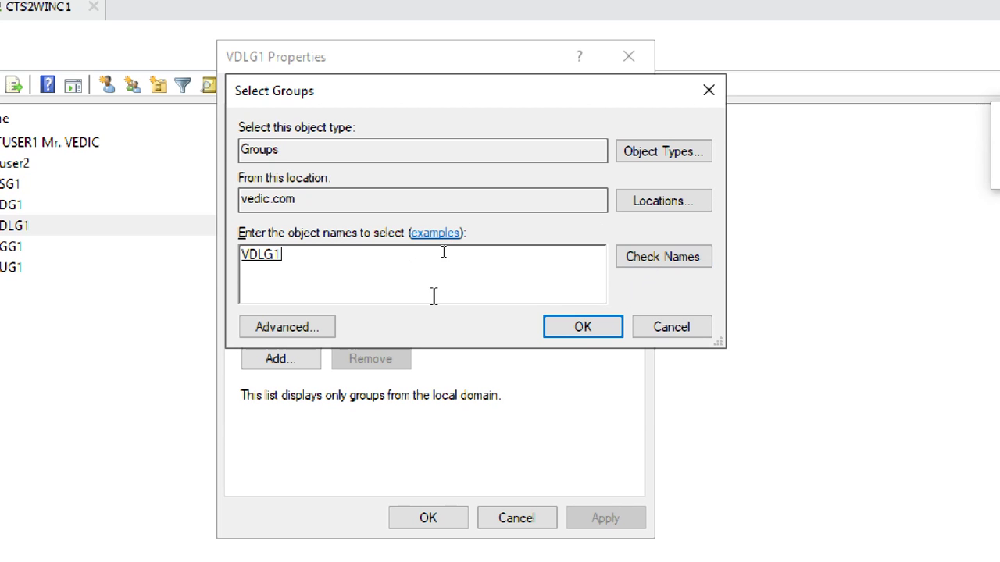
{"action": "left_click", "coordinate": [670, 331]}
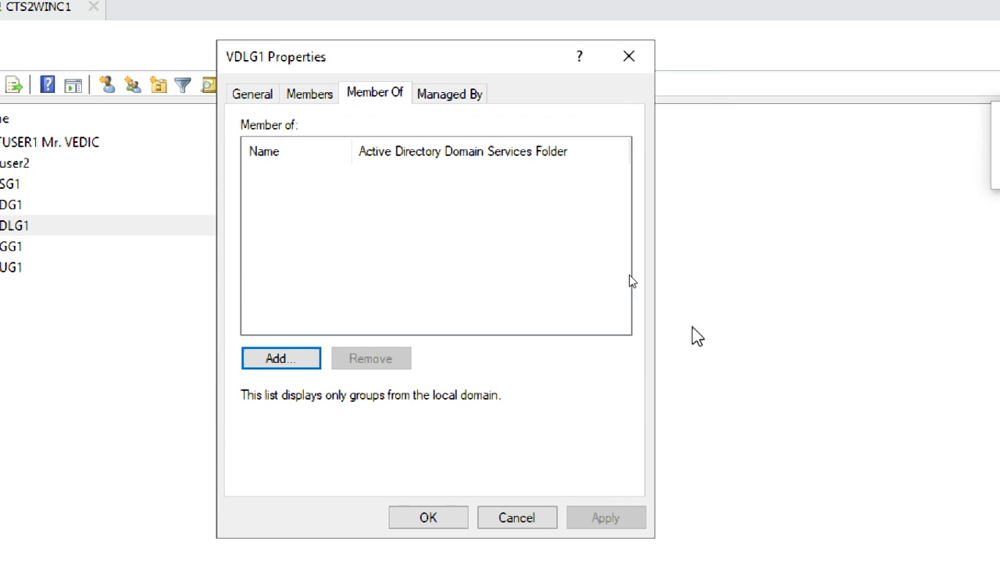
{"action": "left_click", "coordinate": [550, 533]}
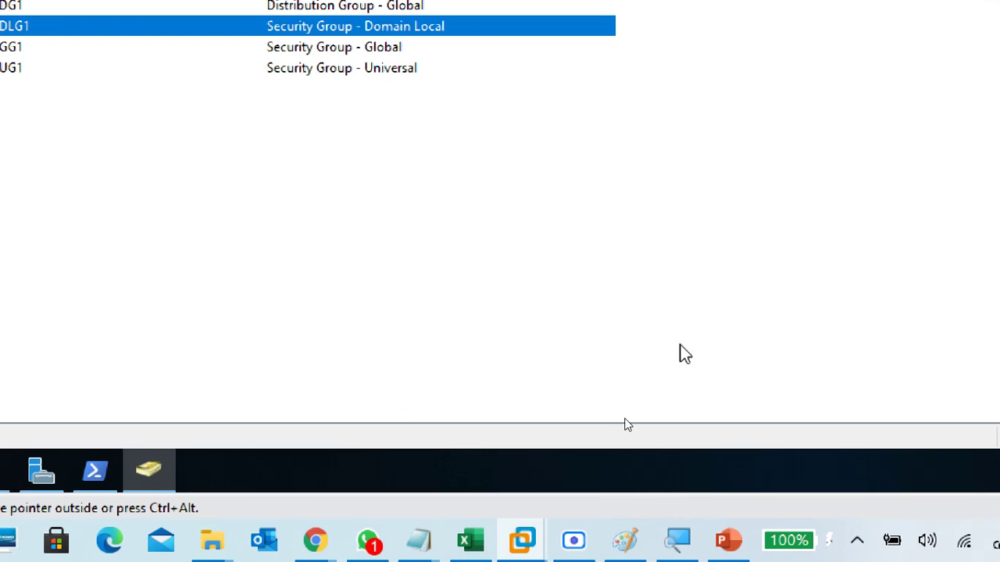
Switch to Paint and start a new blank picture without saving the forest diagram.
{"action": "left_click", "coordinate": [625, 541]}
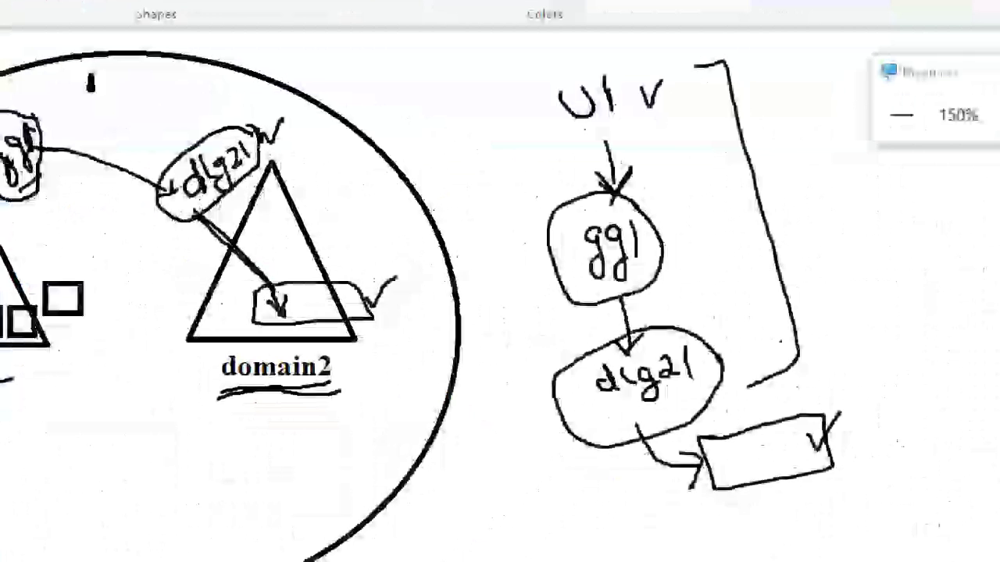
{"action": "left_click", "coordinate": [777, 115]}
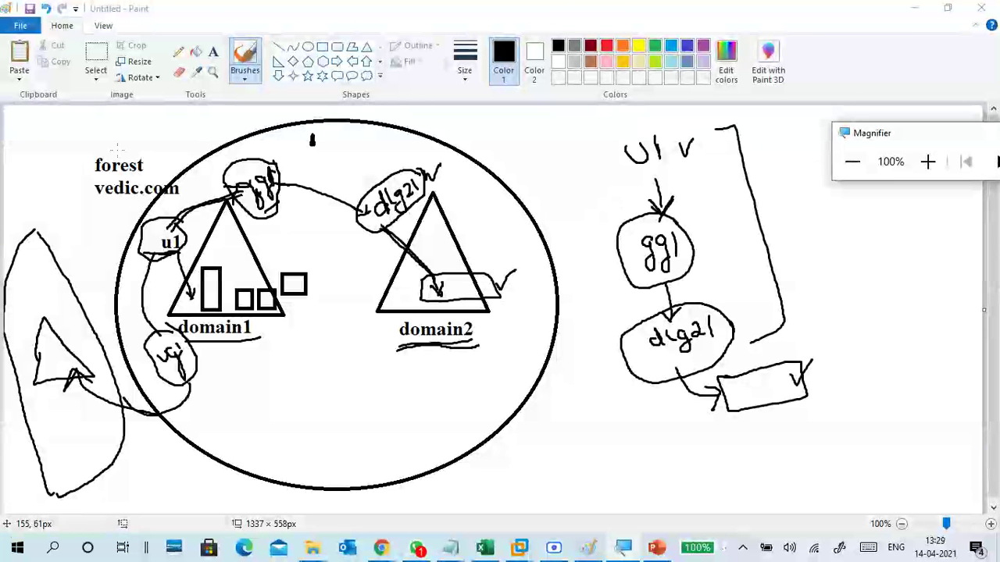
{"action": "left_click", "coordinate": [20, 25]}
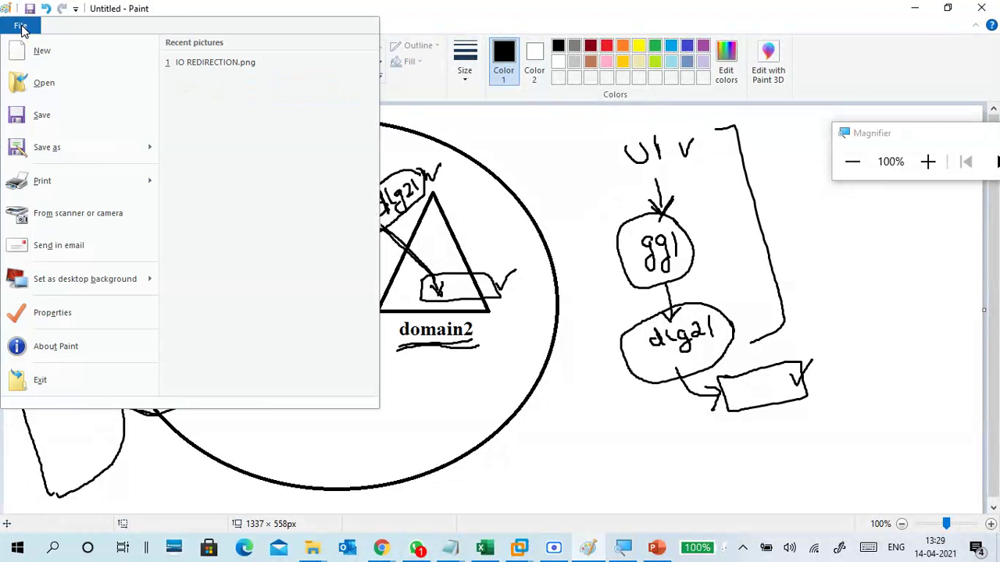
{"action": "left_click", "coordinate": [513, 274]}
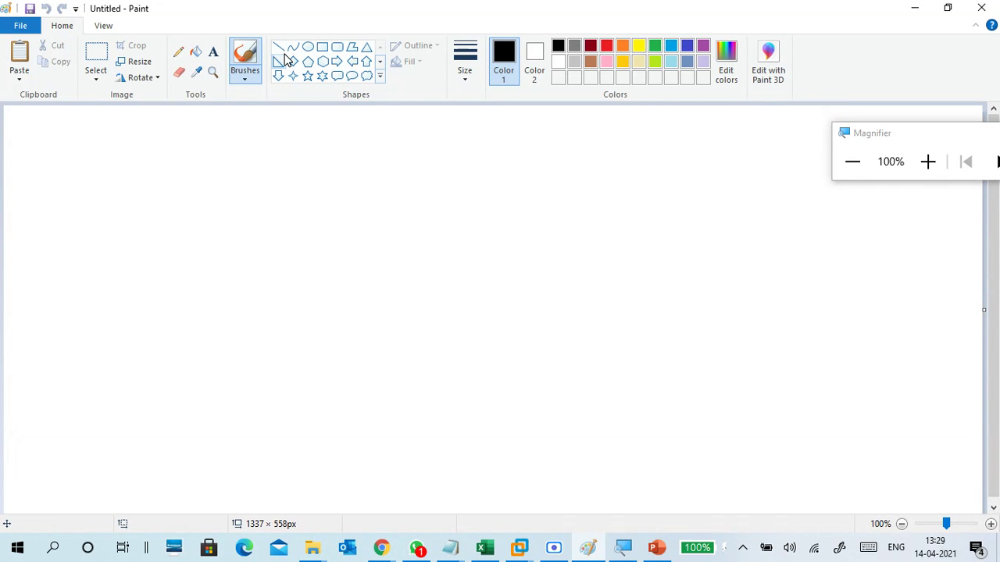
Handwrite DLg1 with the brush, with an arrow down to dlg1, and write gg above ug to the left of DLg1.
{"action": "left_click", "coordinate": [244, 79]}
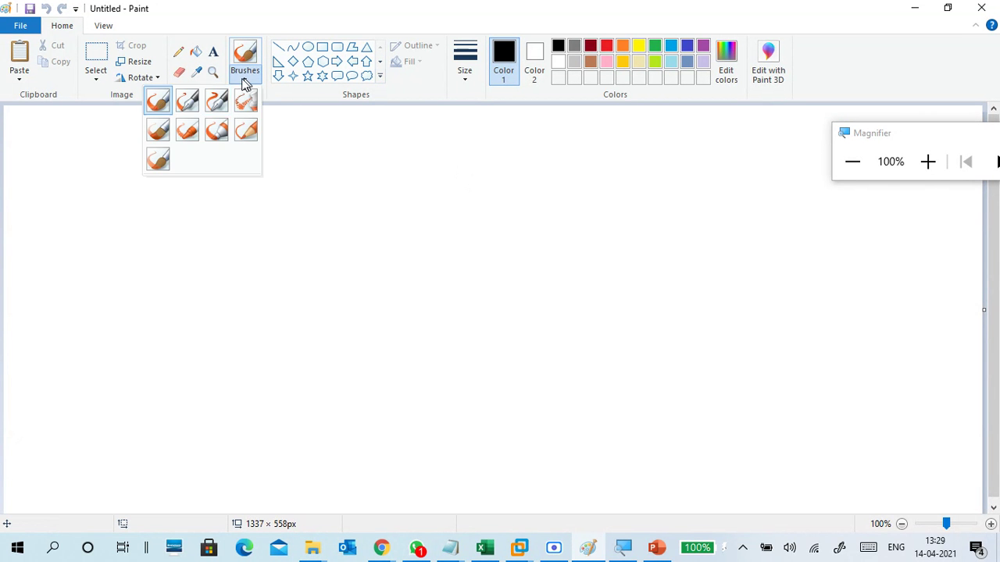
{"action": "left_click", "coordinate": [157, 102]}
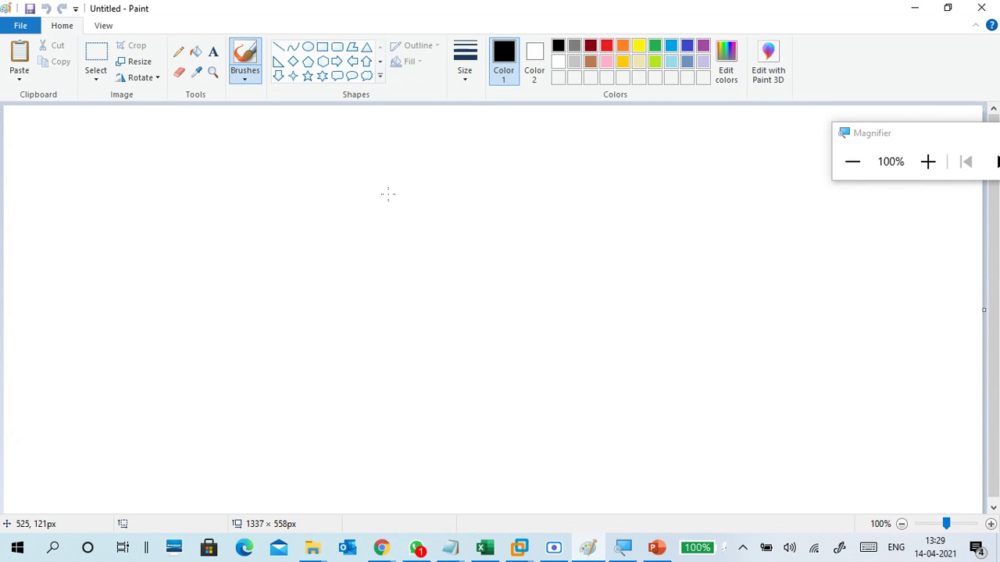
{"action": "mouse_move", "coordinate": [395, 184]}
{"action": "left_mouse_down"}
{"action": "mouse_move", "coordinate": [394, 196]}
{"action": "mouse_move", "coordinate": [440, 214]}
{"action": "mouse_move", "coordinate": [435, 204]}
{"action": "left_mouse_up"}
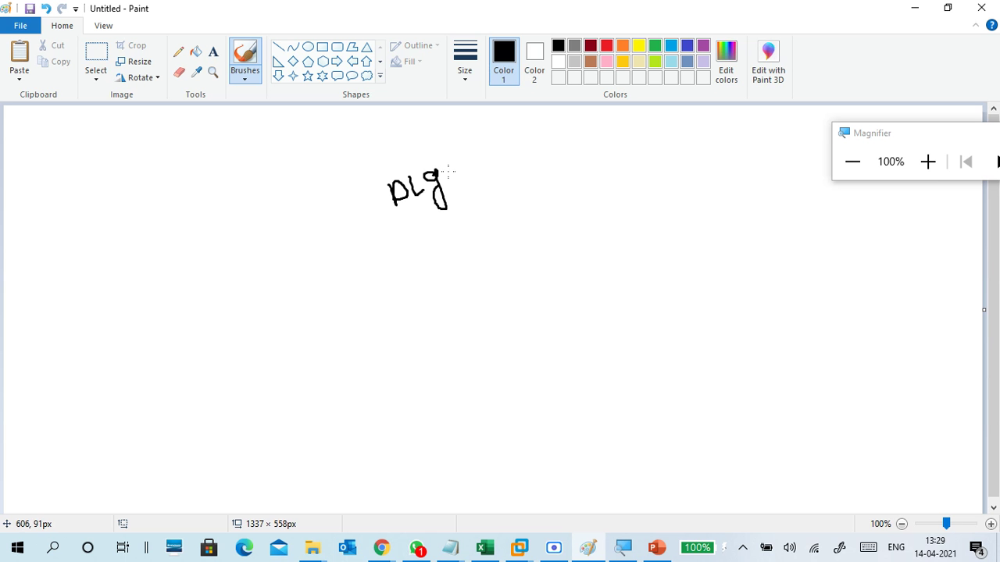
{"action": "left_click_drag", "start_coordinate": [450, 164], "coordinate": [451, 186]}
{"action": "left_click_drag", "start_coordinate": [428, 218], "coordinate": [447, 272]}
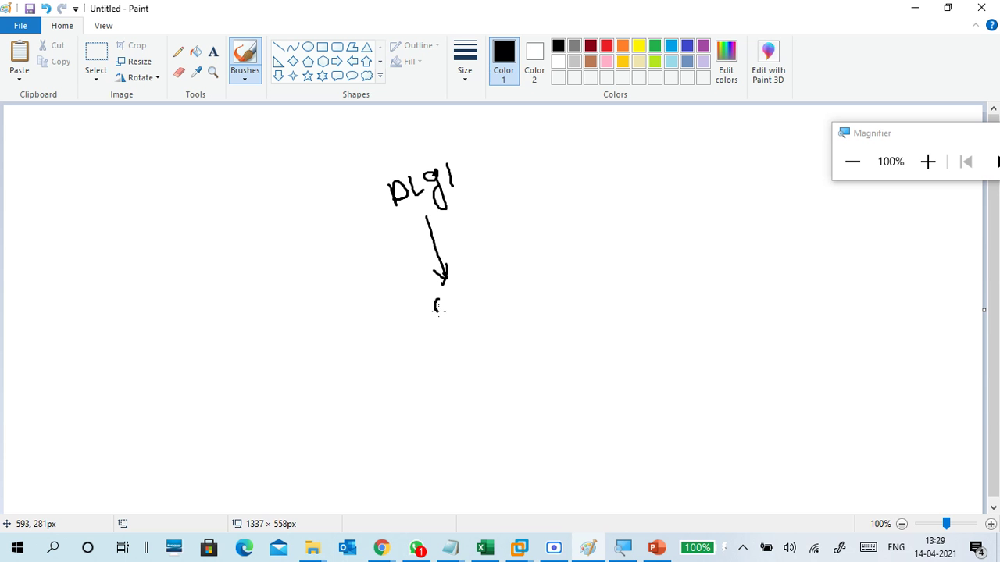
{"action": "left_click_drag", "start_coordinate": [437, 294], "coordinate": [475, 322]}
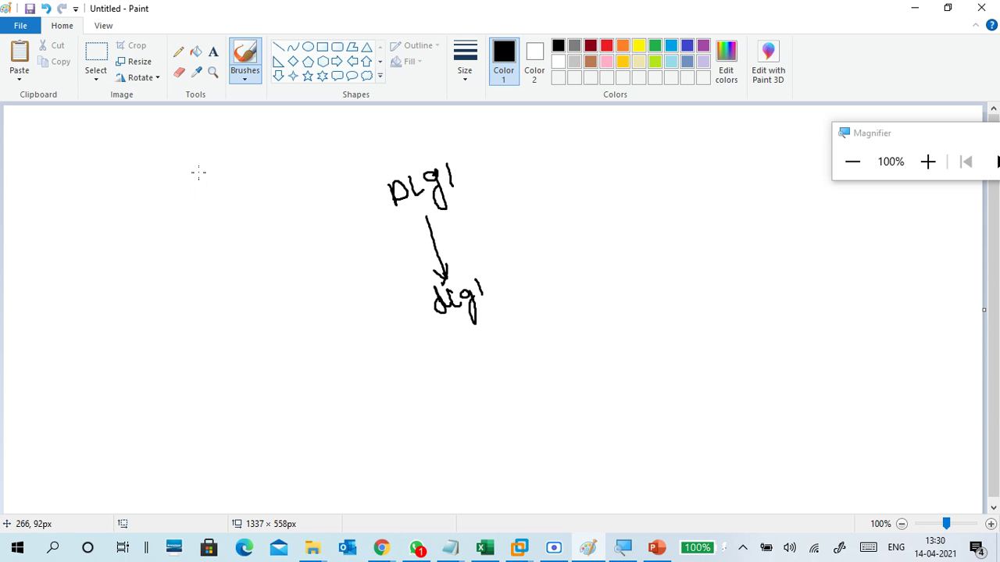
{"action": "mouse_move", "coordinate": [197, 172]}
{"action": "left_mouse_down"}
{"action": "mouse_move", "coordinate": [188, 171]}
{"action": "mouse_move", "coordinate": [204, 210]}
{"action": "mouse_move", "coordinate": [220, 196]}
{"action": "left_mouse_up"}
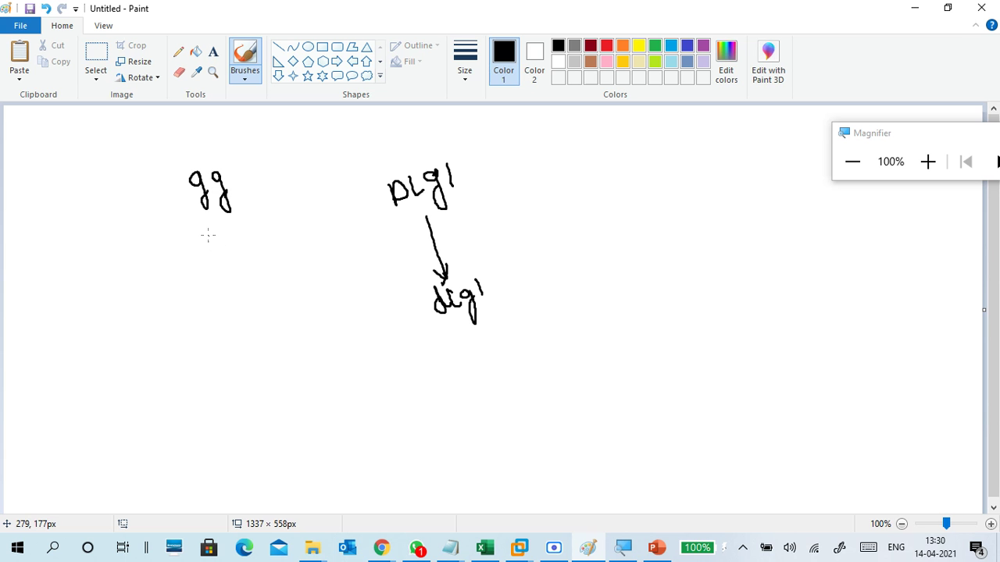
{"action": "mouse_move", "coordinate": [208, 235]}
{"action": "left_mouse_down"}
{"action": "mouse_move", "coordinate": [218, 232]}
{"action": "mouse_move", "coordinate": [238, 271]}
{"action": "left_mouse_up"}
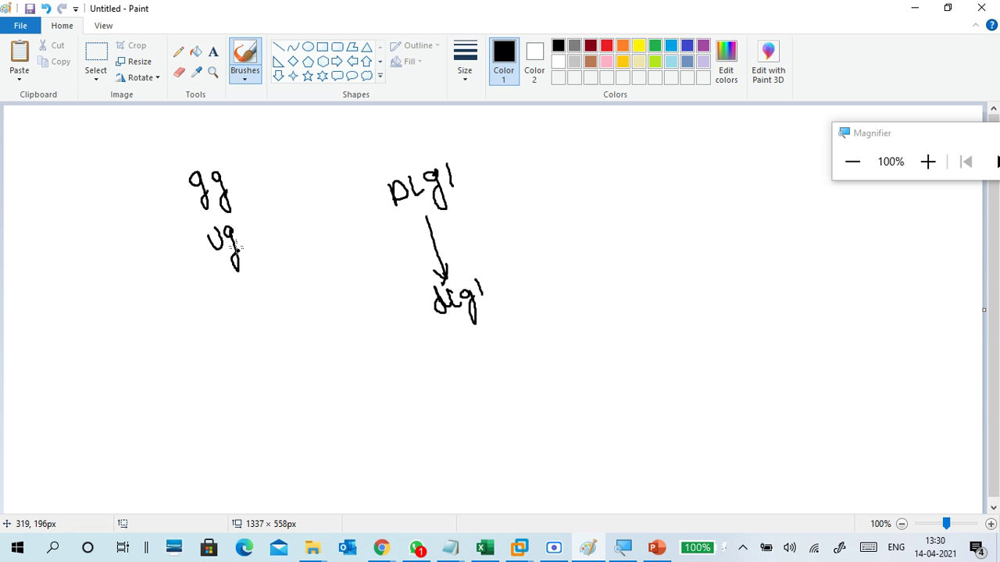
{"action": "mouse_move", "coordinate": [212, 151]}
{"action": "left_mouse_down"}
{"action": "mouse_move", "coordinate": [217, 281]}
{"action": "mouse_move", "coordinate": [272, 208]}
{"action": "mouse_move", "coordinate": [231, 163]}
{"action": "left_mouse_up"}
{"action": "mouse_move", "coordinate": [273, 213]}
{"action": "left_mouse_down"}
{"action": "mouse_move", "coordinate": [383, 193]}
{"action": "mouse_move", "coordinate": [374, 205]}
{"action": "left_mouse_up"}
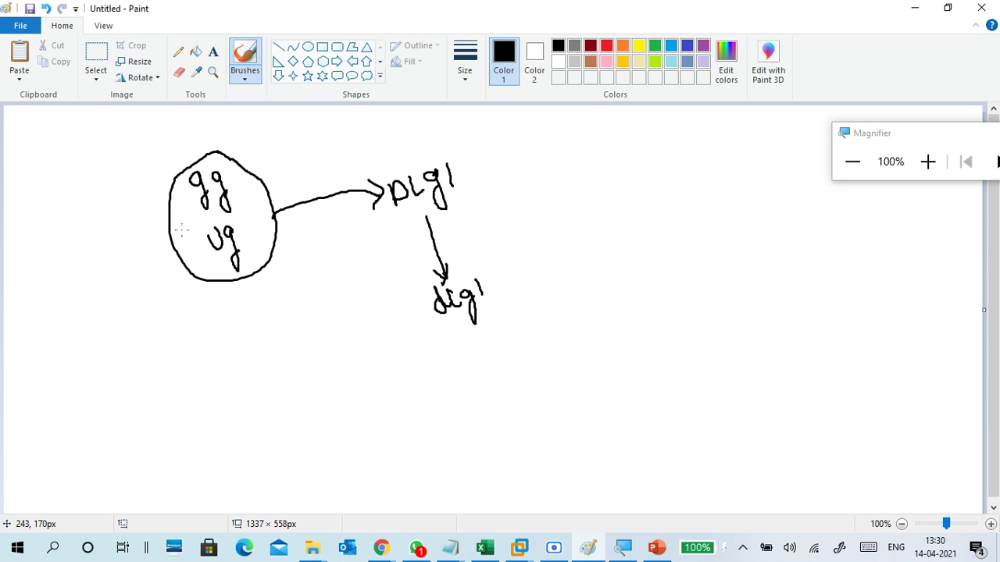
{"action": "left_click_drag", "start_coordinate": [192, 235], "coordinate": [187, 233]}
{"action": "key", "text": "ctrl+z"}
{"action": "key", "text": "ctrl+z"}
{"action": "key", "text": "ctrl+z"}
{"action": "key", "text": "ctrl+z"}
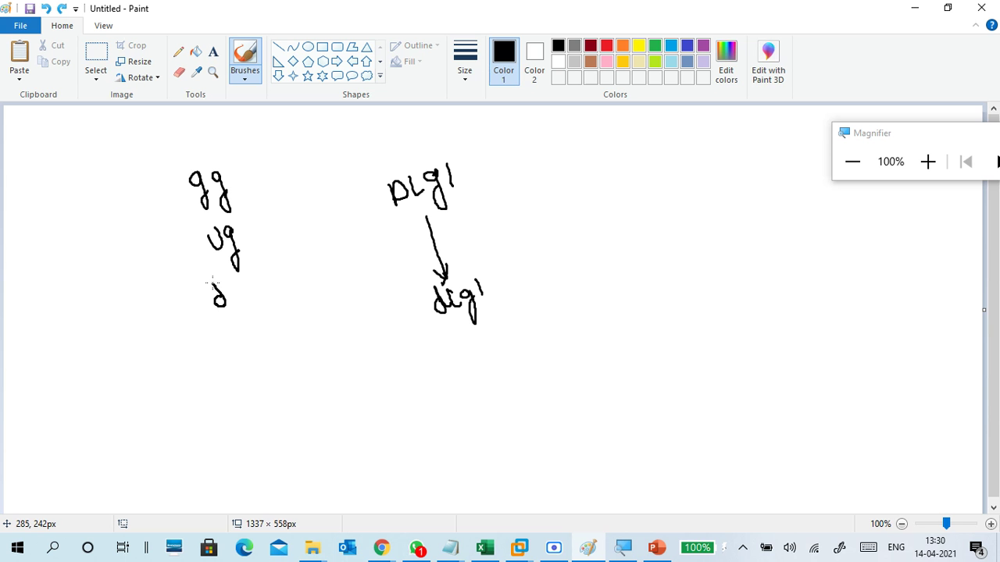
Handwrite dlg below ug, circle gg, ug and dlg together, and draw a curved arrow from the circle to DLg1.
{"action": "left_click_drag", "start_coordinate": [212, 280], "coordinate": [225, 283]}
{"action": "left_click_drag", "start_coordinate": [242, 285], "coordinate": [256, 321]}
{"action": "mouse_move", "coordinate": [236, 159]}
{"action": "left_mouse_down"}
{"action": "mouse_move", "coordinate": [149, 238]}
{"action": "mouse_move", "coordinate": [223, 352]}
{"action": "mouse_move", "coordinate": [312, 243]}
{"action": "mouse_move", "coordinate": [232, 150]}
{"action": "left_mouse_up"}
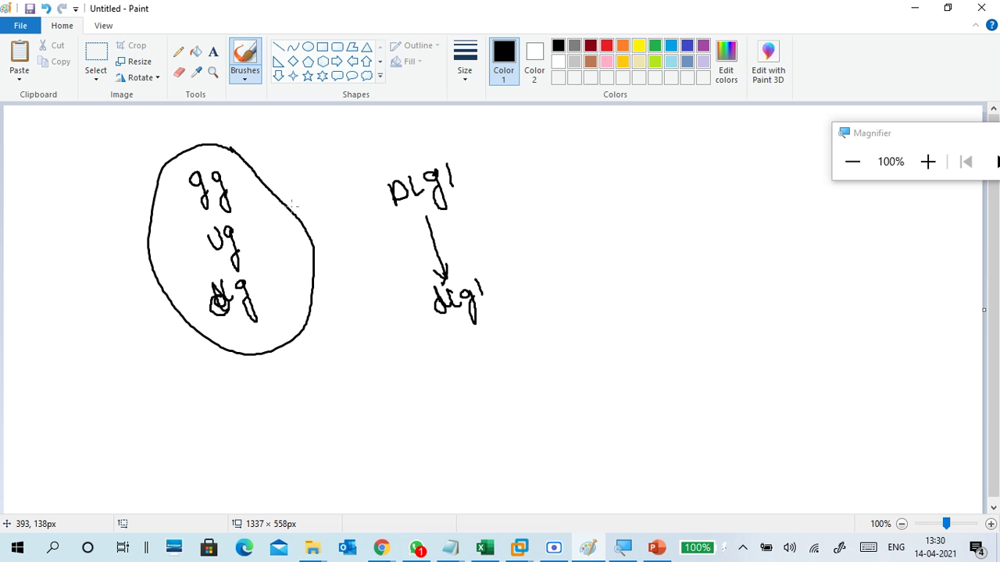
{"action": "left_click_drag", "start_coordinate": [293, 209], "coordinate": [391, 175]}
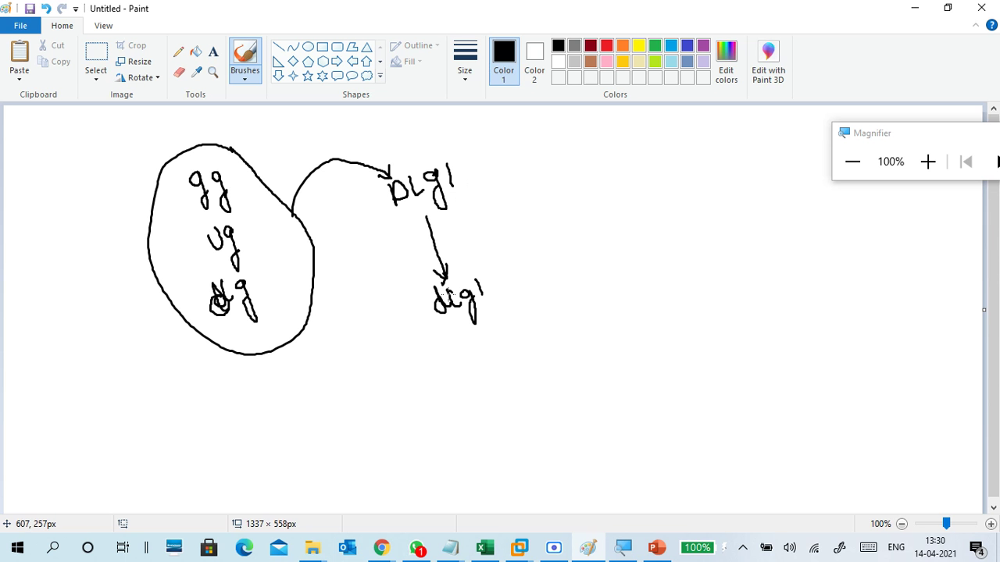
Circle the lower dlg1 label and erase the digit 1 from both DLg1 and dlg1.
{"action": "mouse_move", "coordinate": [474, 264]}
{"action": "left_mouse_down"}
{"action": "mouse_move", "coordinate": [408, 295]}
{"action": "mouse_move", "coordinate": [483, 331]}
{"action": "mouse_move", "coordinate": [518, 267]}
{"action": "mouse_move", "coordinate": [485, 271]}
{"action": "left_mouse_up"}
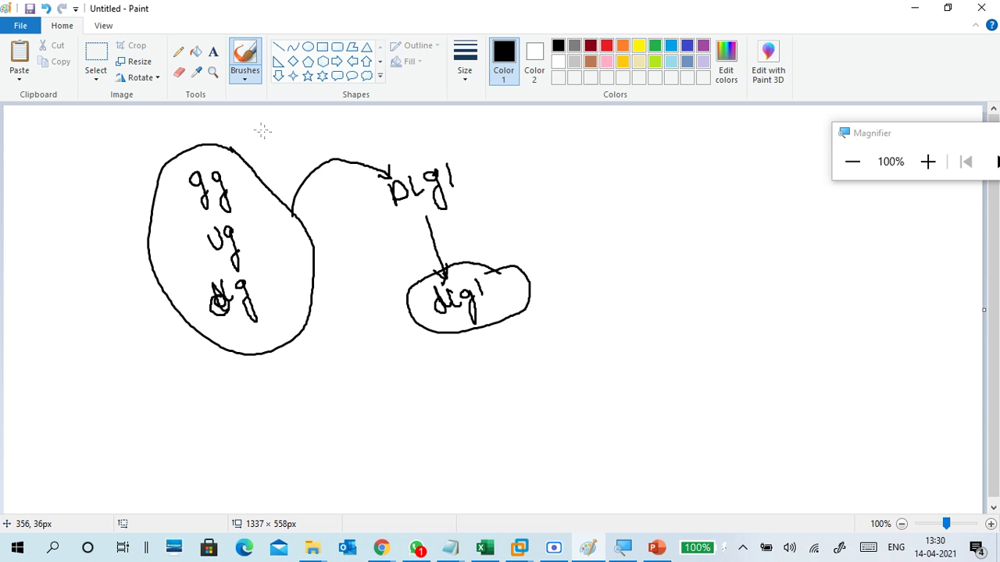
{"action": "left_click", "coordinate": [178, 71]}
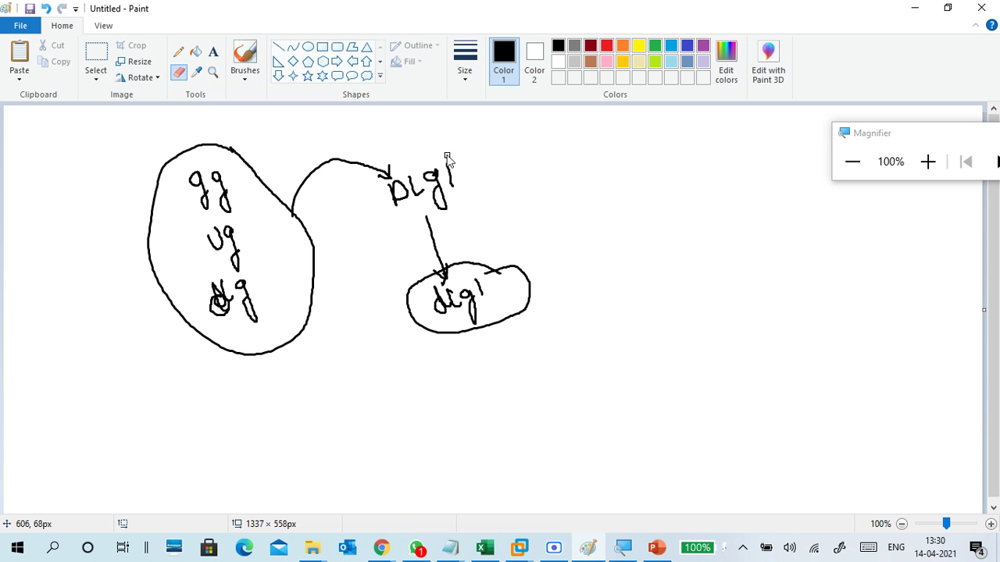
{"action": "left_click_drag", "start_coordinate": [447, 158], "coordinate": [450, 202]}
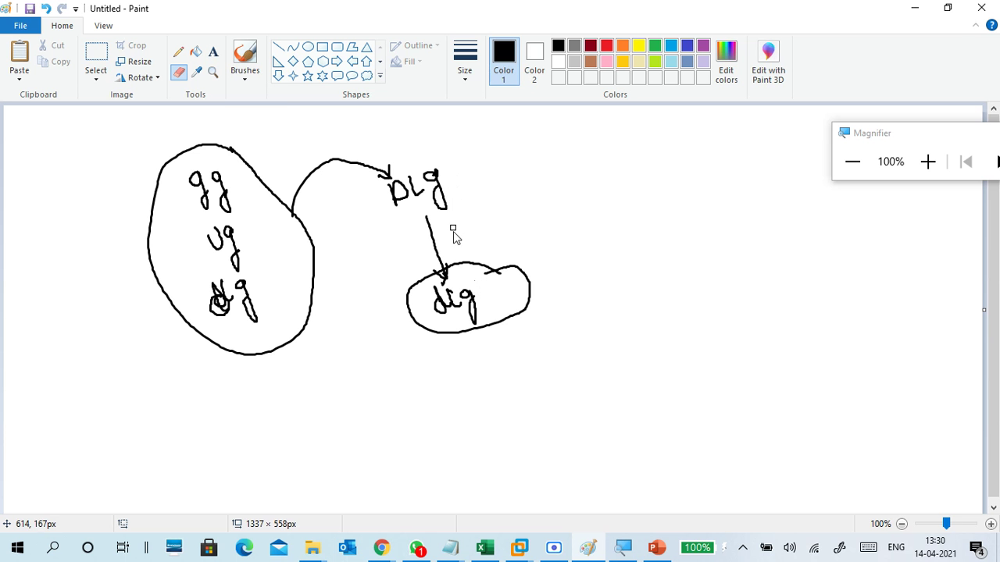
Handwrite gg and ug inside a circle to the right of DLg, and draw an arrow from DLg to it, crossed out.
{"action": "left_click", "coordinate": [243, 82]}
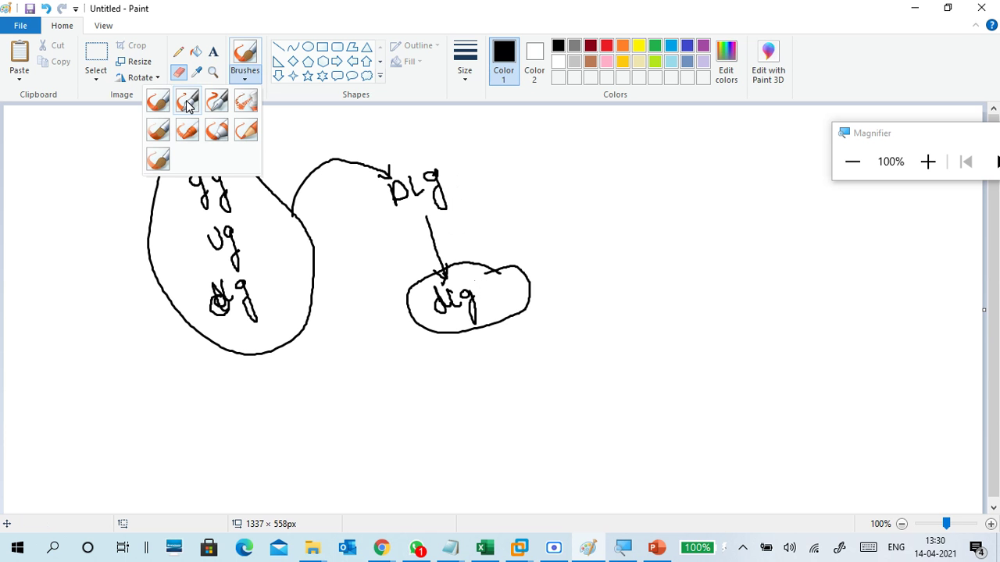
{"action": "left_click", "coordinate": [156, 98]}
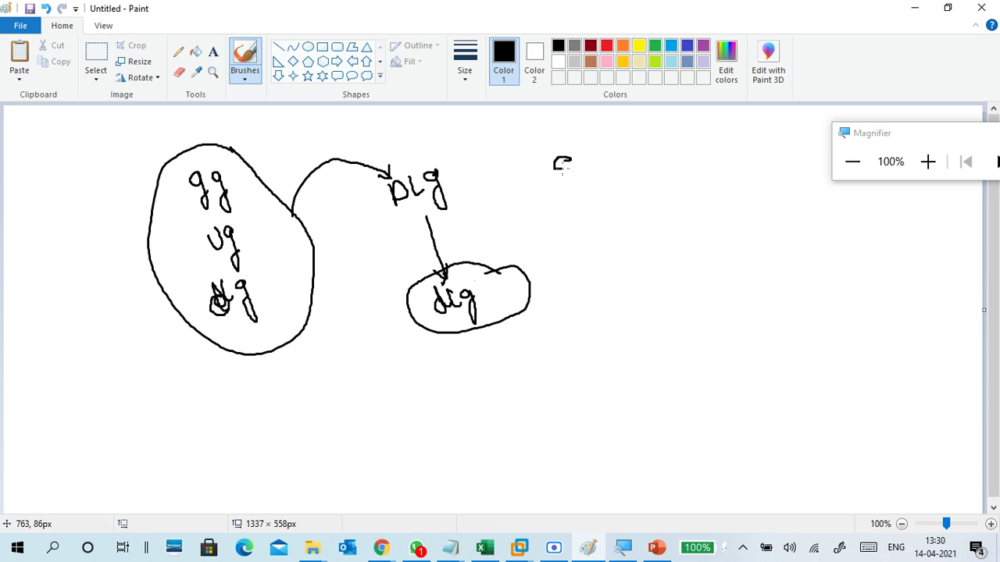
{"action": "left_click_drag", "start_coordinate": [569, 186], "coordinate": [573, 167]}
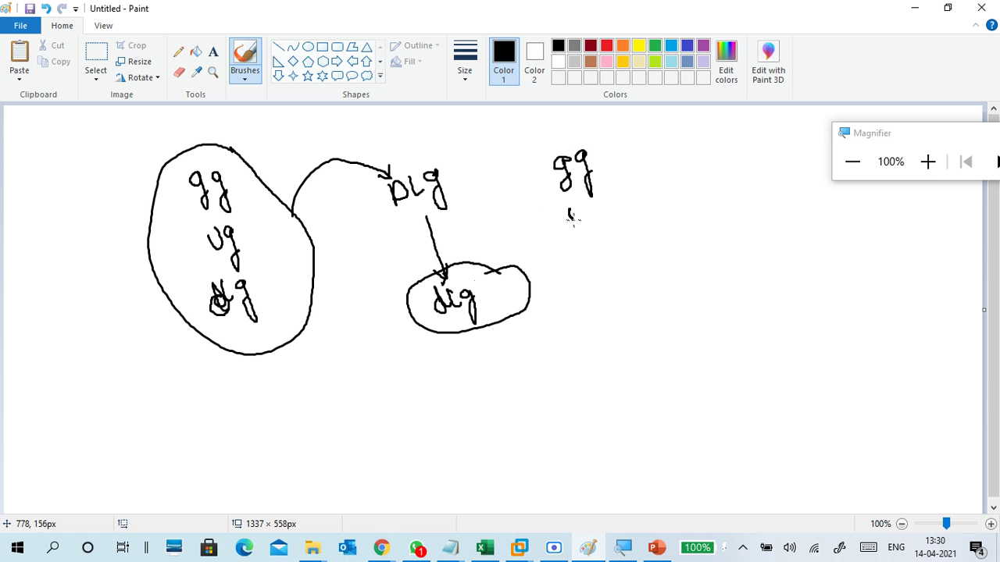
{"action": "left_click_drag", "start_coordinate": [587, 208], "coordinate": [608, 253]}
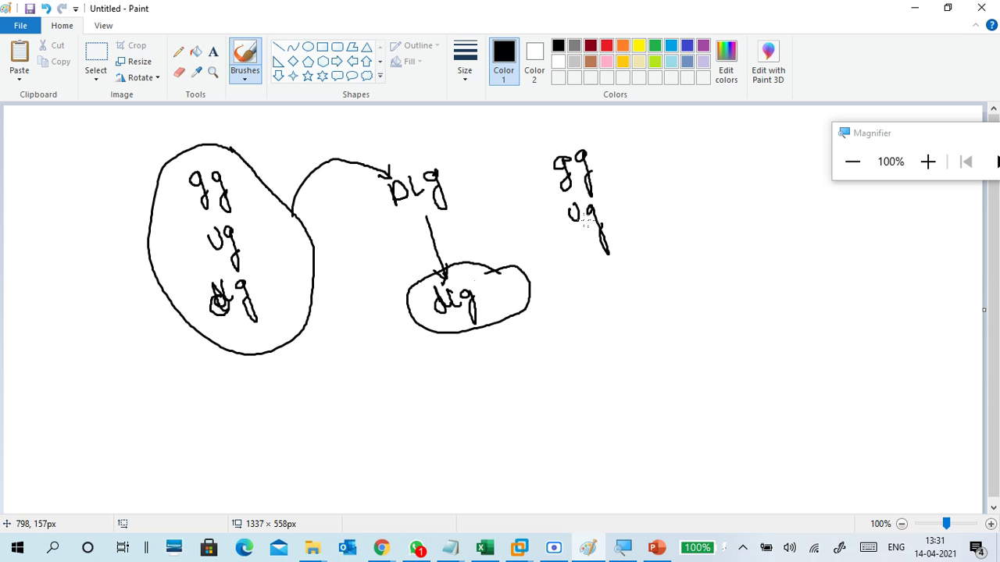
{"action": "mouse_move", "coordinate": [587, 141]}
{"action": "left_mouse_down"}
{"action": "mouse_move", "coordinate": [541, 190]}
{"action": "mouse_move", "coordinate": [623, 253]}
{"action": "mouse_move", "coordinate": [609, 162]}
{"action": "mouse_move", "coordinate": [579, 141]}
{"action": "left_mouse_up"}
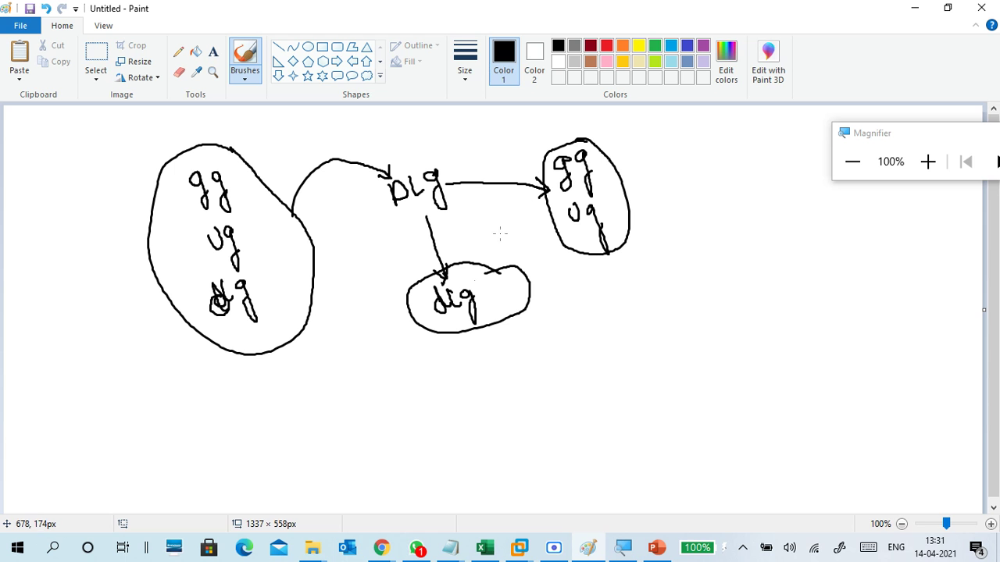
{"action": "left_click_drag", "start_coordinate": [505, 165], "coordinate": [489, 196]}
{"action": "left_click_drag", "start_coordinate": [484, 162], "coordinate": [520, 196]}
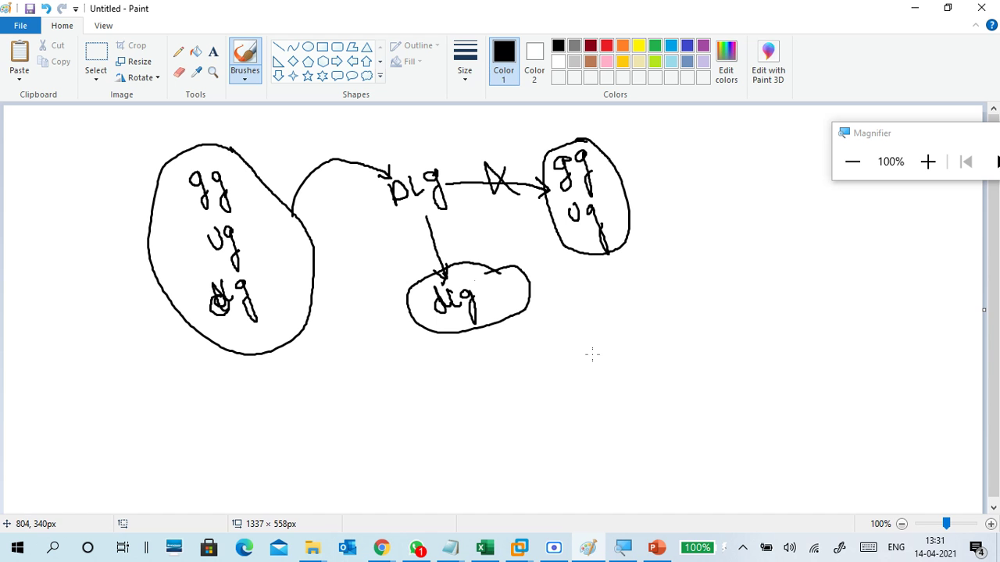
Switch to the CTS2WINS1 virtual machine in VMware Workstation and open the properties of the VGG1 group.
{"action": "left_click", "coordinate": [520, 547]}
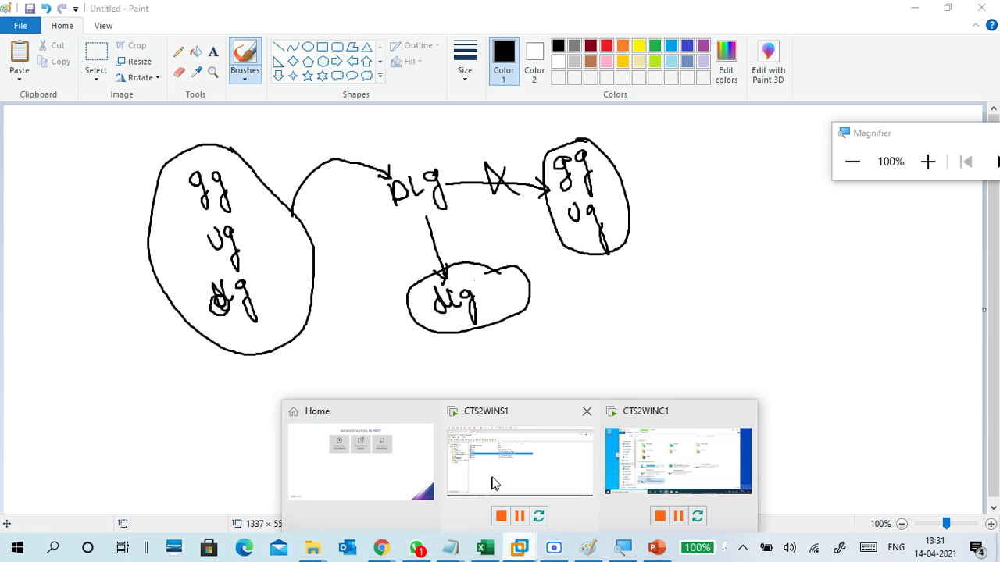
{"action": "left_click", "coordinate": [492, 483]}
{"action": "left_click", "coordinate": [305, 292]}
{"action": "left_click", "coordinate": [175, 219]}
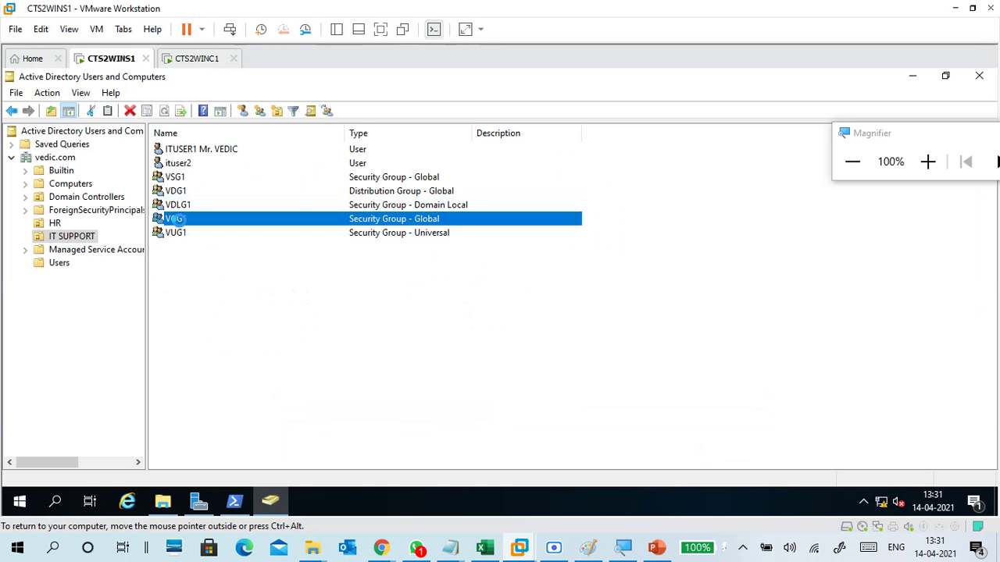
{"action": "double_click", "coordinate": [175, 220]}
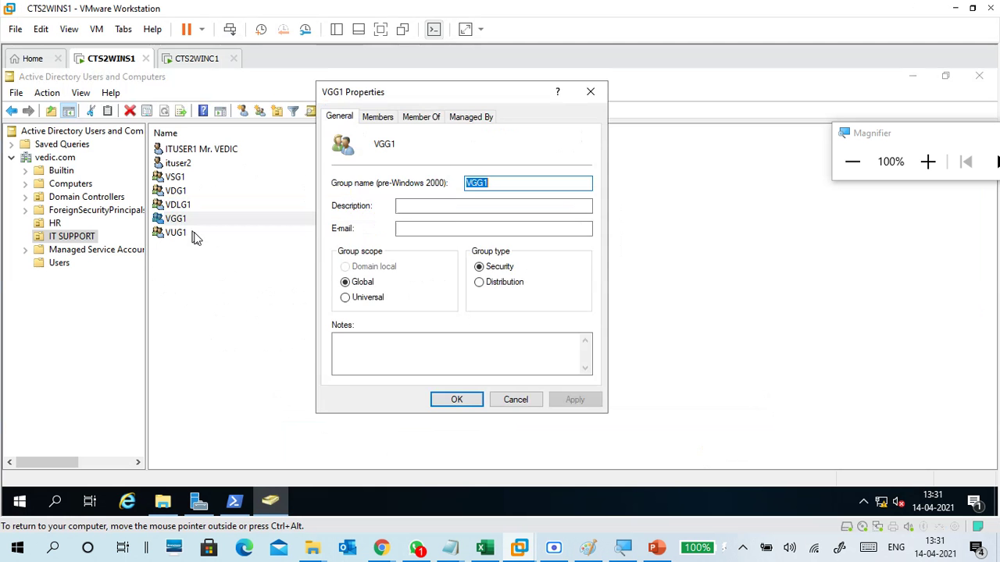
Check in the members list of VGG1 which vedic.com objects matching "v" can be added as members.
{"action": "left_click", "coordinate": [927, 163]}
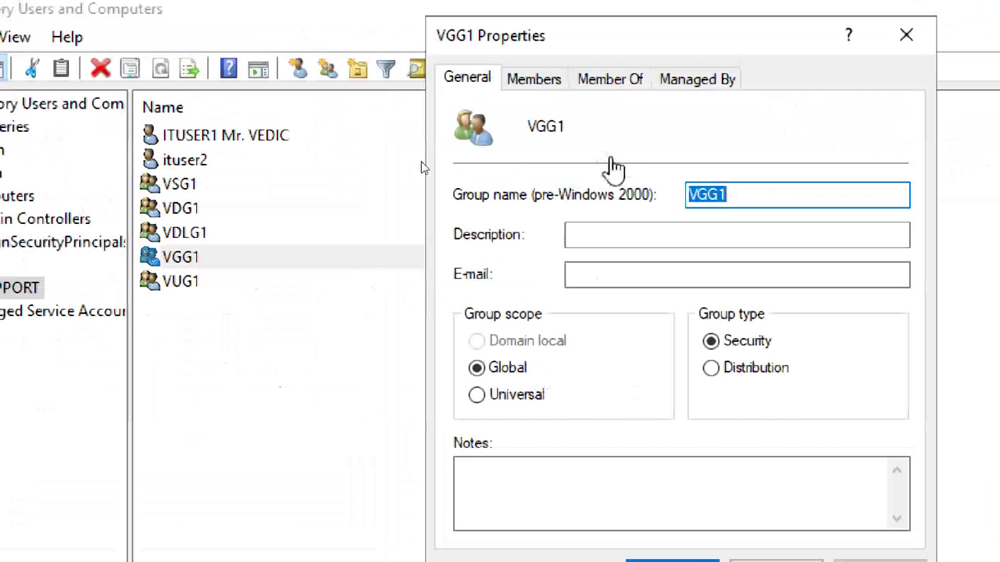
{"action": "left_click", "coordinate": [538, 86]}
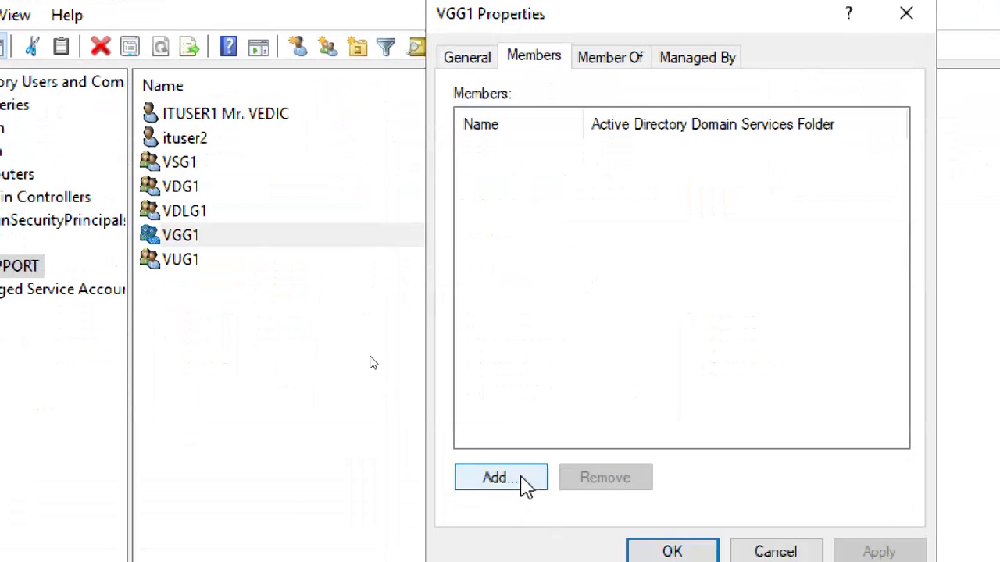
{"action": "left_click", "coordinate": [525, 485]}
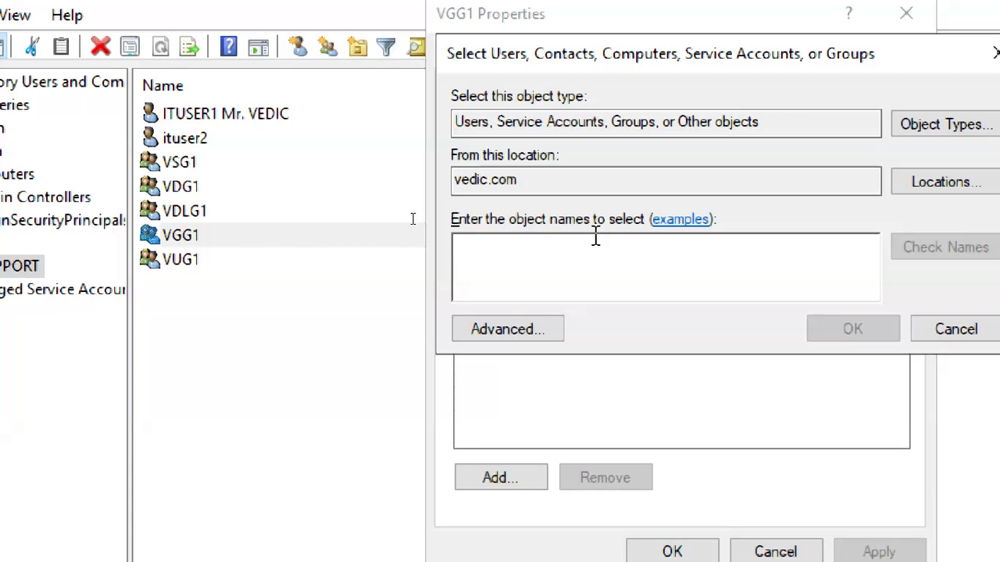
{"action": "type", "text": "v"}
{"action": "left_click", "coordinate": [945, 247]}
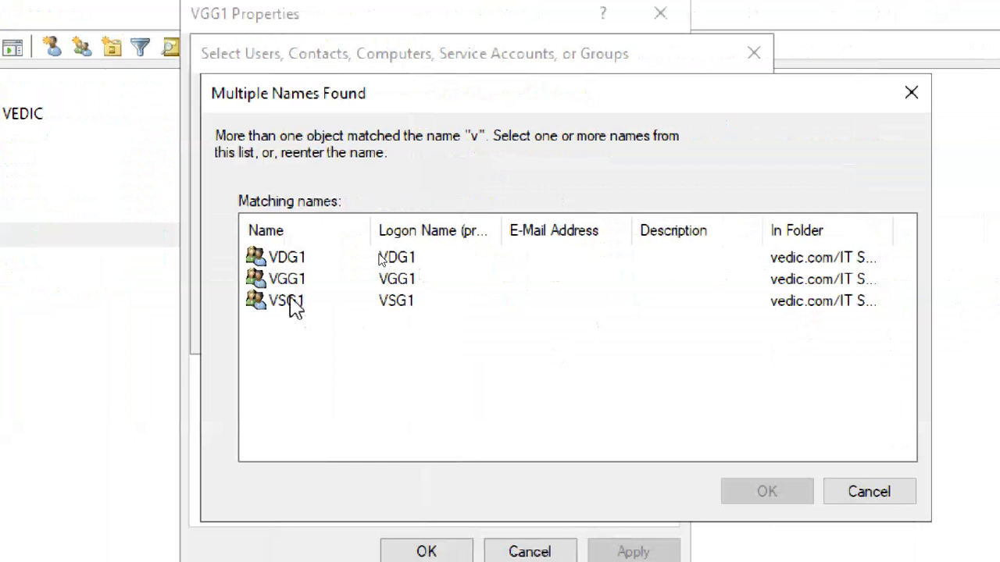
Examine the candidate groups VDG1, VGG1 and VSG1 among the matching names, and cancel adding a member to VGG1.
{"action": "left_click", "coordinate": [283, 262]}
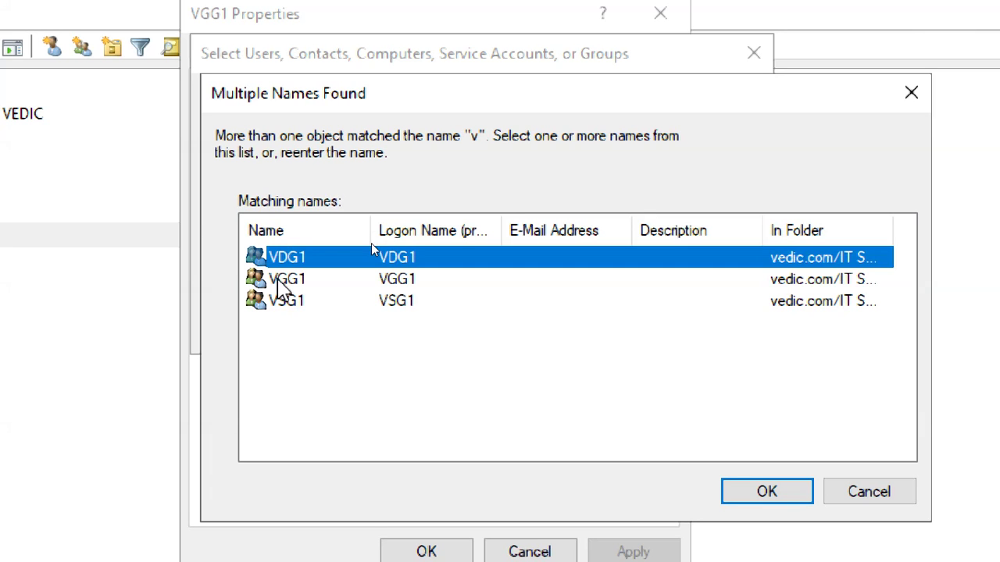
{"action": "left_click", "coordinate": [281, 279]}
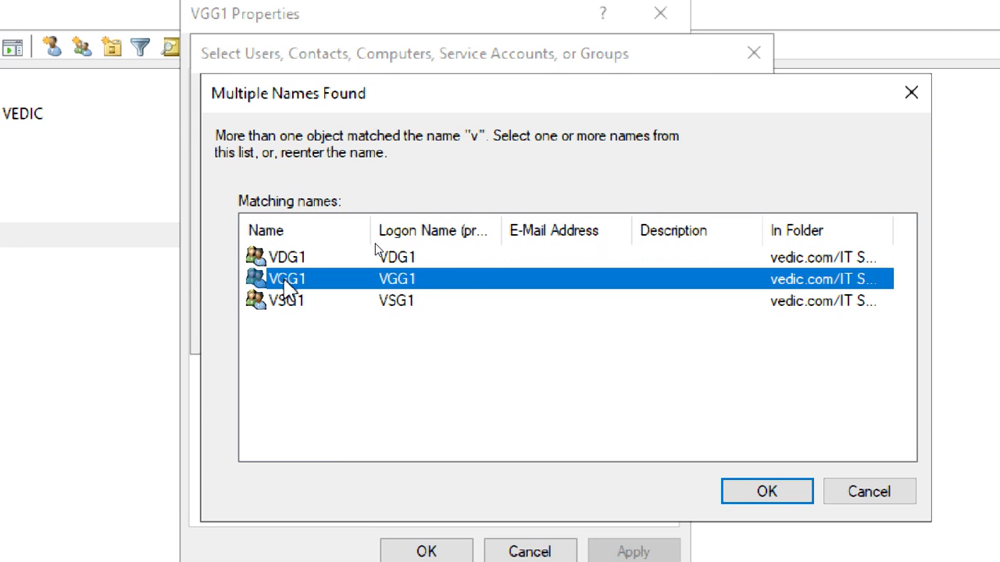
{"action": "key", "text": "Up"}
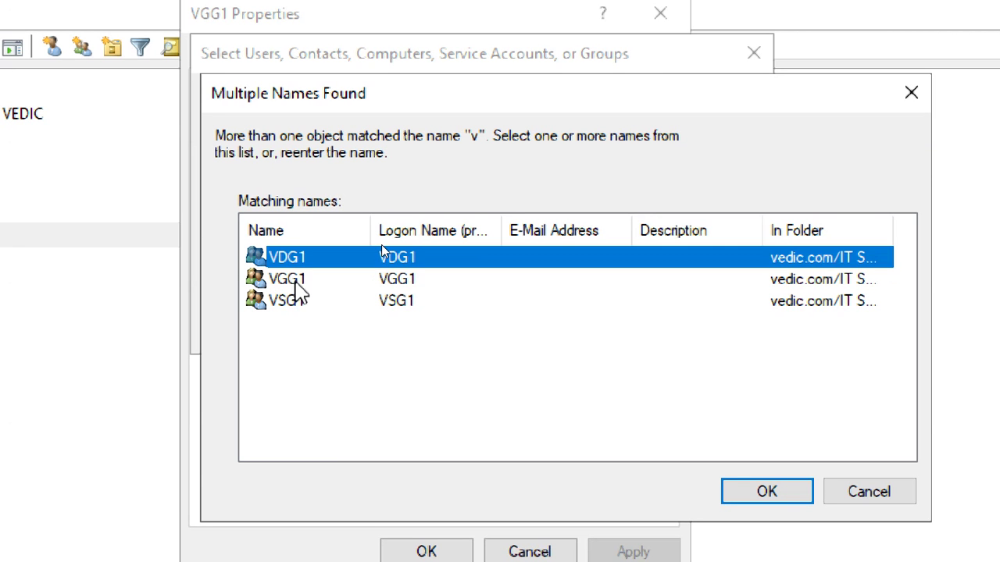
{"action": "left_click", "coordinate": [296, 286]}
{"action": "left_click", "coordinate": [295, 305]}
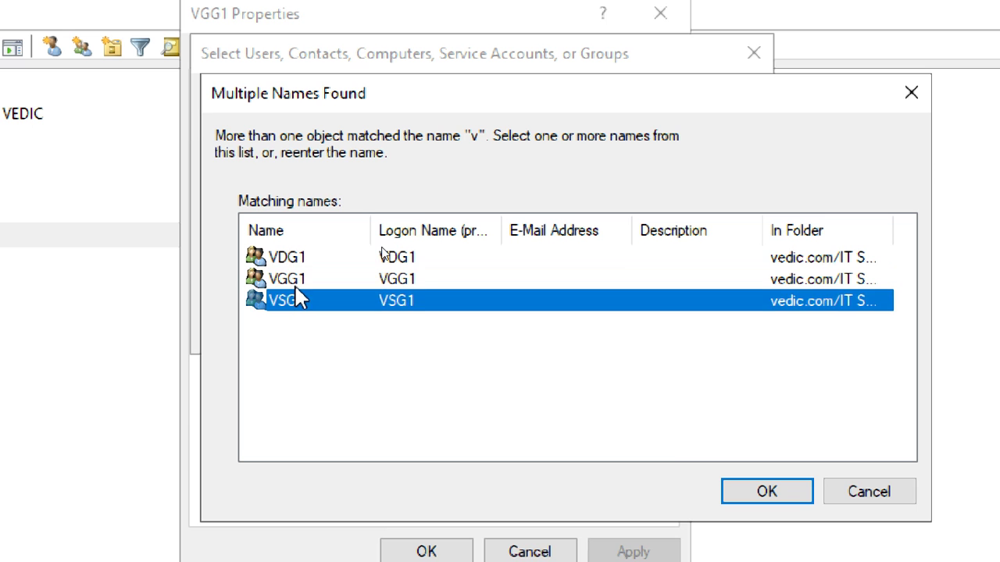
{"action": "key", "text": "Up"}
{"action": "key", "text": "Up"}
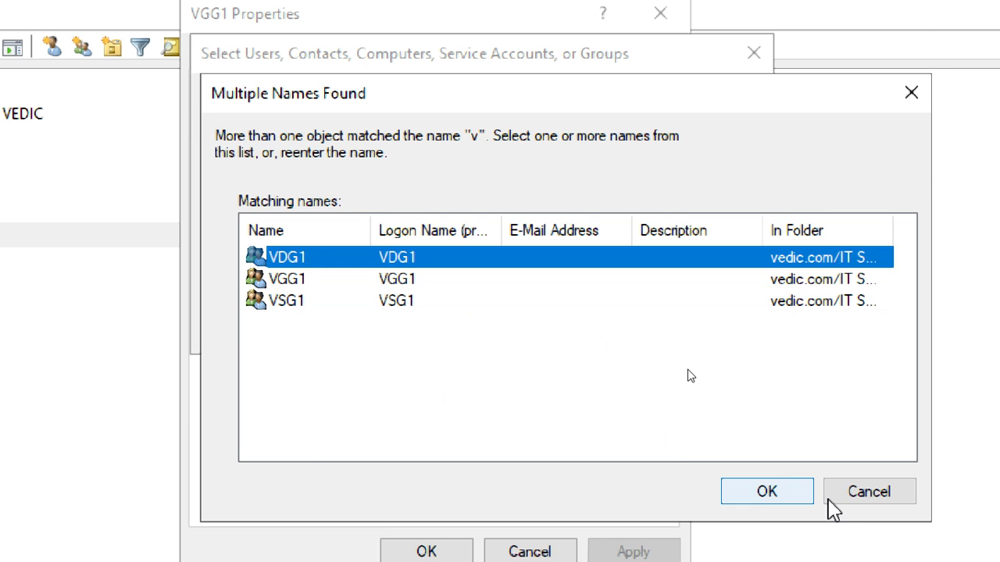
{"action": "left_click", "coordinate": [860, 492]}
{"action": "left_click", "coordinate": [711, 330]}
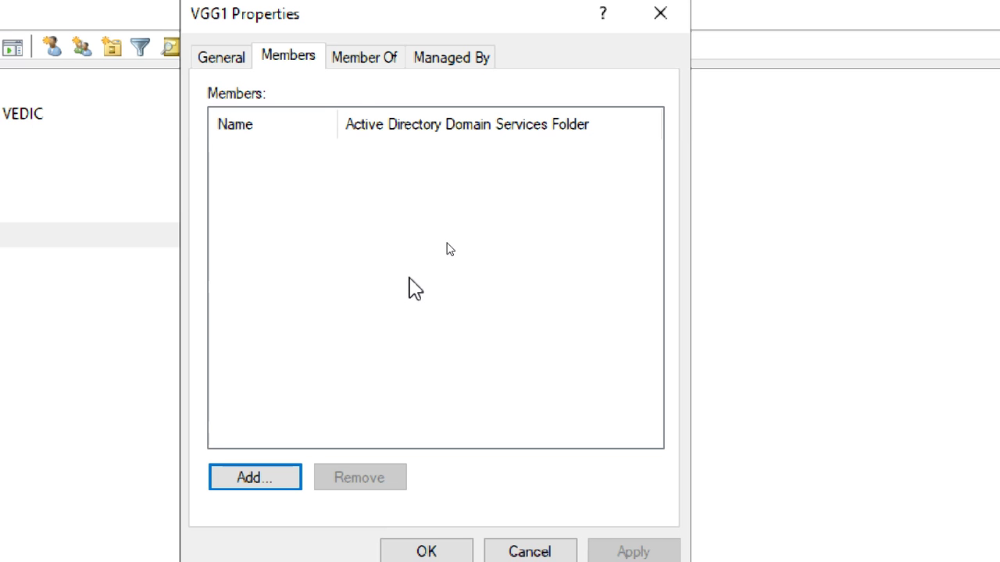
Check which vedic.com groups matching "v" VGG1 can be made a member of.
{"action": "left_click", "coordinate": [355, 66]}
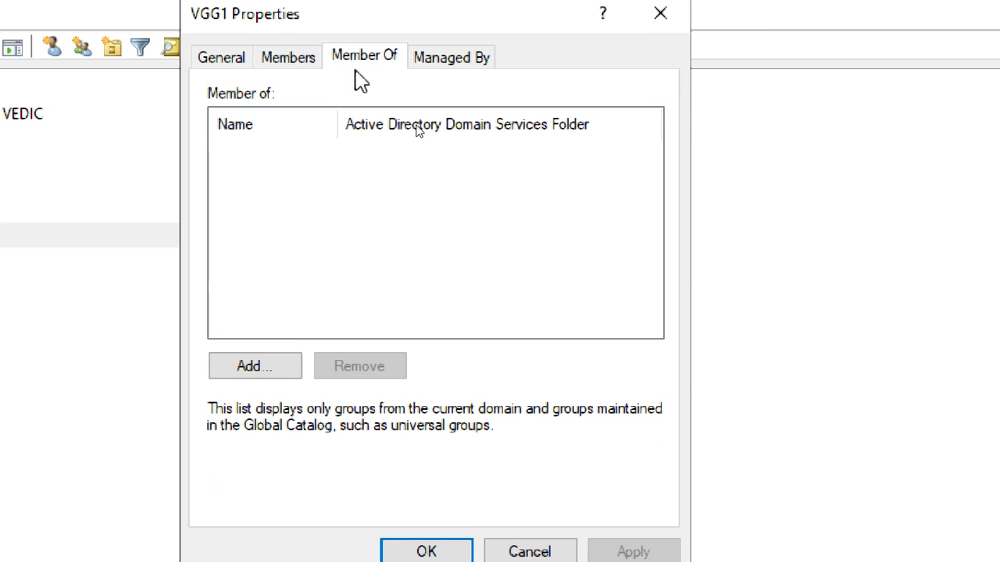
{"action": "left_click", "coordinate": [260, 367]}
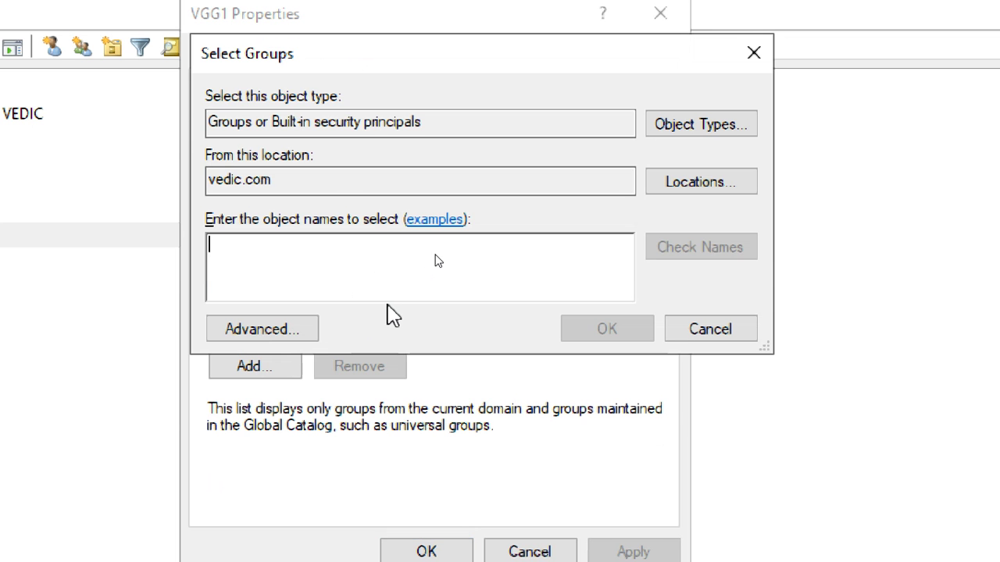
{"action": "type", "text": "v"}
{"action": "left_click", "coordinate": [677, 270]}
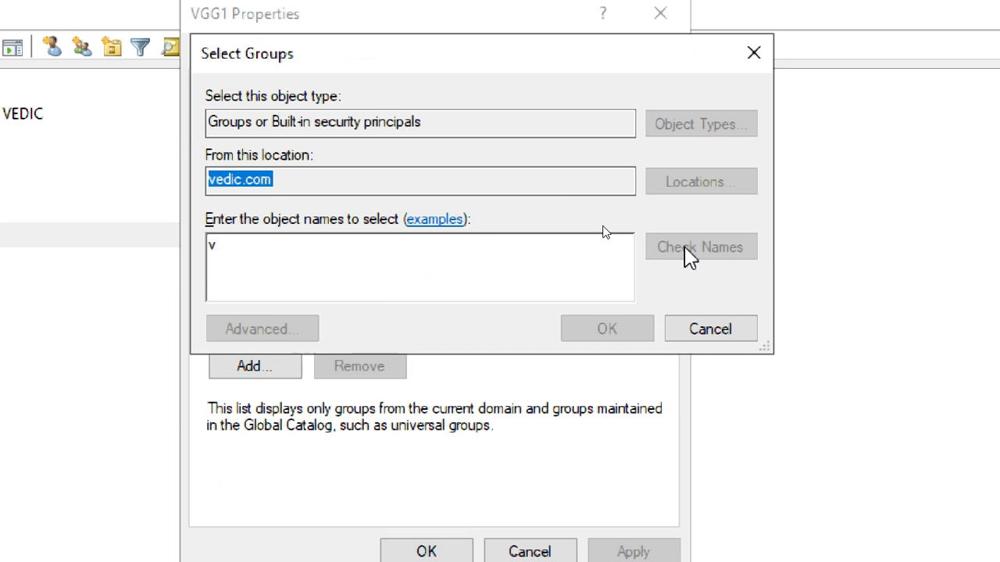
Examine the candidate parent groups VDLG1, VGG1, VSG1 and VUG1, and close the VGG1 properties without adding any.
{"action": "left_click", "coordinate": [285, 280]}
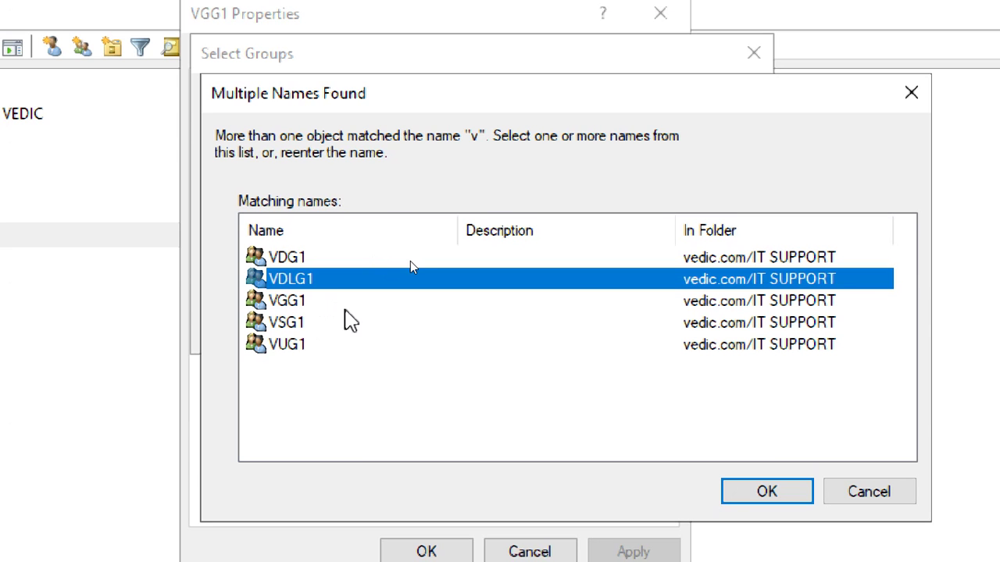
{"action": "left_click", "coordinate": [304, 305]}
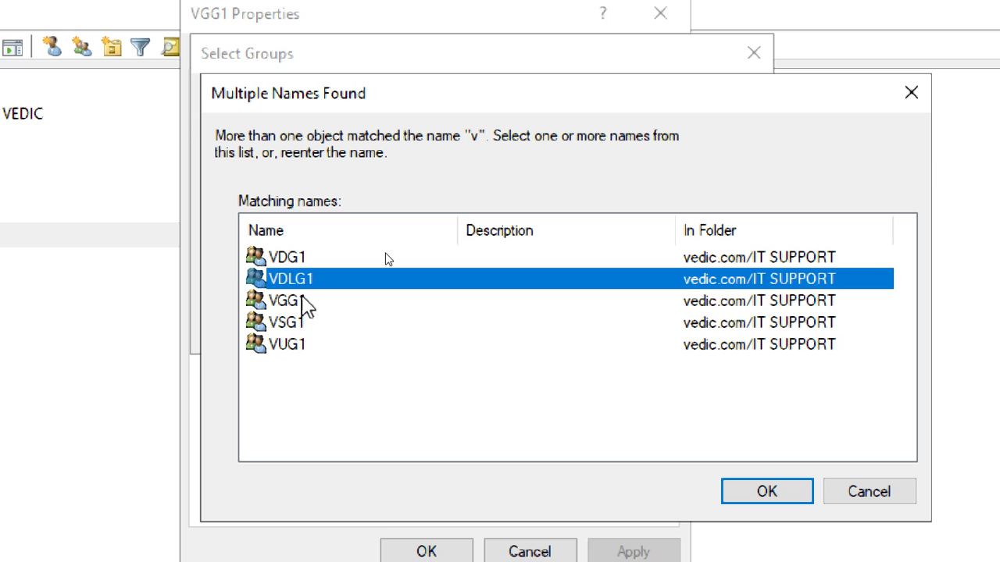
{"action": "left_click", "coordinate": [301, 302]}
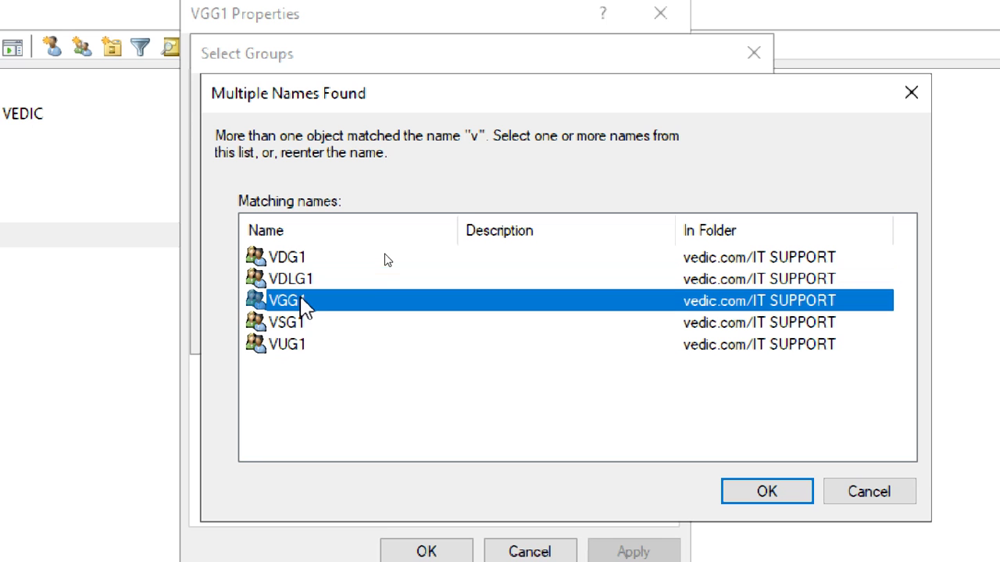
{"action": "left_click", "coordinate": [287, 324]}
{"action": "left_click", "coordinate": [294, 303]}
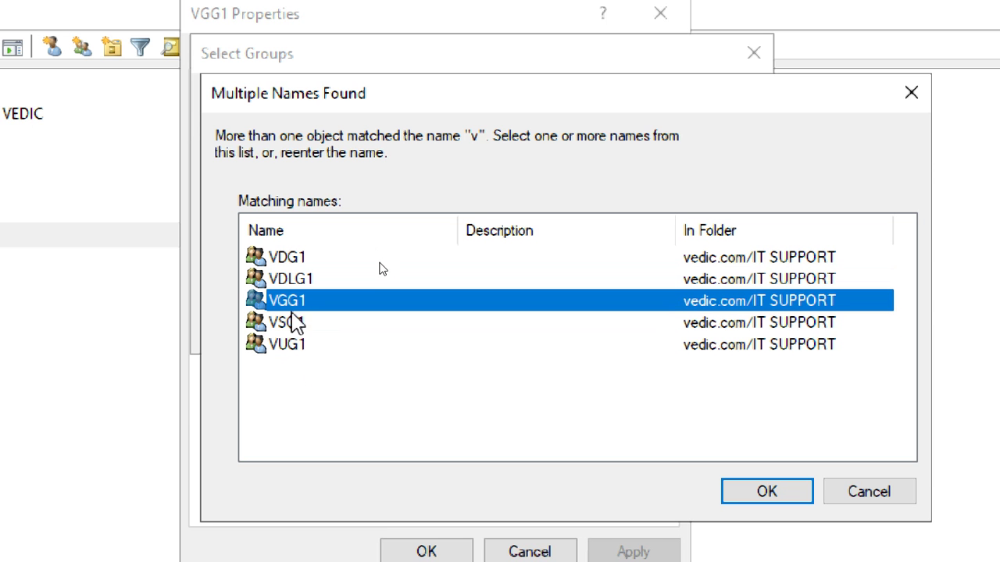
{"action": "left_click", "coordinate": [290, 323]}
{"action": "left_click", "coordinate": [292, 345]}
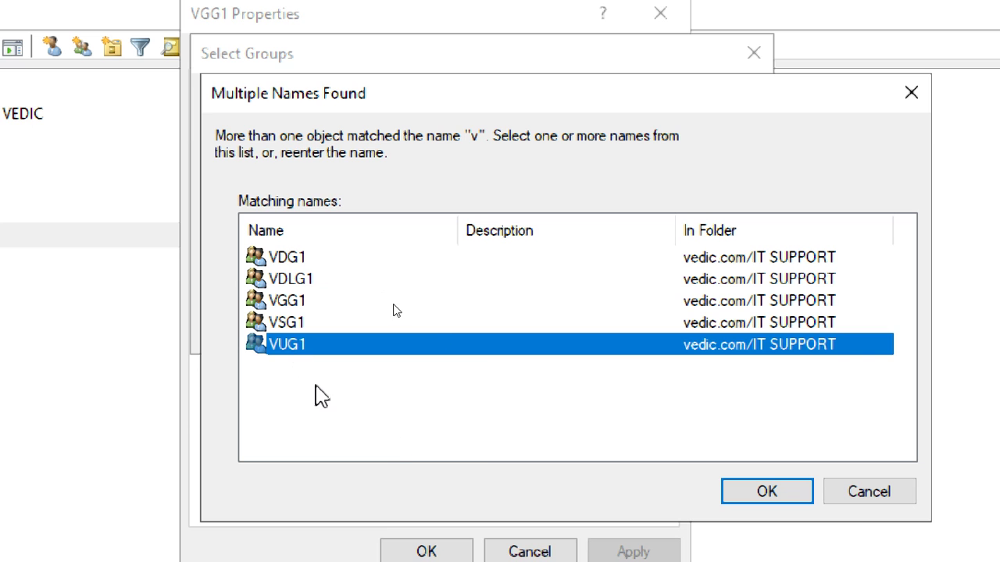
{"action": "left_click", "coordinate": [847, 498]}
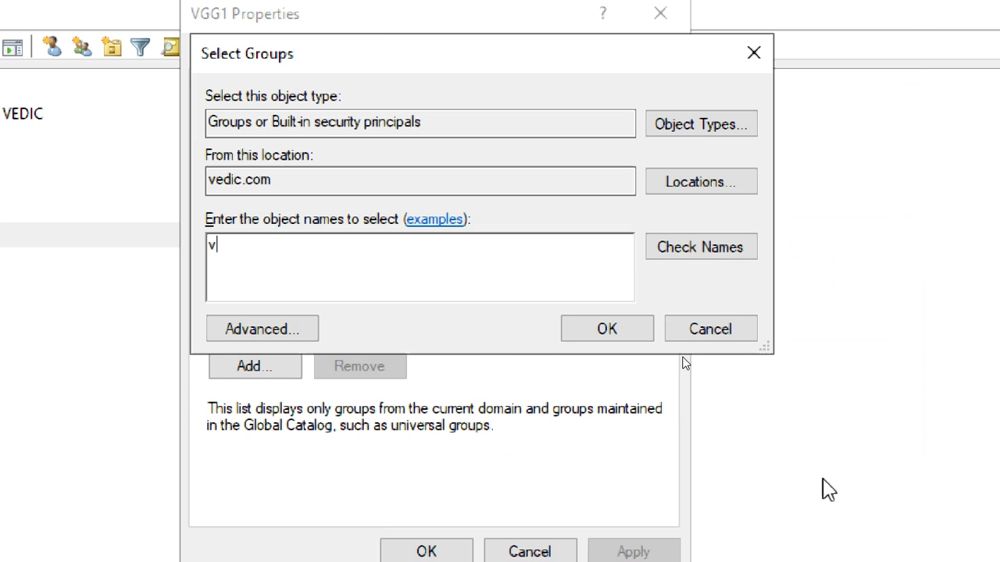
{"action": "left_click", "coordinate": [703, 337]}
{"action": "left_click", "coordinate": [530, 552]}
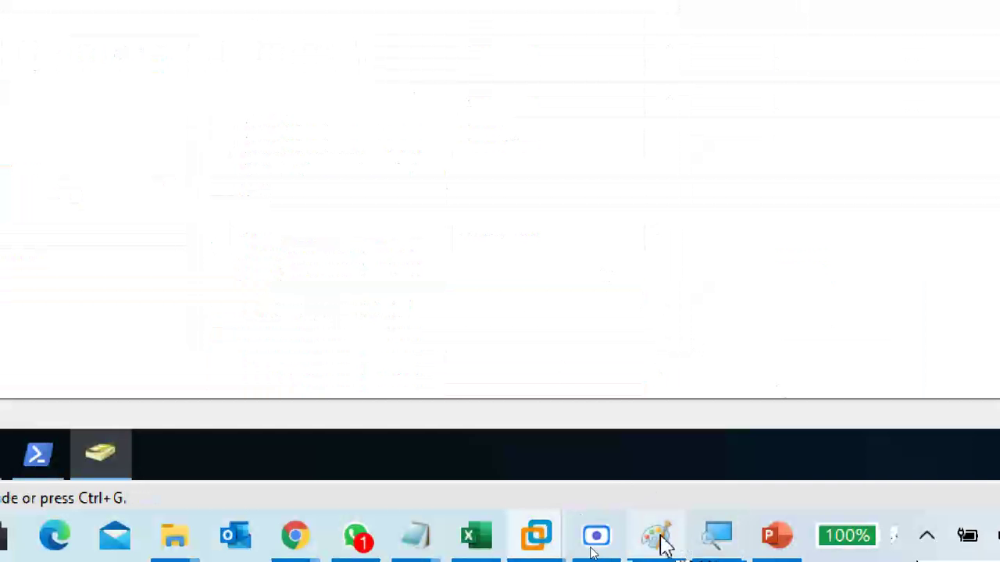
Switch to Paint and handwrite gg inside a circle in the blank area to the lower right of the DLg diagram.
{"action": "left_click", "coordinate": [661, 542]}
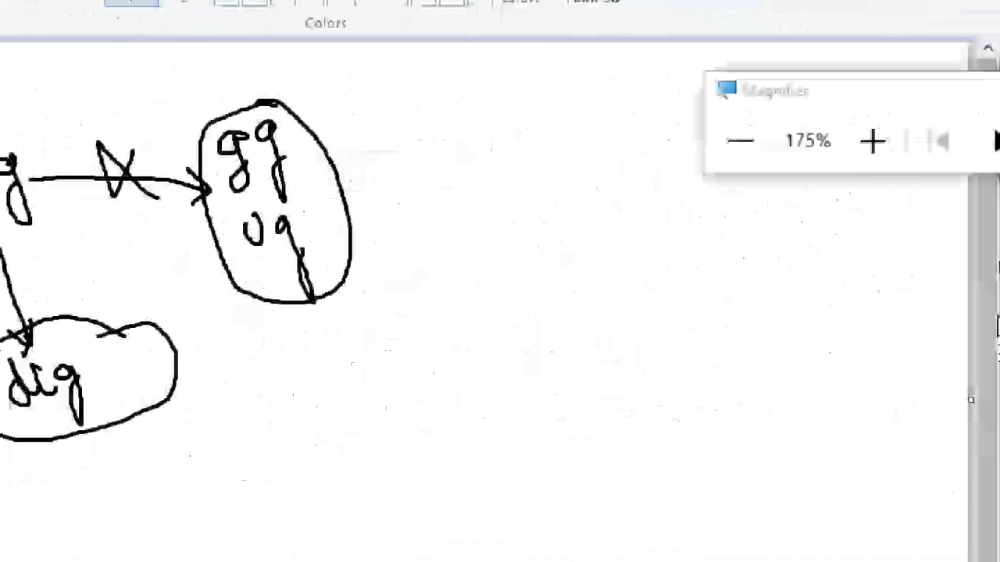
{"action": "left_click", "coordinate": [767, 141]}
{"action": "left_click", "coordinate": [767, 141]}
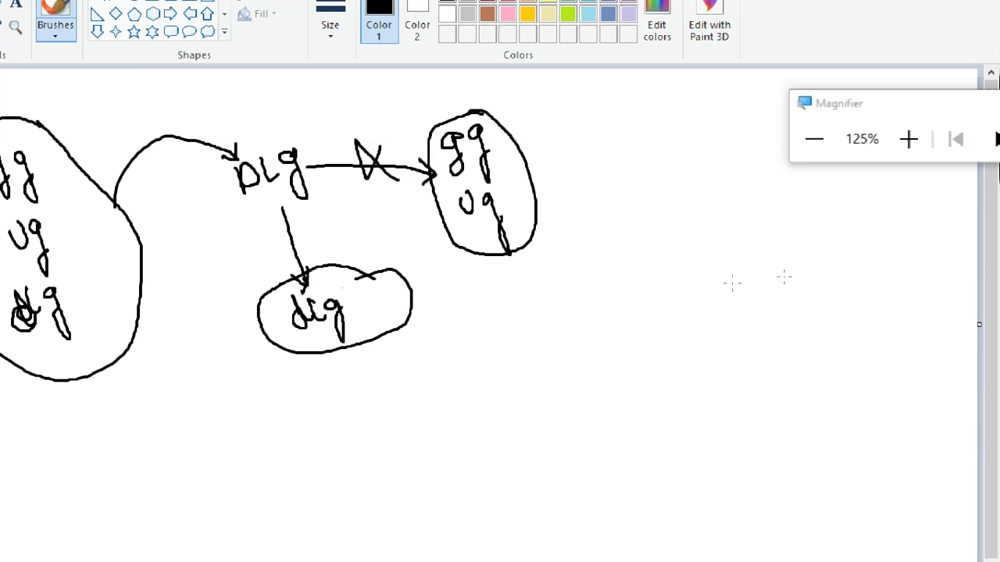
{"action": "mouse_move", "coordinate": [710, 309]}
{"action": "left_mouse_down"}
{"action": "mouse_move", "coordinate": [711, 356]}
{"action": "mouse_move", "coordinate": [736, 319]}
{"action": "mouse_move", "coordinate": [745, 352]}
{"action": "mouse_move", "coordinate": [739, 334]}
{"action": "left_mouse_up"}
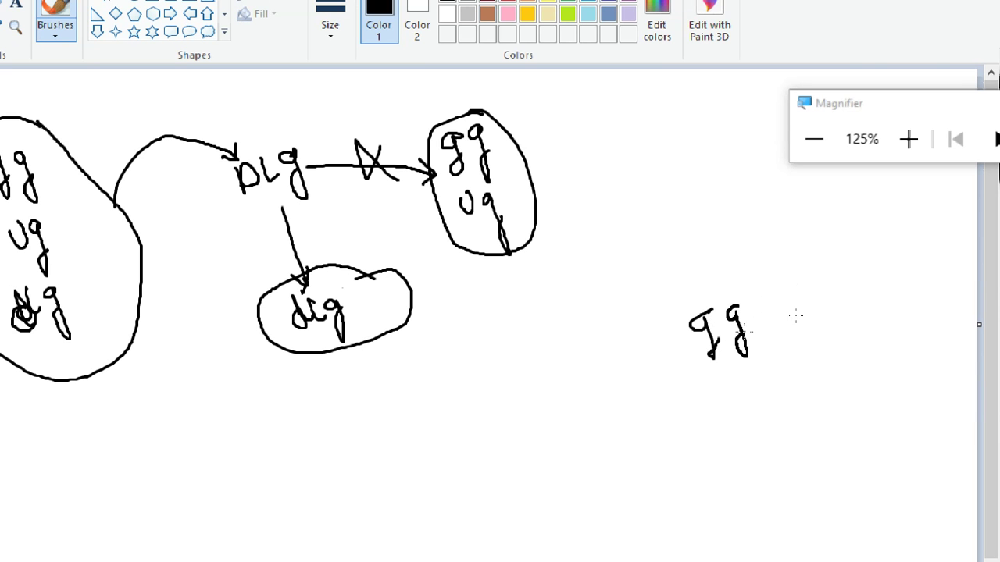
{"action": "mouse_move", "coordinate": [736, 289]}
{"action": "left_mouse_down"}
{"action": "mouse_move", "coordinate": [713, 295]}
{"action": "mouse_move", "coordinate": [681, 383]}
{"action": "mouse_move", "coordinate": [780, 366]}
{"action": "mouse_move", "coordinate": [747, 291]}
{"action": "mouse_move", "coordinate": [733, 290]}
{"action": "left_mouse_up"}
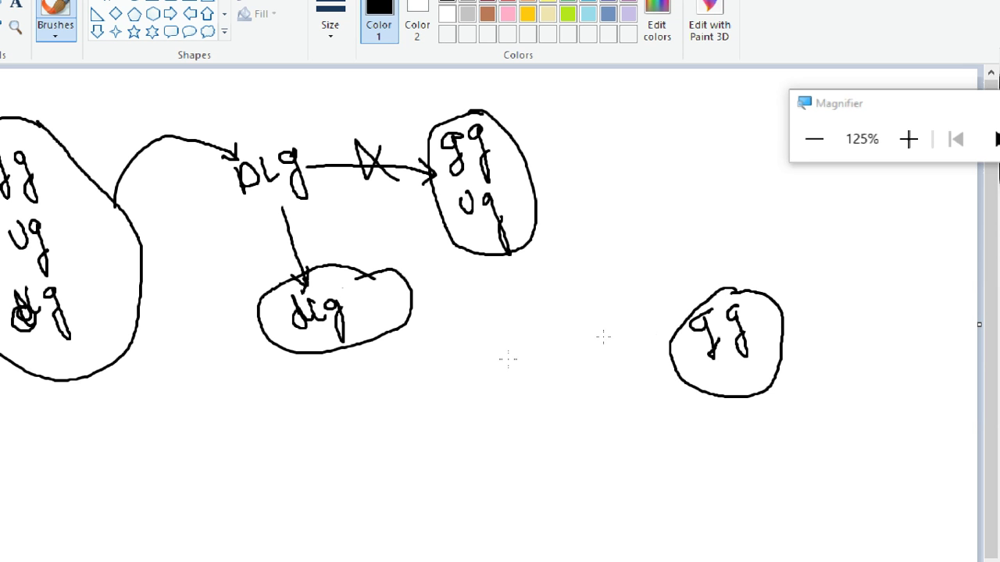
Handwrite a second circled gg to the left of the new one and draw an arrow from it to the first.
{"action": "mouse_move", "coordinate": [506, 349]}
{"action": "left_mouse_down"}
{"action": "mouse_move", "coordinate": [515, 351]}
{"action": "mouse_move", "coordinate": [519, 390]}
{"action": "mouse_move", "coordinate": [531, 356]}
{"action": "mouse_move", "coordinate": [540, 383]}
{"action": "mouse_move", "coordinate": [530, 375]}
{"action": "left_mouse_up"}
{"action": "mouse_move", "coordinate": [545, 322]}
{"action": "left_mouse_down"}
{"action": "mouse_move", "coordinate": [512, 319]}
{"action": "mouse_move", "coordinate": [504, 405]}
{"action": "mouse_move", "coordinate": [575, 389]}
{"action": "mouse_move", "coordinate": [546, 321]}
{"action": "left_mouse_up"}
{"action": "mouse_move", "coordinate": [556, 358]}
{"action": "left_mouse_down"}
{"action": "mouse_move", "coordinate": [653, 331]}
{"action": "mouse_move", "coordinate": [699, 357]}
{"action": "left_mouse_up"}
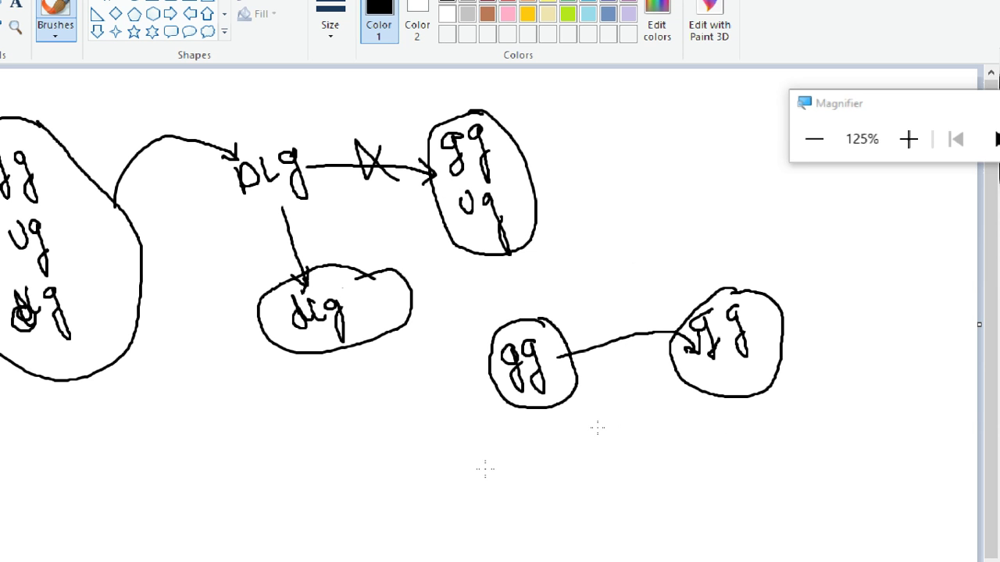
Handwrite dlg and ug inside a circle below the left gg, and draw an arrow to the right gg, crossed out.
{"action": "mouse_move", "coordinate": [489, 441]}
{"action": "left_mouse_down"}
{"action": "mouse_move", "coordinate": [478, 449]}
{"action": "mouse_move", "coordinate": [491, 482]}
{"action": "mouse_move", "coordinate": [500, 473]}
{"action": "mouse_move", "coordinate": [495, 436]}
{"action": "mouse_move", "coordinate": [509, 473]}
{"action": "mouse_move", "coordinate": [519, 459]}
{"action": "mouse_move", "coordinate": [523, 485]}
{"action": "mouse_move", "coordinate": [506, 517]}
{"action": "mouse_move", "coordinate": [517, 507]}
{"action": "mouse_move", "coordinate": [536, 531]}
{"action": "left_mouse_up"}
{"action": "key", "text": "ctrl+z"}
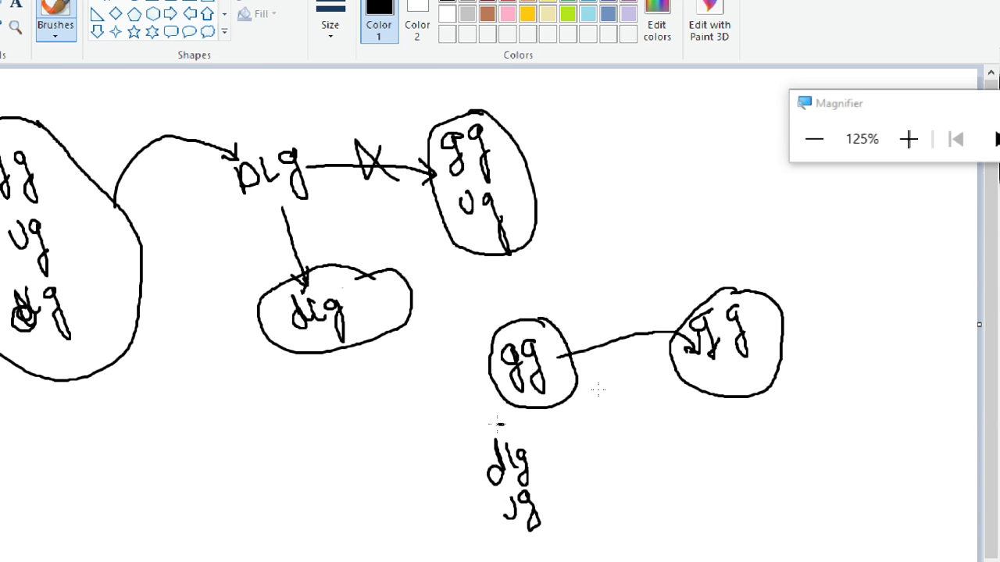
{"action": "mouse_move", "coordinate": [496, 424]}
{"action": "left_mouse_down"}
{"action": "mouse_move", "coordinate": [461, 526]}
{"action": "mouse_move", "coordinate": [577, 535]}
{"action": "mouse_move", "coordinate": [547, 431]}
{"action": "mouse_move", "coordinate": [485, 420]}
{"action": "left_mouse_up"}
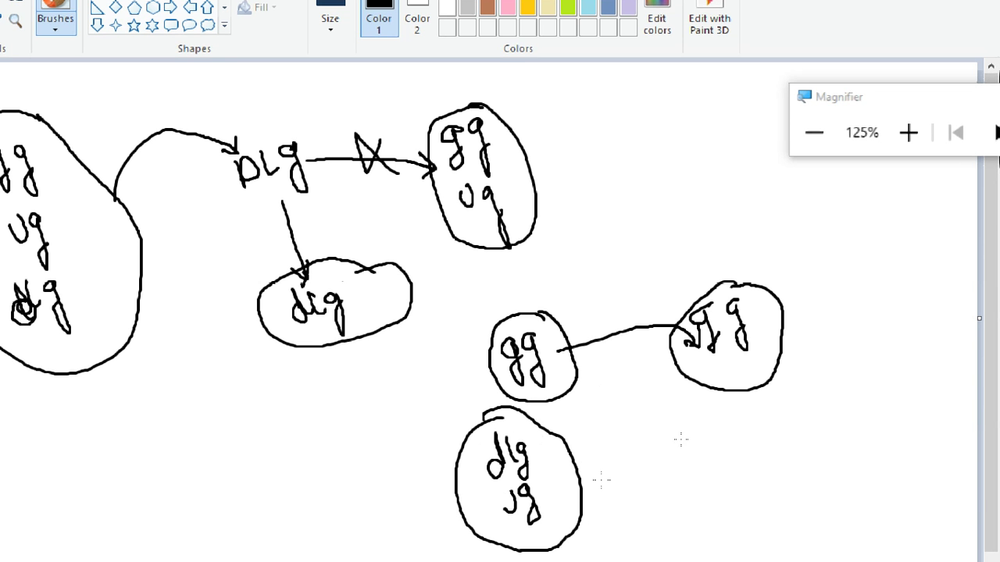
{"action": "mouse_move", "coordinate": [578, 474]}
{"action": "left_mouse_down"}
{"action": "mouse_move", "coordinate": [681, 364]}
{"action": "mouse_move", "coordinate": [688, 391]}
{"action": "left_mouse_up"}
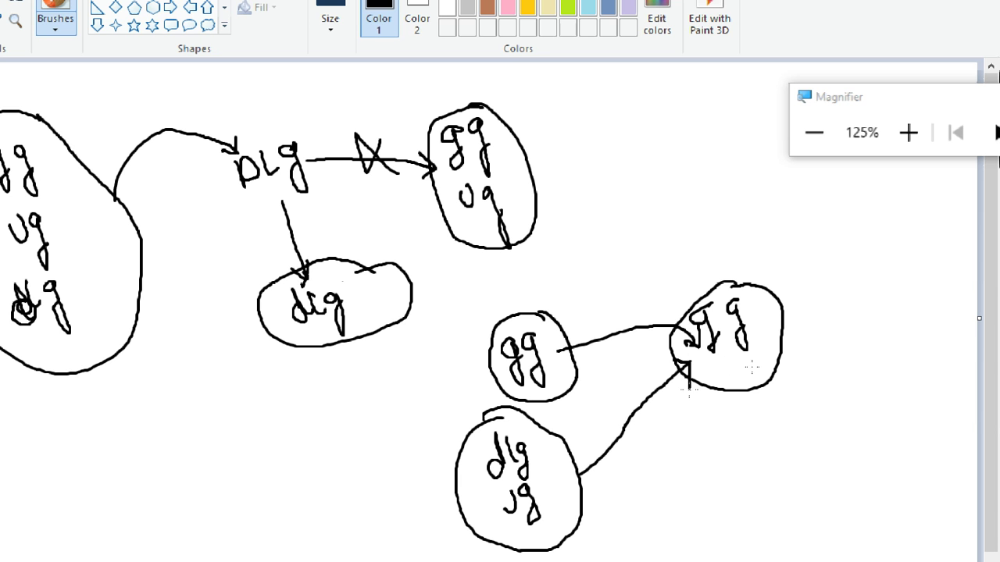
{"action": "left_click_drag", "start_coordinate": [618, 410], "coordinate": [672, 429]}
{"action": "left_click_drag", "start_coordinate": [637, 392], "coordinate": [639, 442]}
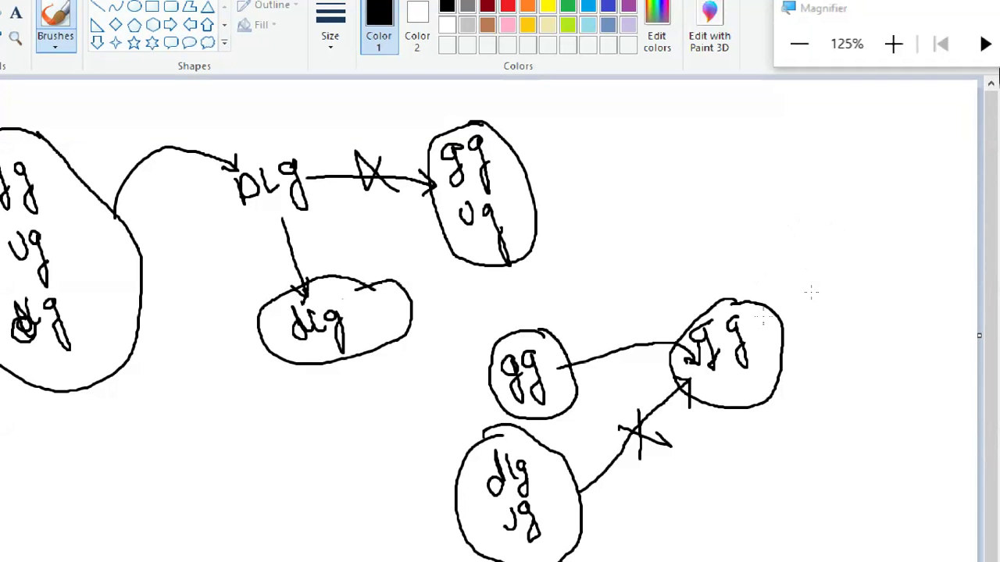
Draw an upward arrow from the right gg circle and handwrite dlg, gg and ug inside a circle at its tip.
{"action": "mouse_move", "coordinate": [761, 318]}
{"action": "left_mouse_down"}
{"action": "mouse_move", "coordinate": [806, 239]}
{"action": "mouse_move", "coordinate": [807, 266]}
{"action": "left_mouse_up"}
{"action": "mouse_move", "coordinate": [783, 175]}
{"action": "left_mouse_down"}
{"action": "mouse_move", "coordinate": [777, 196]}
{"action": "mouse_move", "coordinate": [781, 160]}
{"action": "mouse_move", "coordinate": [790, 182]}
{"action": "mouse_move", "coordinate": [801, 142]}
{"action": "mouse_move", "coordinate": [805, 178]}
{"action": "mouse_move", "coordinate": [809, 148]}
{"action": "left_mouse_up"}
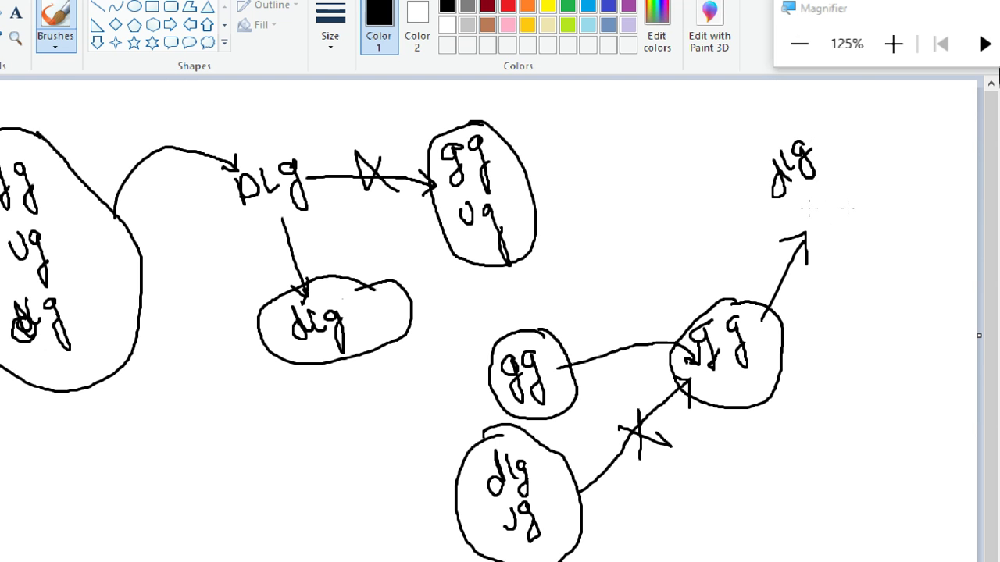
{"action": "left_click_drag", "start_coordinate": [824, 193], "coordinate": [824, 236]}
{"action": "mouse_move", "coordinate": [838, 183]}
{"action": "left_mouse_down"}
{"action": "mouse_move", "coordinate": [853, 229]}
{"action": "mouse_move", "coordinate": [845, 266]}
{"action": "mouse_move", "coordinate": [859, 250]}
{"action": "mouse_move", "coordinate": [874, 276]}
{"action": "left_mouse_up"}
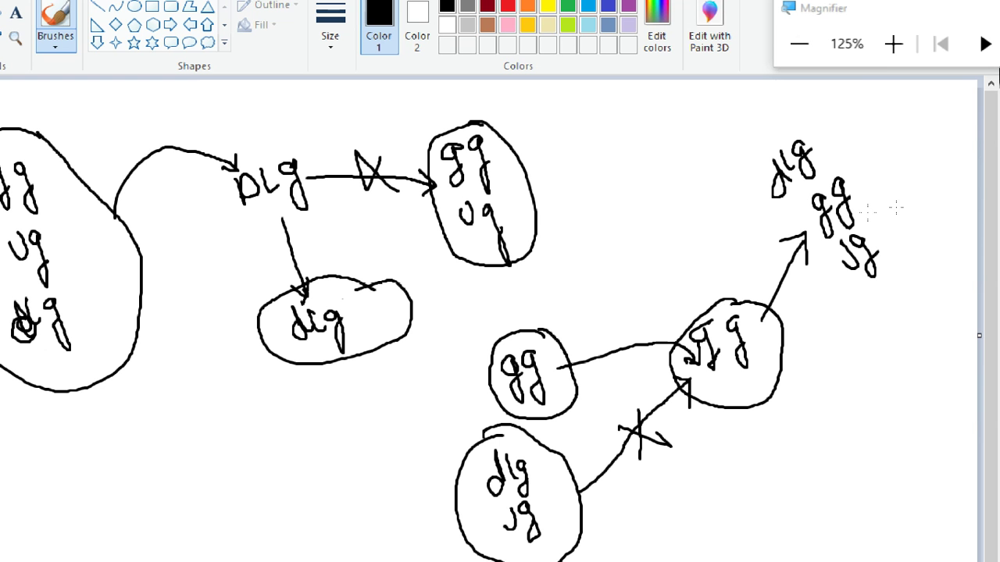
{"action": "mouse_move", "coordinate": [852, 131]}
{"action": "left_mouse_down"}
{"action": "mouse_move", "coordinate": [743, 194]}
{"action": "mouse_move", "coordinate": [820, 286]}
{"action": "mouse_move", "coordinate": [898, 191]}
{"action": "mouse_move", "coordinate": [848, 116]}
{"action": "left_mouse_up"}
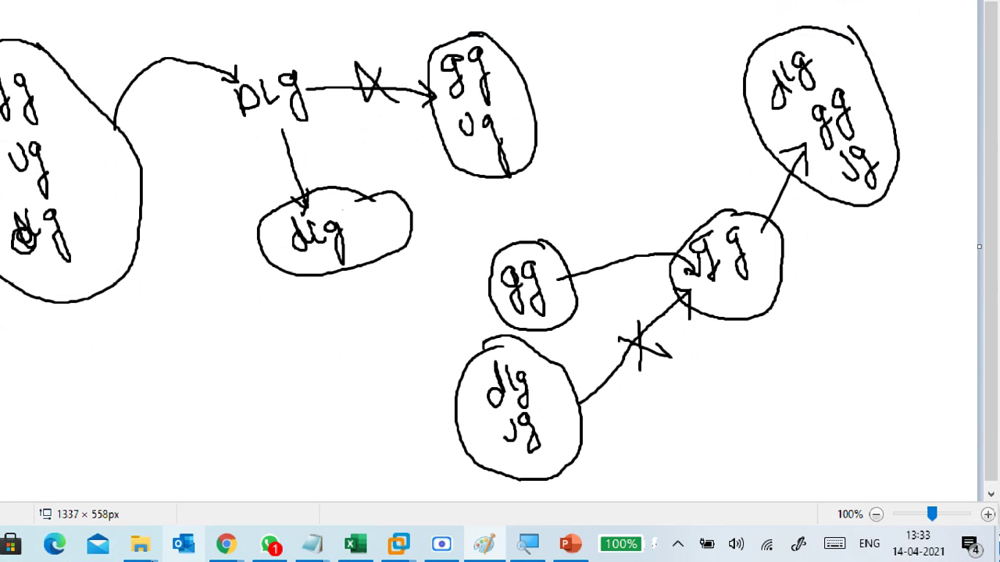
Switch to the CTS2WINS1 virtual machine in VMware Workstation and open the properties of the VUG1 group.
{"action": "mouse_move", "coordinate": [401, 544]}
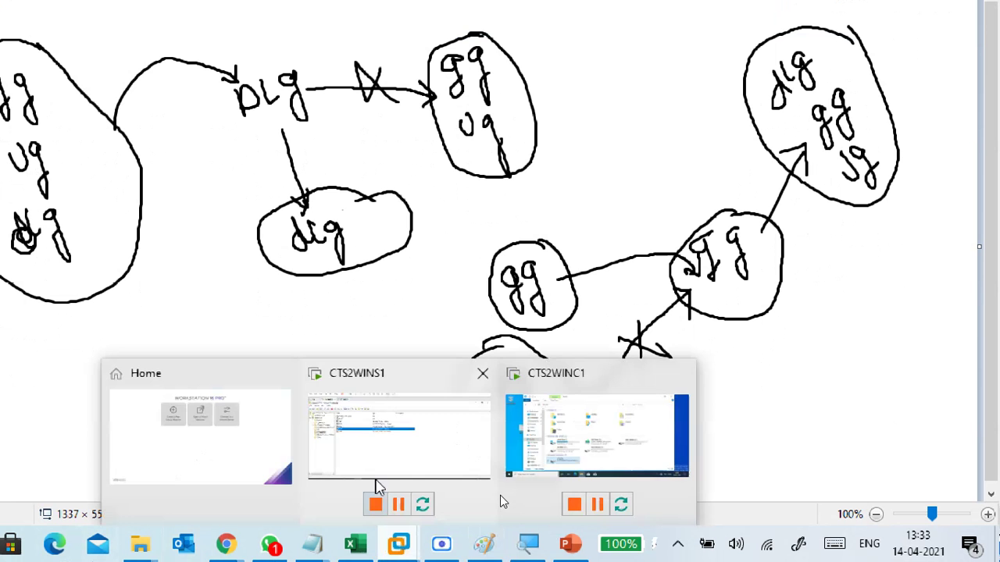
{"action": "left_click", "coordinate": [446, 440]}
{"action": "left_click", "coordinate": [239, 267]}
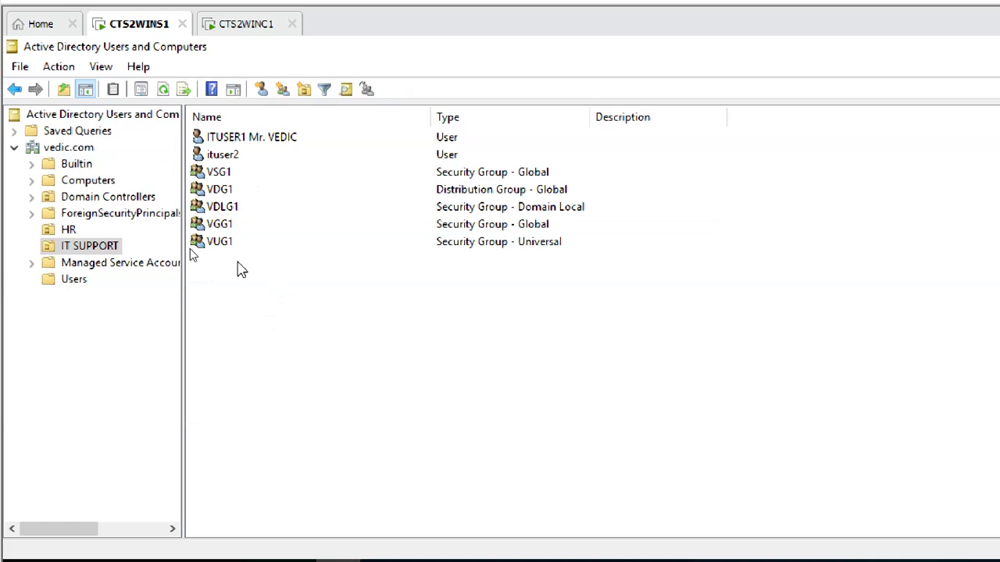
{"action": "double_click", "coordinate": [234, 247]}
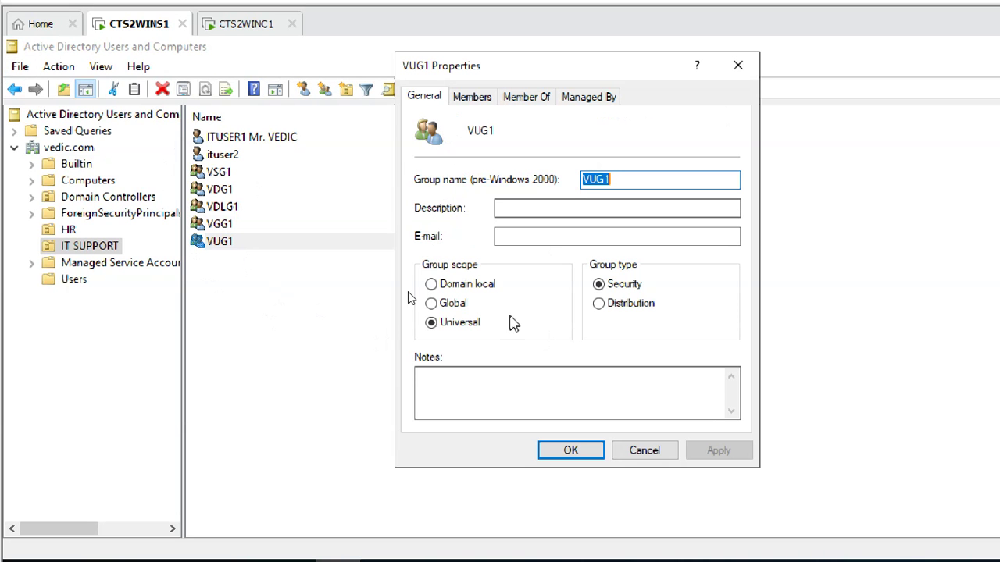
Look up which objects starting with "v" can be added as members of VUG1, and cancel without adding any.
{"action": "left_click", "coordinate": [472, 97]}
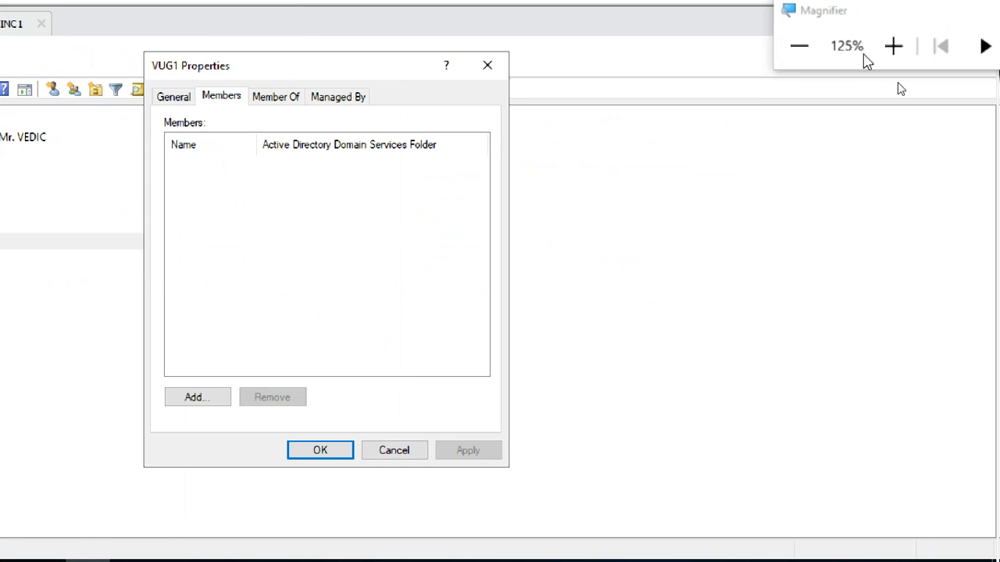
{"action": "left_click", "coordinate": [906, 46]}
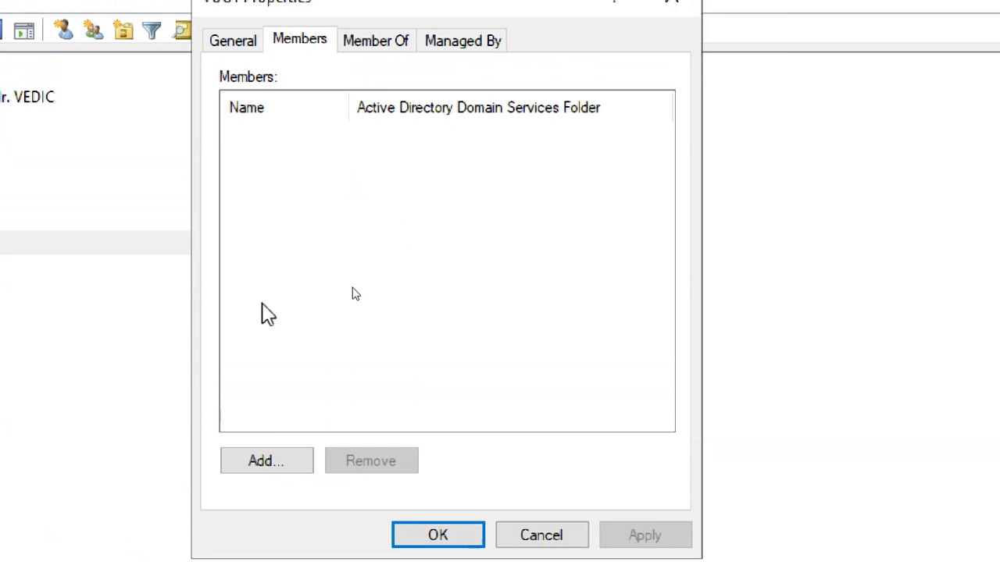
{"action": "left_click", "coordinate": [265, 463]}
{"action": "type", "text": "v"}
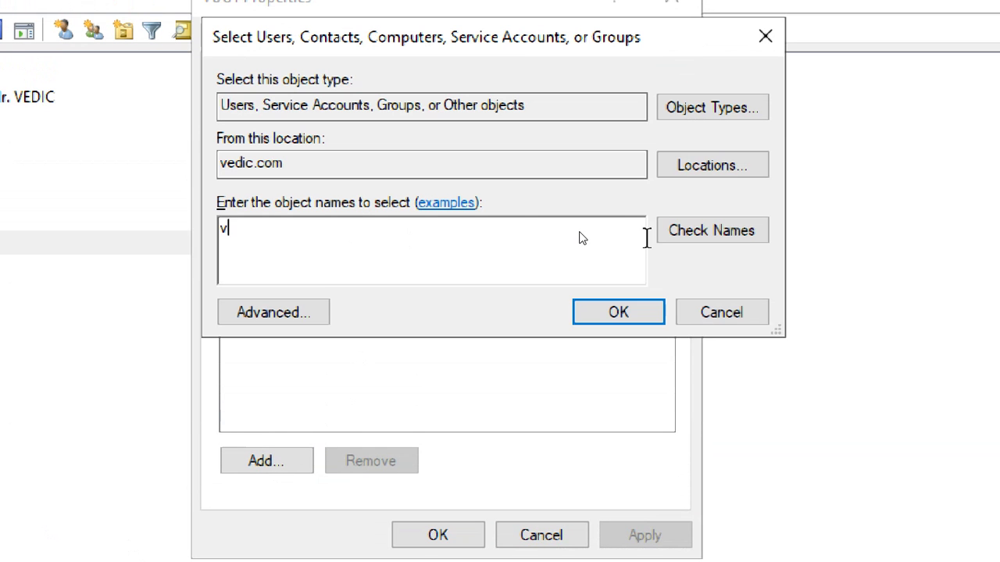
{"action": "left_click", "coordinate": [684, 235]}
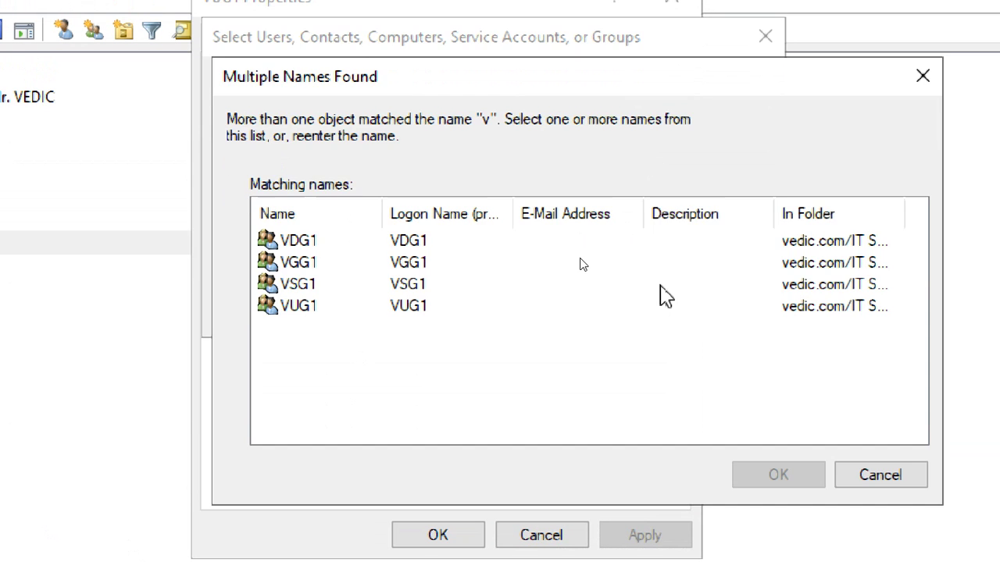
{"action": "left_click", "coordinate": [306, 309]}
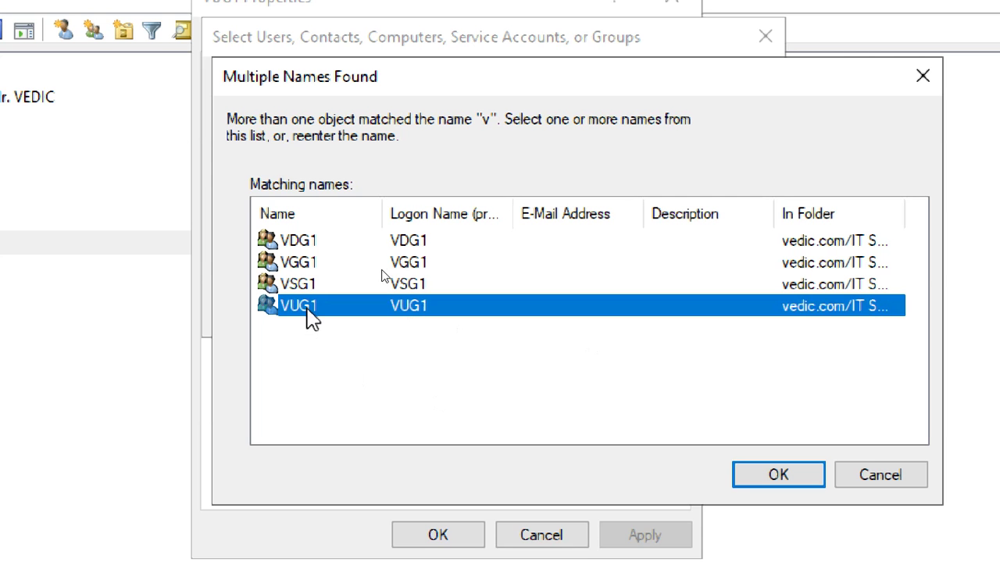
{"action": "left_click", "coordinate": [308, 267]}
{"action": "left_click", "coordinate": [311, 266]}
{"action": "left_click", "coordinate": [906, 477]}
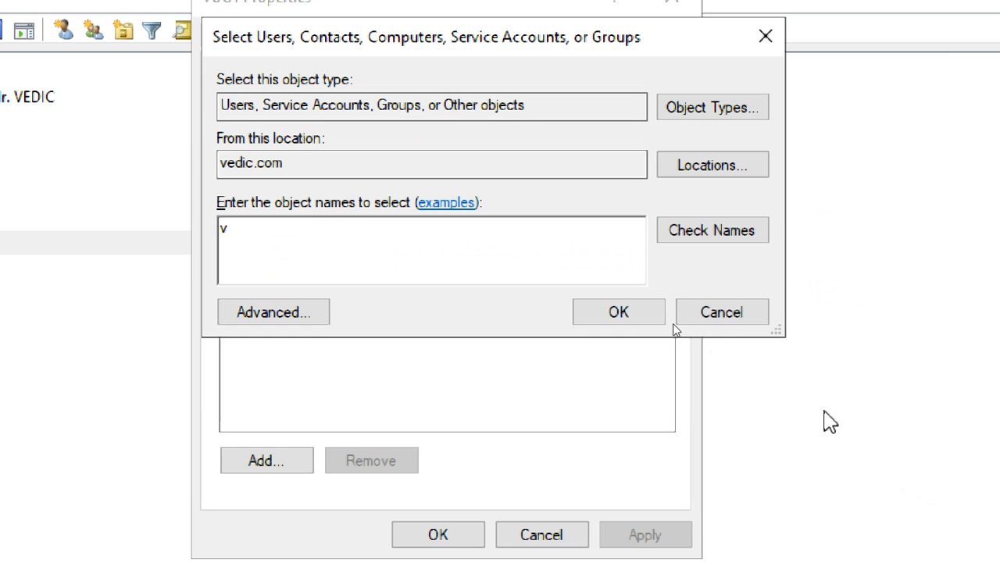
{"action": "left_click", "coordinate": [720, 315]}
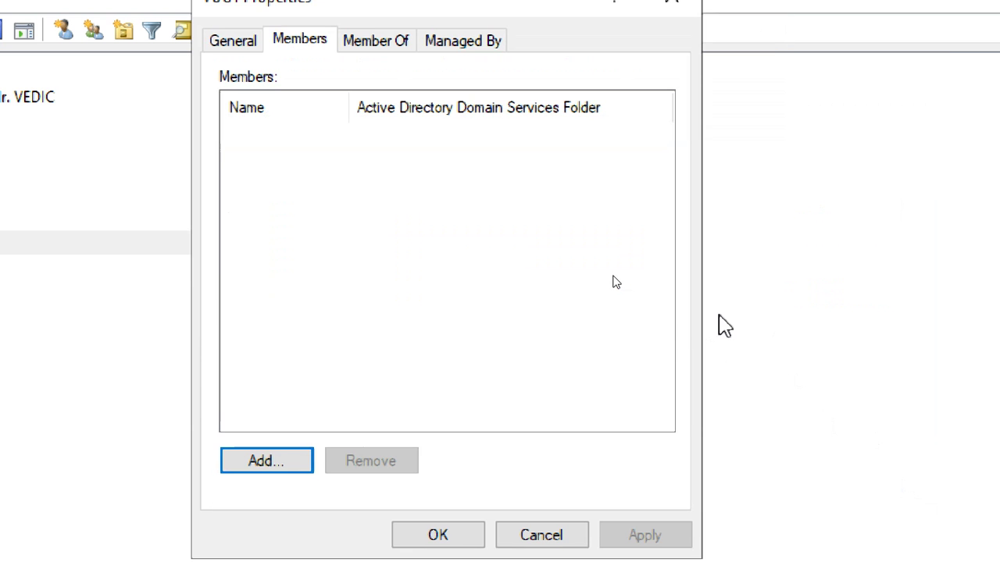
Look up which groups starting with "v" VUG1 can be a member of, and close its properties without changes.
{"action": "left_click", "coordinate": [358, 46]}
{"action": "left_click", "coordinate": [265, 349]}
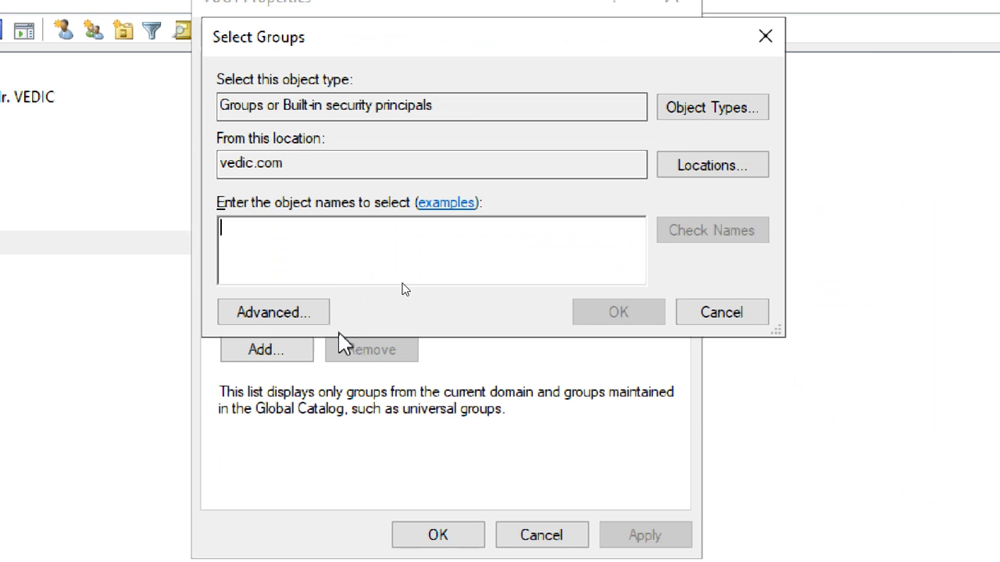
{"action": "type", "text": "v"}
{"action": "left_click", "coordinate": [711, 231]}
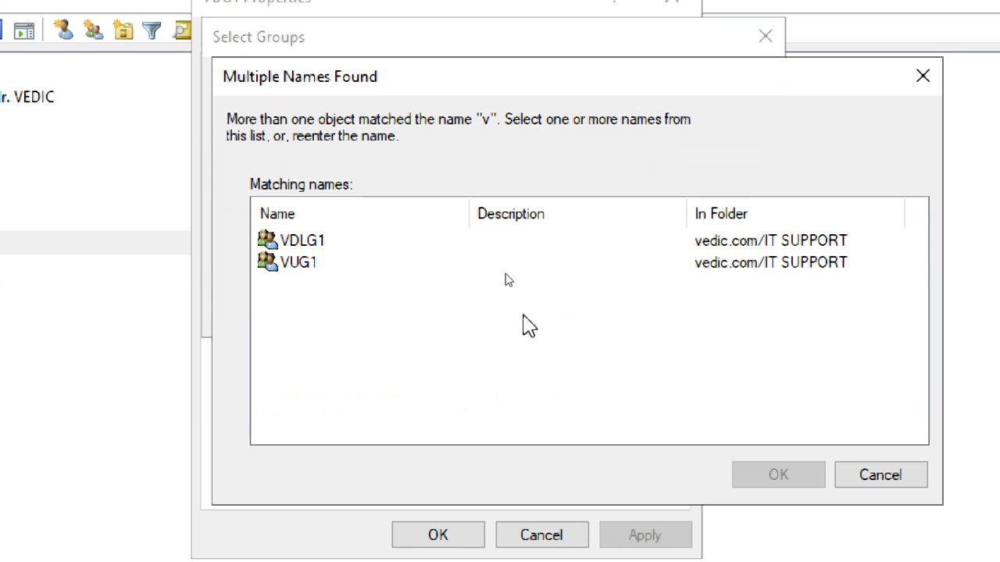
{"action": "left_click", "coordinate": [382, 240]}
{"action": "left_click", "coordinate": [301, 265]}
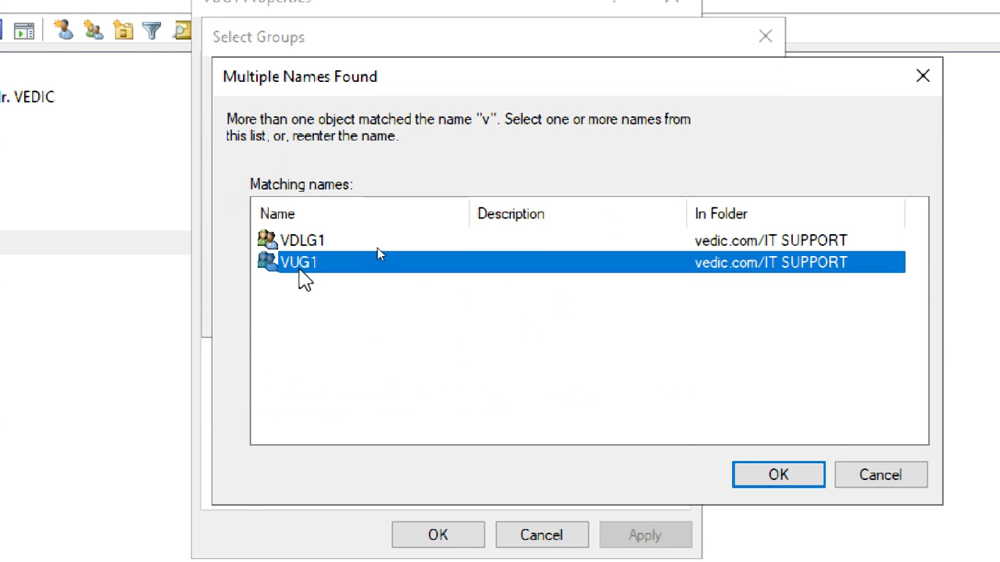
{"action": "left_click", "coordinate": [881, 477]}
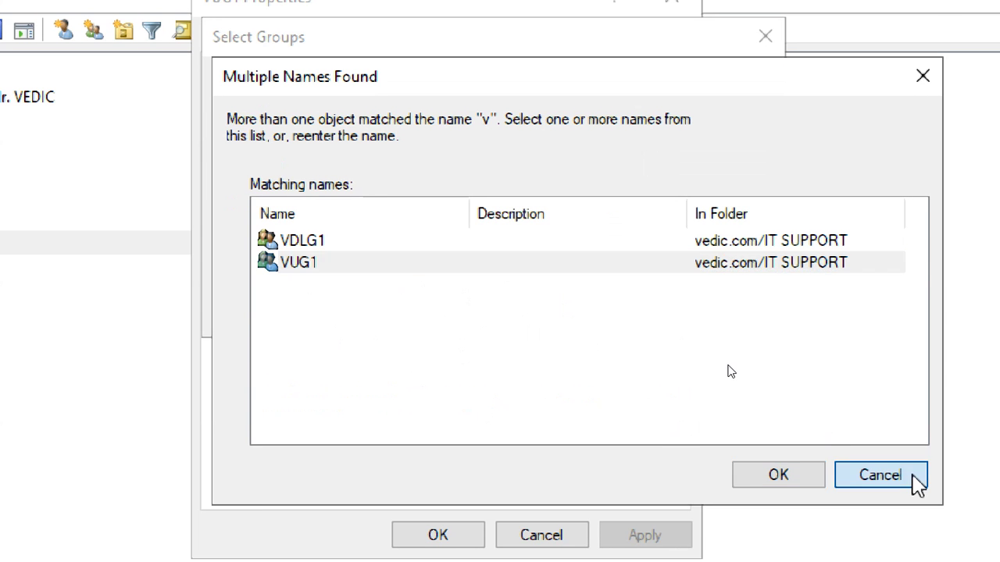
{"action": "left_click", "coordinate": [740, 312]}
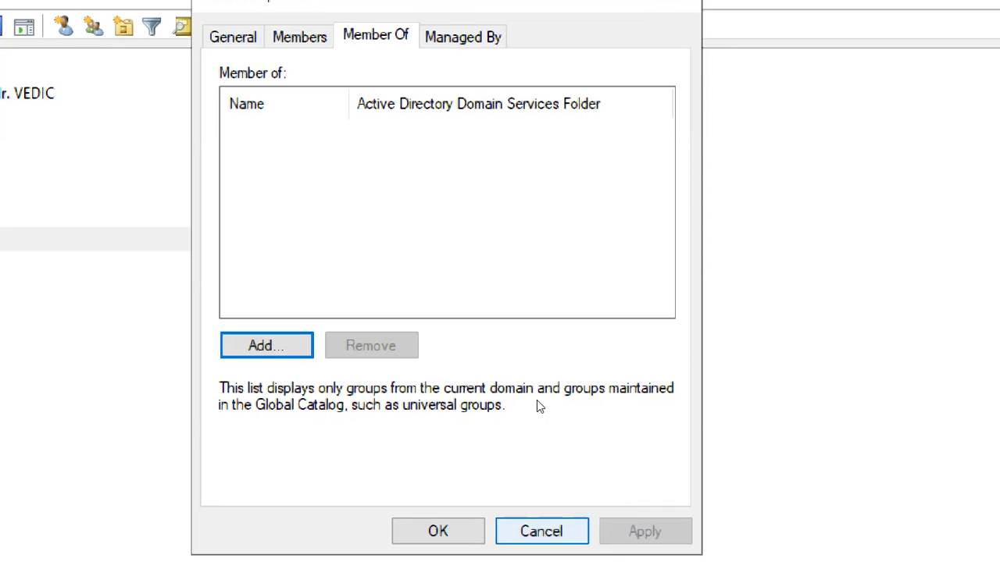
{"action": "left_click", "coordinate": [542, 535]}
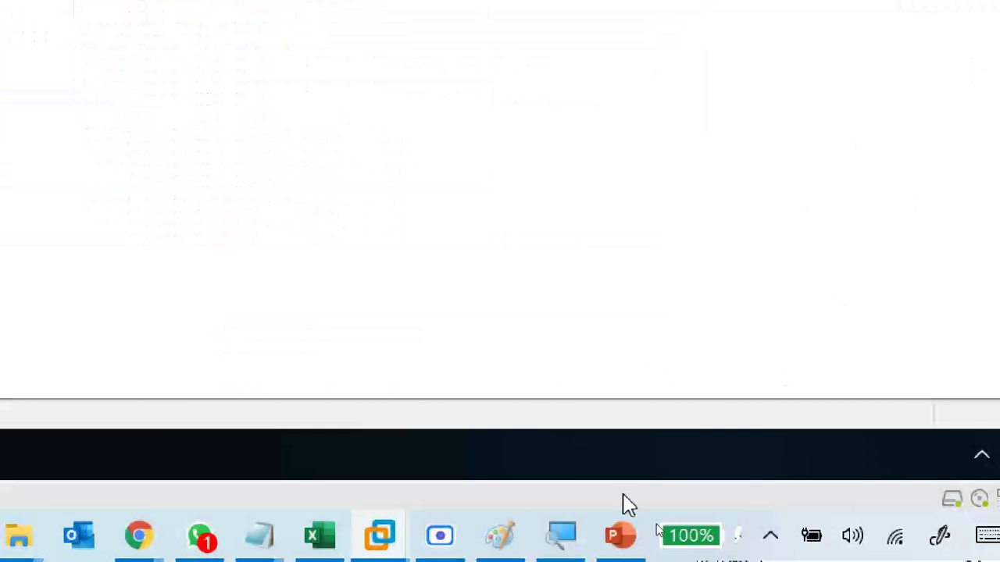
Switch to the nesting diagrams in Paint and set the Magnifier to 100%.
{"action": "left_click", "coordinate": [513, 540]}
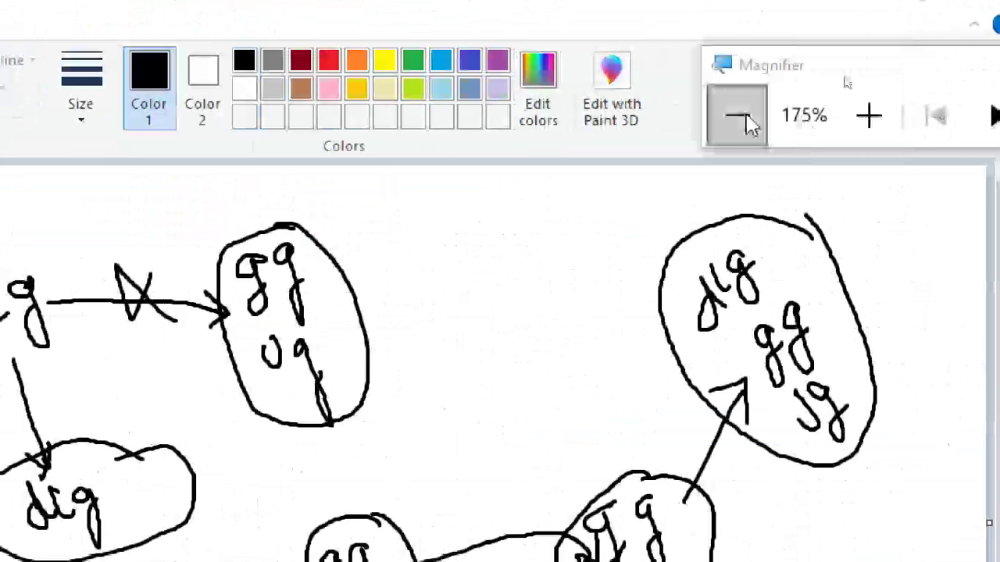
{"action": "left_click", "coordinate": [827, 115]}
{"action": "left_click", "coordinate": [827, 114]}
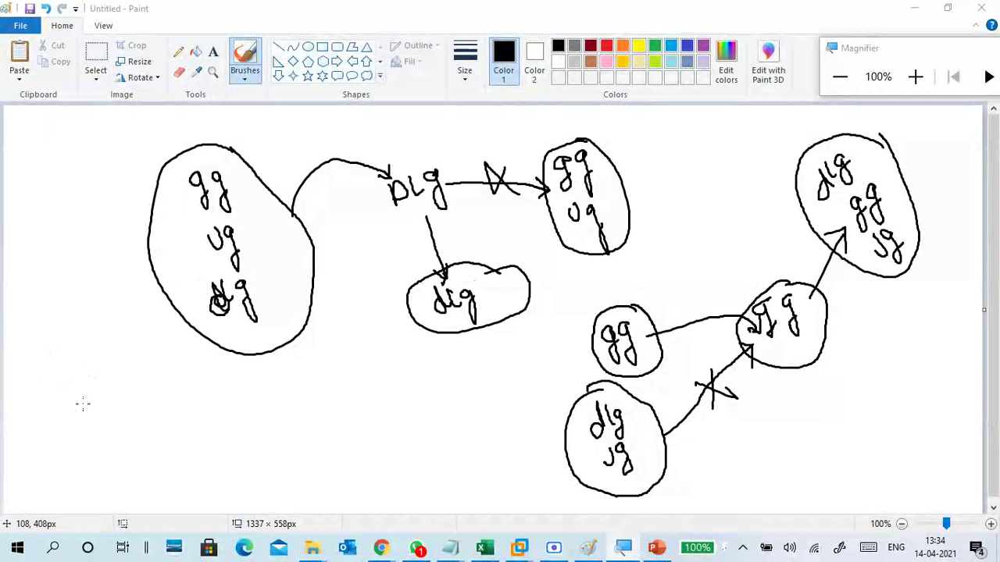
{"action": "left_click", "coordinate": [89, 402]}
{"action": "mouse_move", "coordinate": [96, 396]}
{"action": "left_mouse_down"}
{"action": "mouse_move", "coordinate": [107, 409]}
{"action": "mouse_move", "coordinate": [111, 399]}
{"action": "mouse_move", "coordinate": [126, 402]}
{"action": "left_mouse_up"}
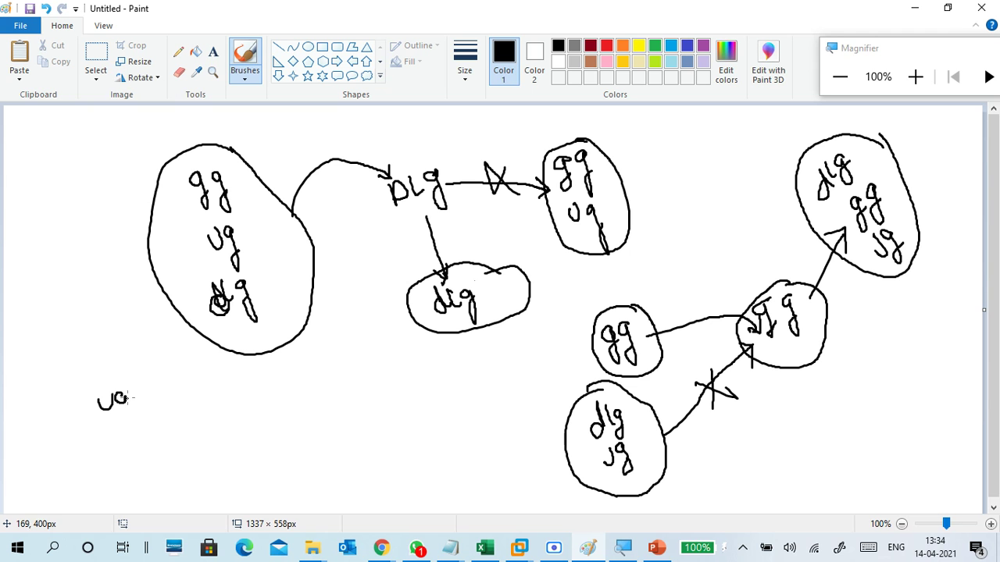
{"action": "key", "text": "ctrl+z"}
{"action": "key", "text": "ctrl+z"}
Handwrite a circled ug in the canvas's lower-left area, plus ug and gg in a circle left of it with an arrow to it.
{"action": "mouse_move", "coordinate": [119, 426]}
{"action": "left_mouse_down"}
{"action": "mouse_move", "coordinate": [133, 416]}
{"action": "mouse_move", "coordinate": [150, 435]}
{"action": "mouse_move", "coordinate": [146, 402]}
{"action": "mouse_move", "coordinate": [121, 394]}
{"action": "mouse_move", "coordinate": [116, 442]}
{"action": "mouse_move", "coordinate": [149, 440]}
{"action": "mouse_move", "coordinate": [143, 399]}
{"action": "left_mouse_up"}
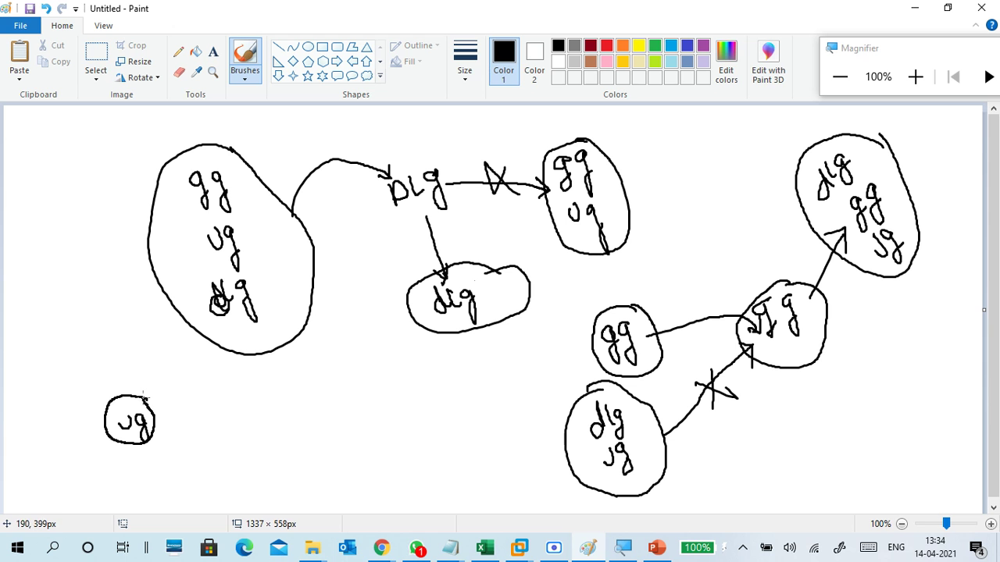
{"action": "mouse_move", "coordinate": [35, 360]}
{"action": "left_mouse_down"}
{"action": "mouse_move", "coordinate": [61, 360]}
{"action": "mouse_move", "coordinate": [60, 392]}
{"action": "mouse_move", "coordinate": [67, 377]}
{"action": "mouse_move", "coordinate": [33, 406]}
{"action": "mouse_move", "coordinate": [38, 442]}
{"action": "mouse_move", "coordinate": [30, 428]}
{"action": "mouse_move", "coordinate": [57, 417]}
{"action": "left_mouse_up"}
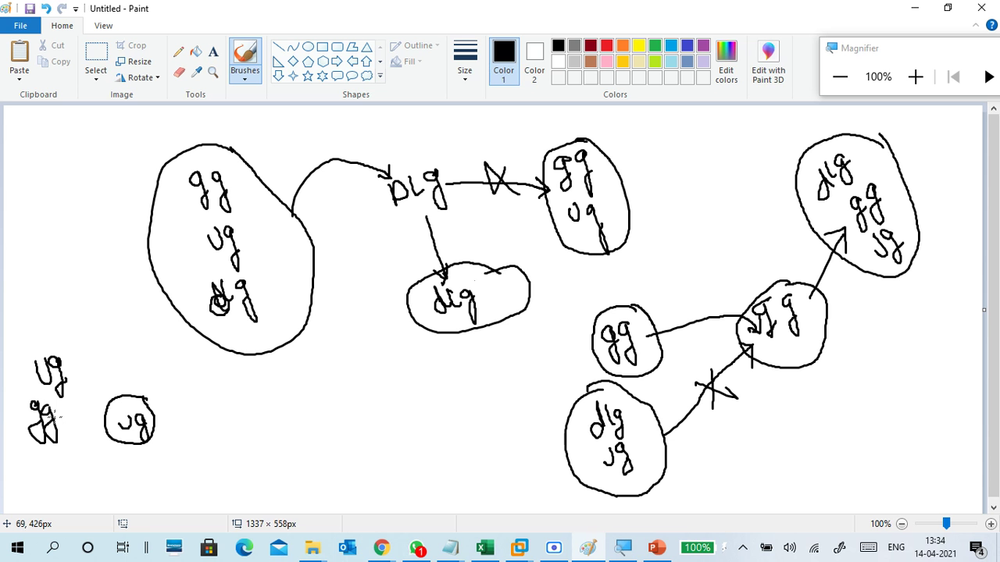
{"action": "mouse_move", "coordinate": [71, 361]}
{"action": "left_mouse_down"}
{"action": "mouse_move", "coordinate": [49, 348]}
{"action": "mouse_move", "coordinate": [12, 415]}
{"action": "mouse_move", "coordinate": [35, 460]}
{"action": "mouse_move", "coordinate": [90, 403]}
{"action": "mouse_move", "coordinate": [80, 353]}
{"action": "mouse_move", "coordinate": [65, 349]}
{"action": "left_mouse_up"}
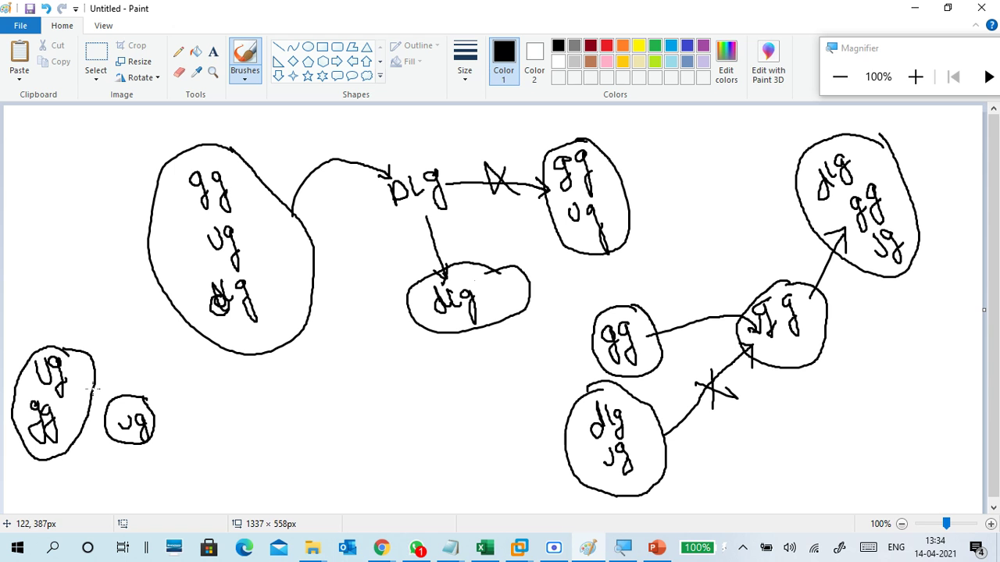
{"action": "left_click_drag", "start_coordinate": [92, 386], "coordinate": [110, 405]}
Draw a rightward arrow from the small circled ug and handwrite dlg beyond its tip.
{"action": "mouse_move", "coordinate": [155, 421]}
{"action": "left_mouse_down"}
{"action": "mouse_move", "coordinate": [196, 418]}
{"action": "mouse_move", "coordinate": [183, 440]}
{"action": "left_mouse_up"}
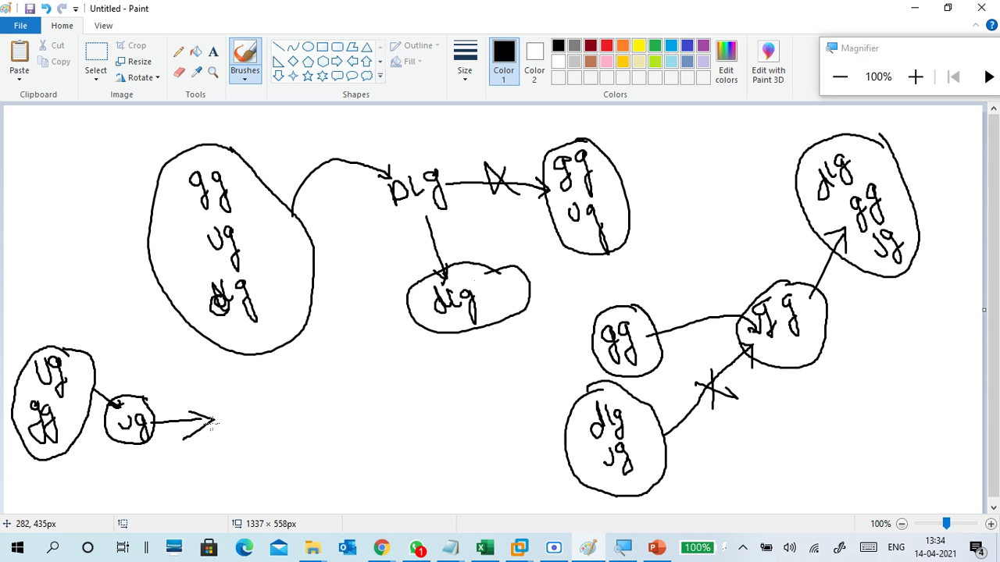
{"action": "mouse_move", "coordinate": [238, 397]}
{"action": "left_mouse_down"}
{"action": "mouse_move", "coordinate": [236, 405]}
{"action": "mouse_move", "coordinate": [265, 404]}
{"action": "left_mouse_up"}
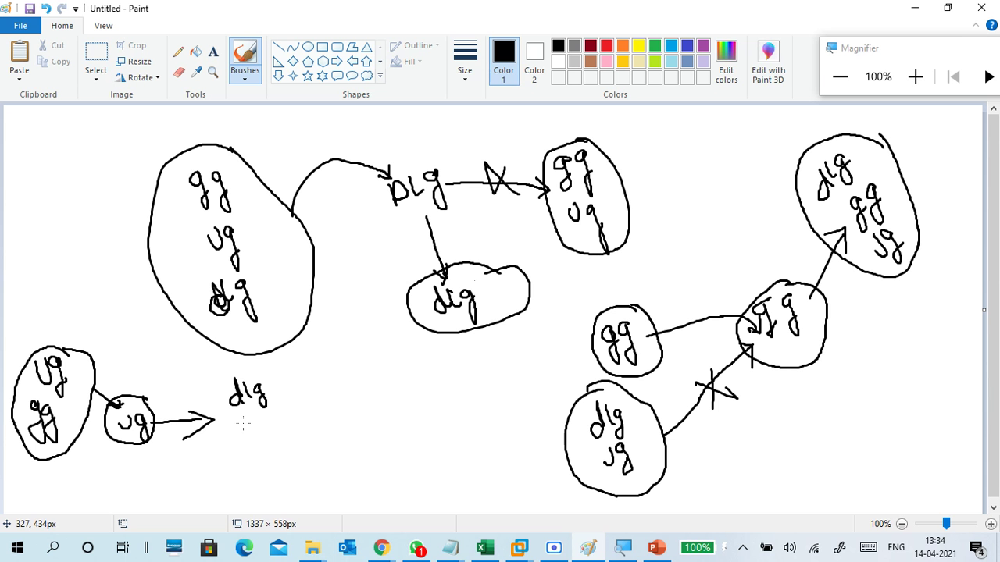
{"action": "mouse_move", "coordinate": [241, 426]}
{"action": "left_mouse_down"}
{"action": "mouse_move", "coordinate": [218, 433]}
{"action": "mouse_move", "coordinate": [240, 453]}
{"action": "mouse_move", "coordinate": [251, 420]}
{"action": "mouse_move", "coordinate": [255, 458]}
{"action": "left_mouse_up"}
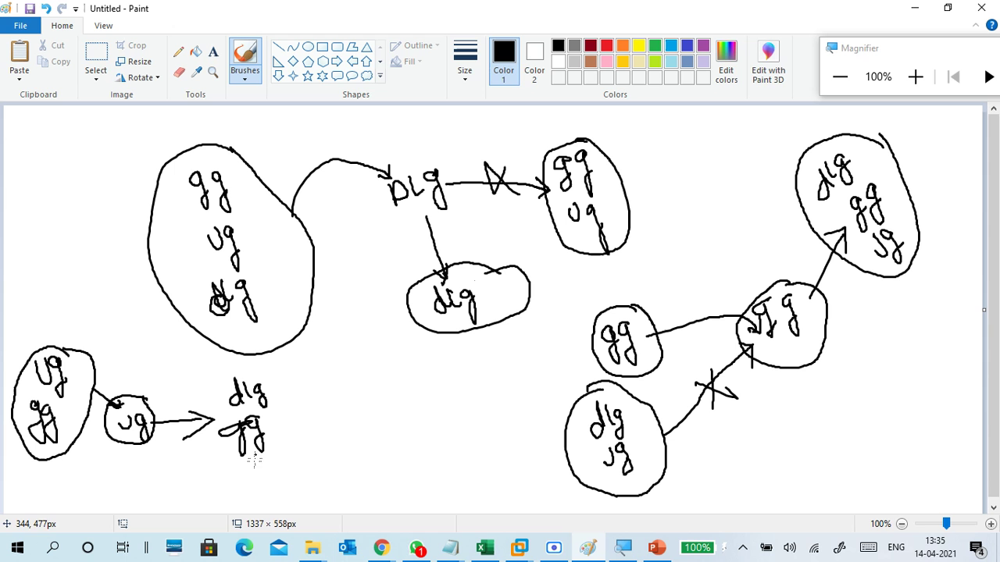
{"action": "key", "text": "ctrl+z"}
{"action": "key", "text": "ctrl+z"}
{"action": "key", "text": "ctrl+z"}
{"action": "key", "text": "ctrl+z"}
{"action": "key", "text": "ctrl+z"}
{"action": "key", "text": "ctrl+z"}
{"action": "key", "text": "ctrl+z"}
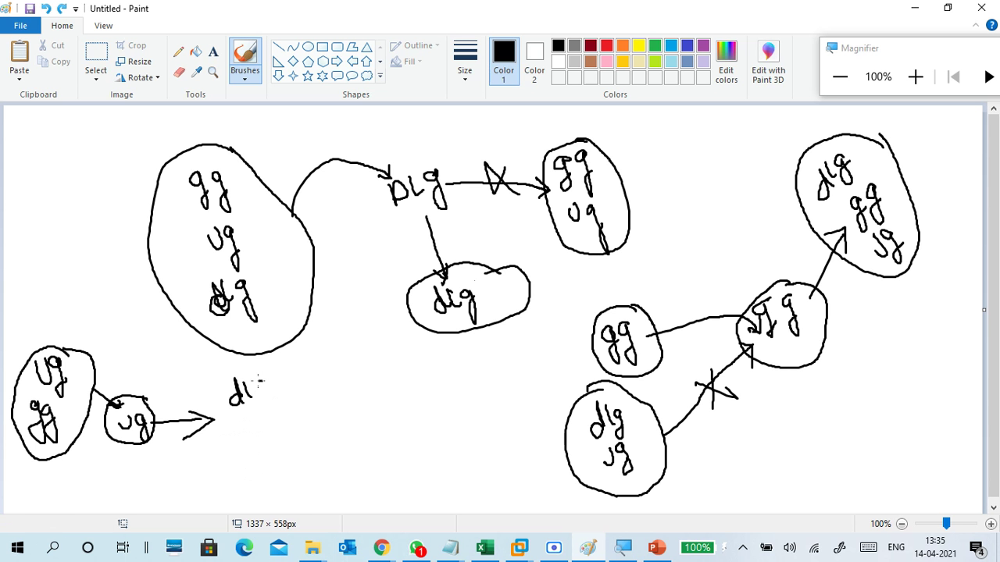
Complete the dlg at the arrow's tip with a g, handwrite ug below it and circle both.
{"action": "mouse_move", "coordinate": [259, 381]}
{"action": "left_mouse_down"}
{"action": "mouse_move", "coordinate": [266, 403]}
{"action": "mouse_move", "coordinate": [254, 399]}
{"action": "mouse_move", "coordinate": [270, 396]}
{"action": "left_mouse_up"}
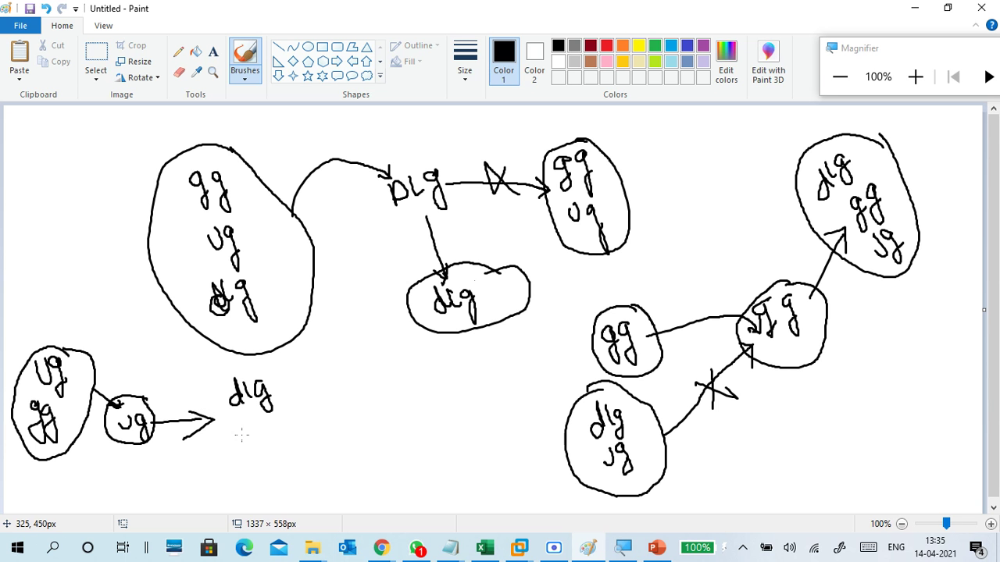
{"action": "mouse_move", "coordinate": [247, 426]}
{"action": "left_mouse_down"}
{"action": "mouse_move", "coordinate": [255, 418]}
{"action": "mouse_move", "coordinate": [277, 442]}
{"action": "mouse_move", "coordinate": [274, 419]}
{"action": "left_mouse_up"}
{"action": "mouse_move", "coordinate": [270, 377]}
{"action": "left_mouse_down"}
{"action": "mouse_move", "coordinate": [221, 379]}
{"action": "mouse_move", "coordinate": [221, 447]}
{"action": "mouse_move", "coordinate": [278, 457]}
{"action": "mouse_move", "coordinate": [297, 394]}
{"action": "mouse_move", "coordinate": [267, 372]}
{"action": "left_mouse_up"}
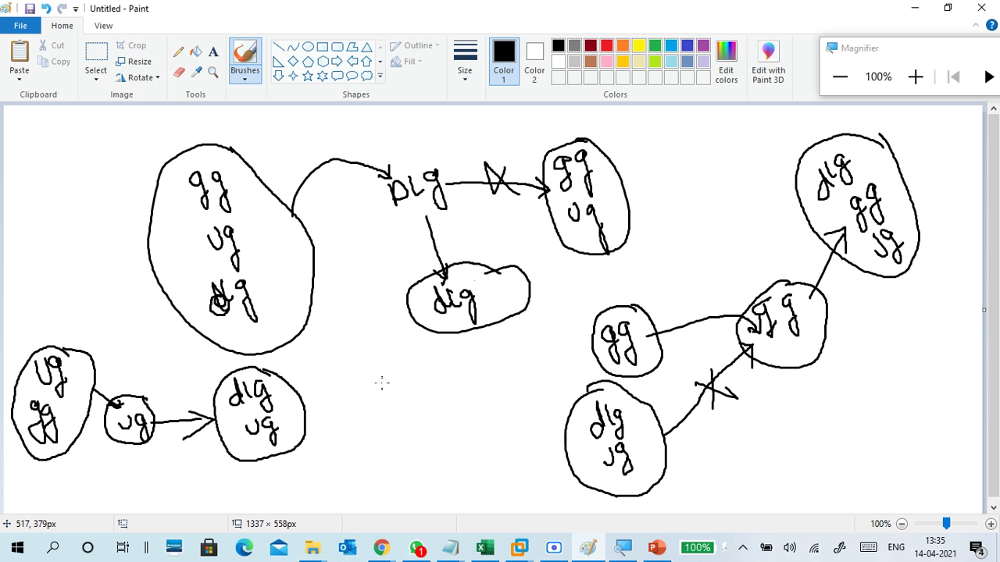